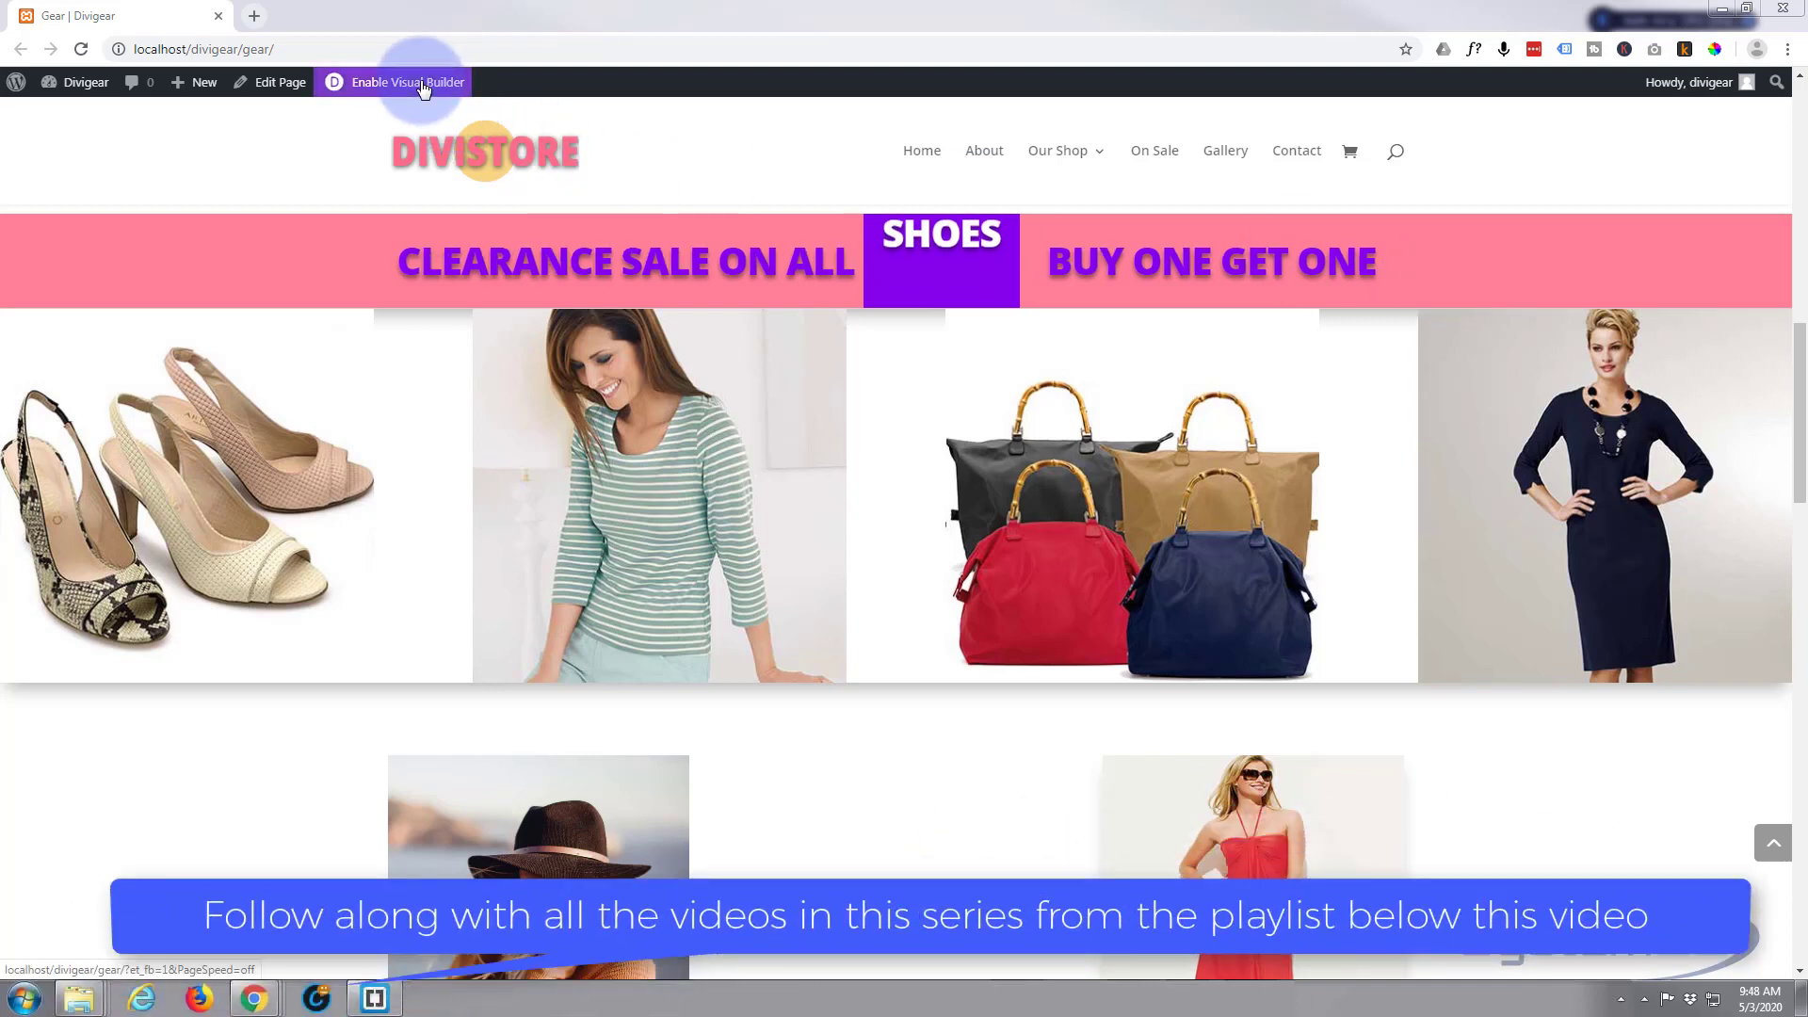
Enable the Visual Builder for the Gear page and delete the pink "Clearance sale on all" row above the product images
click(423, 85)
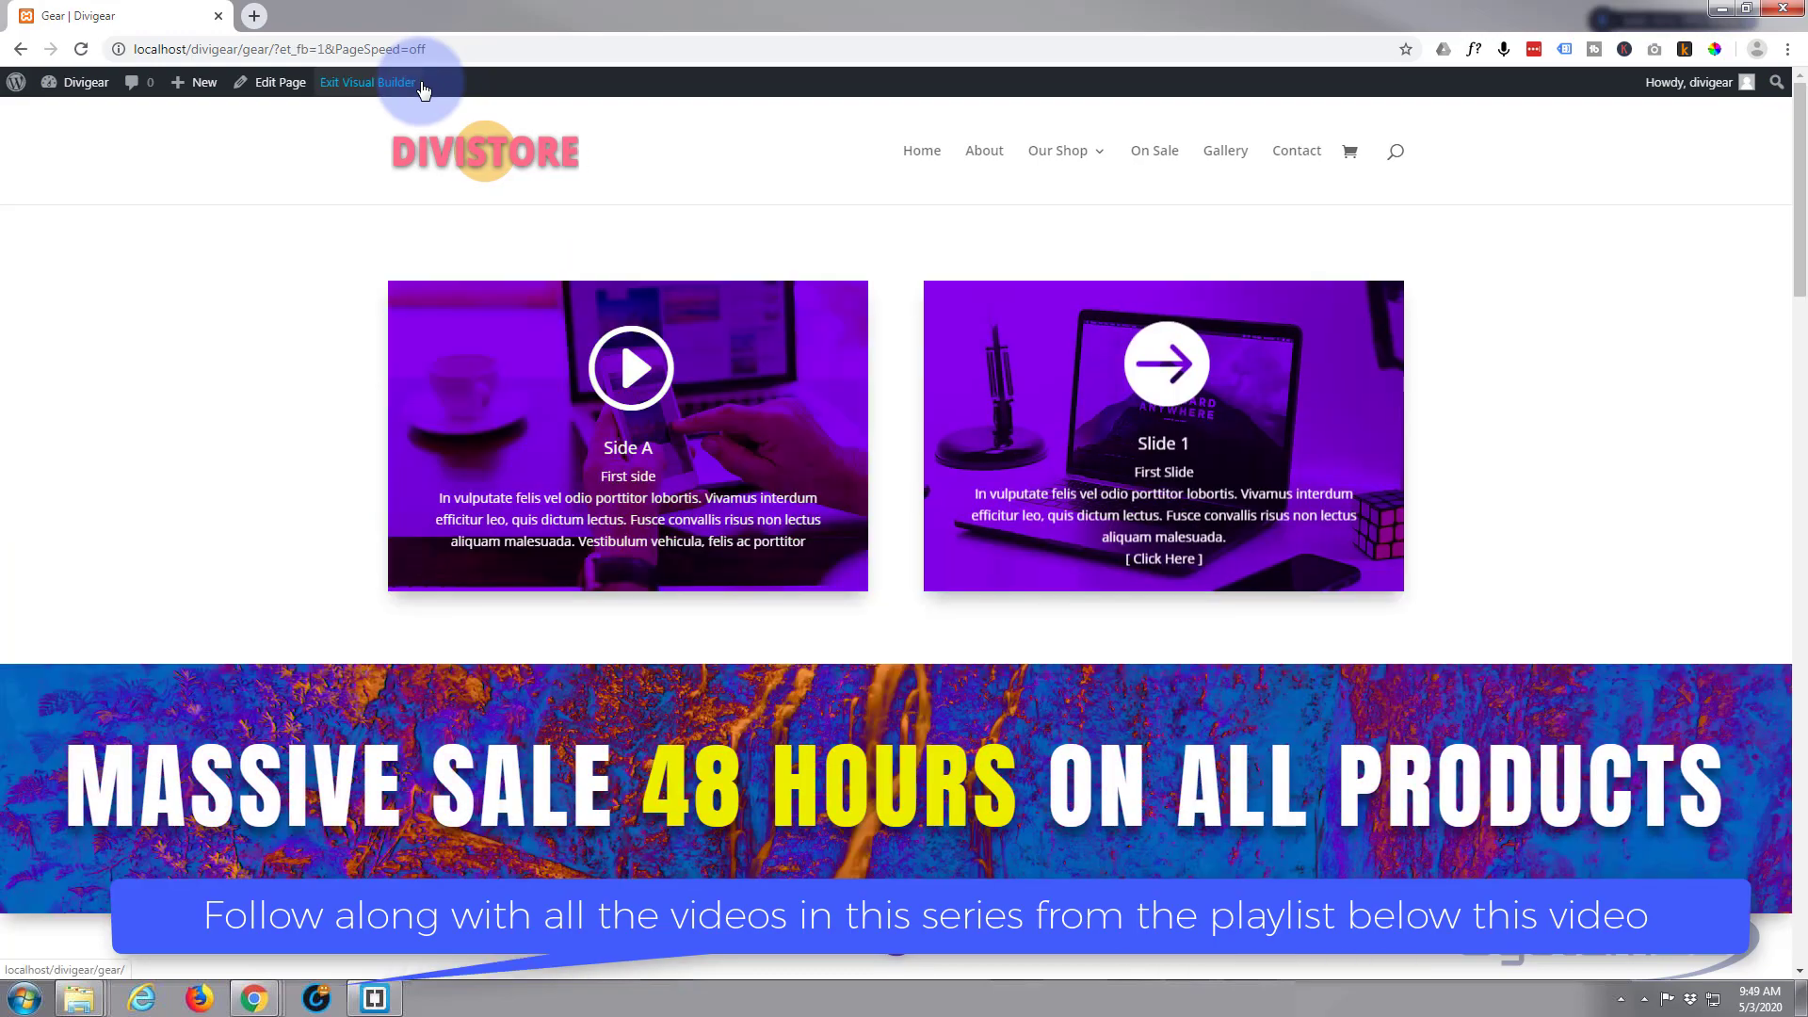
scroll(276, 203, down, 10)
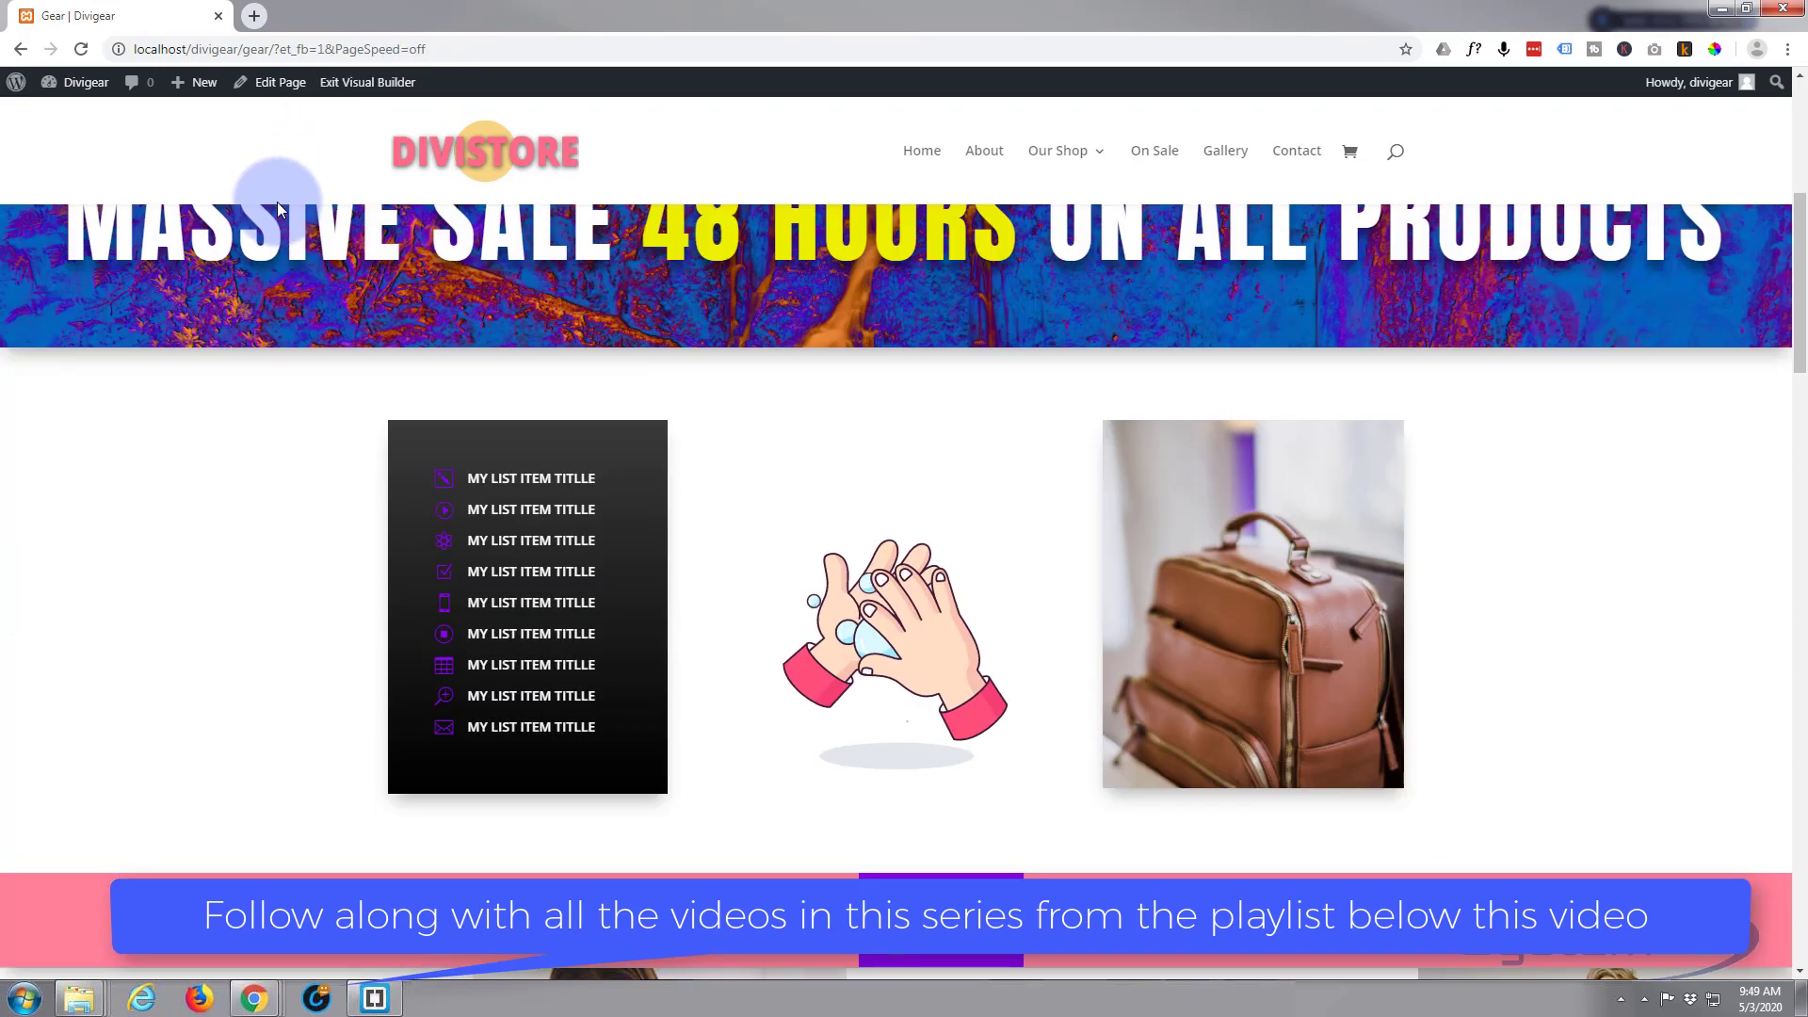
scroll(276, 203, down, 4)
scroll(277, 203, up, 2)
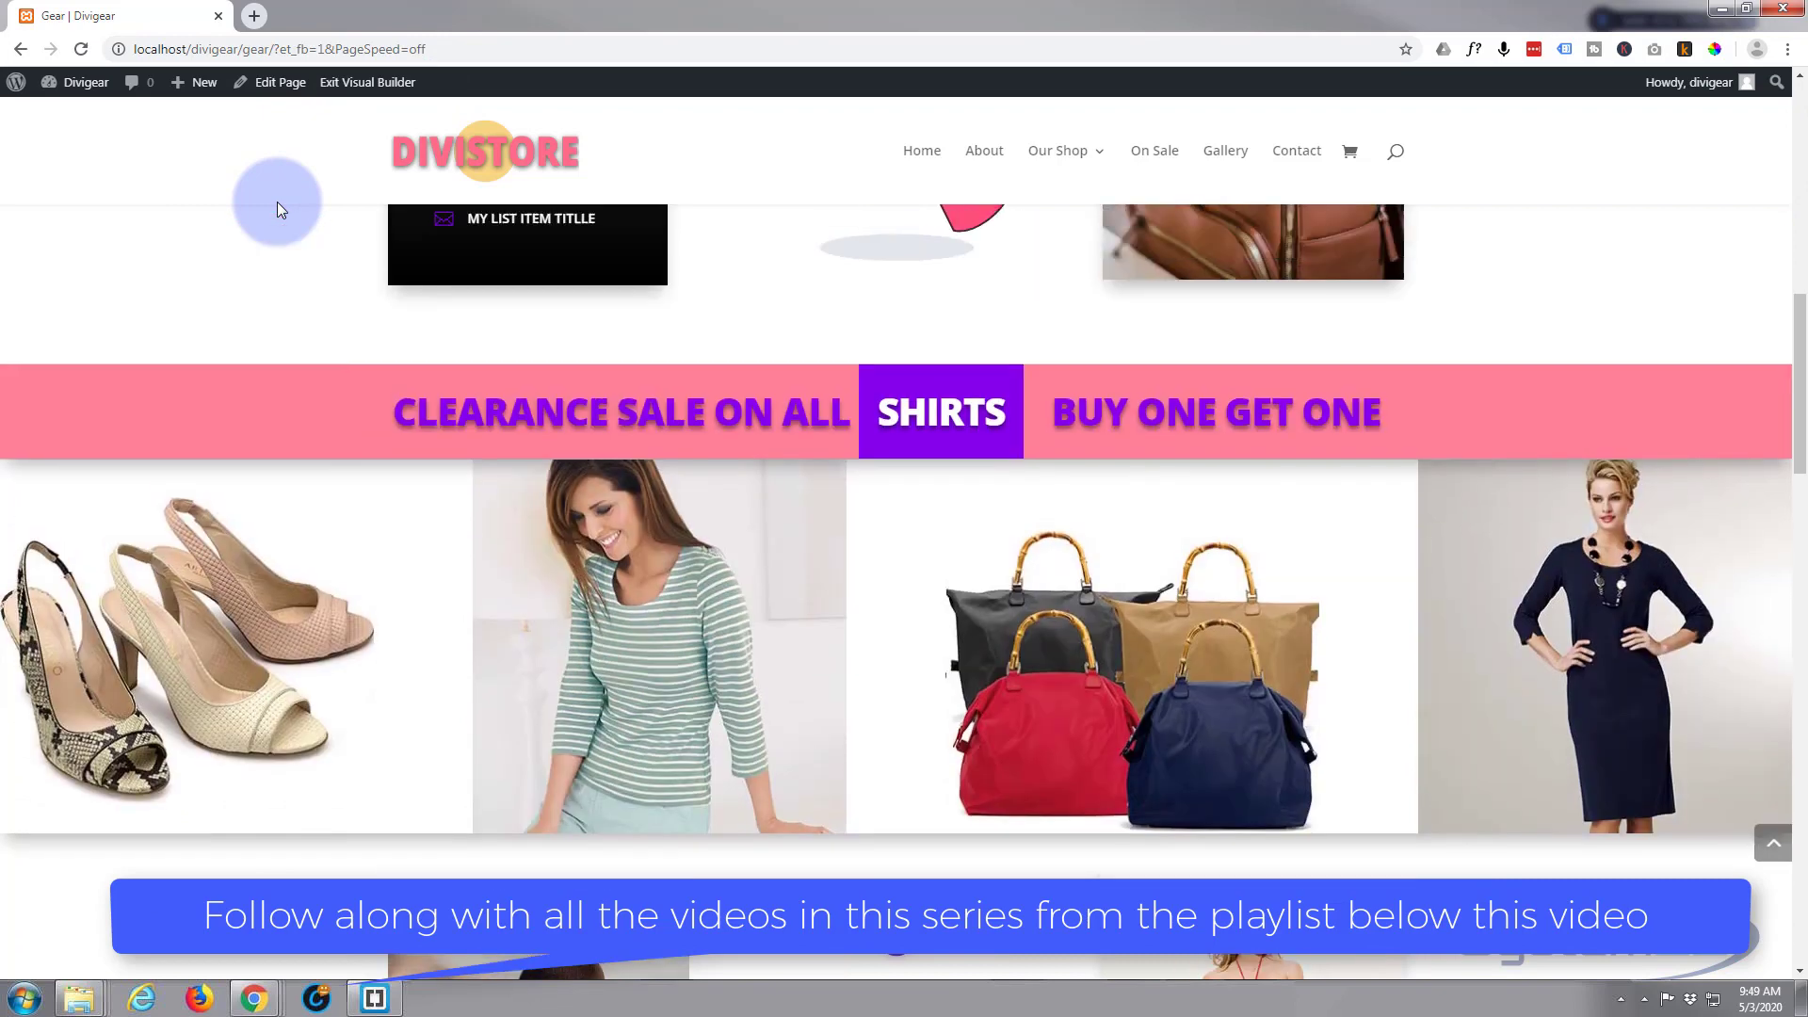
mouse_move(634, 443)
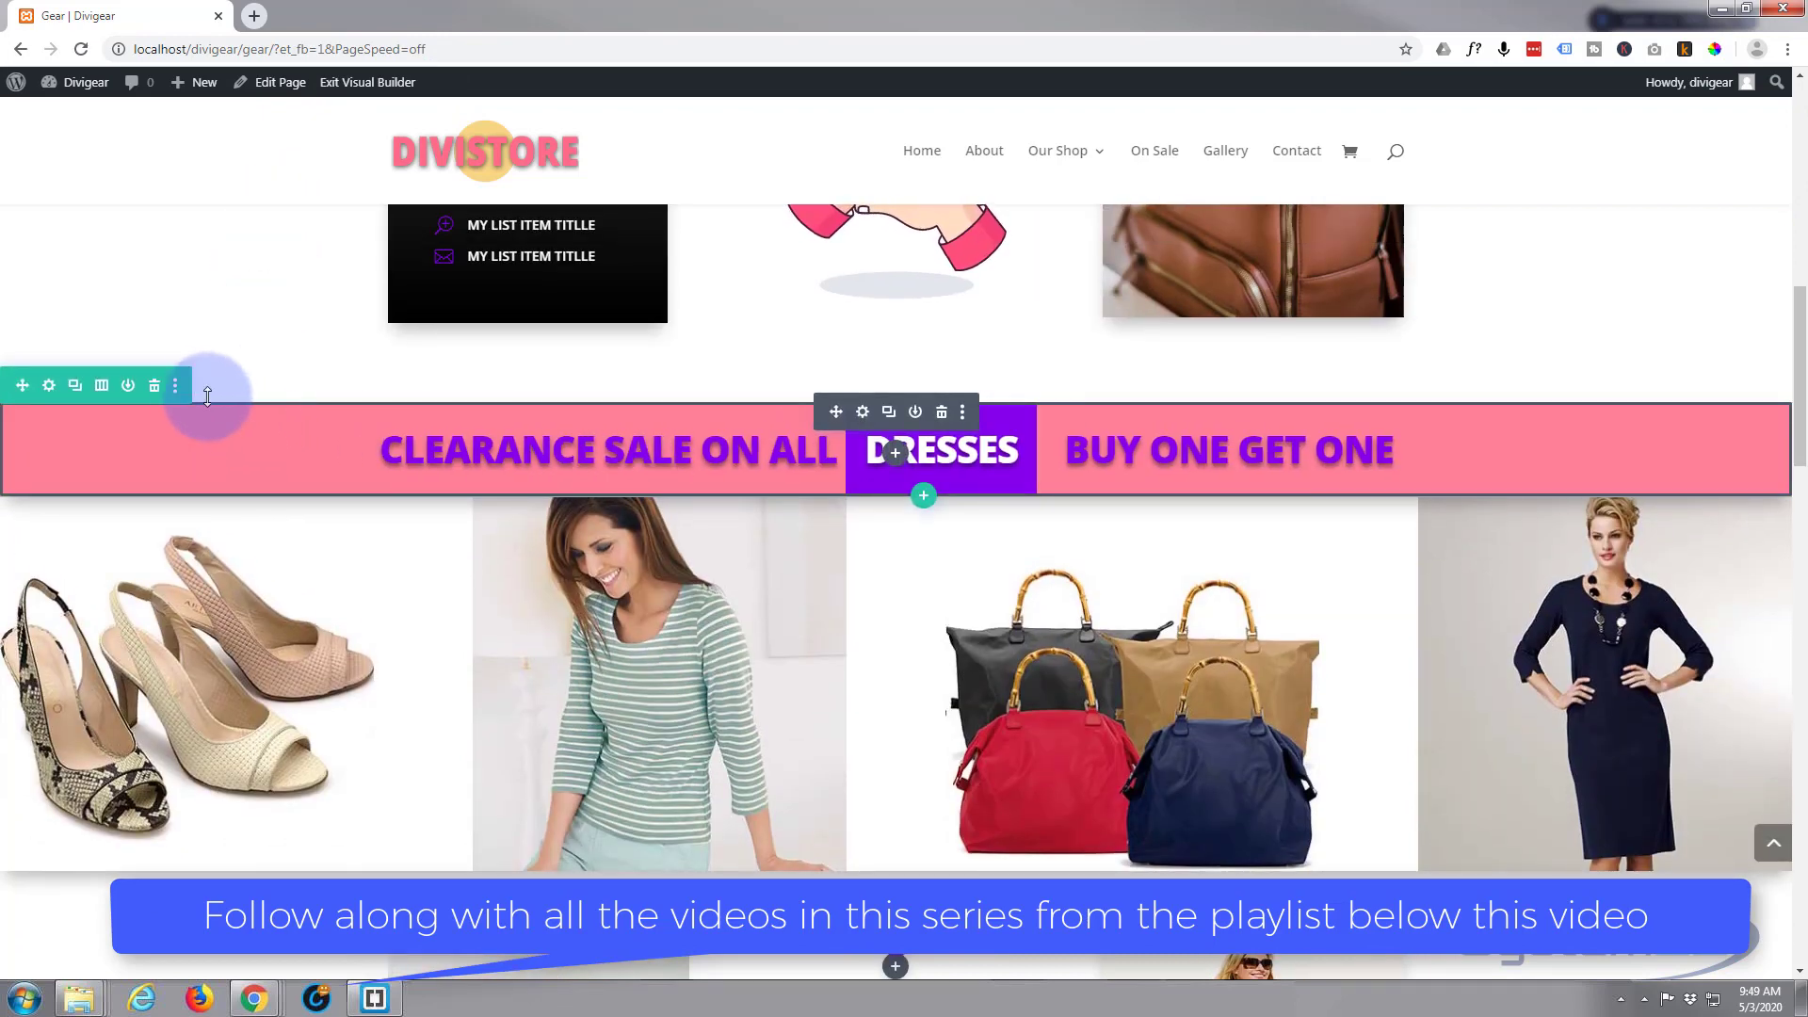
click(155, 388)
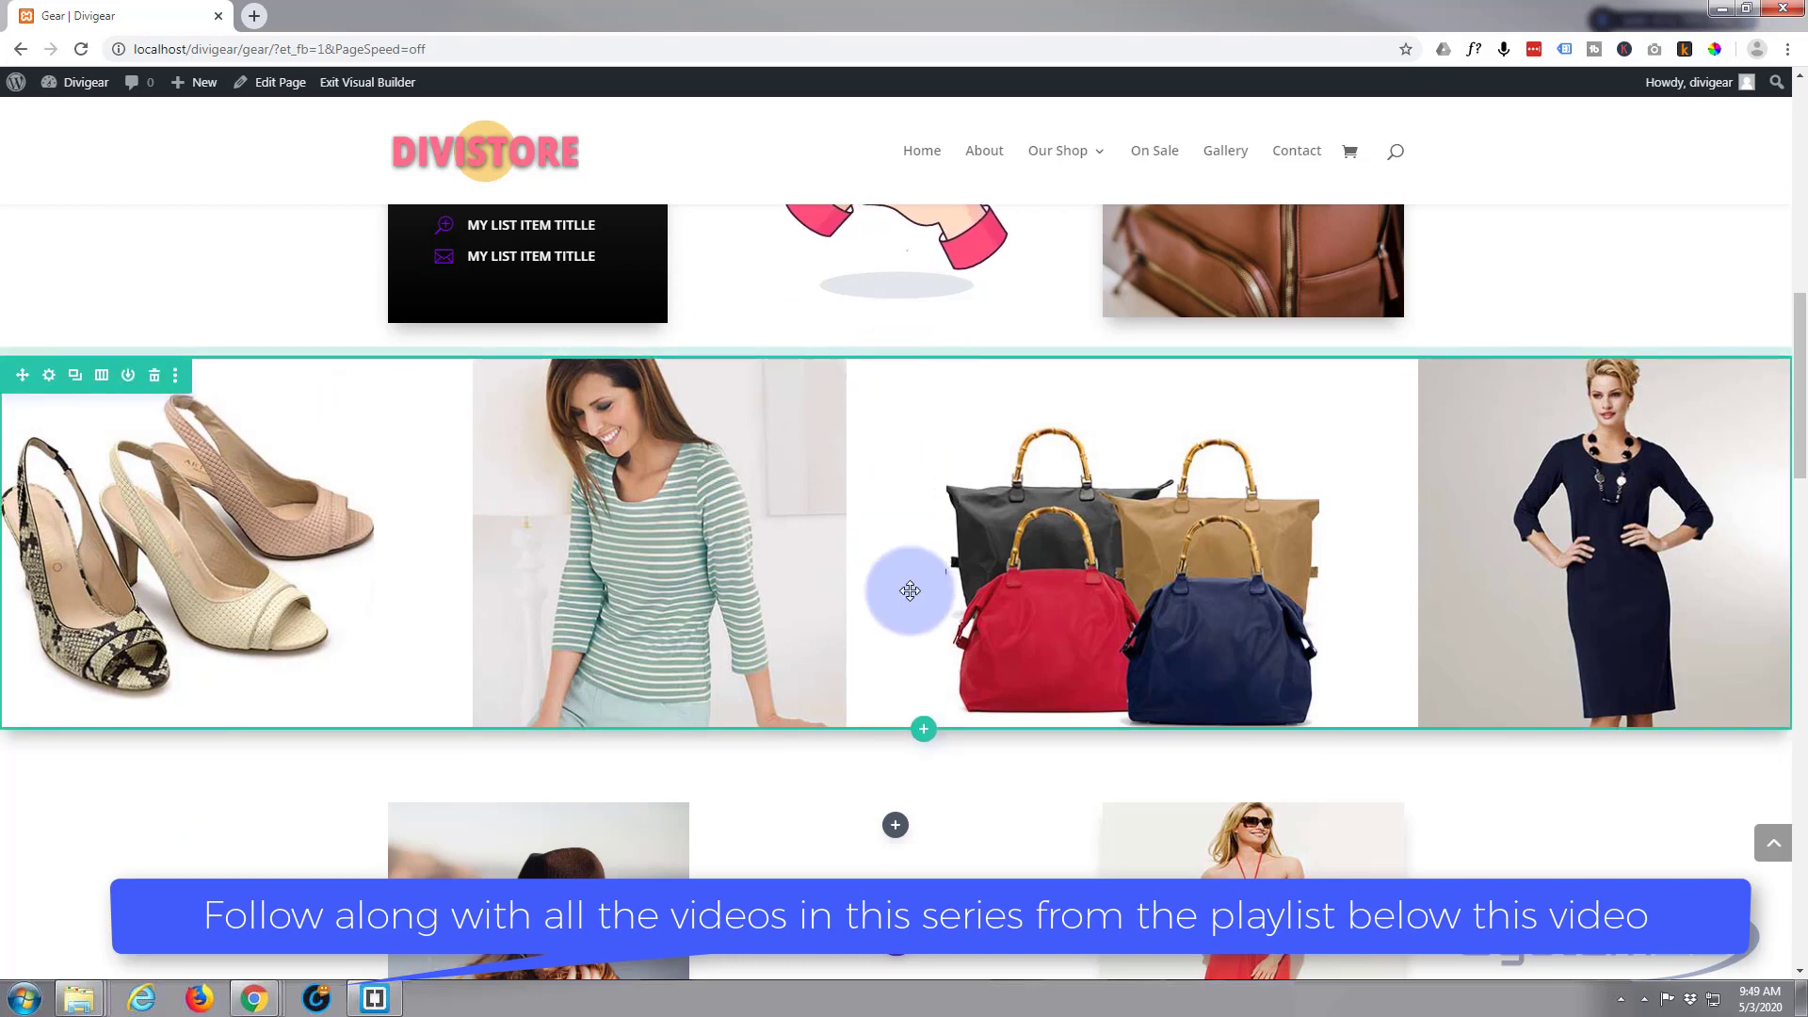
Insert a single-column row directly below the row of four product images
scroll(919, 601, down, 1)
scroll(919, 600, down, 1)
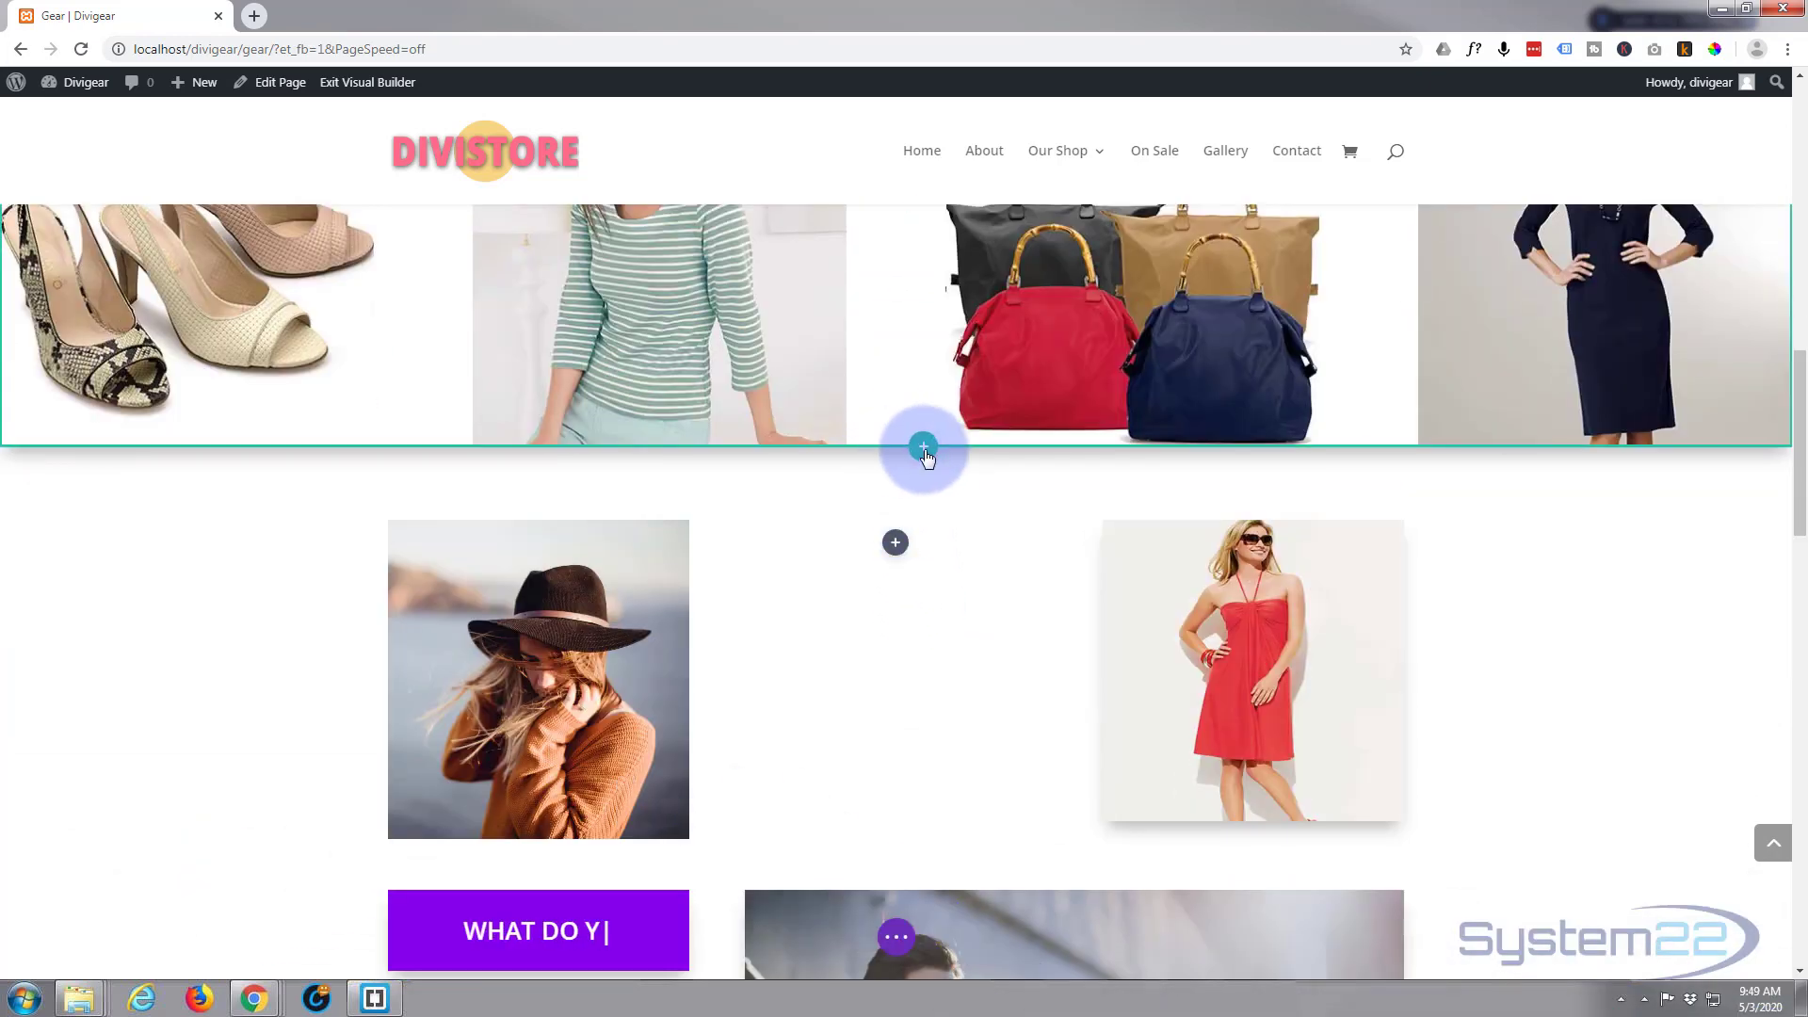
click(925, 452)
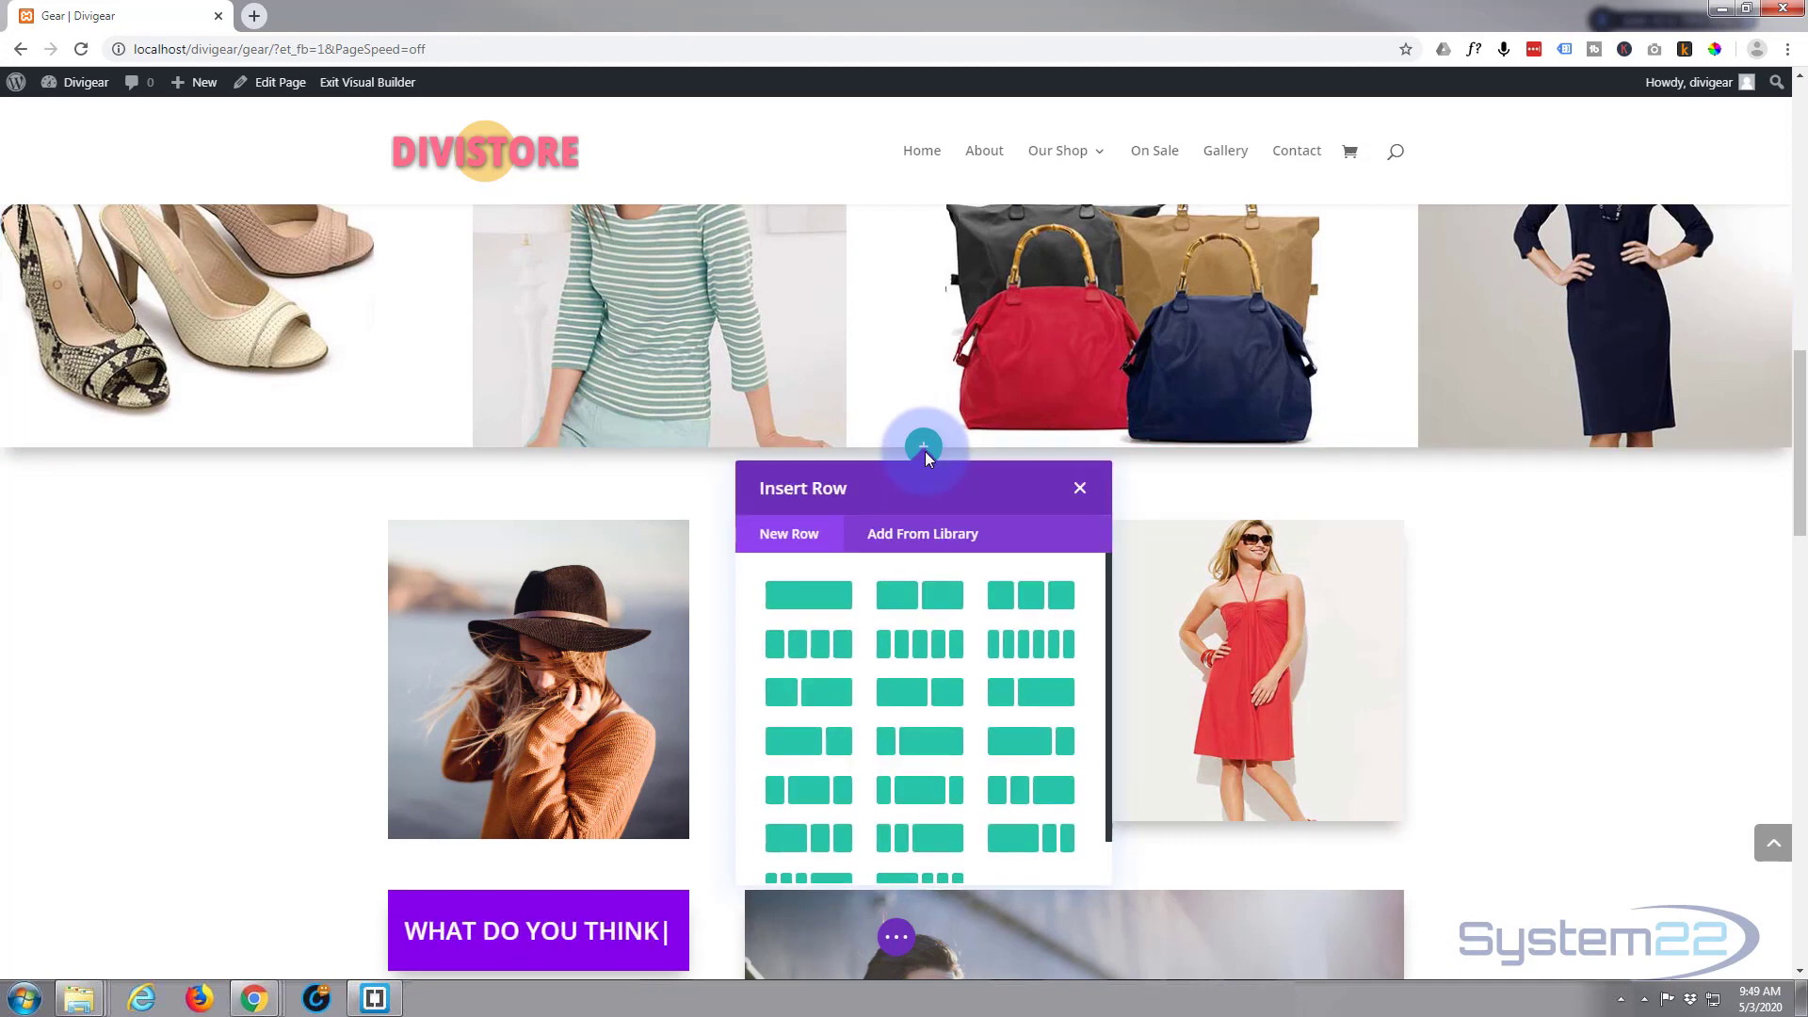
click(806, 596)
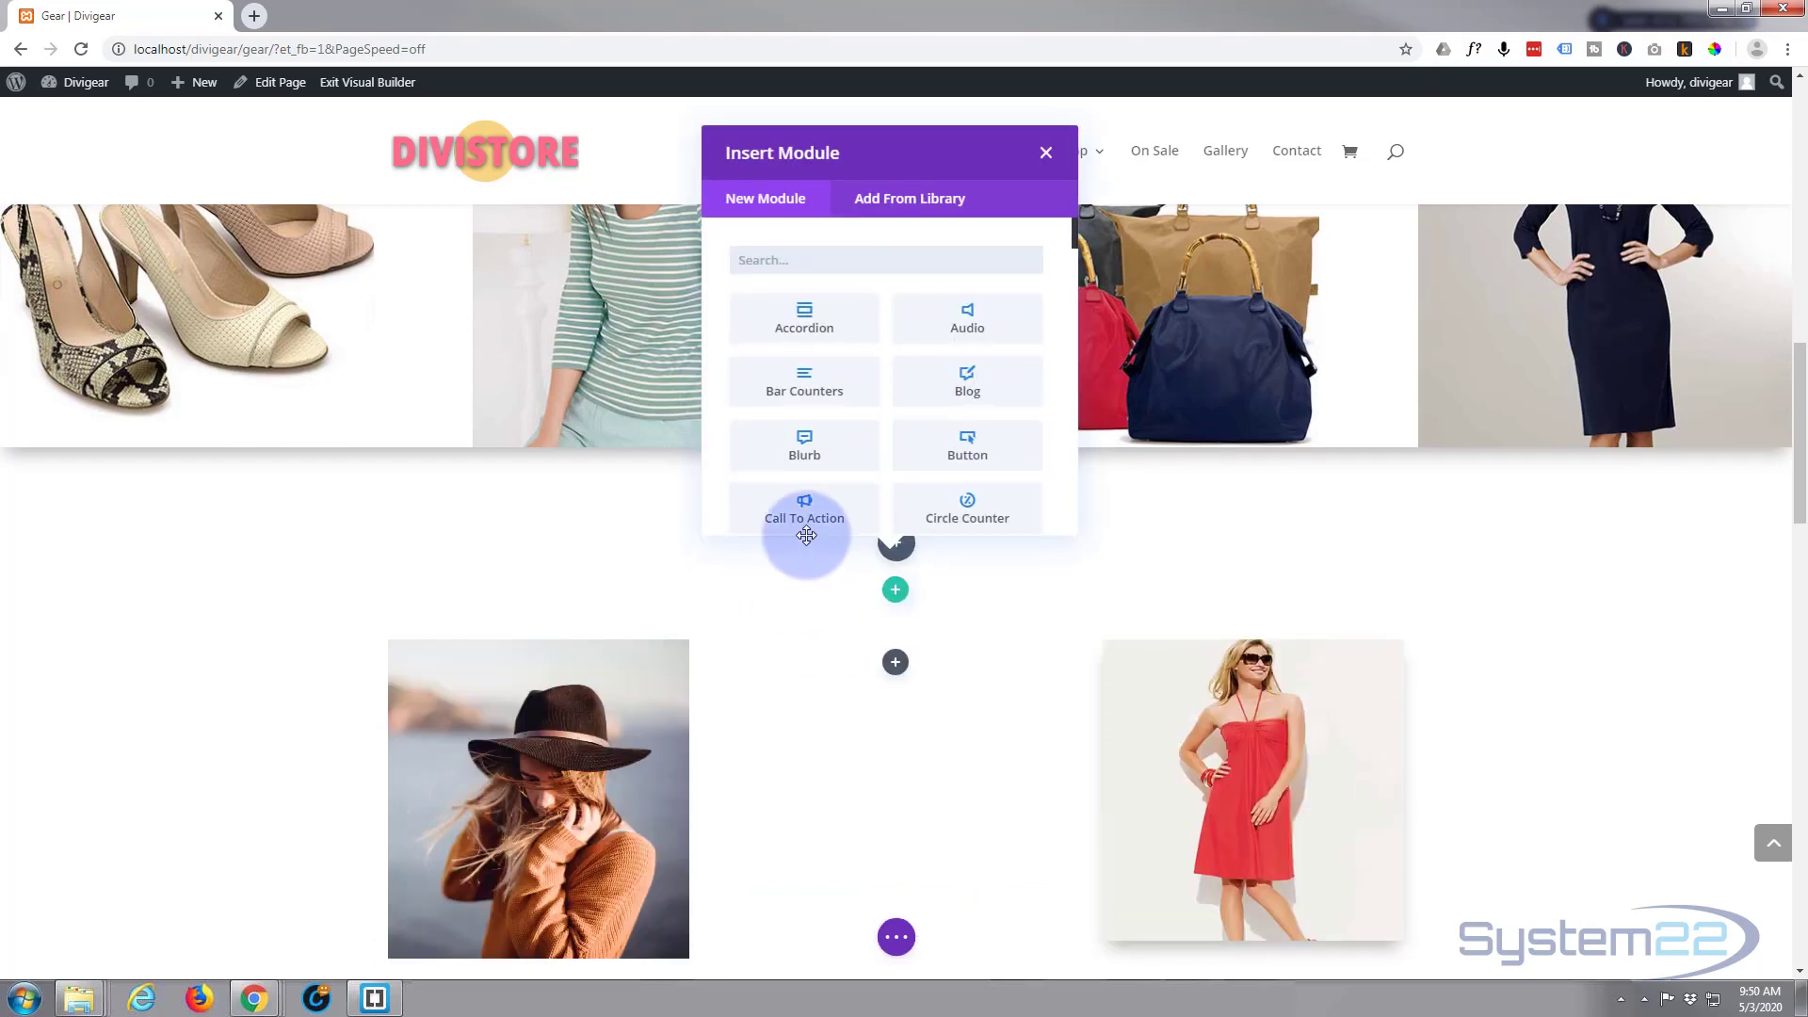
Add a Supreme Text Rotator module to the new row
scroll(797, 387, down, 2)
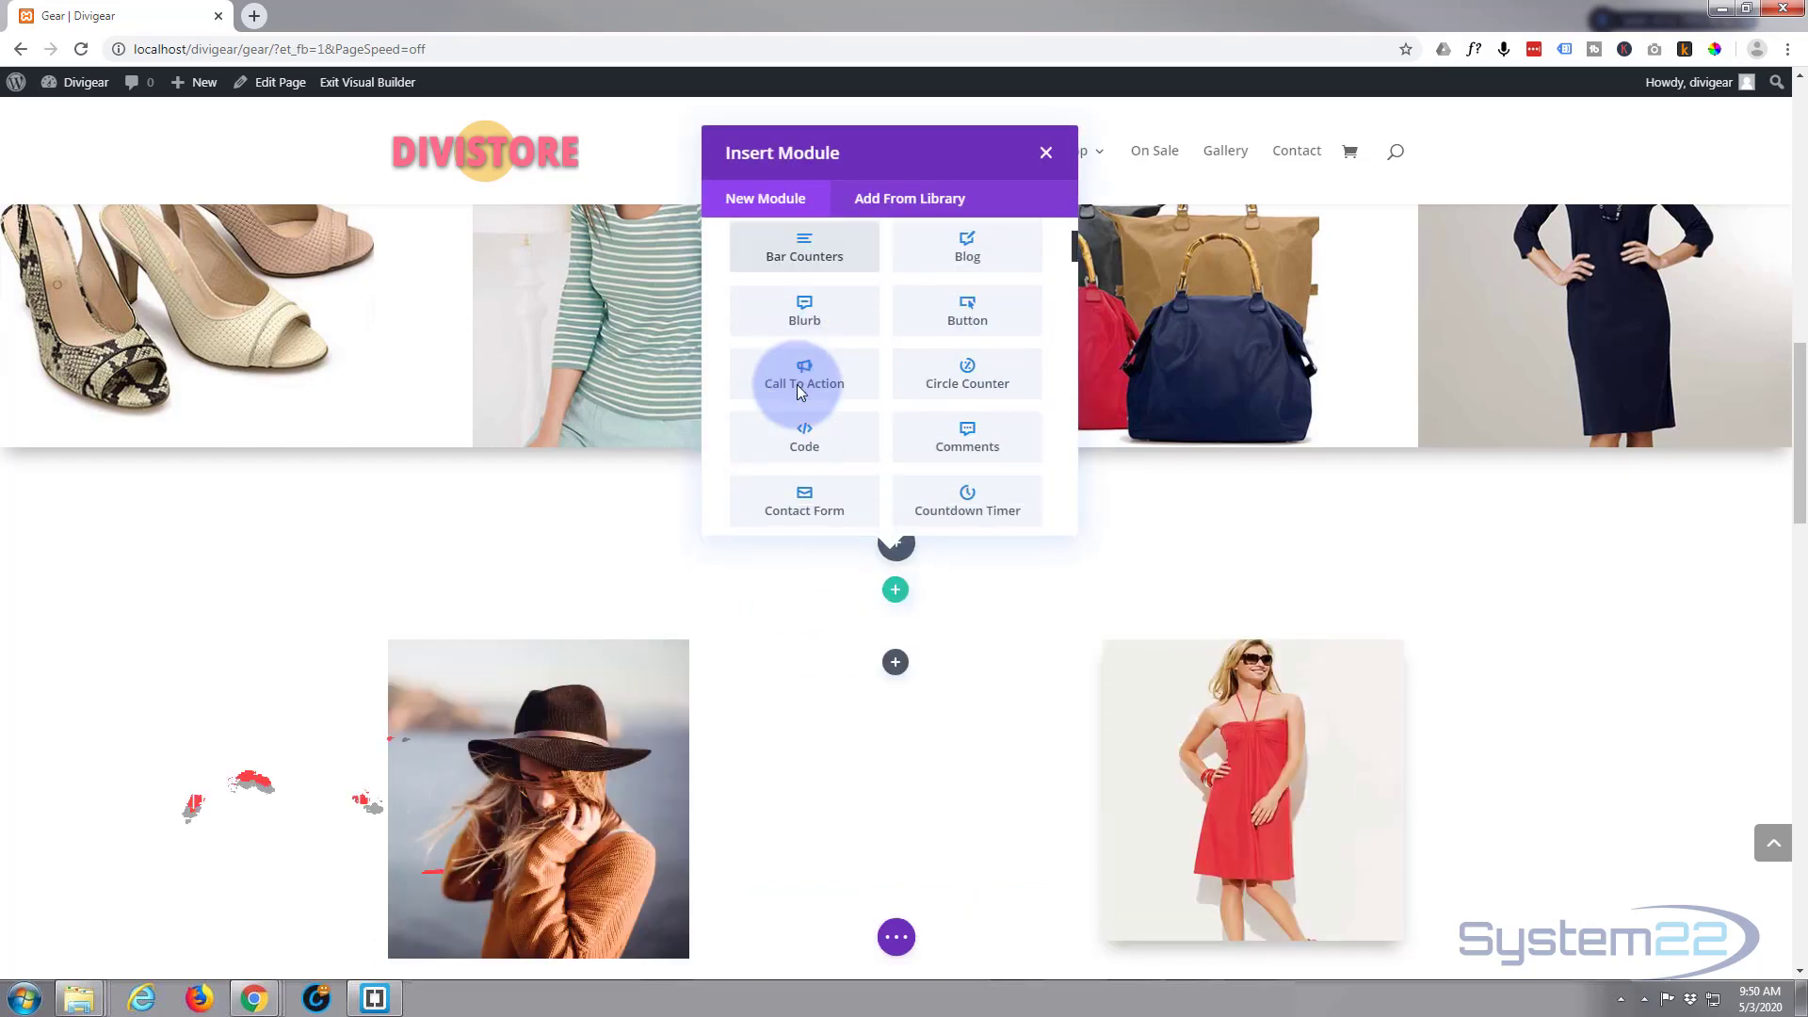
scroll(797, 392, down, 2)
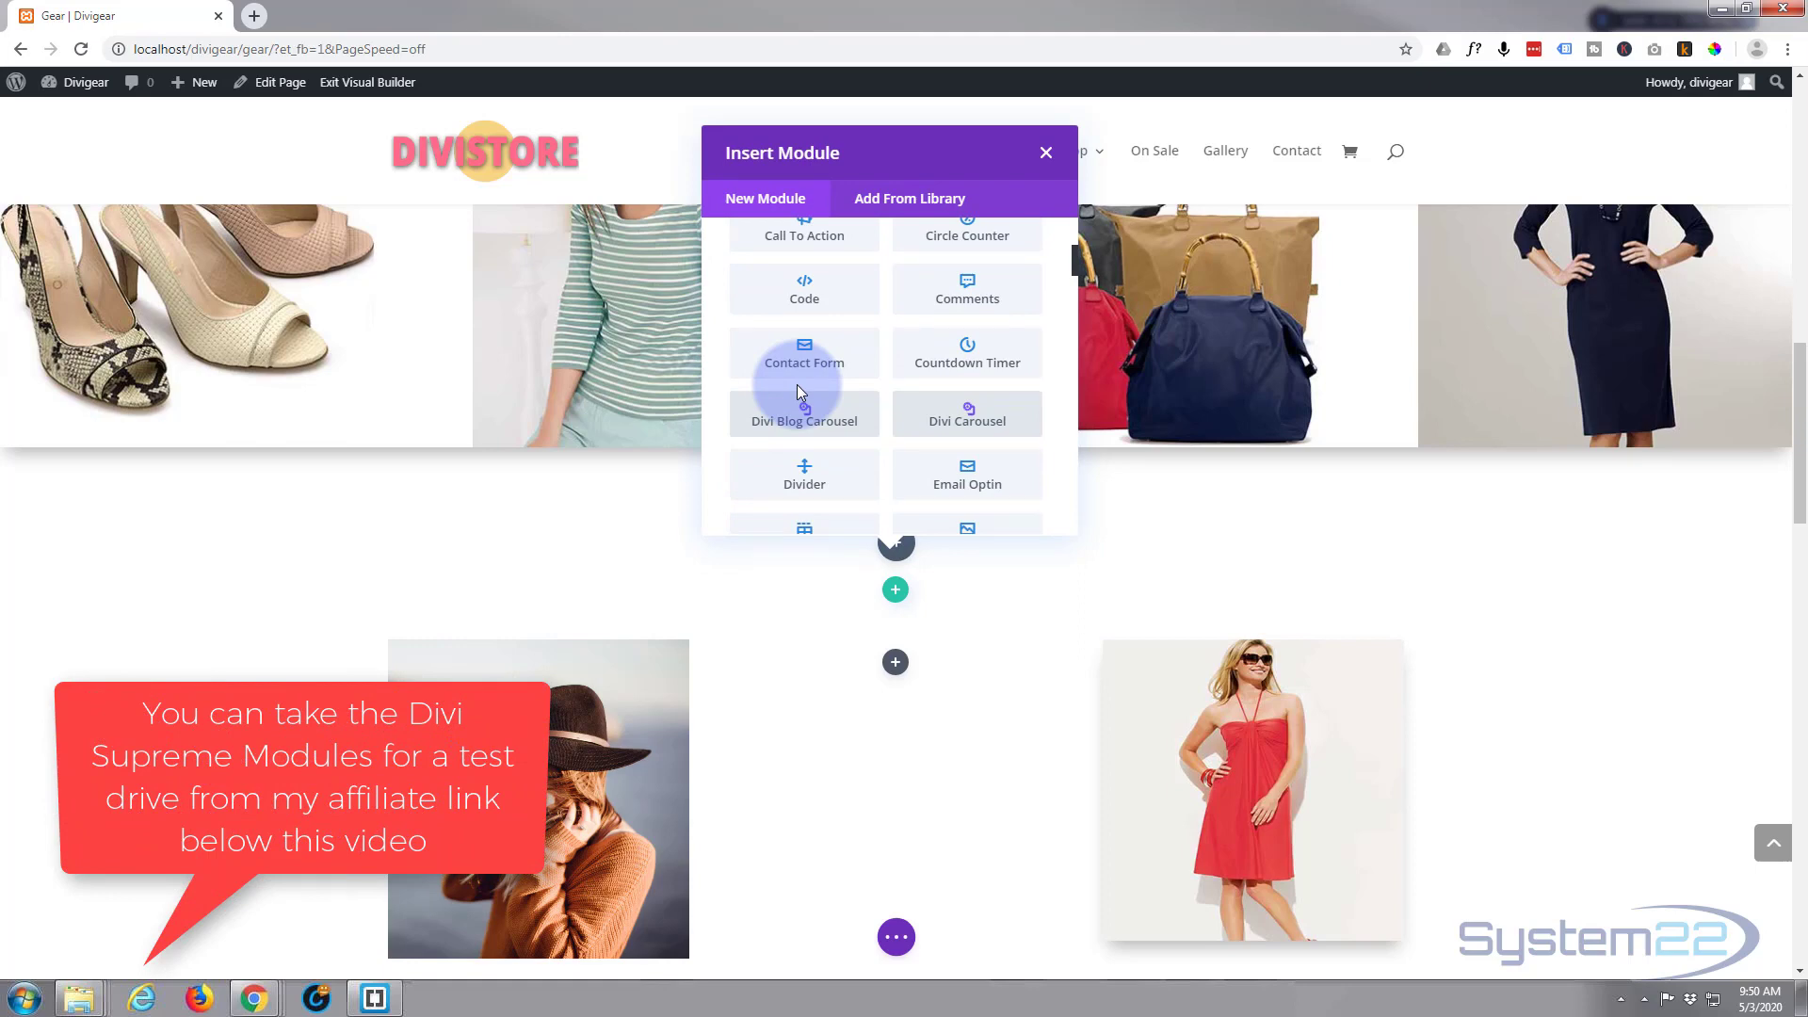
scroll(797, 386, down, 4)
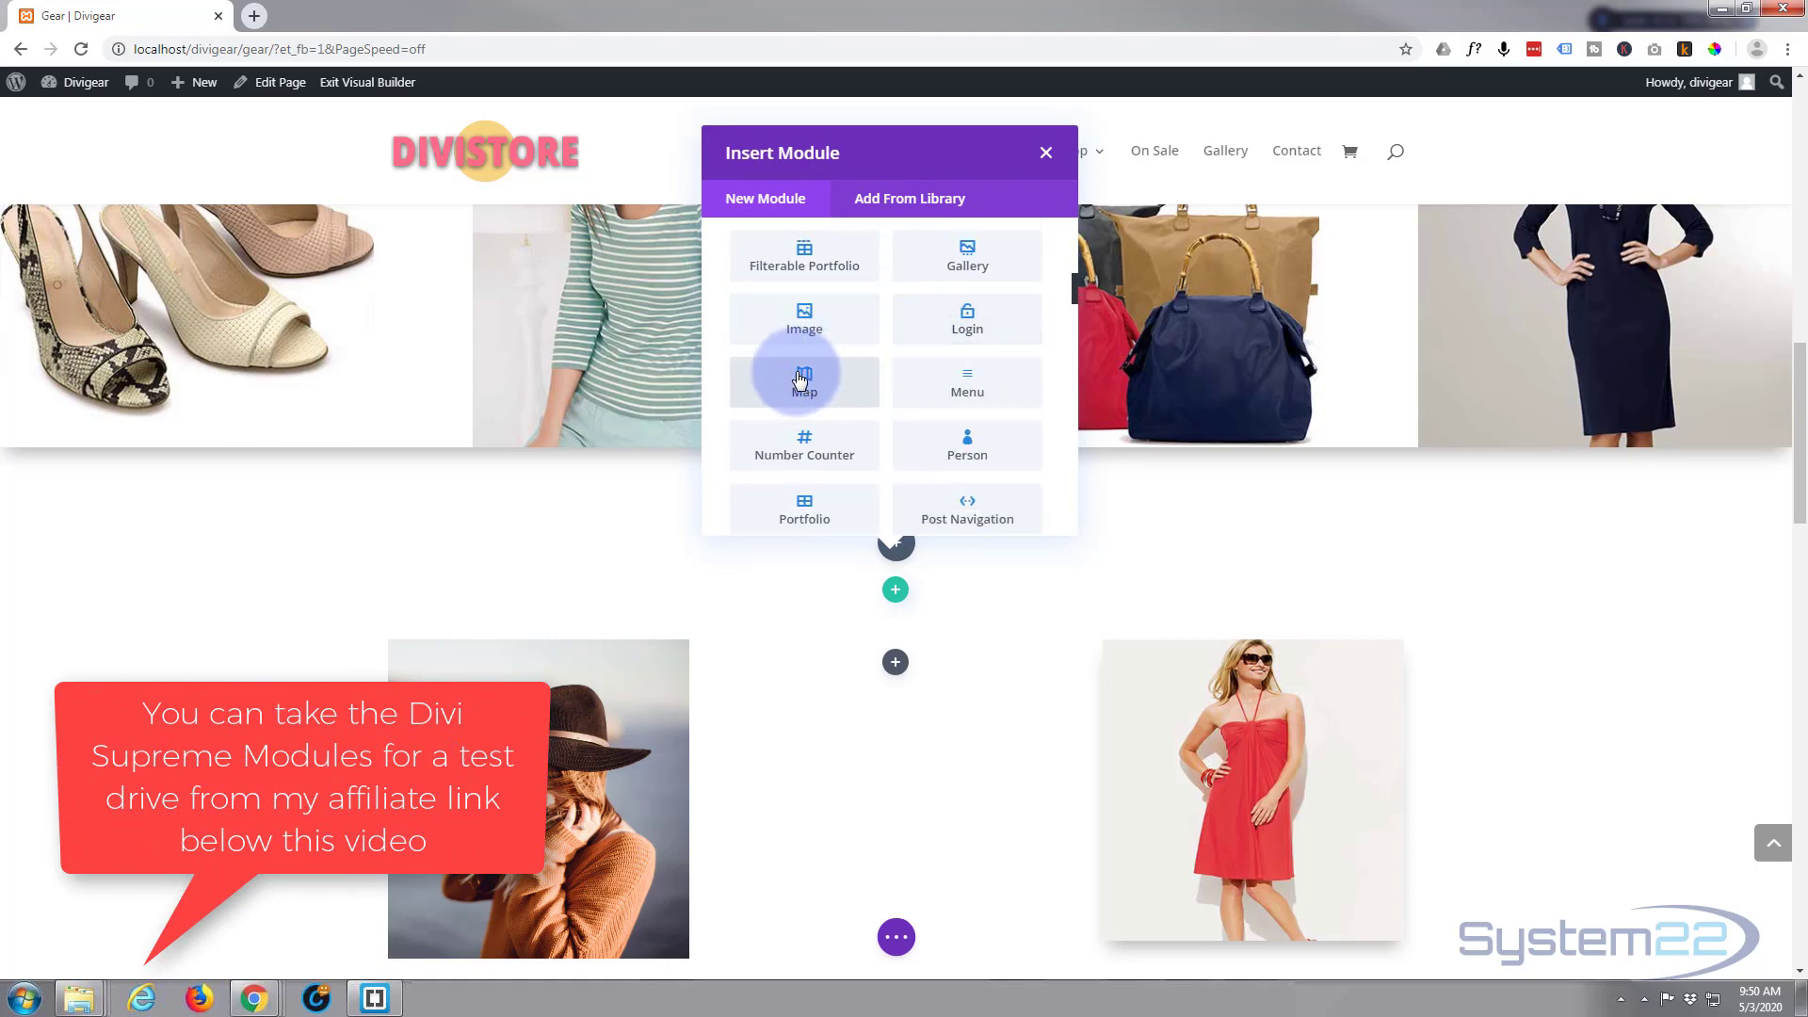
scroll(801, 382, down, 6)
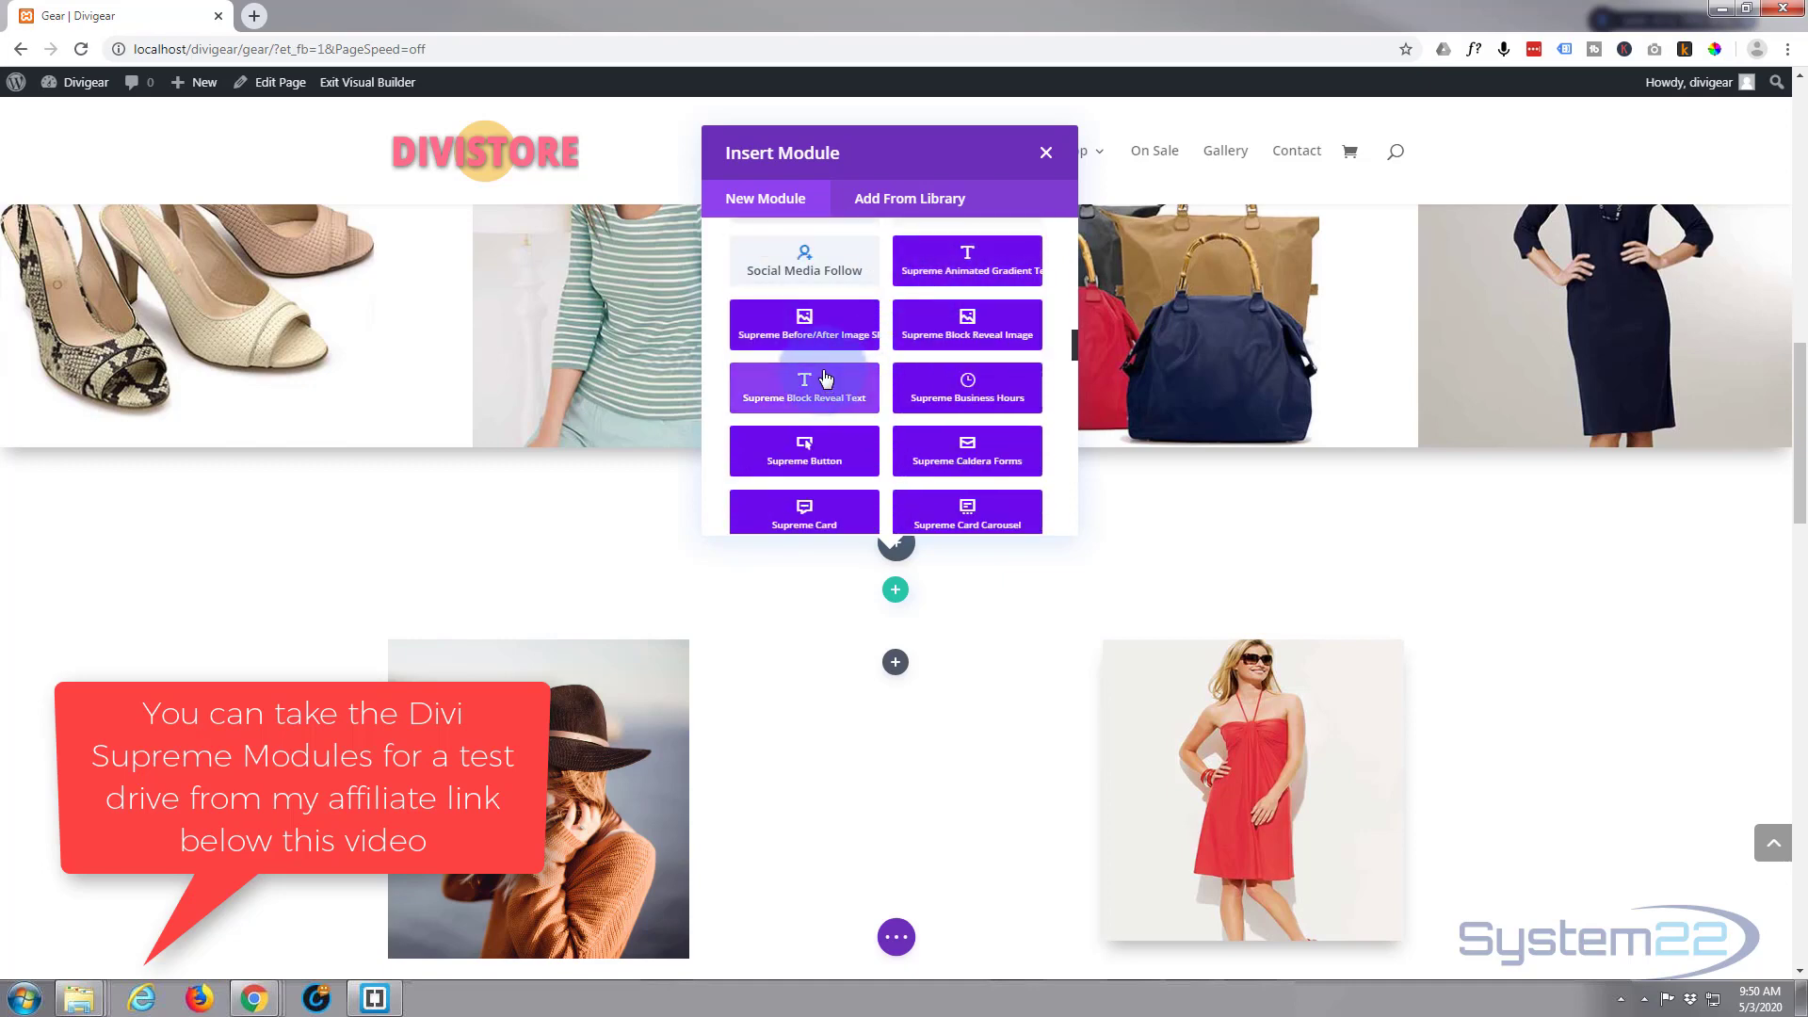
scroll(825, 379, down, 2)
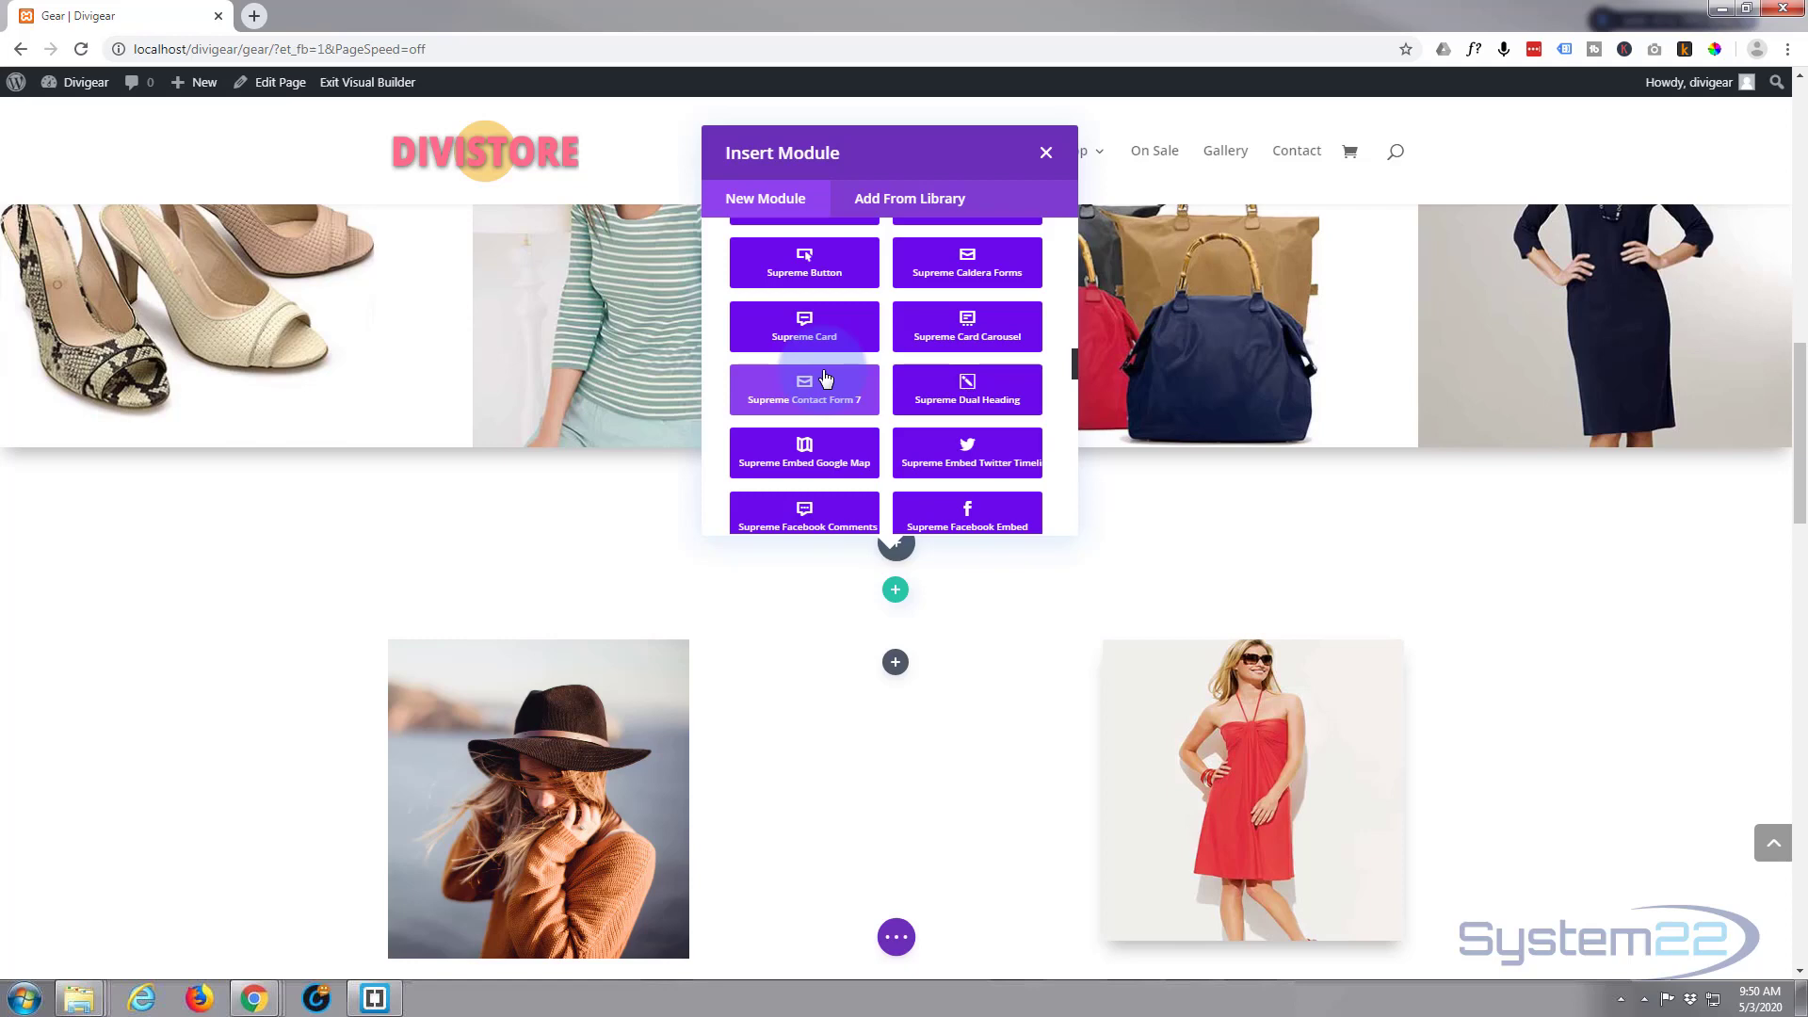
scroll(825, 378, down, 7)
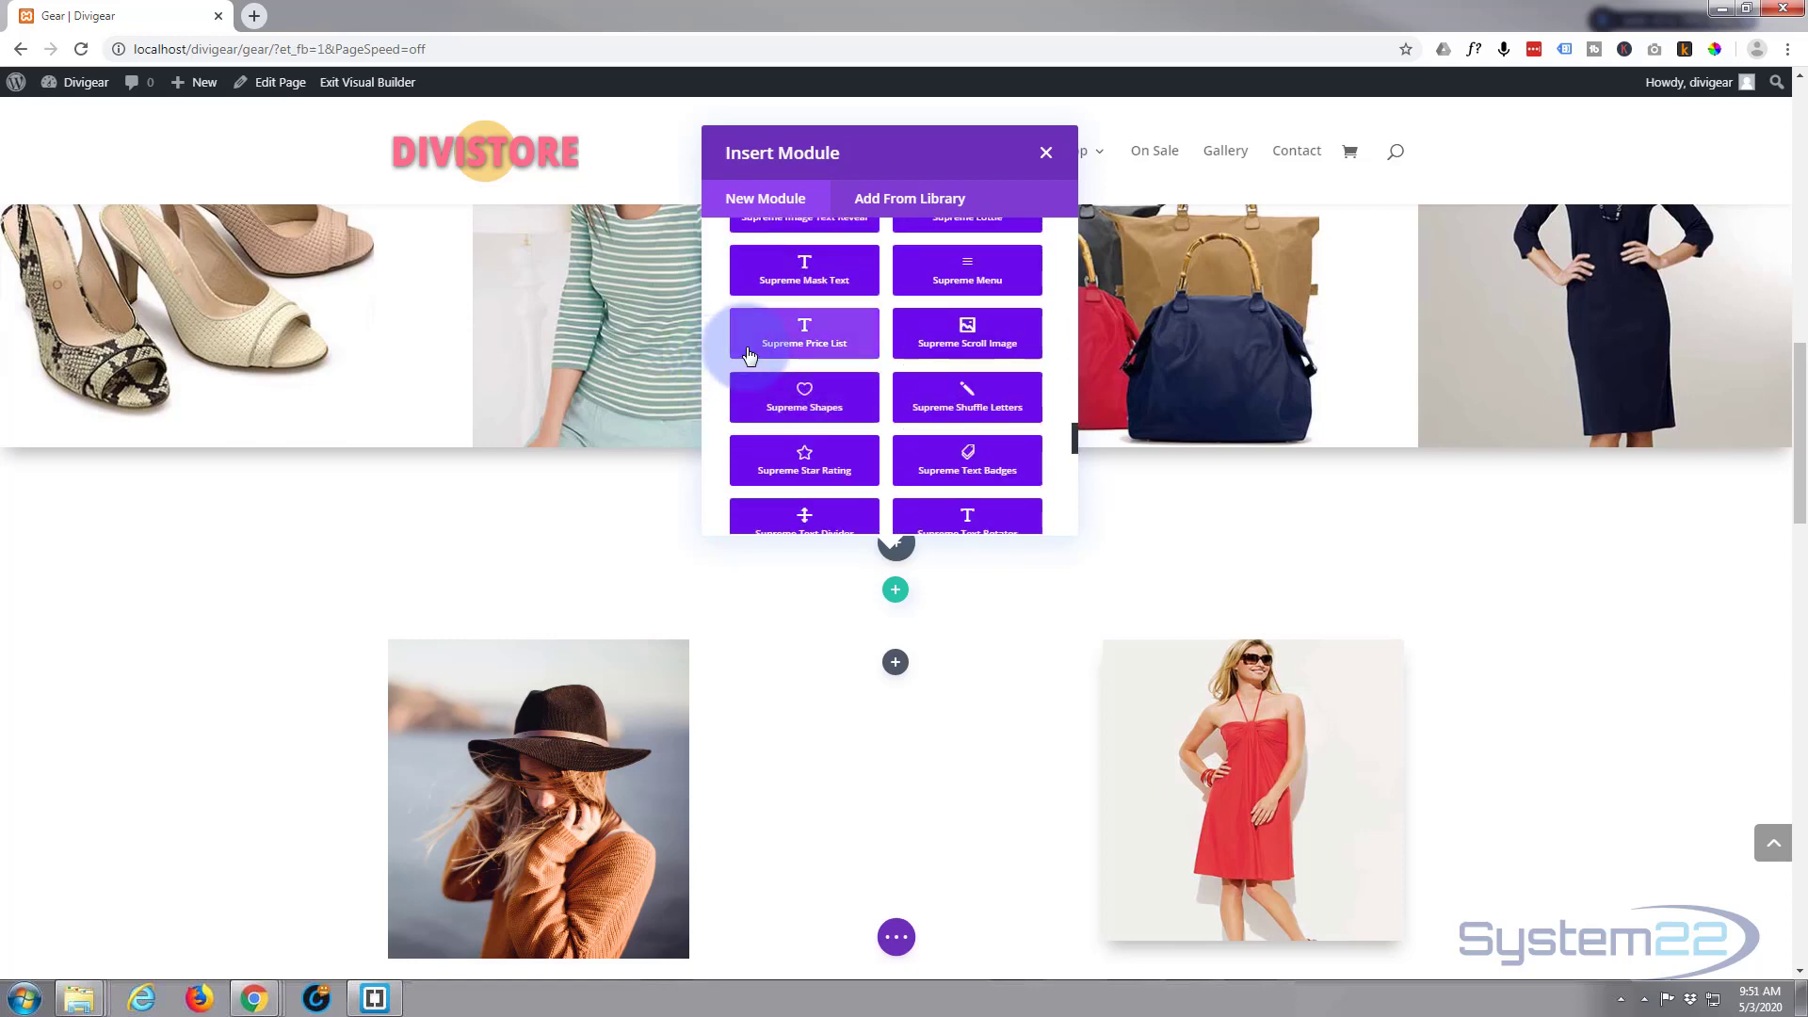
scroll(749, 353, down, 1)
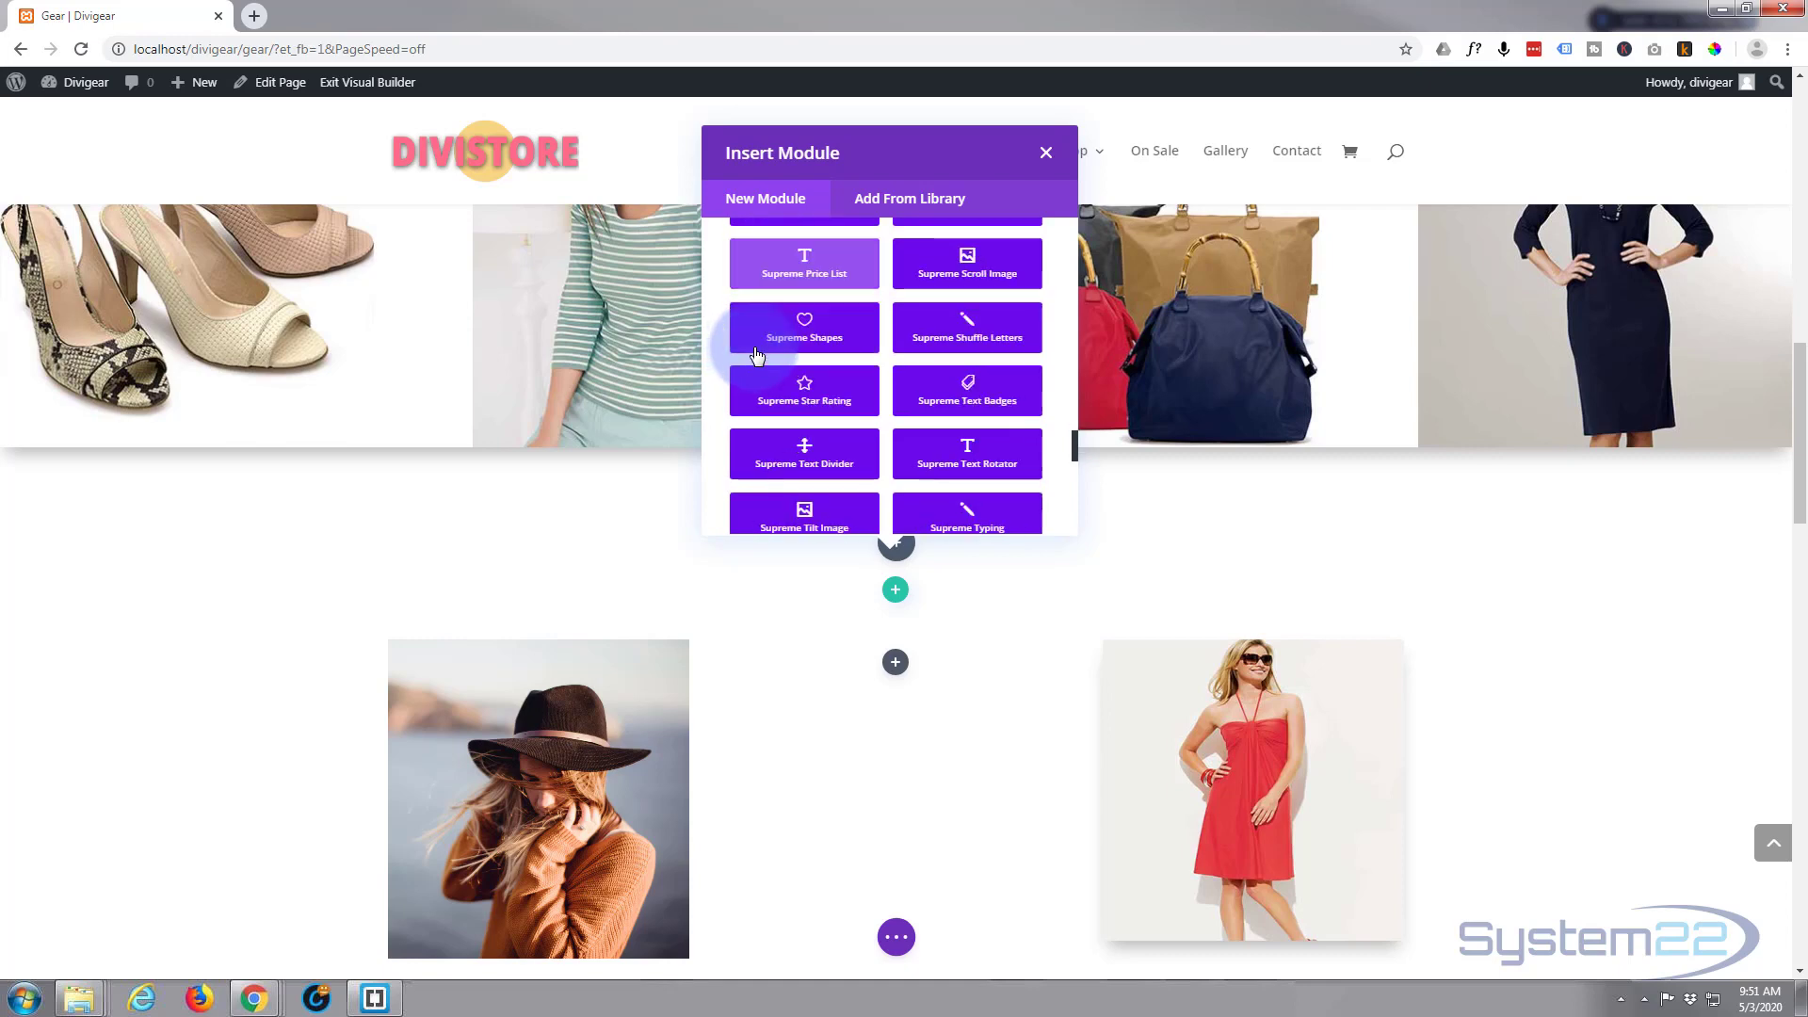
click(950, 442)
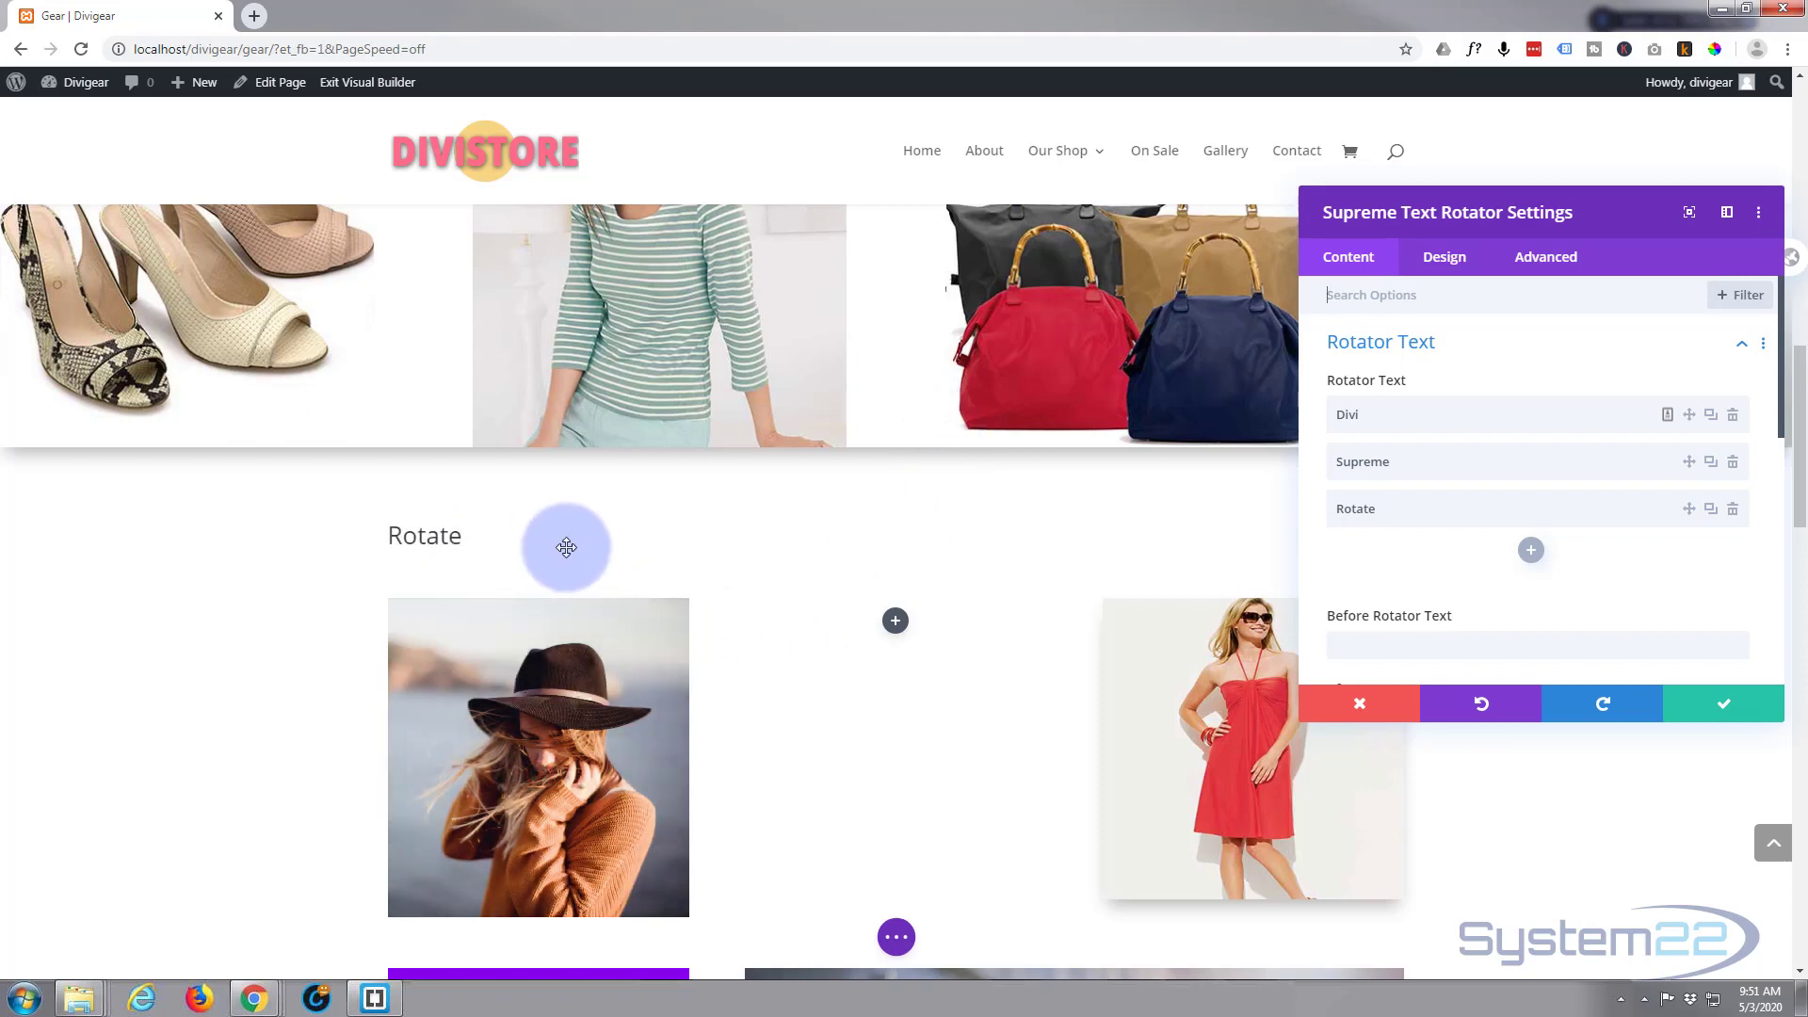
Set the rotator text entries to "Shirts", "dresses" and "bags", and add a fourth entry "shoes"
drag(1596, 212, 1347, 224)
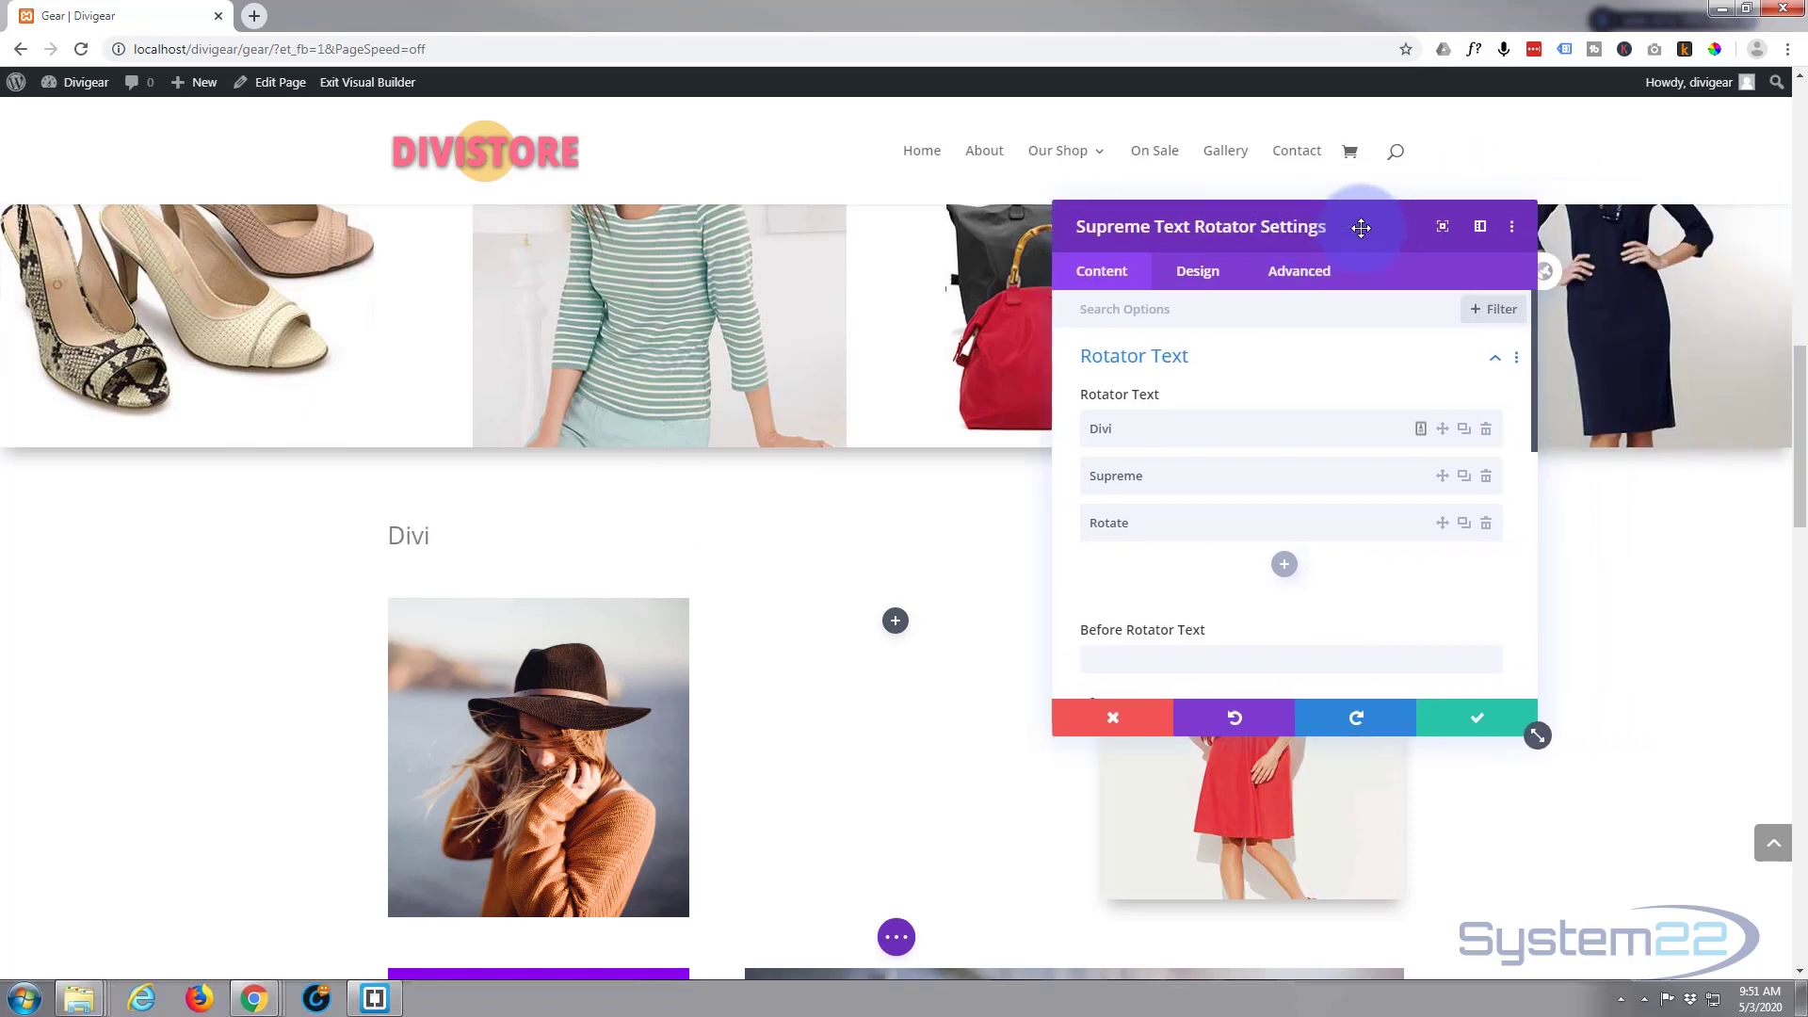
click(1116, 429)
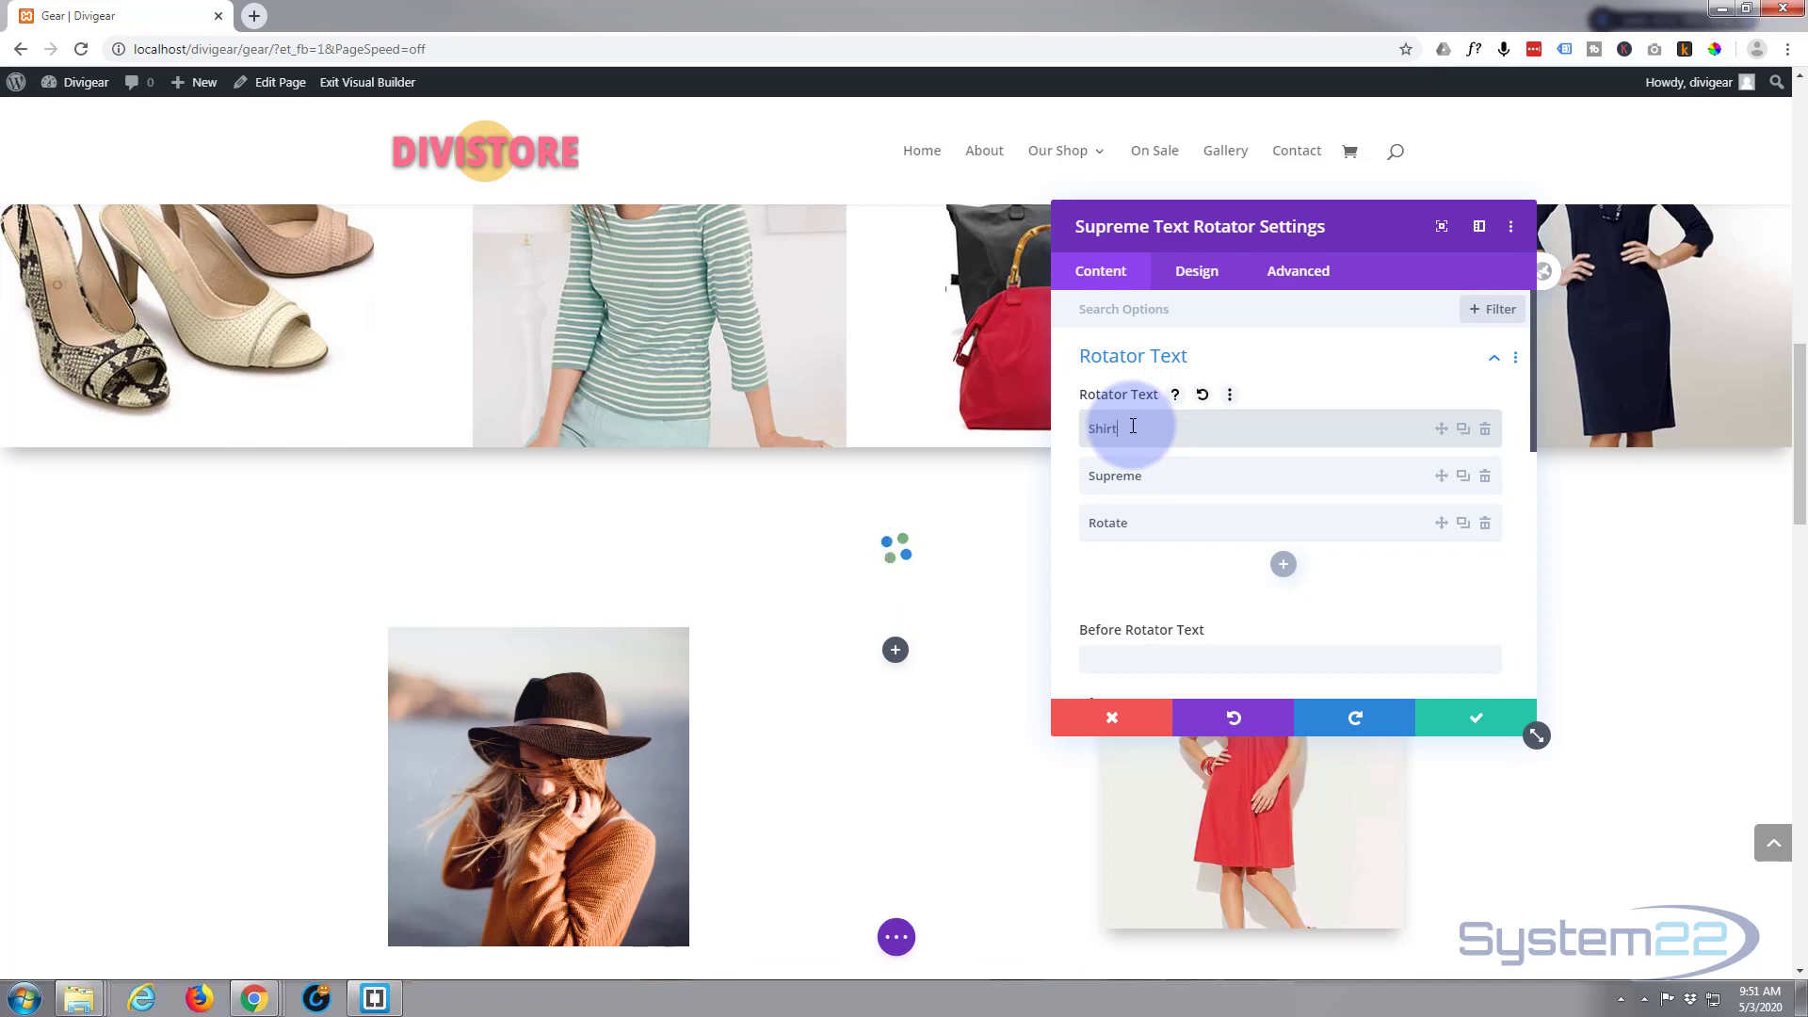
text(Shirts)
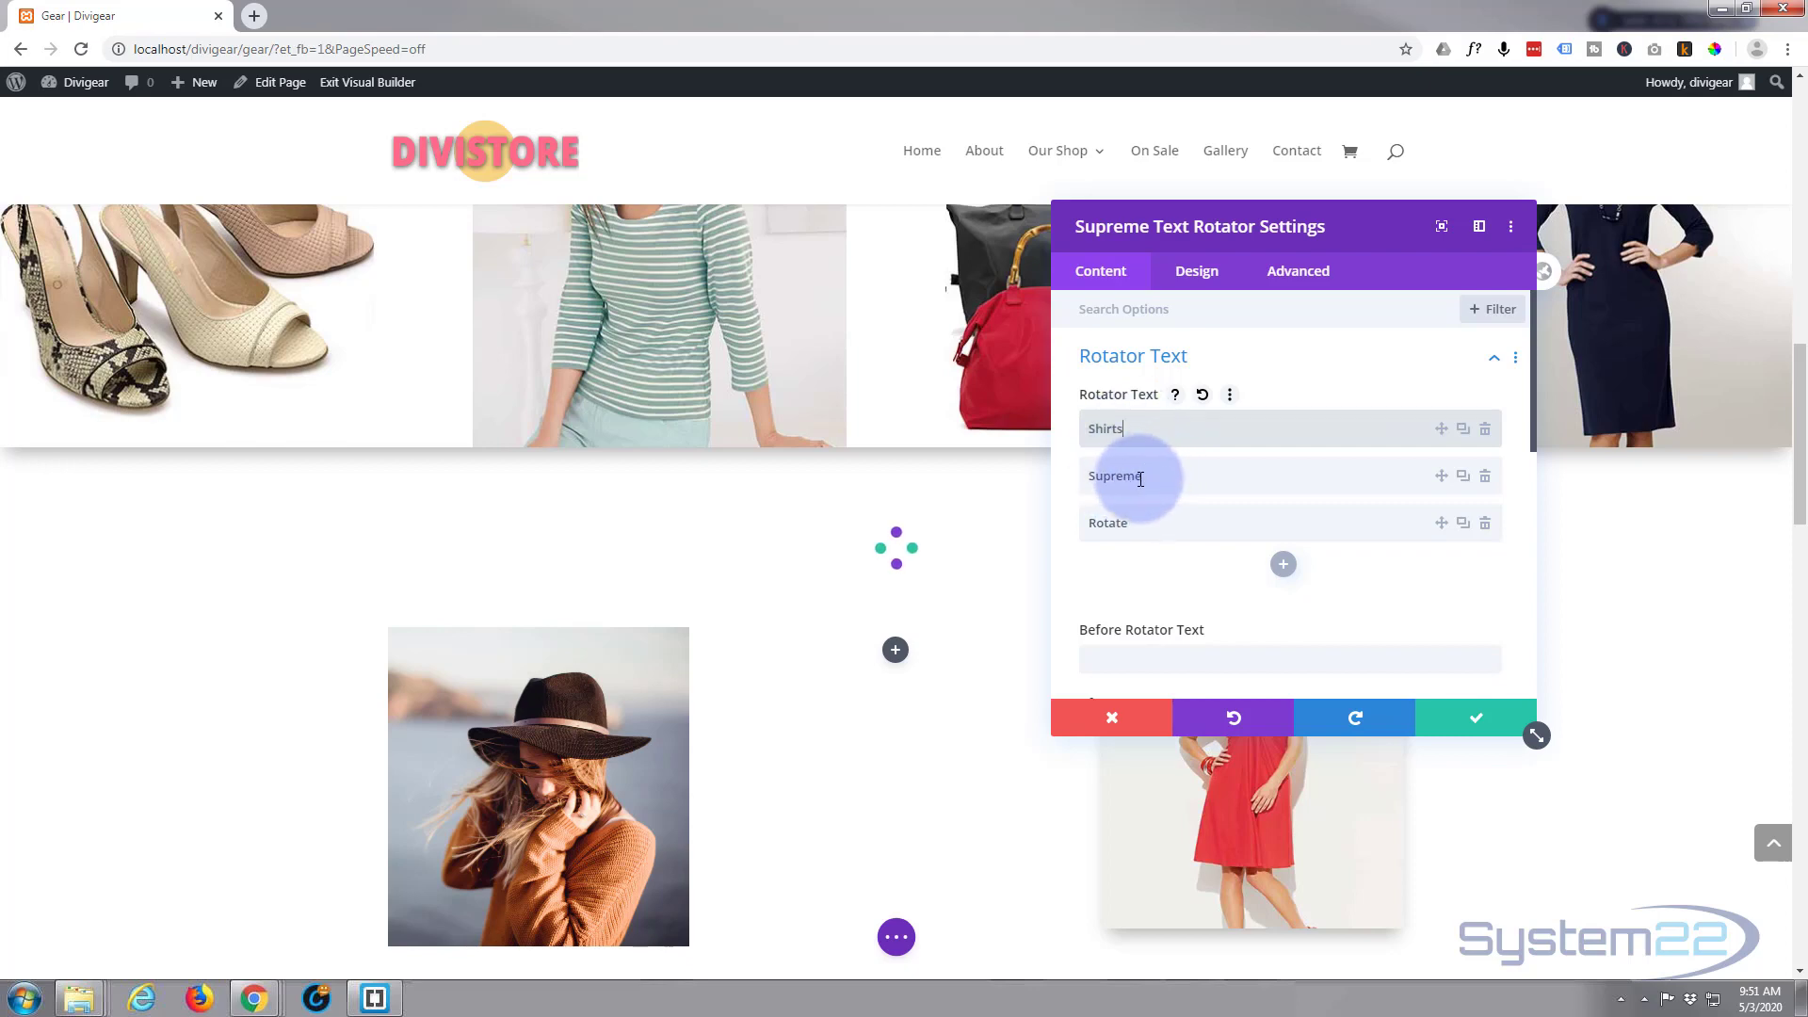
click(1140, 476)
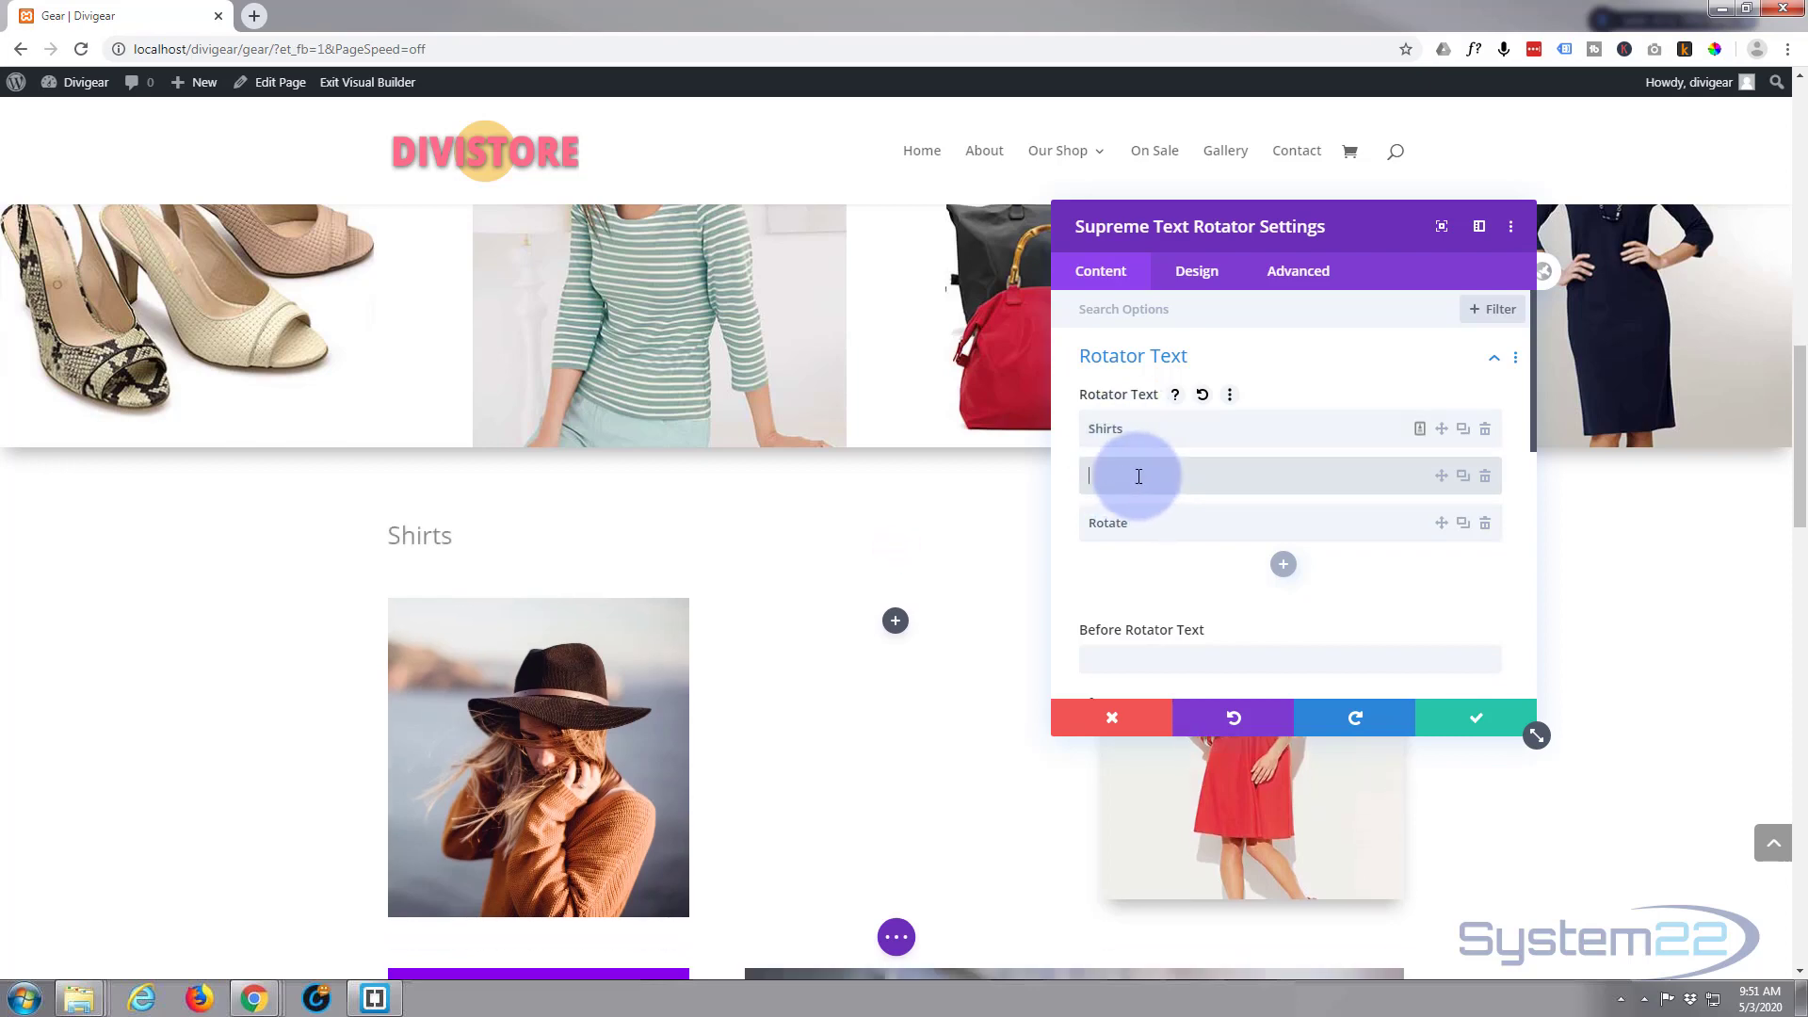
text(dresses)
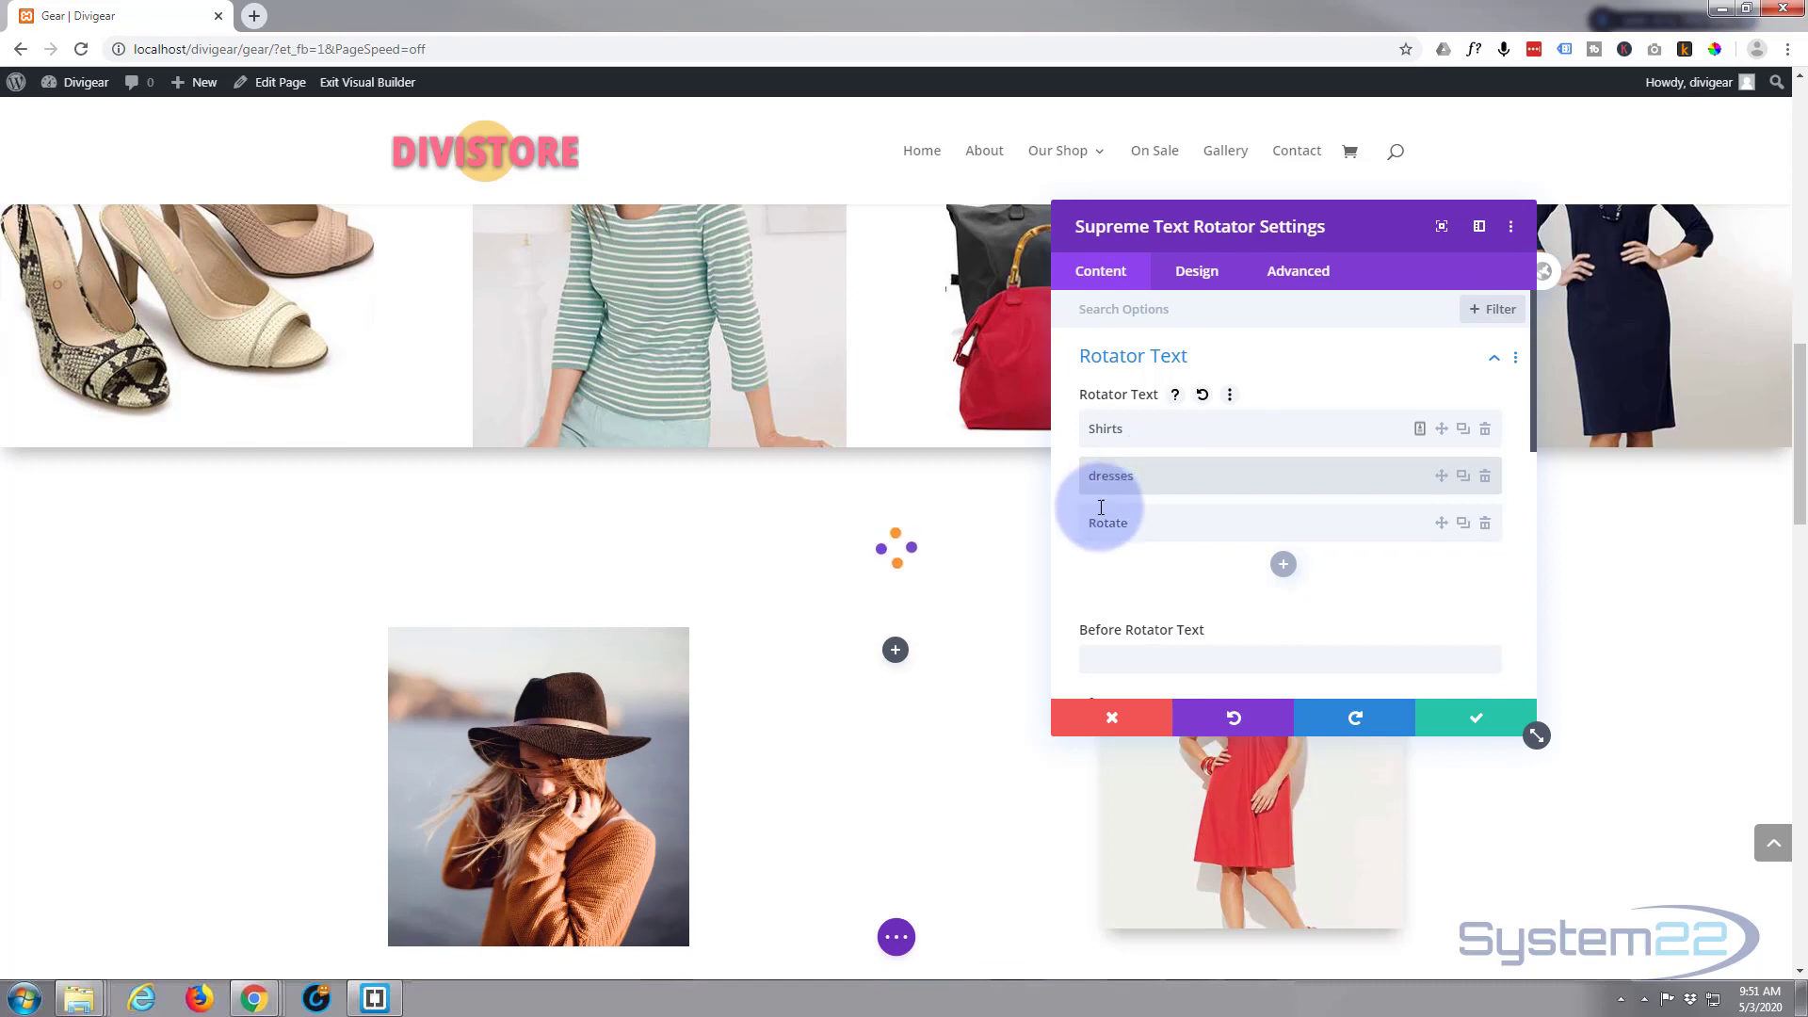
click(1128, 523)
key(BackSpace)
key(BackSpace)
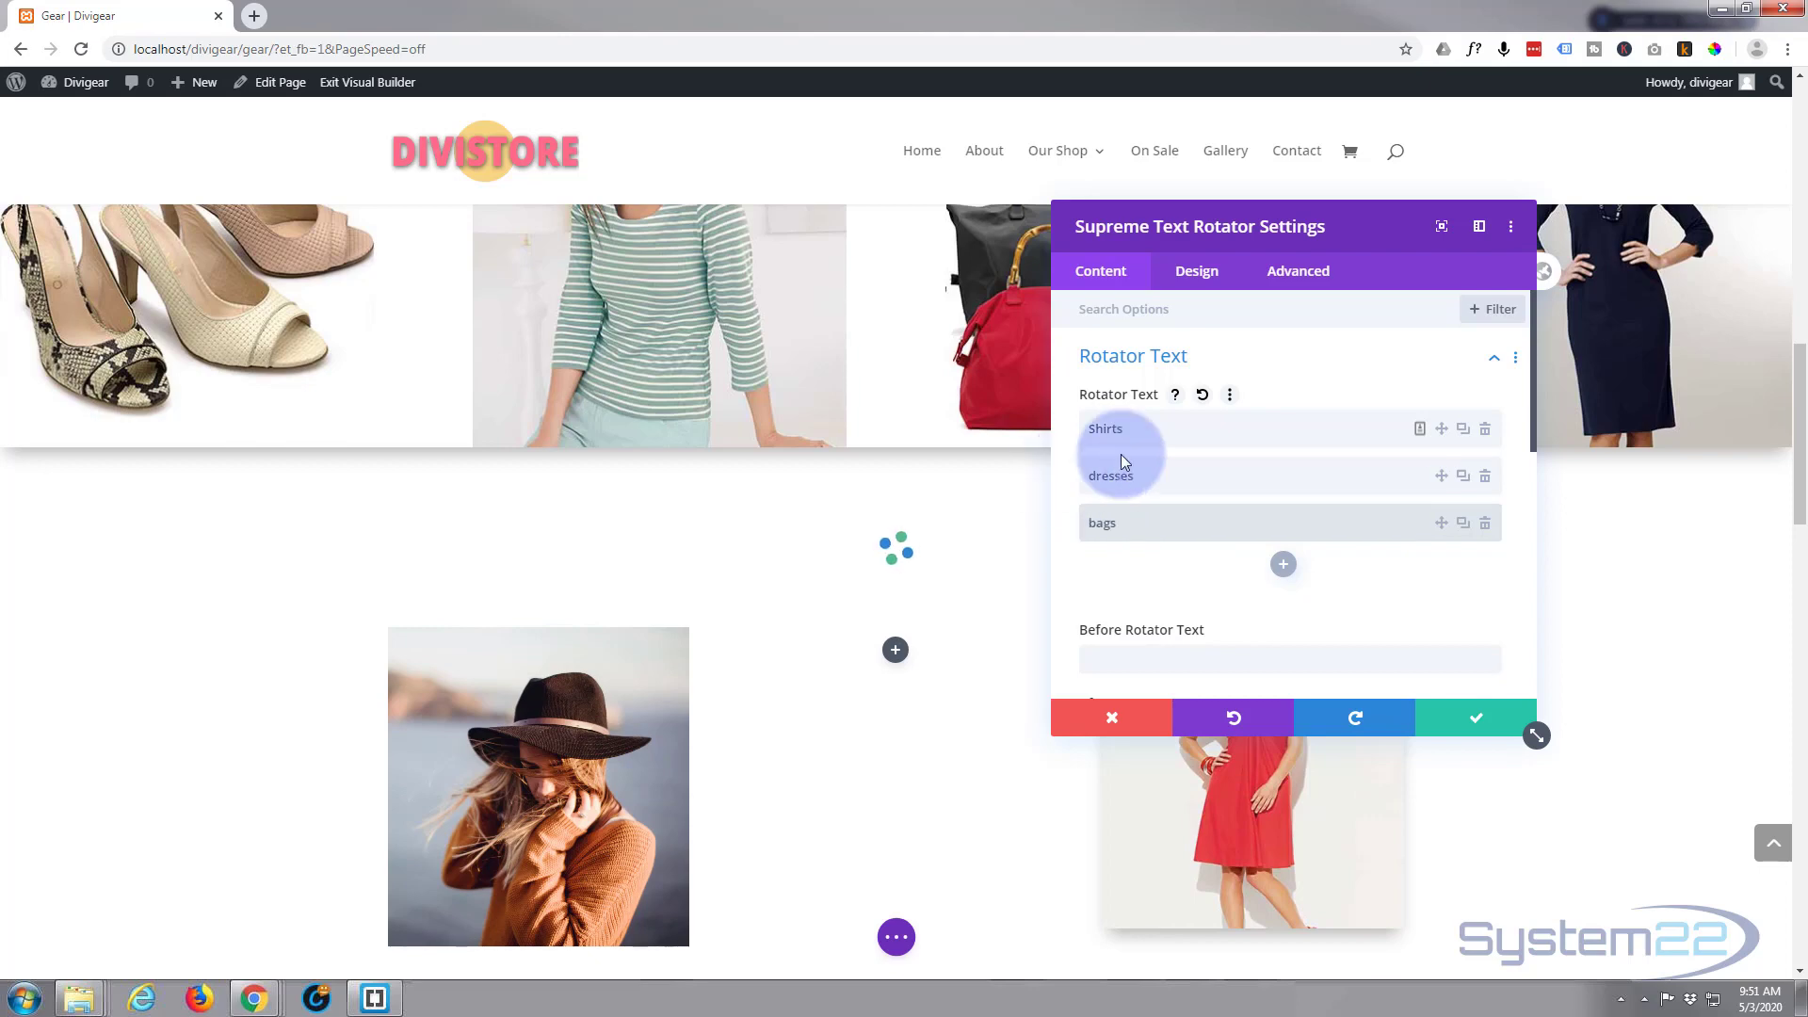
click(1283, 565)
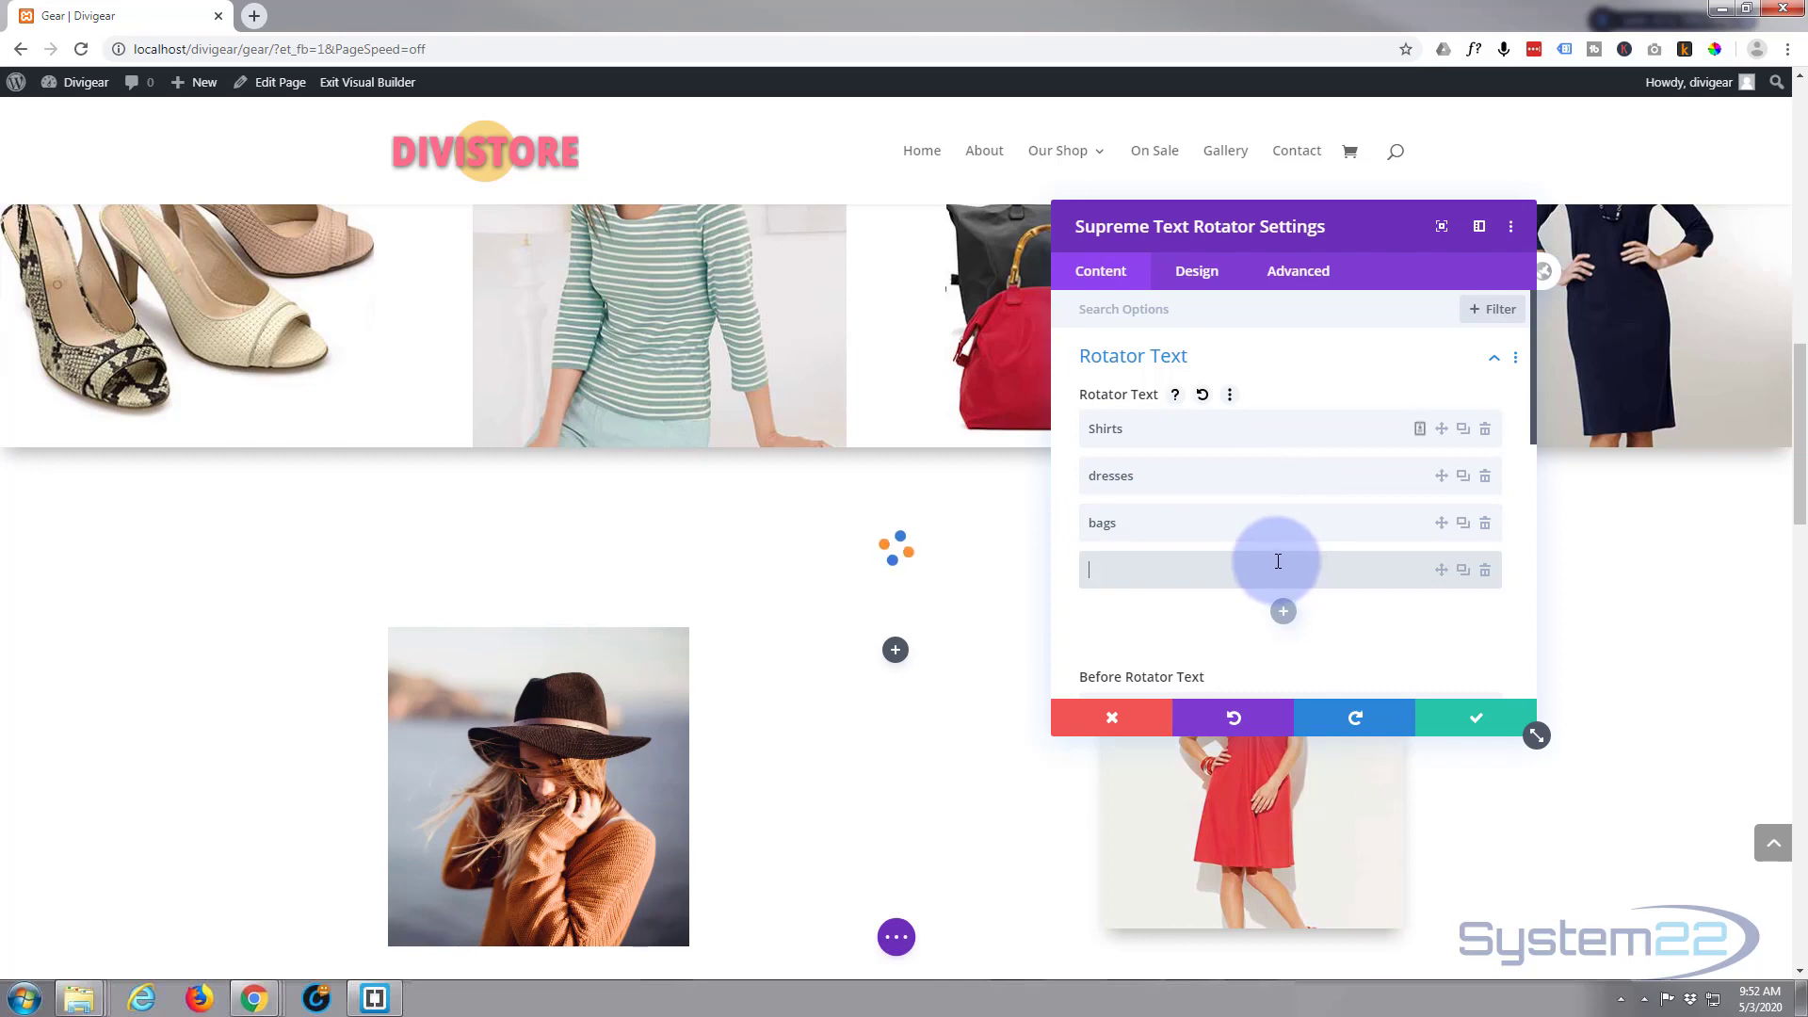
text(shoes)
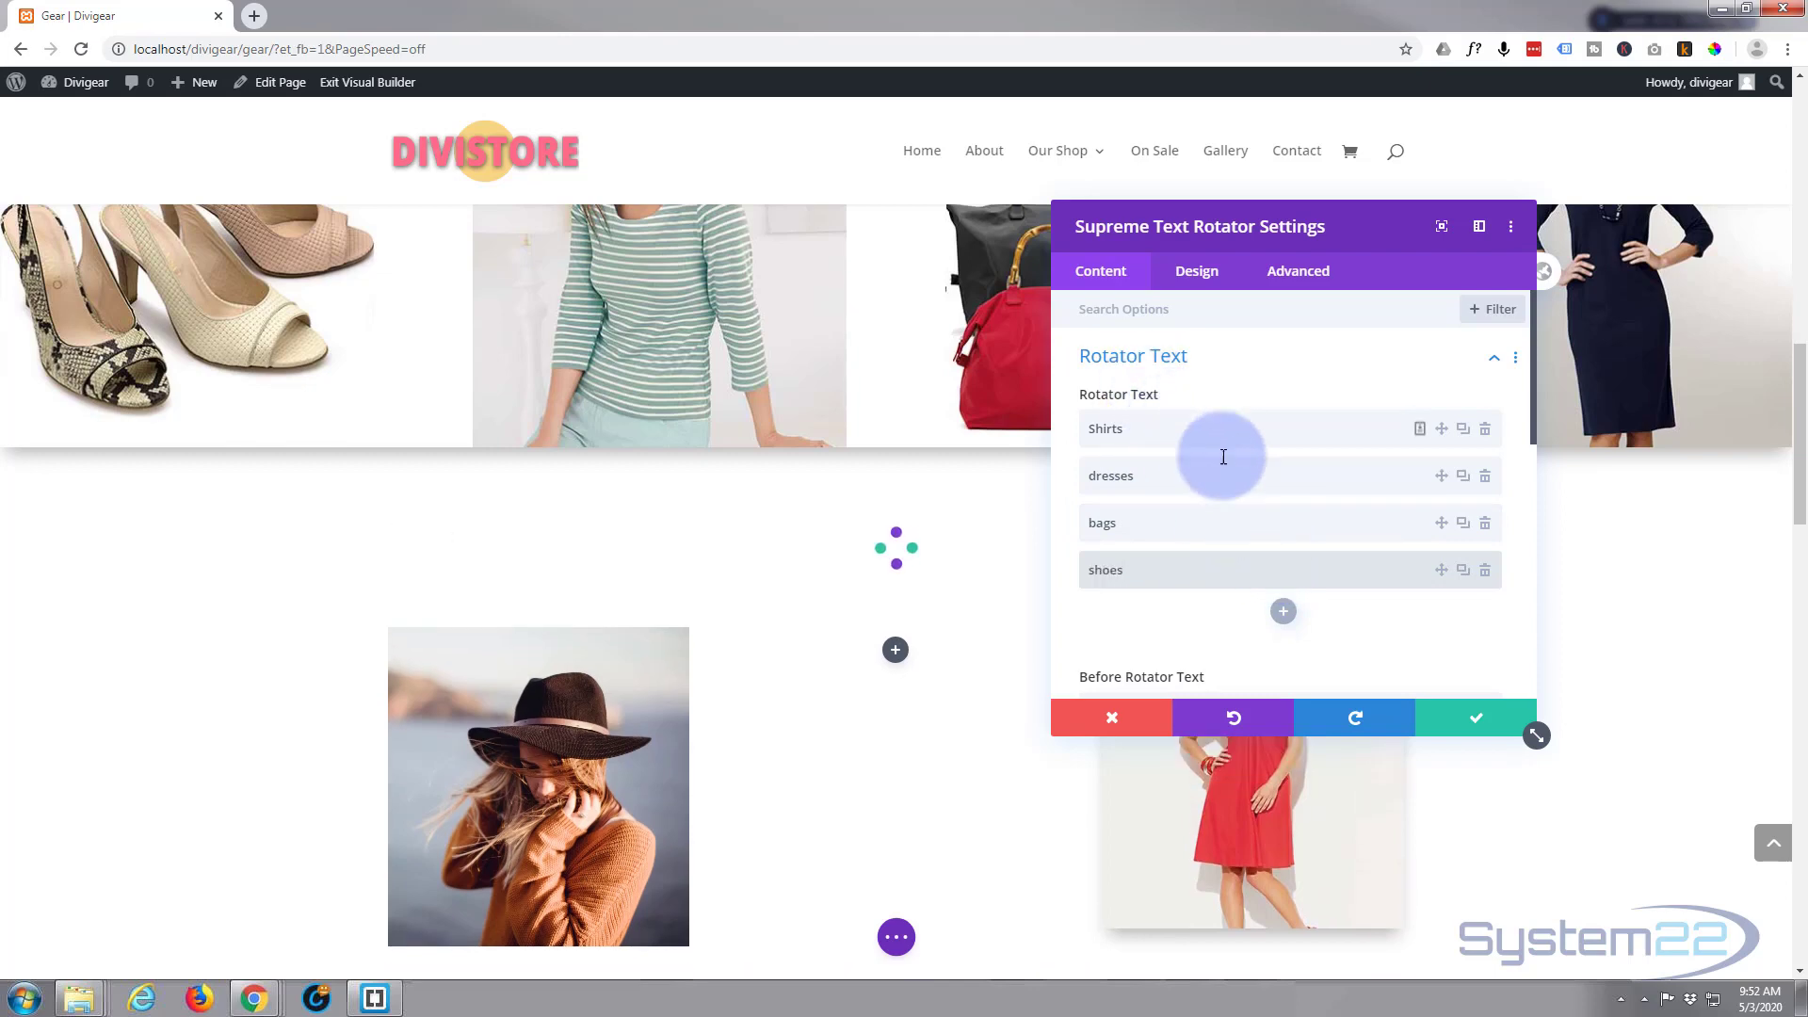
Set the text before the rotator to "Massive sale on" followed by a space
scroll(1223, 449, down, 2)
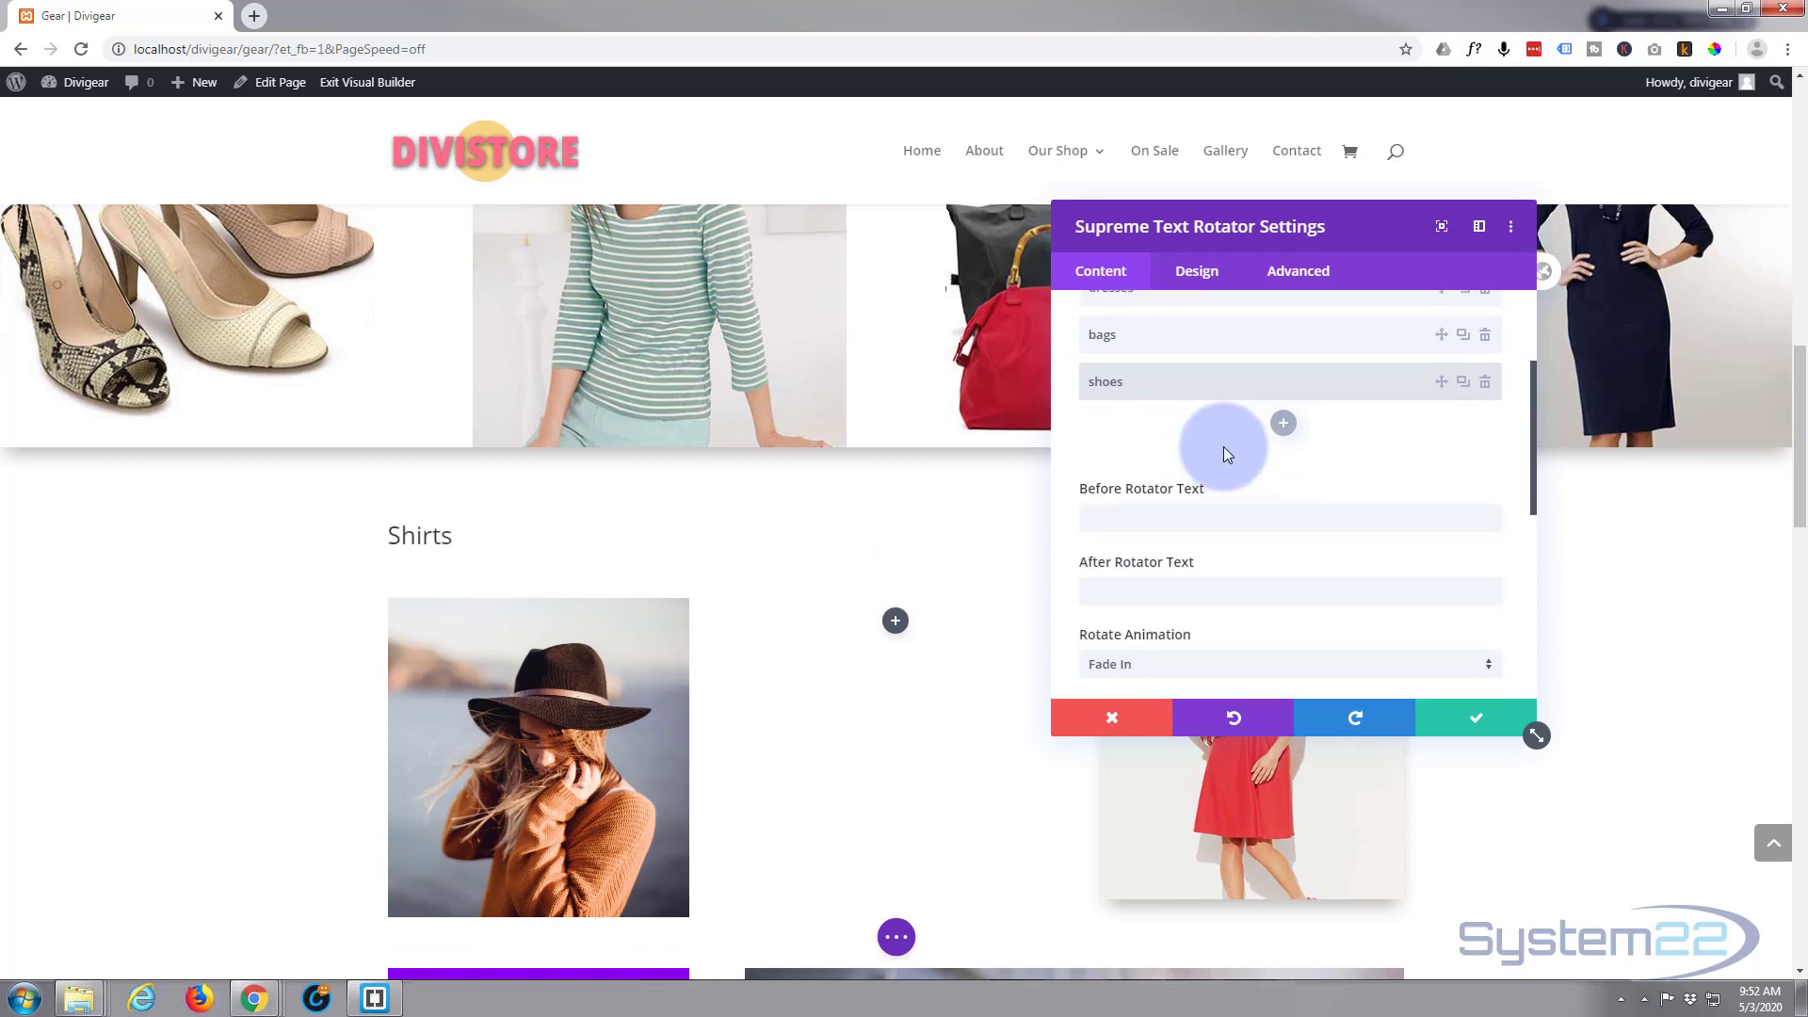
scroll(1223, 446, down, 1)
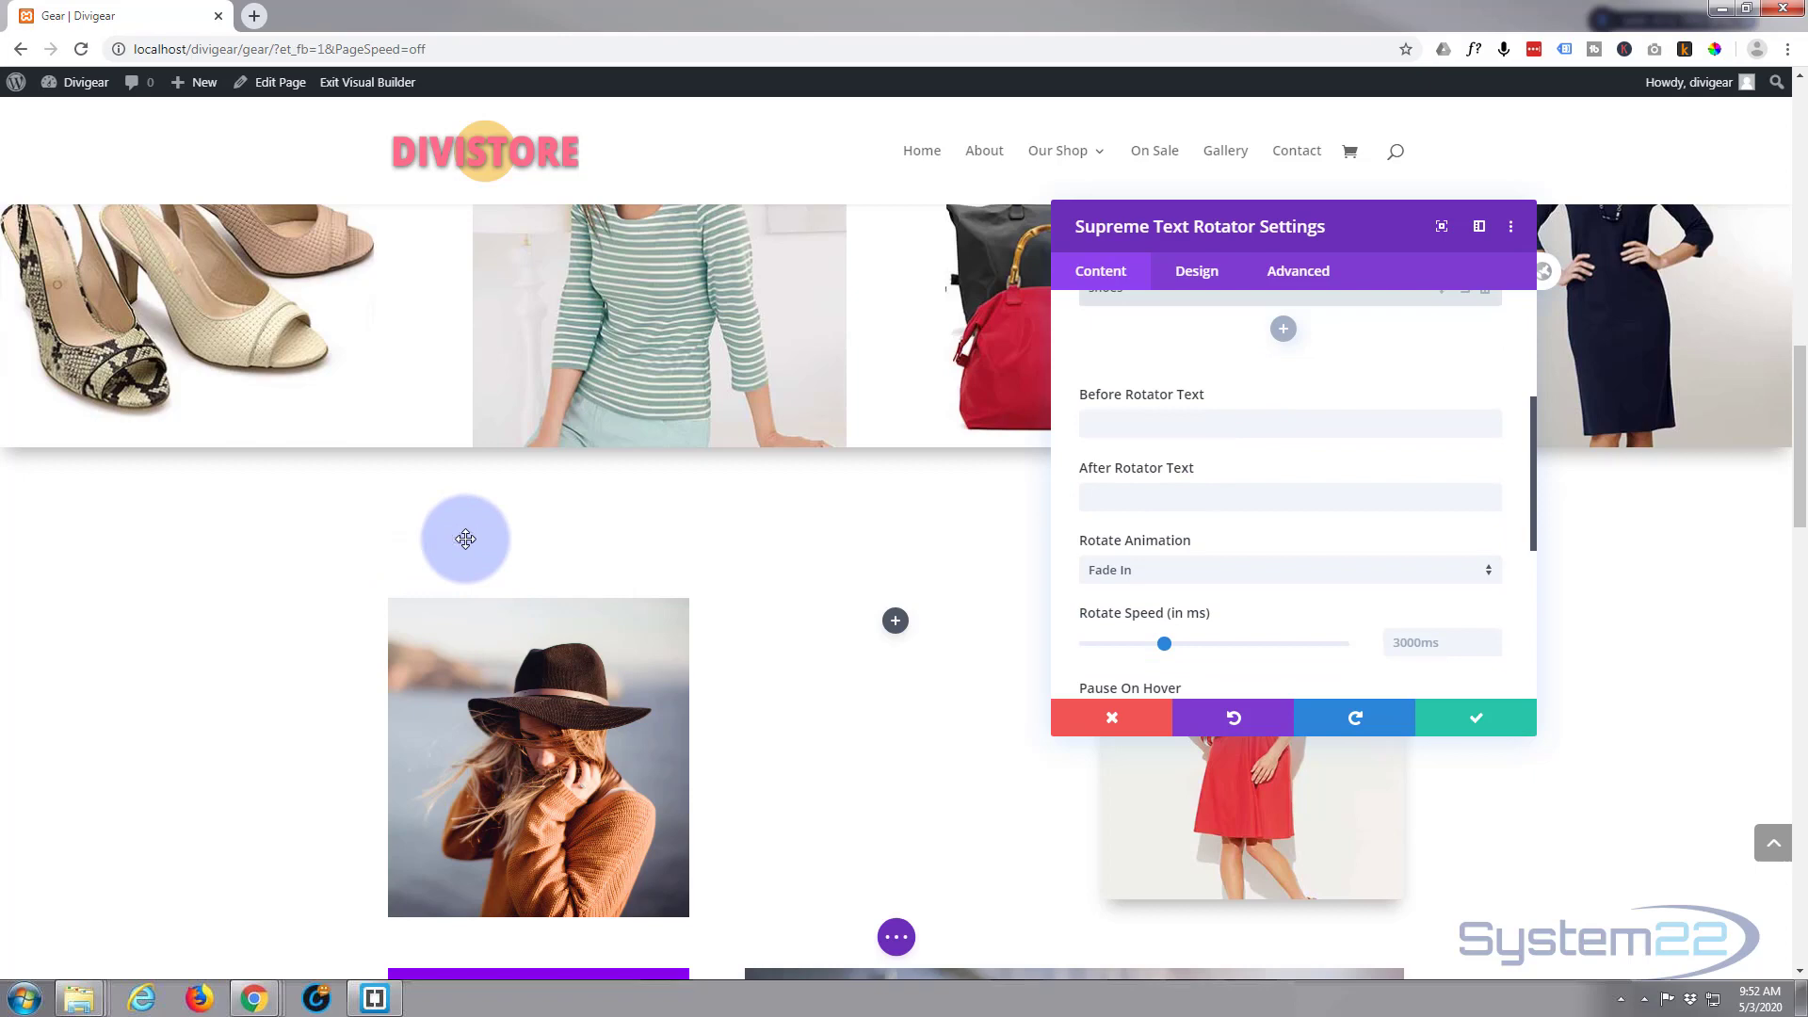
click(1090, 425)
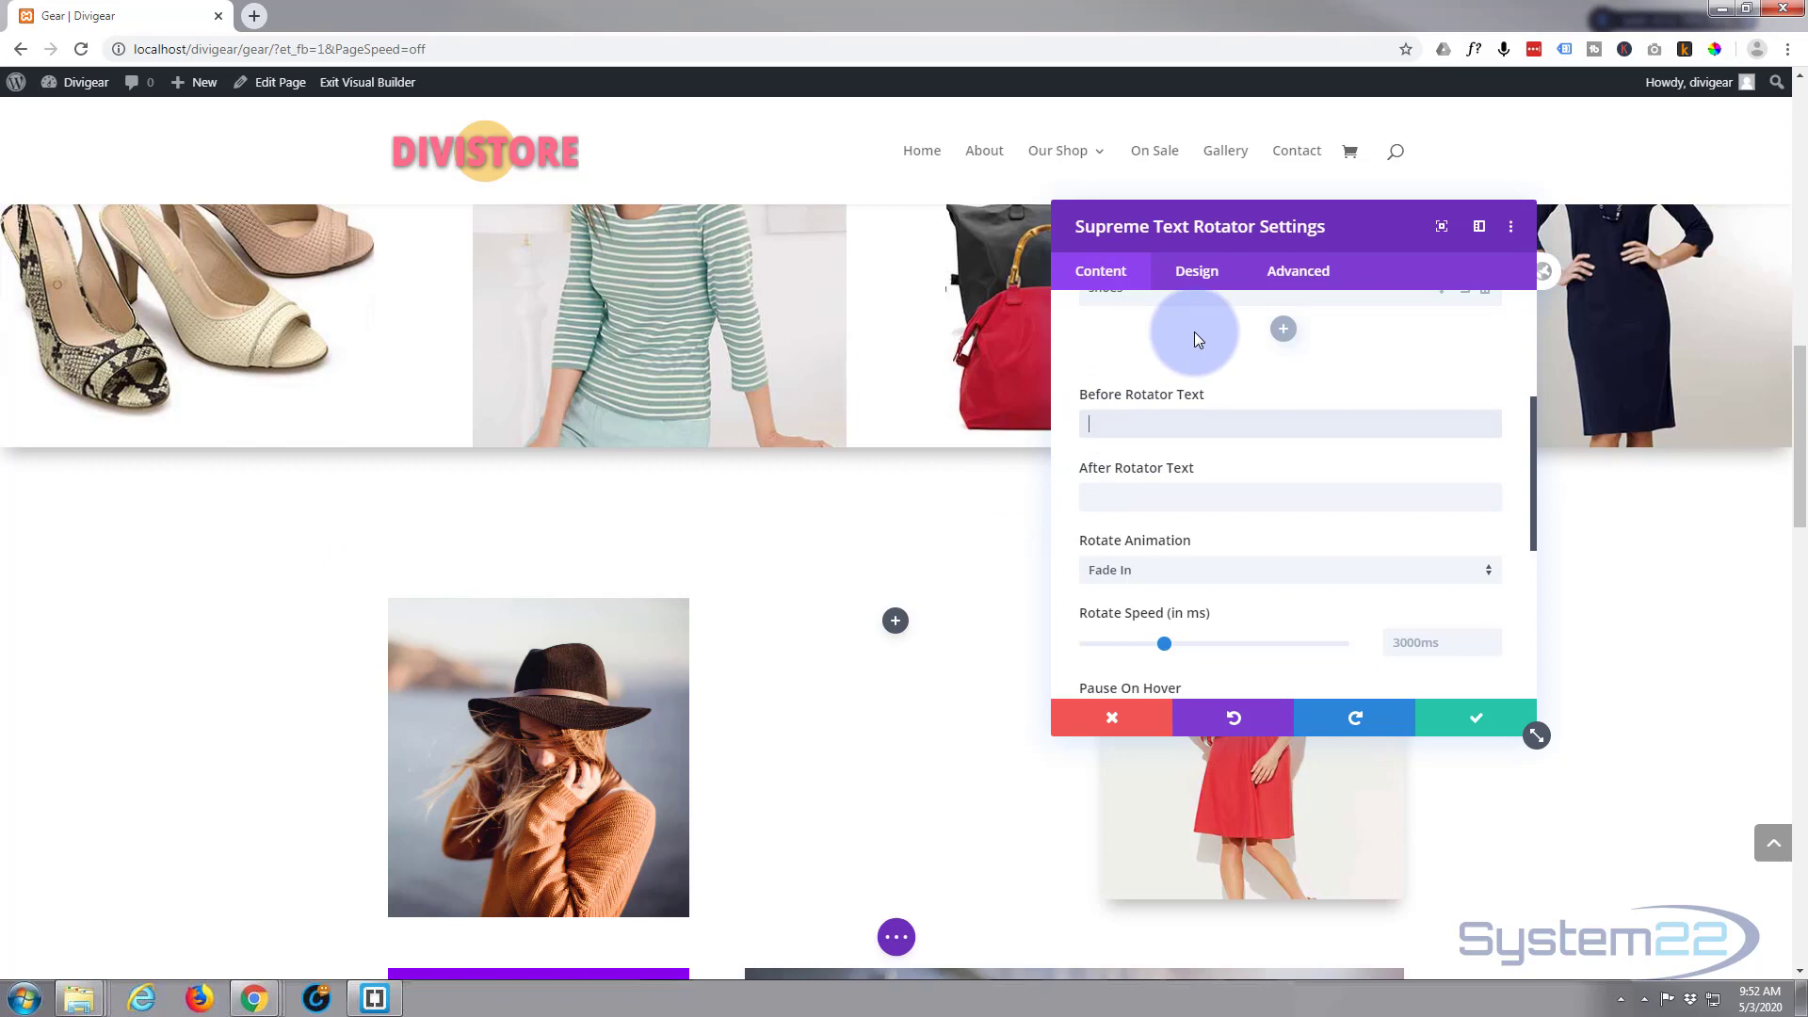
text(Massive )
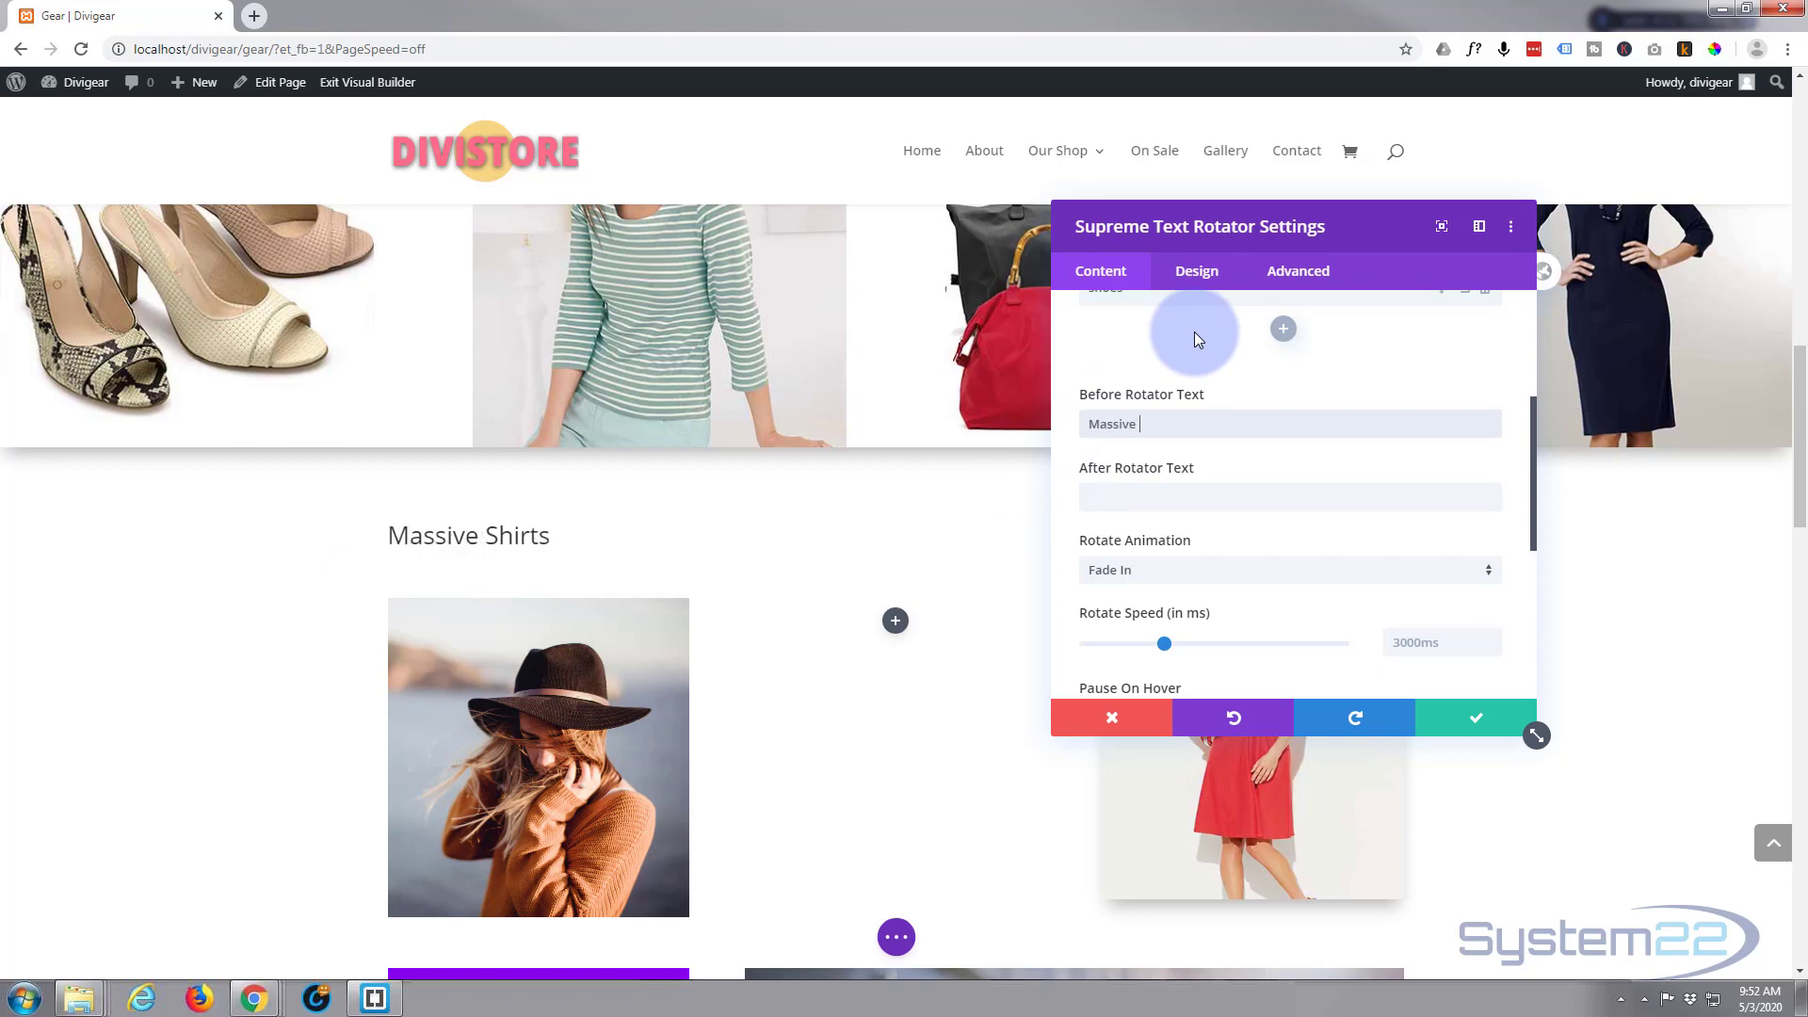
text(sale on)
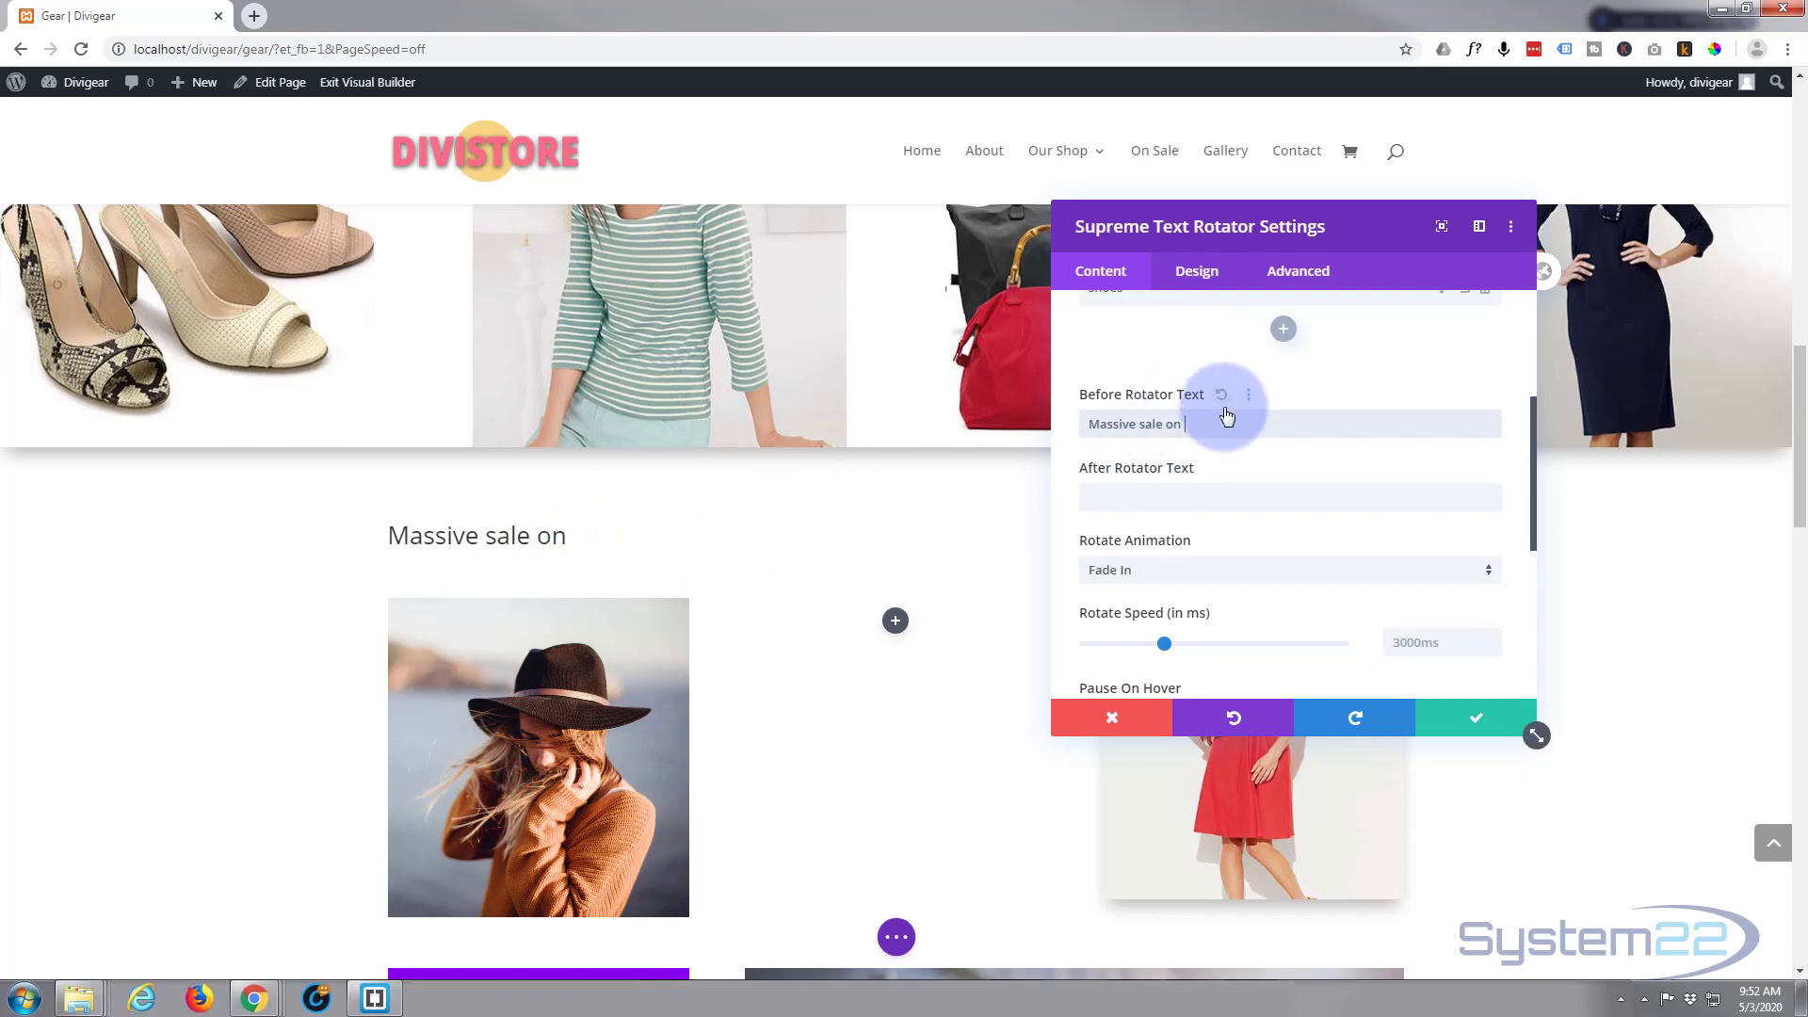
Set the text after the rotator to "Don't miss out!" with a leading space
click(1094, 492)
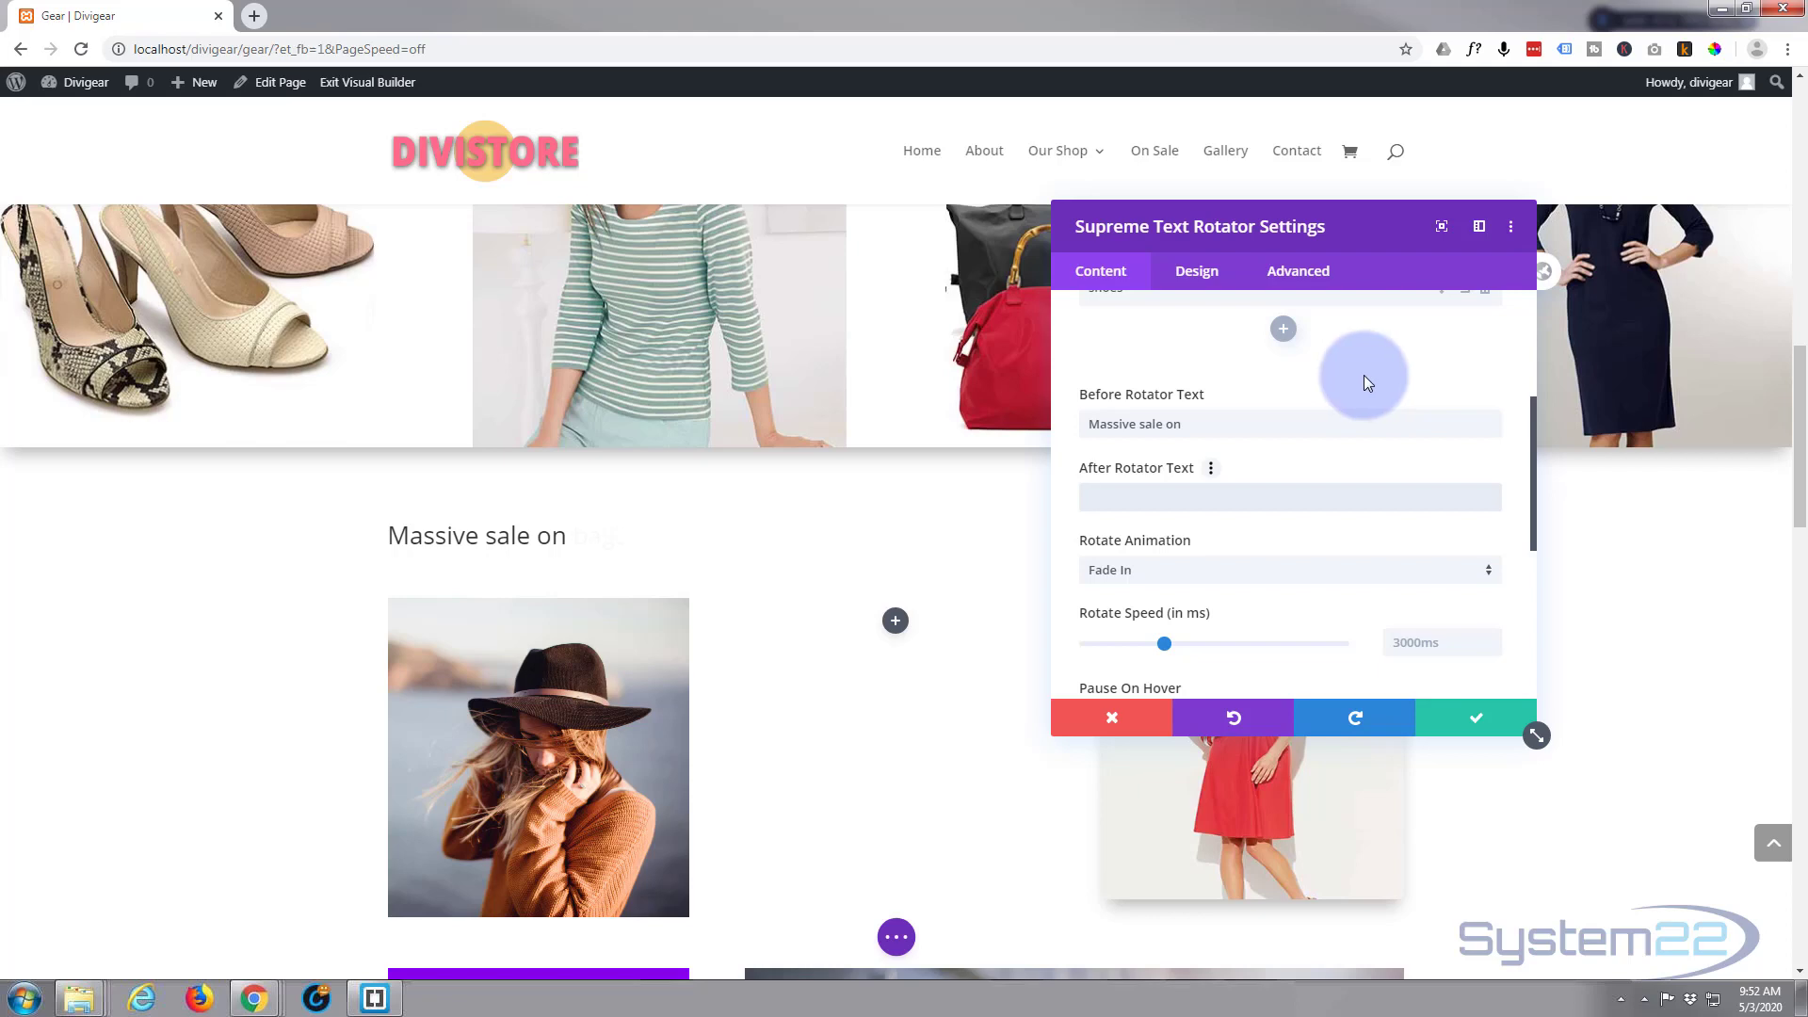
text(Don)
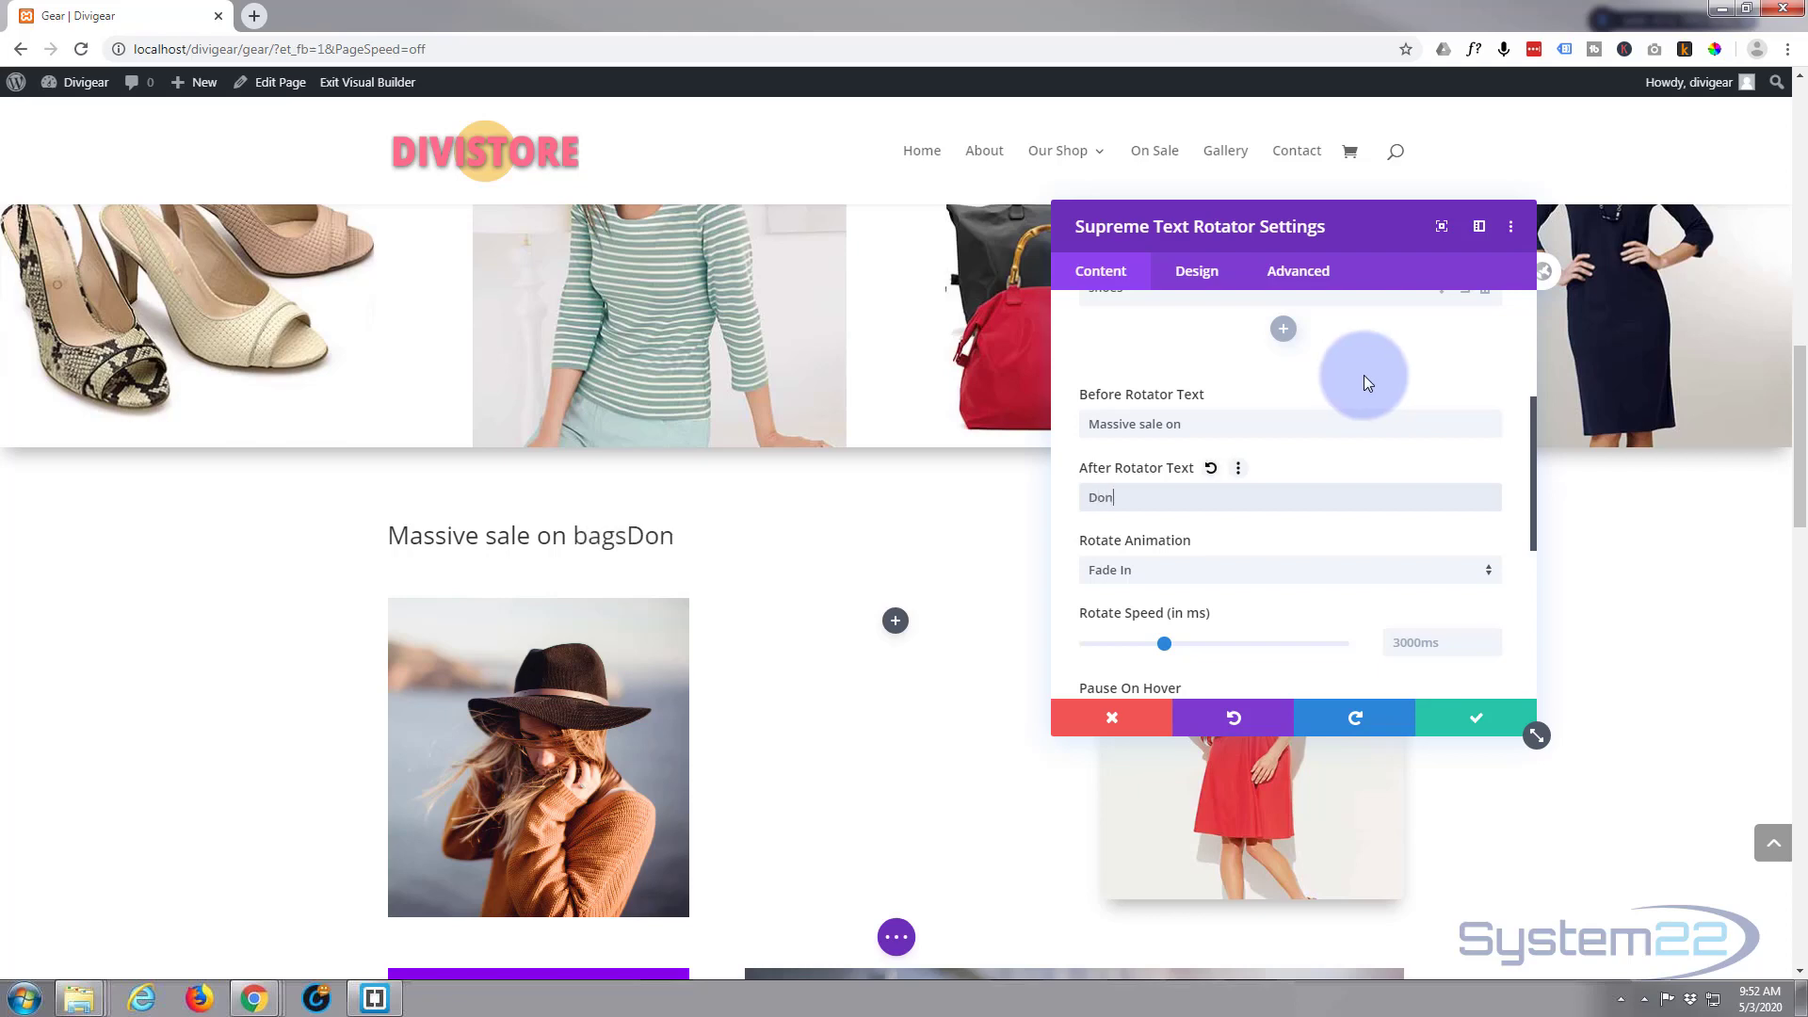
text('t miss out!)
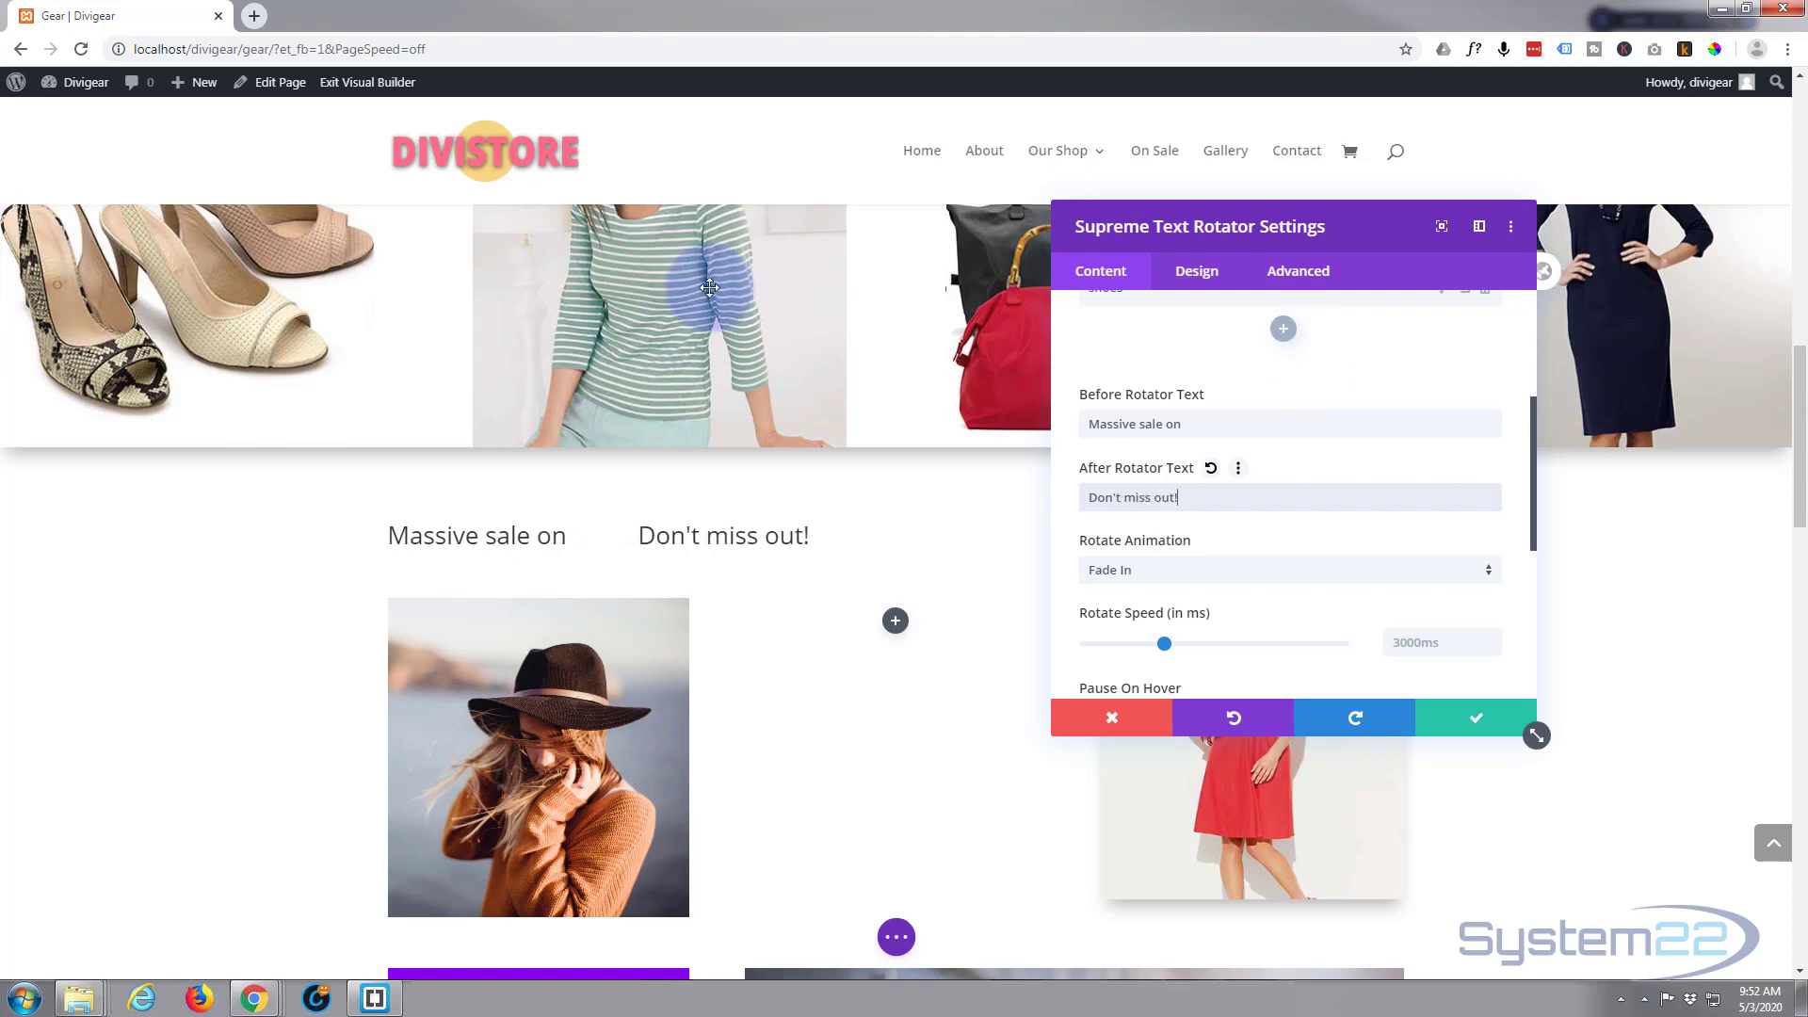
click(1087, 500)
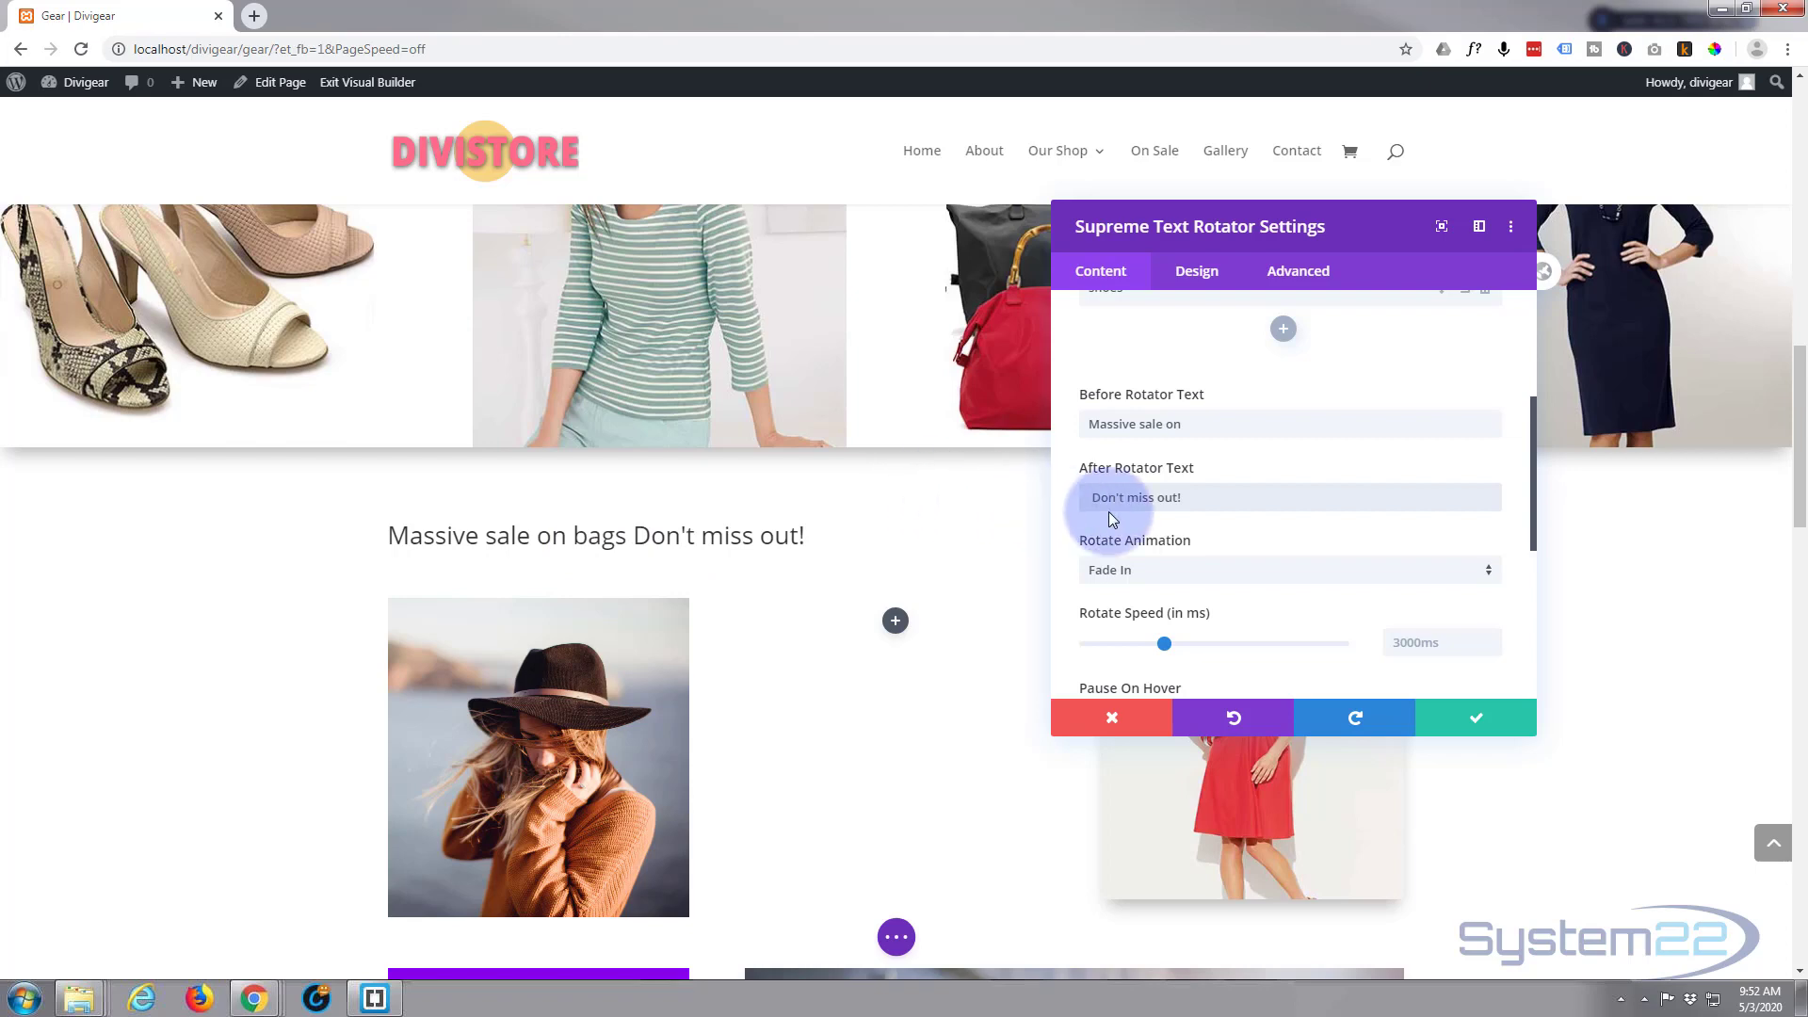
Set the rotate animation of the text rotator to Bounce
scroll(1355, 431, down, 1)
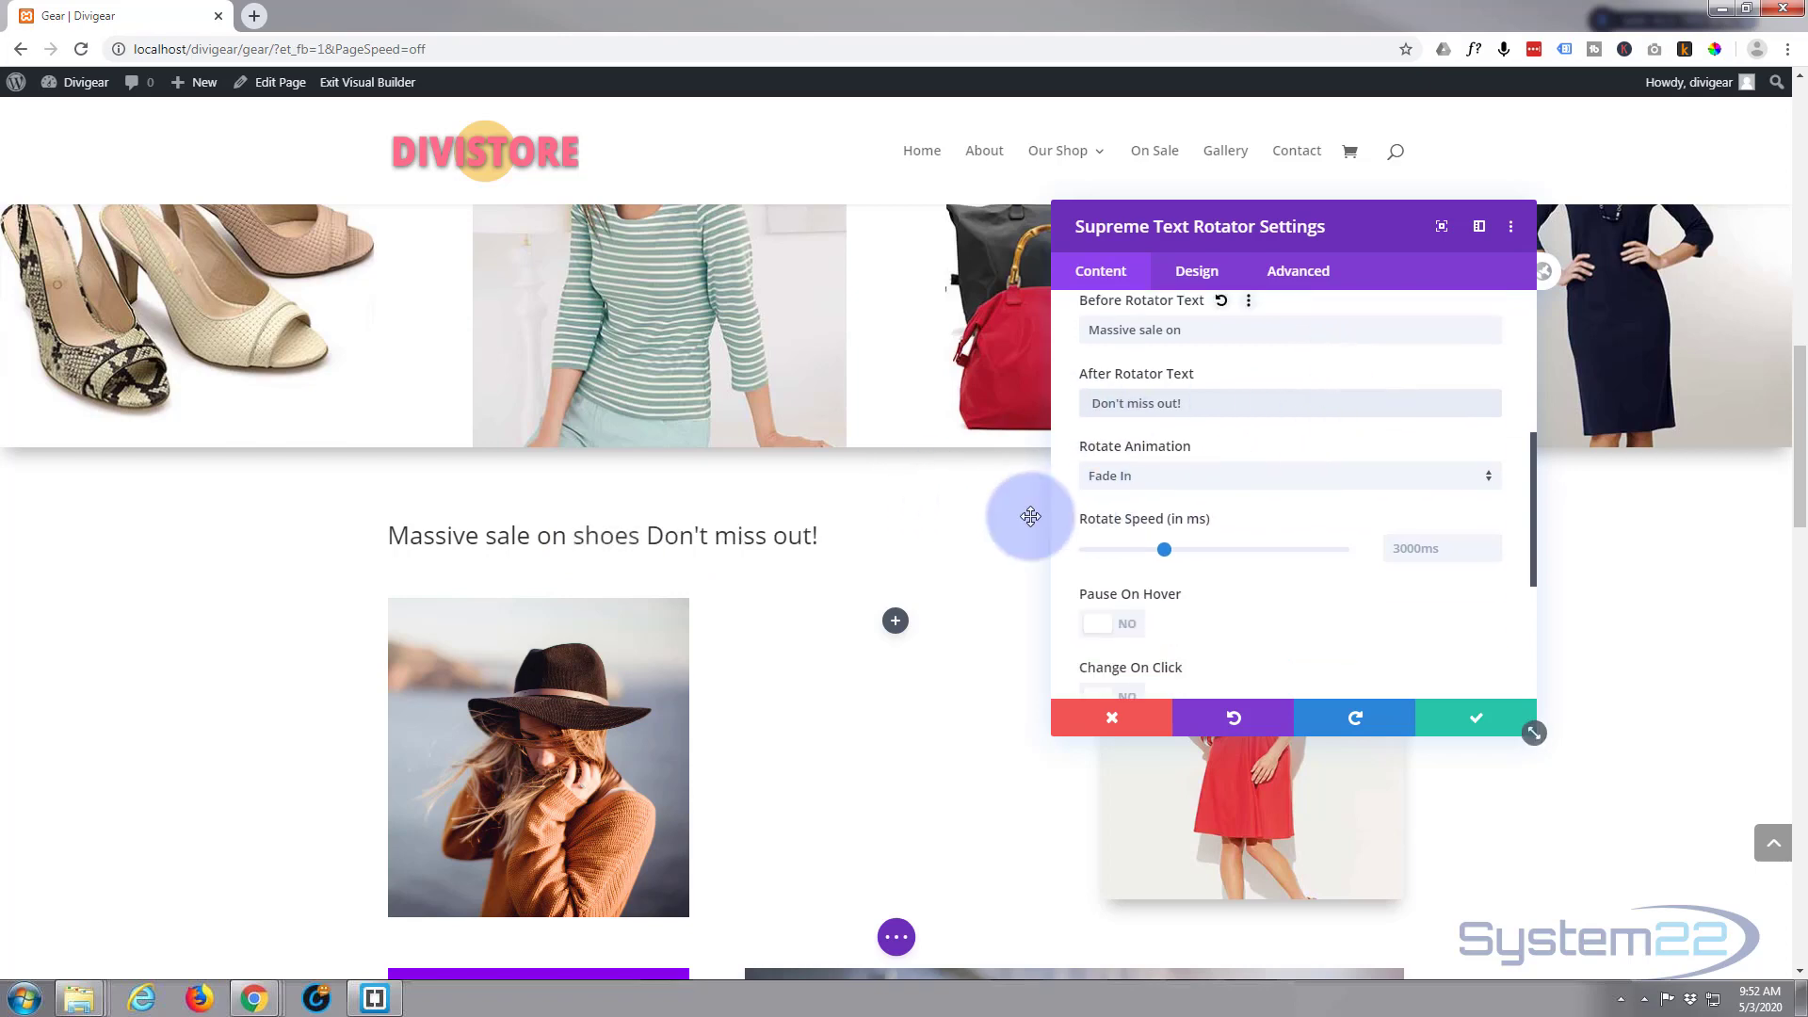
click(1240, 480)
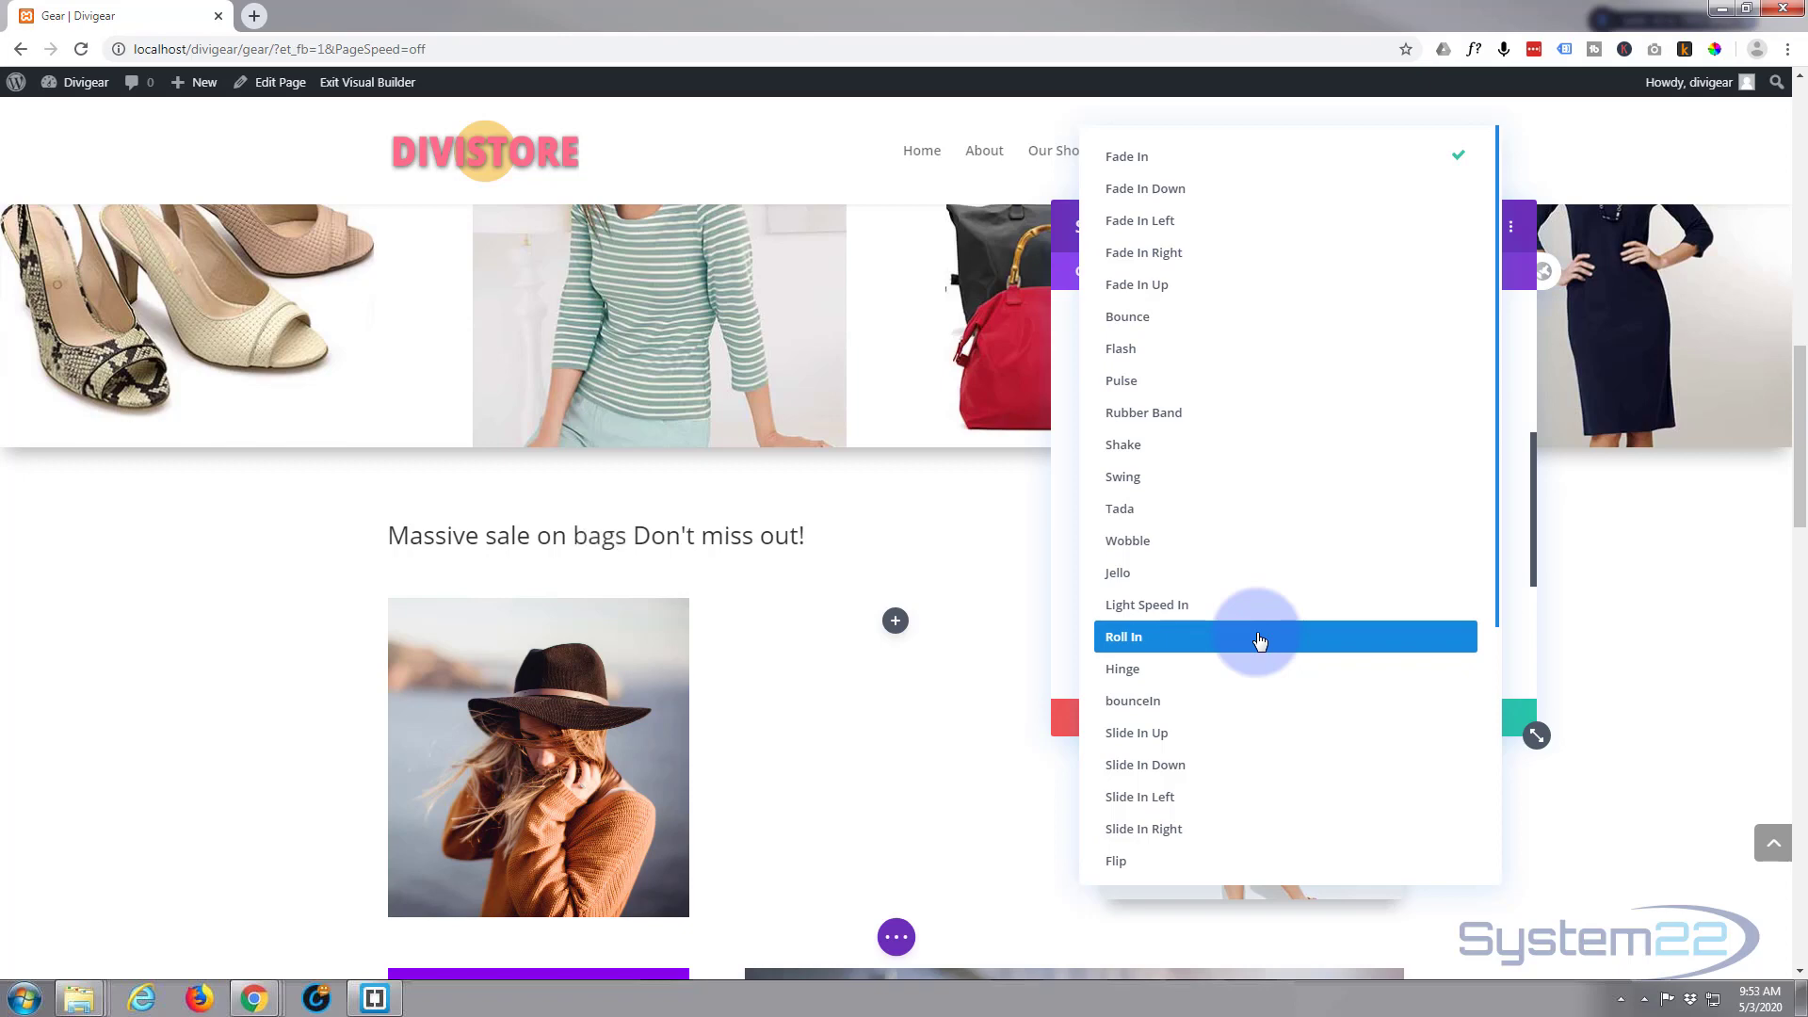
click(1161, 327)
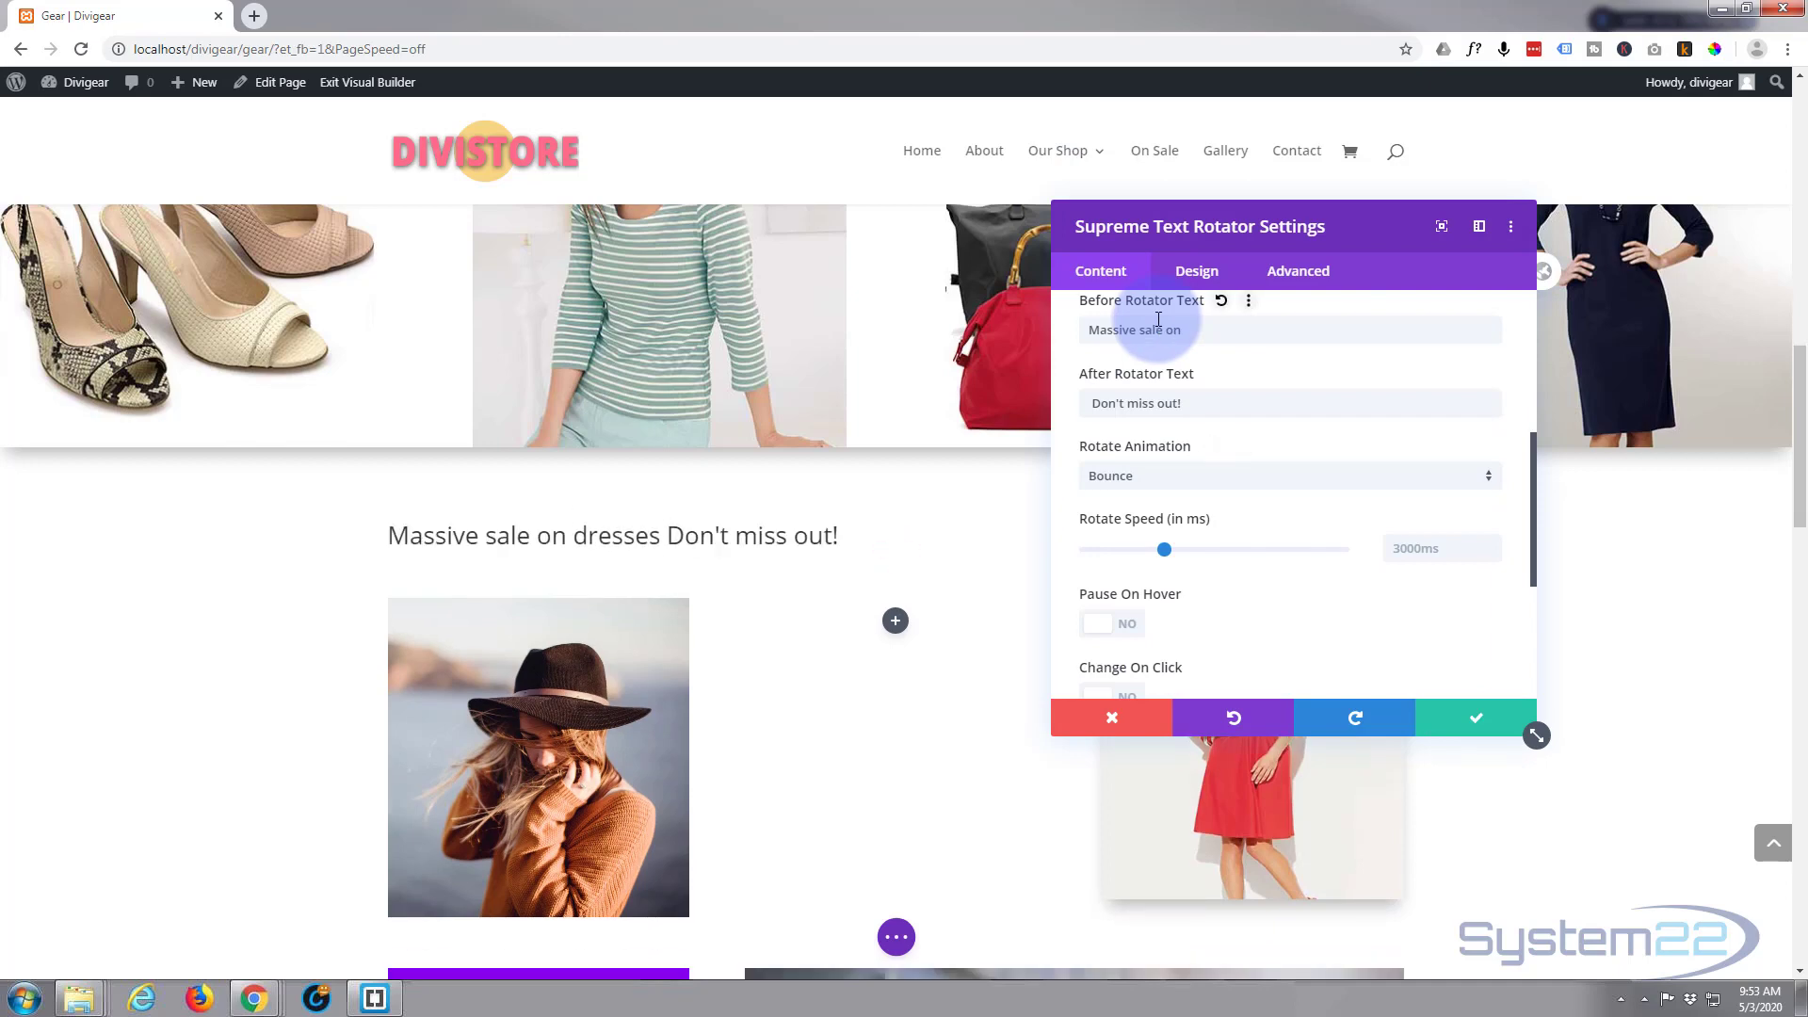
Review the rotator's speed, pause on hover and change on click options, plus the module link URL and link target choices
scroll(1214, 511, down, 1)
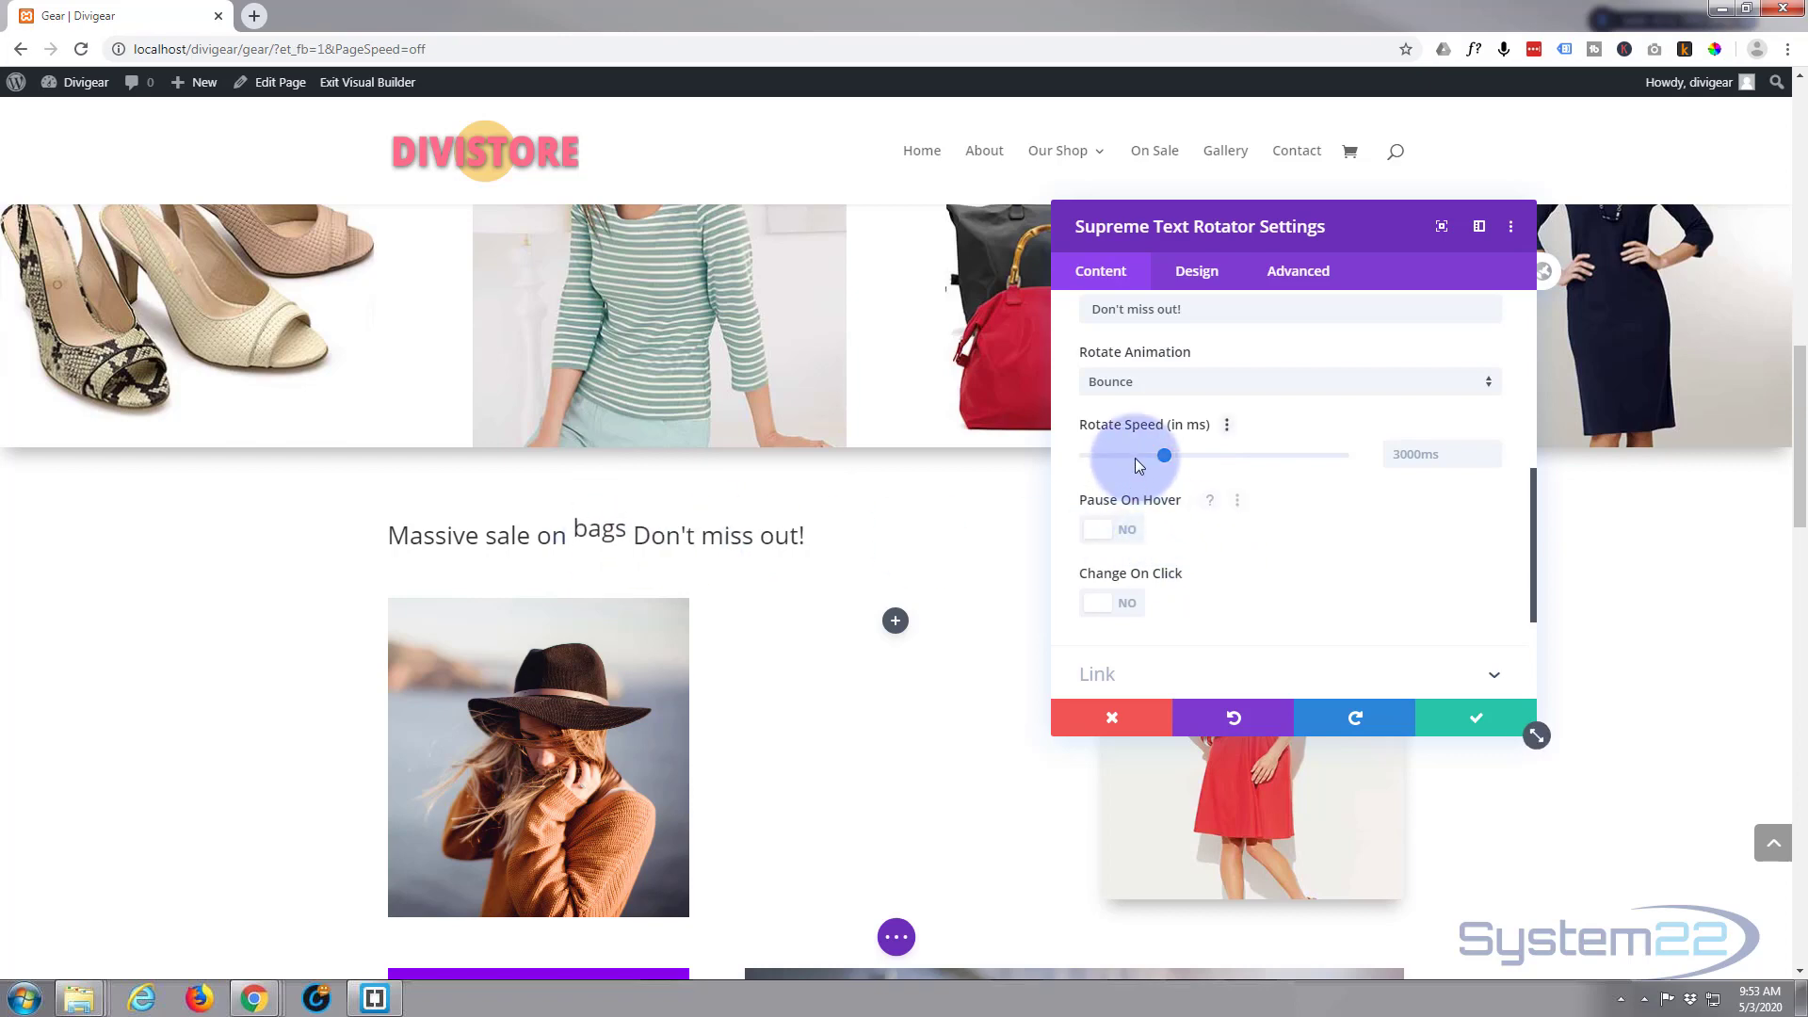
scroll(1230, 584, down, 1)
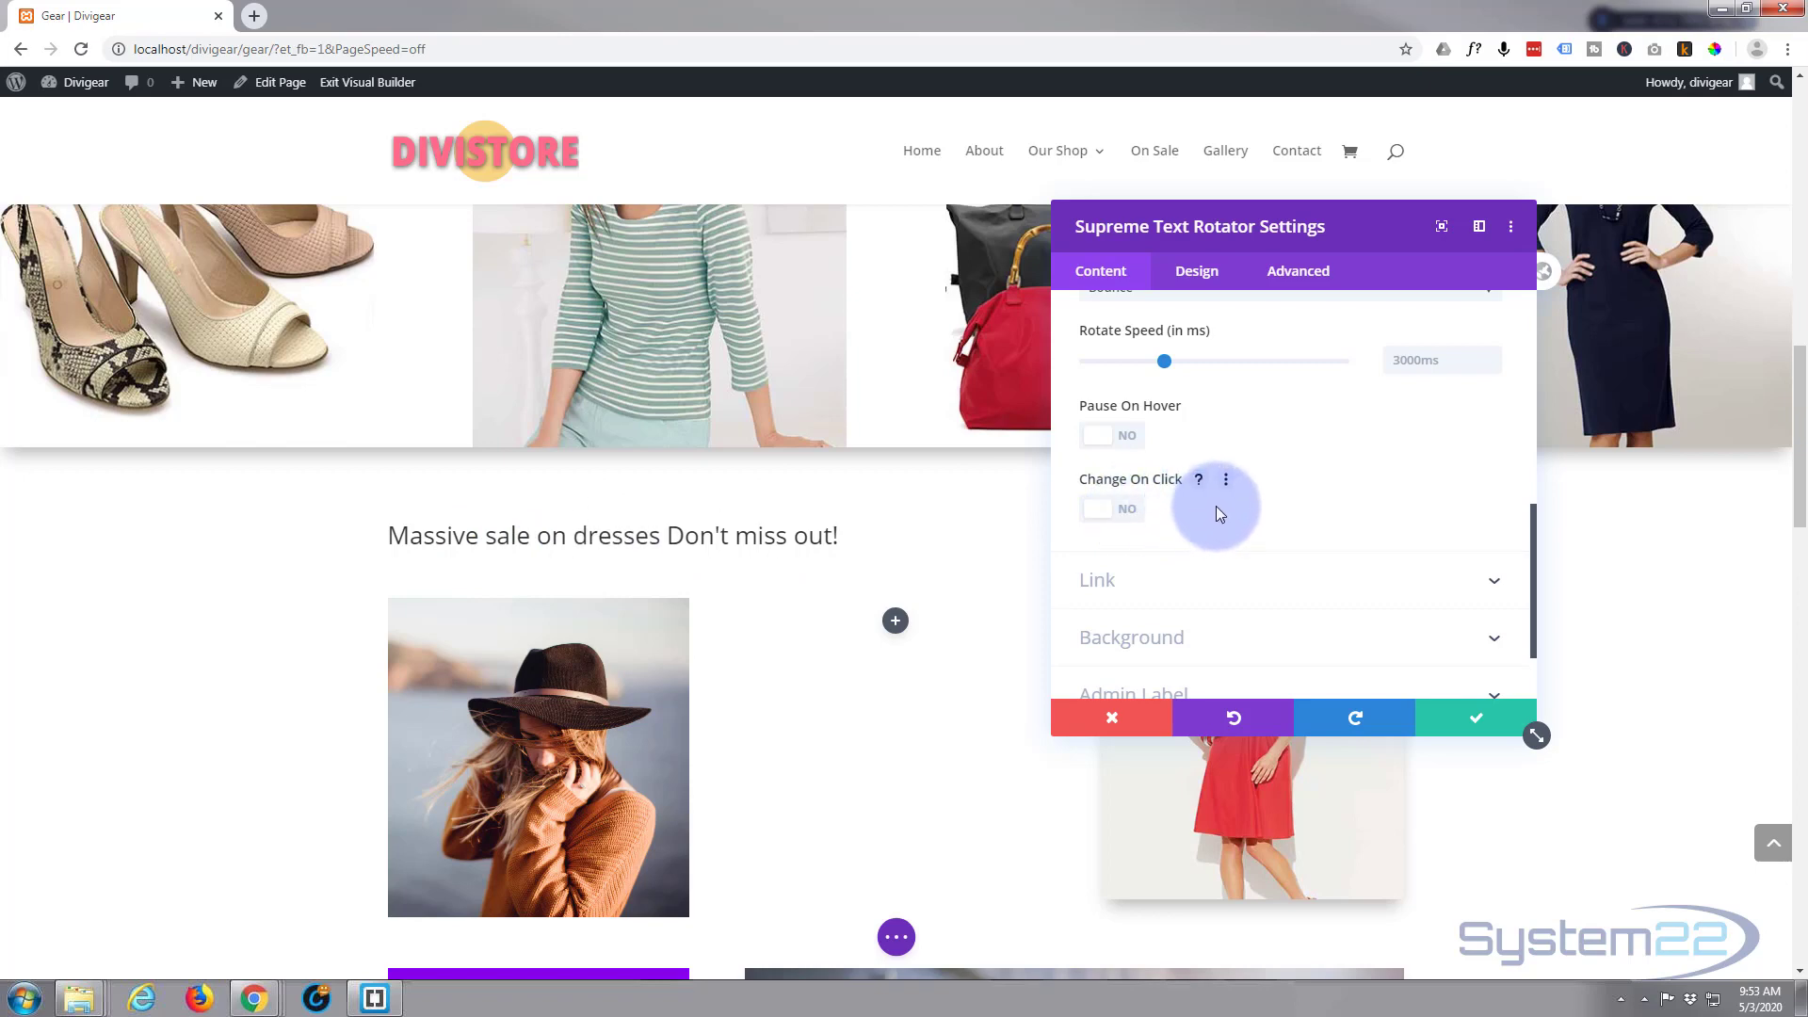
scroll(1217, 512, down, 2)
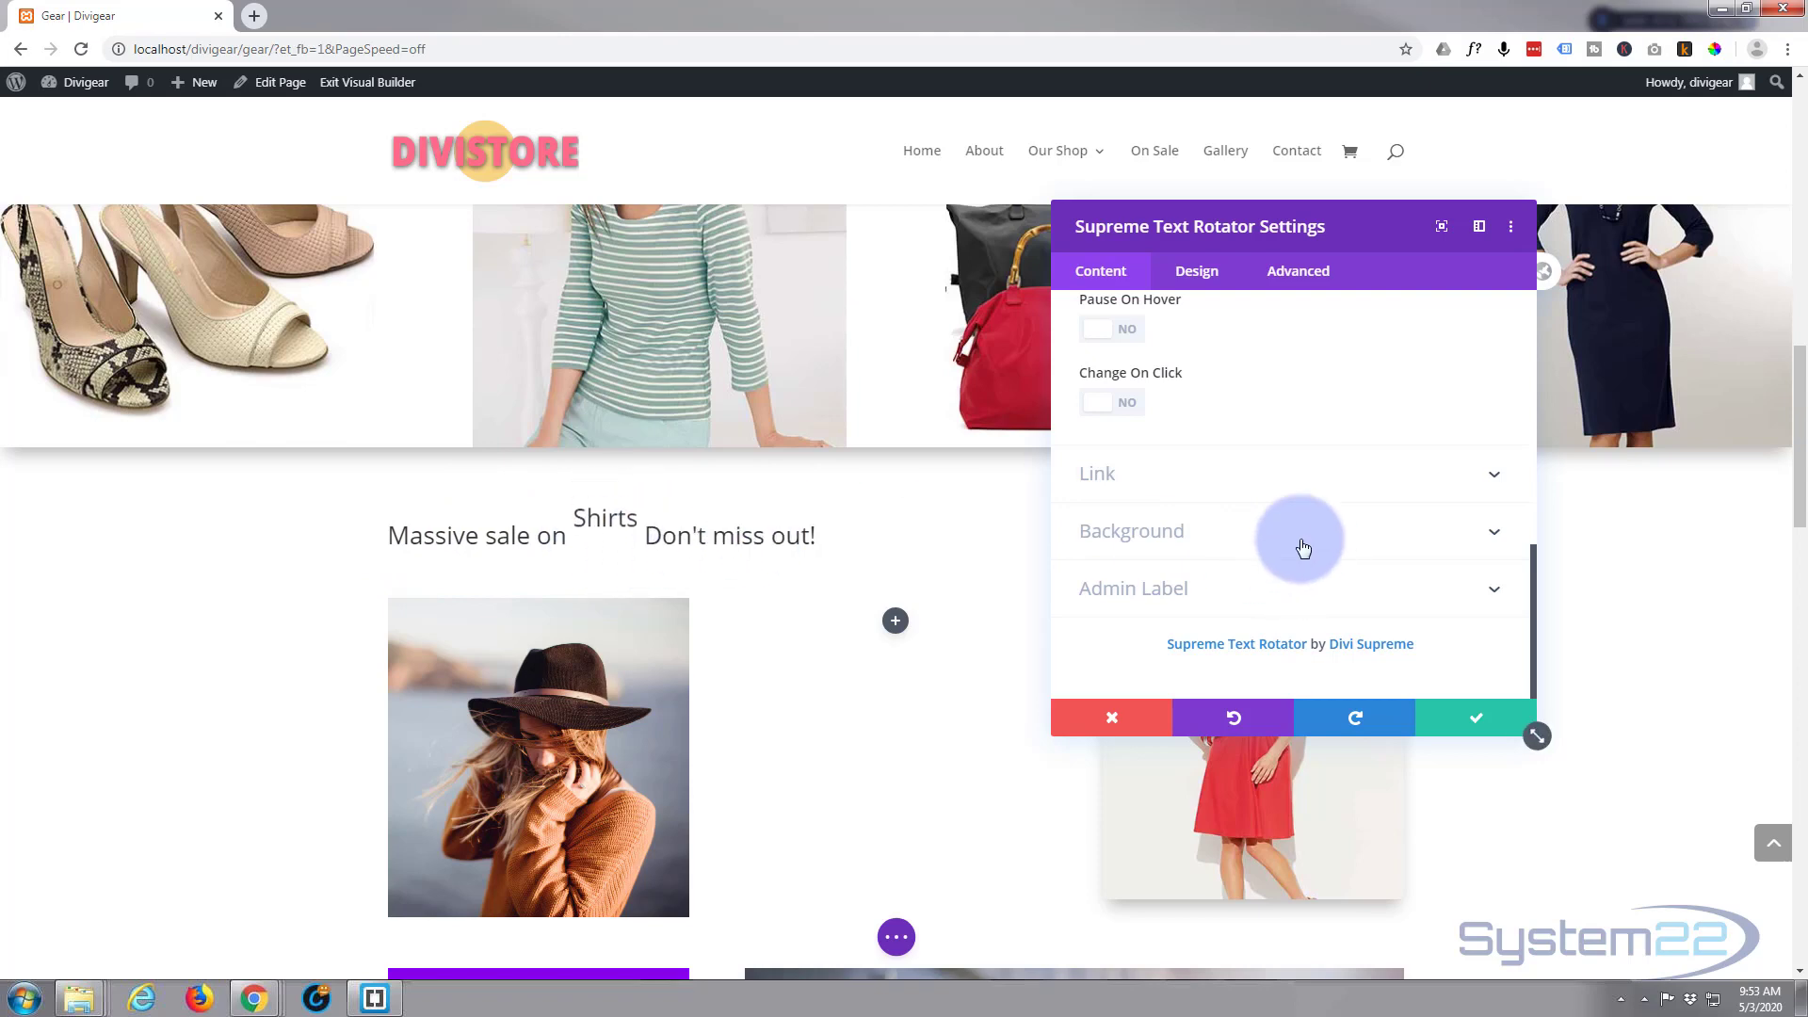
click(1196, 494)
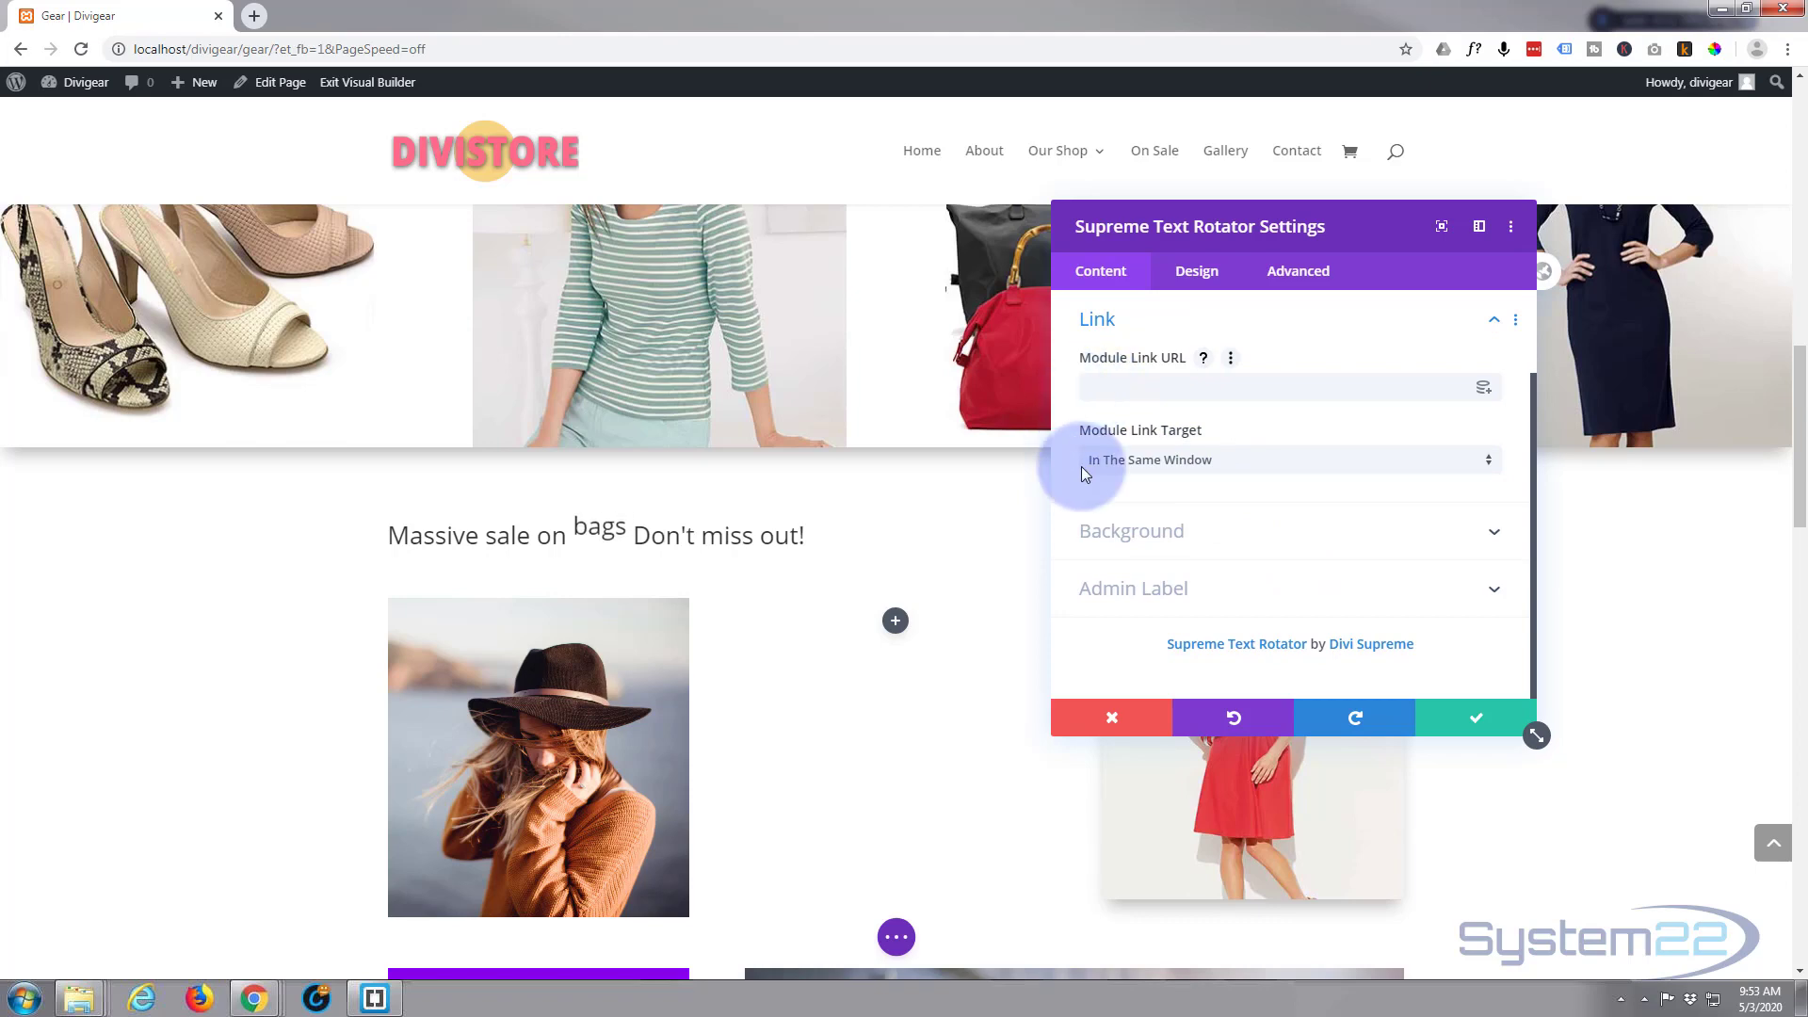
click(1283, 462)
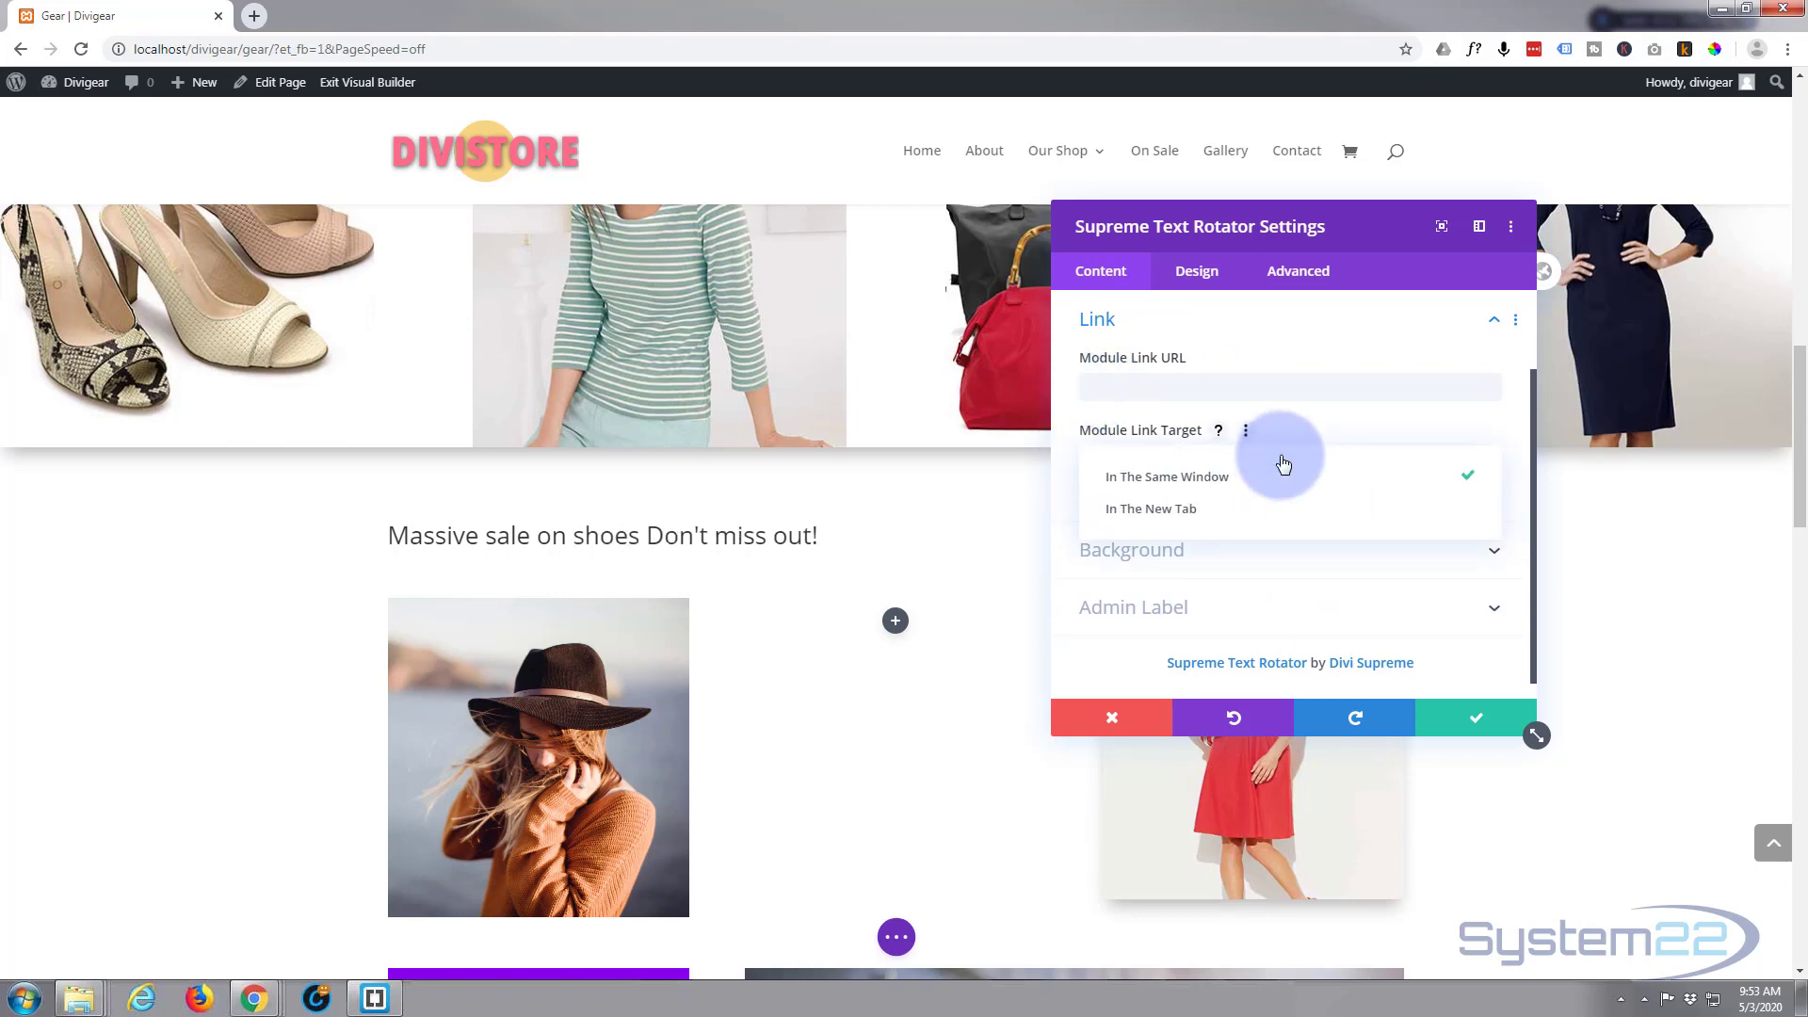
click(1062, 518)
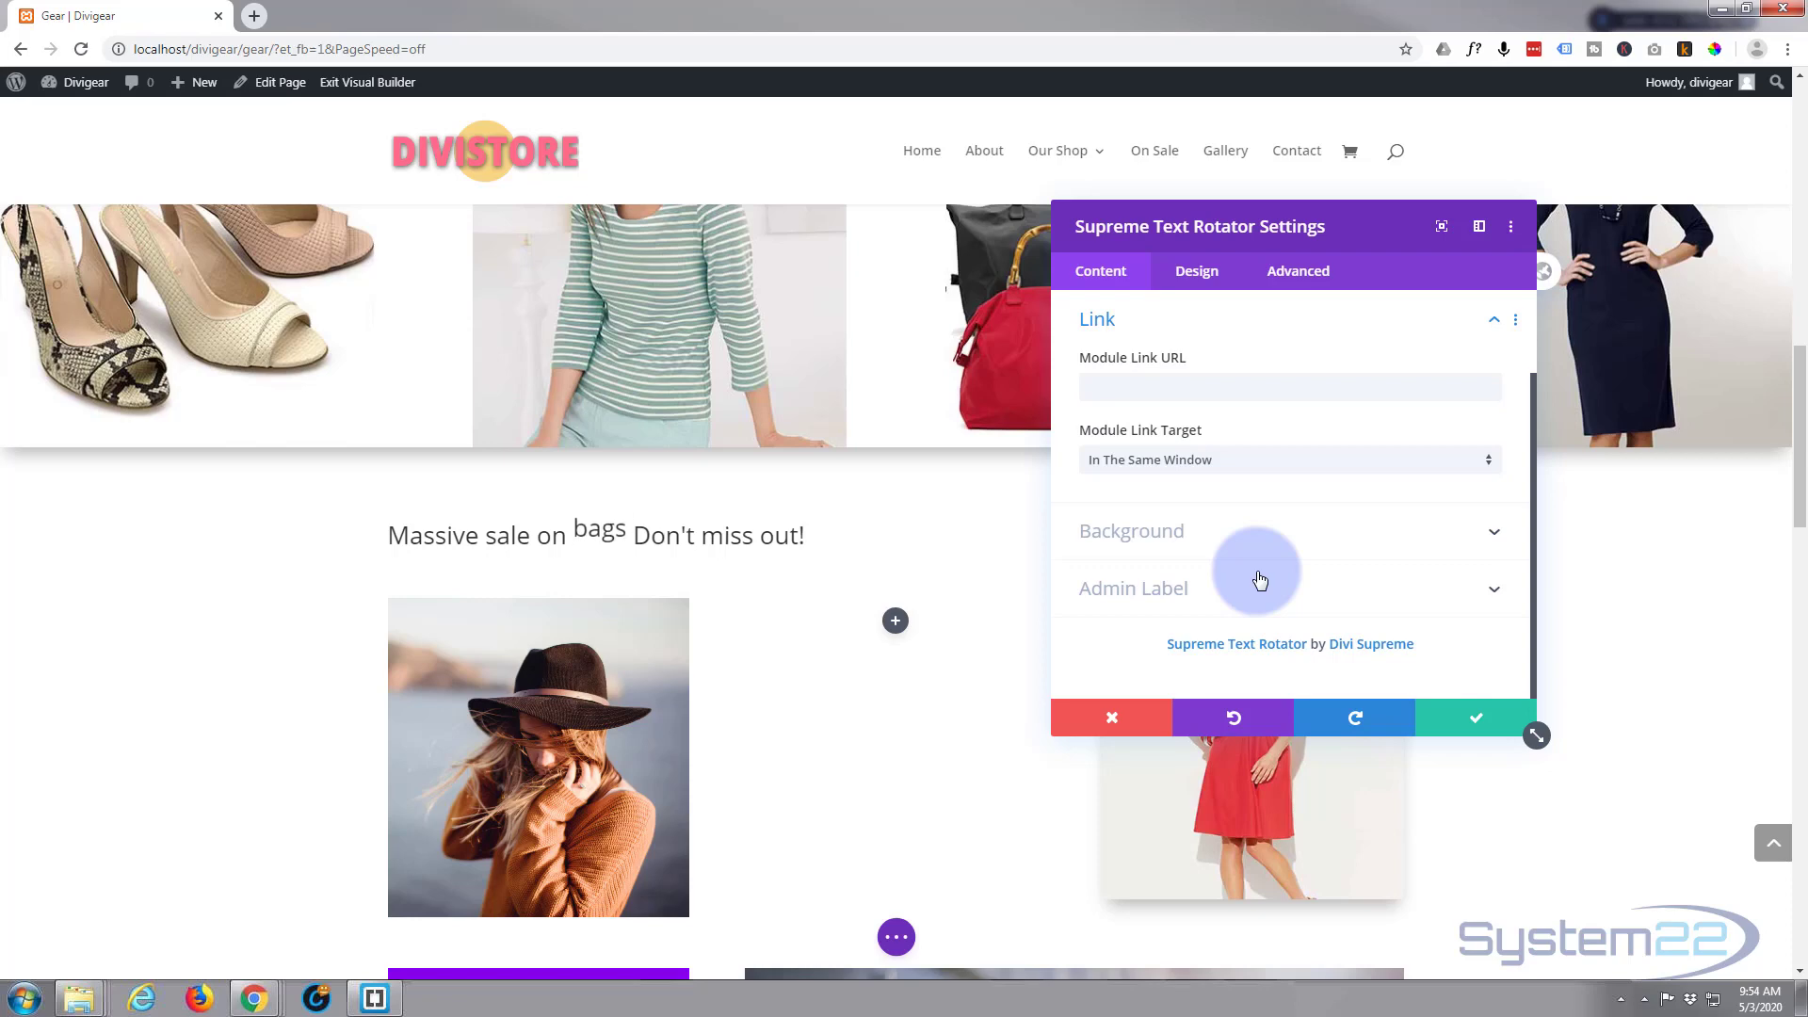
Bring up the rotator's design options, place the settings dialog below the banner text, and check the heading HTML tag
click(1207, 275)
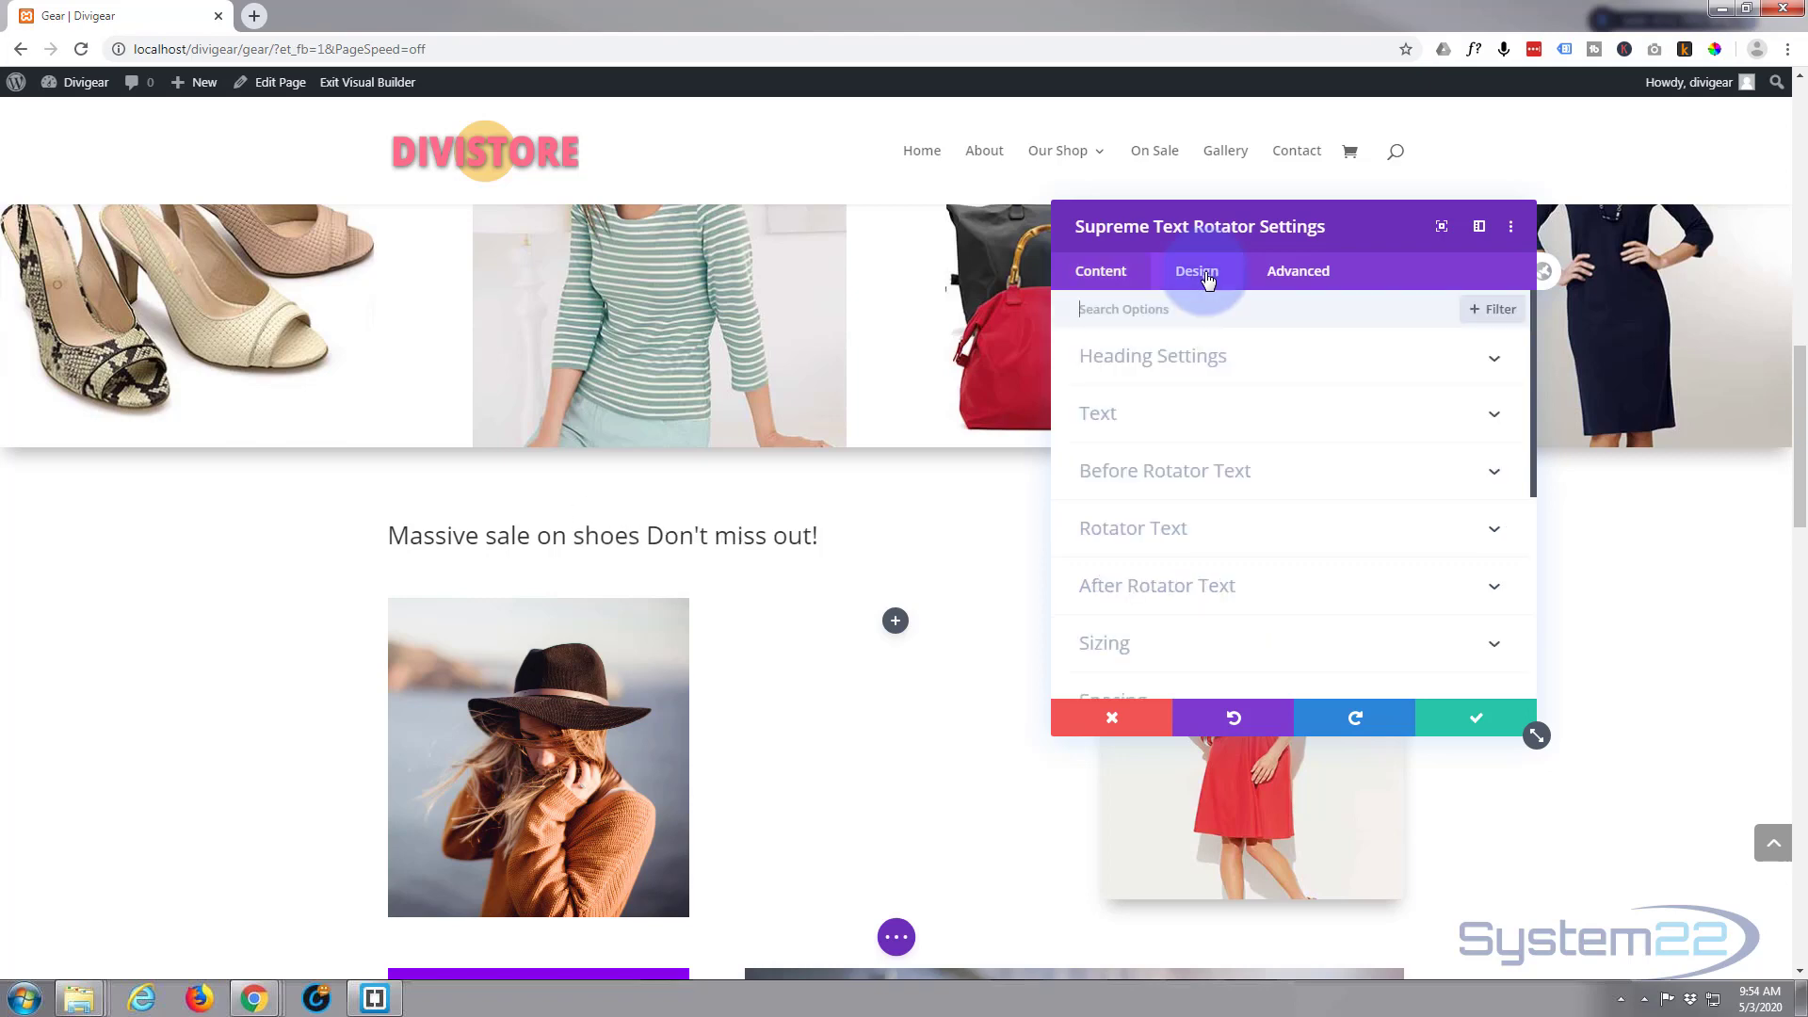
drag(1362, 220, 1471, 520)
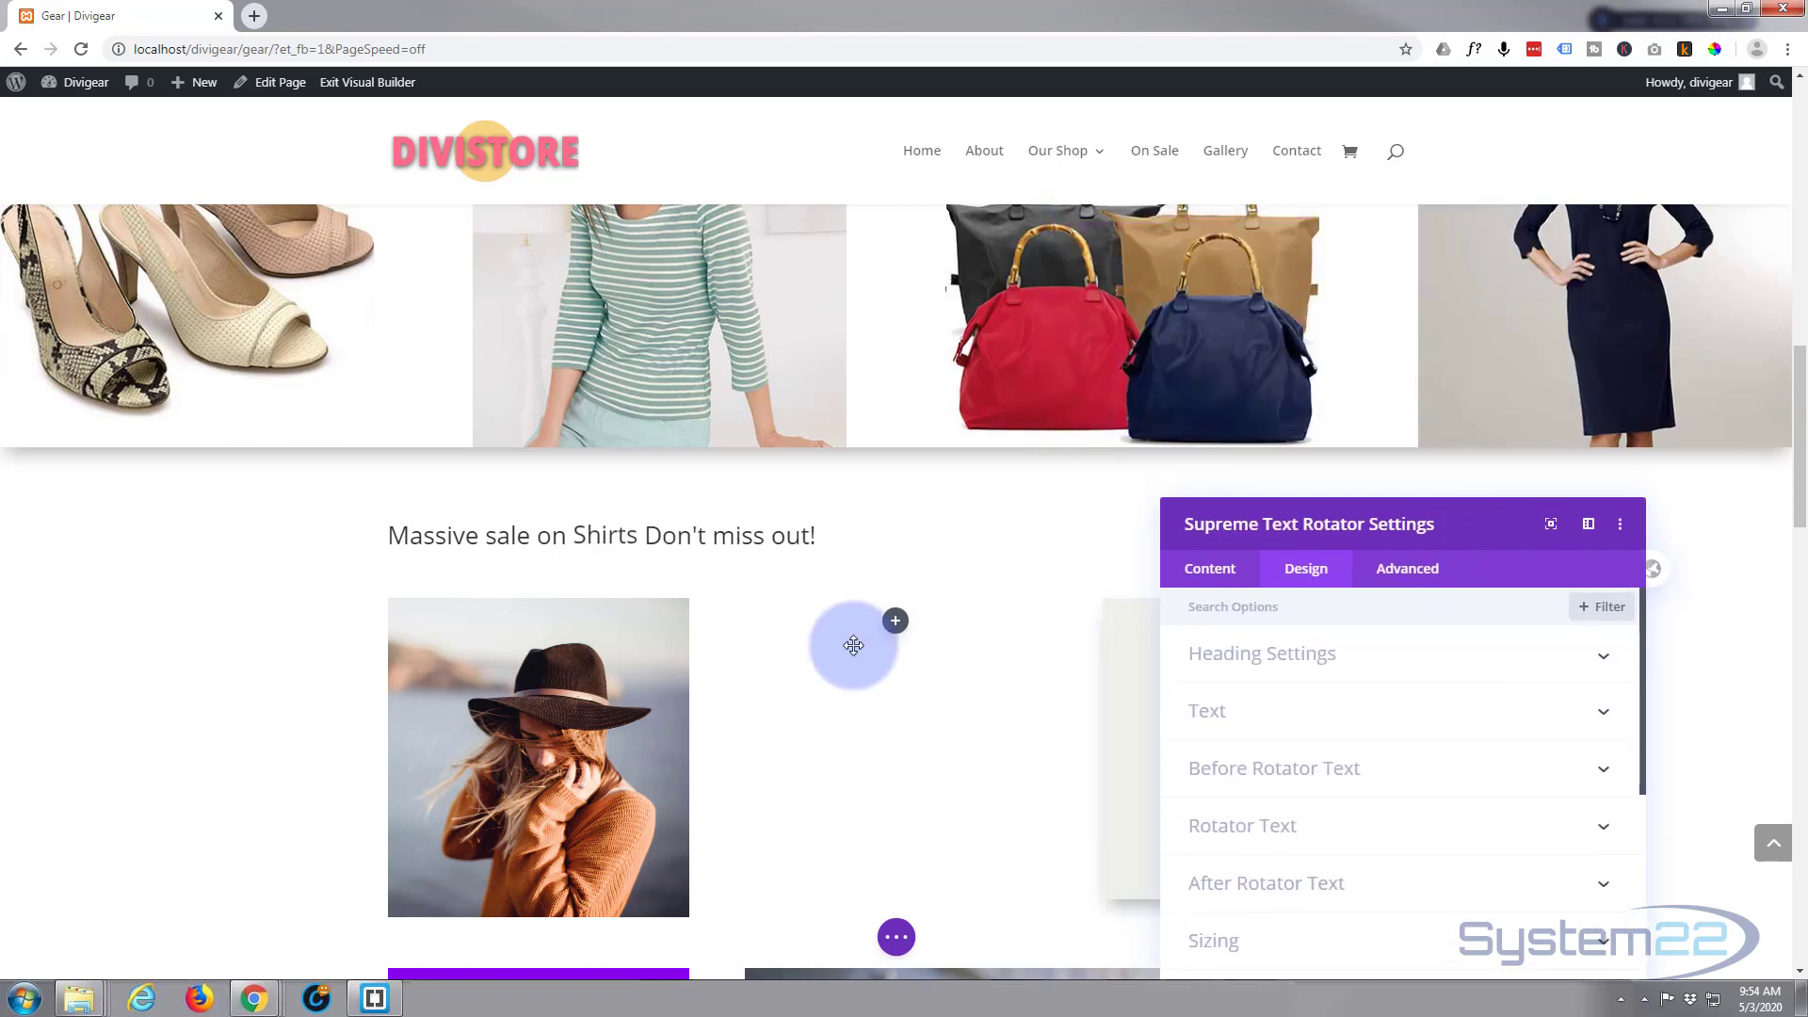
scroll(833, 624, down, 2)
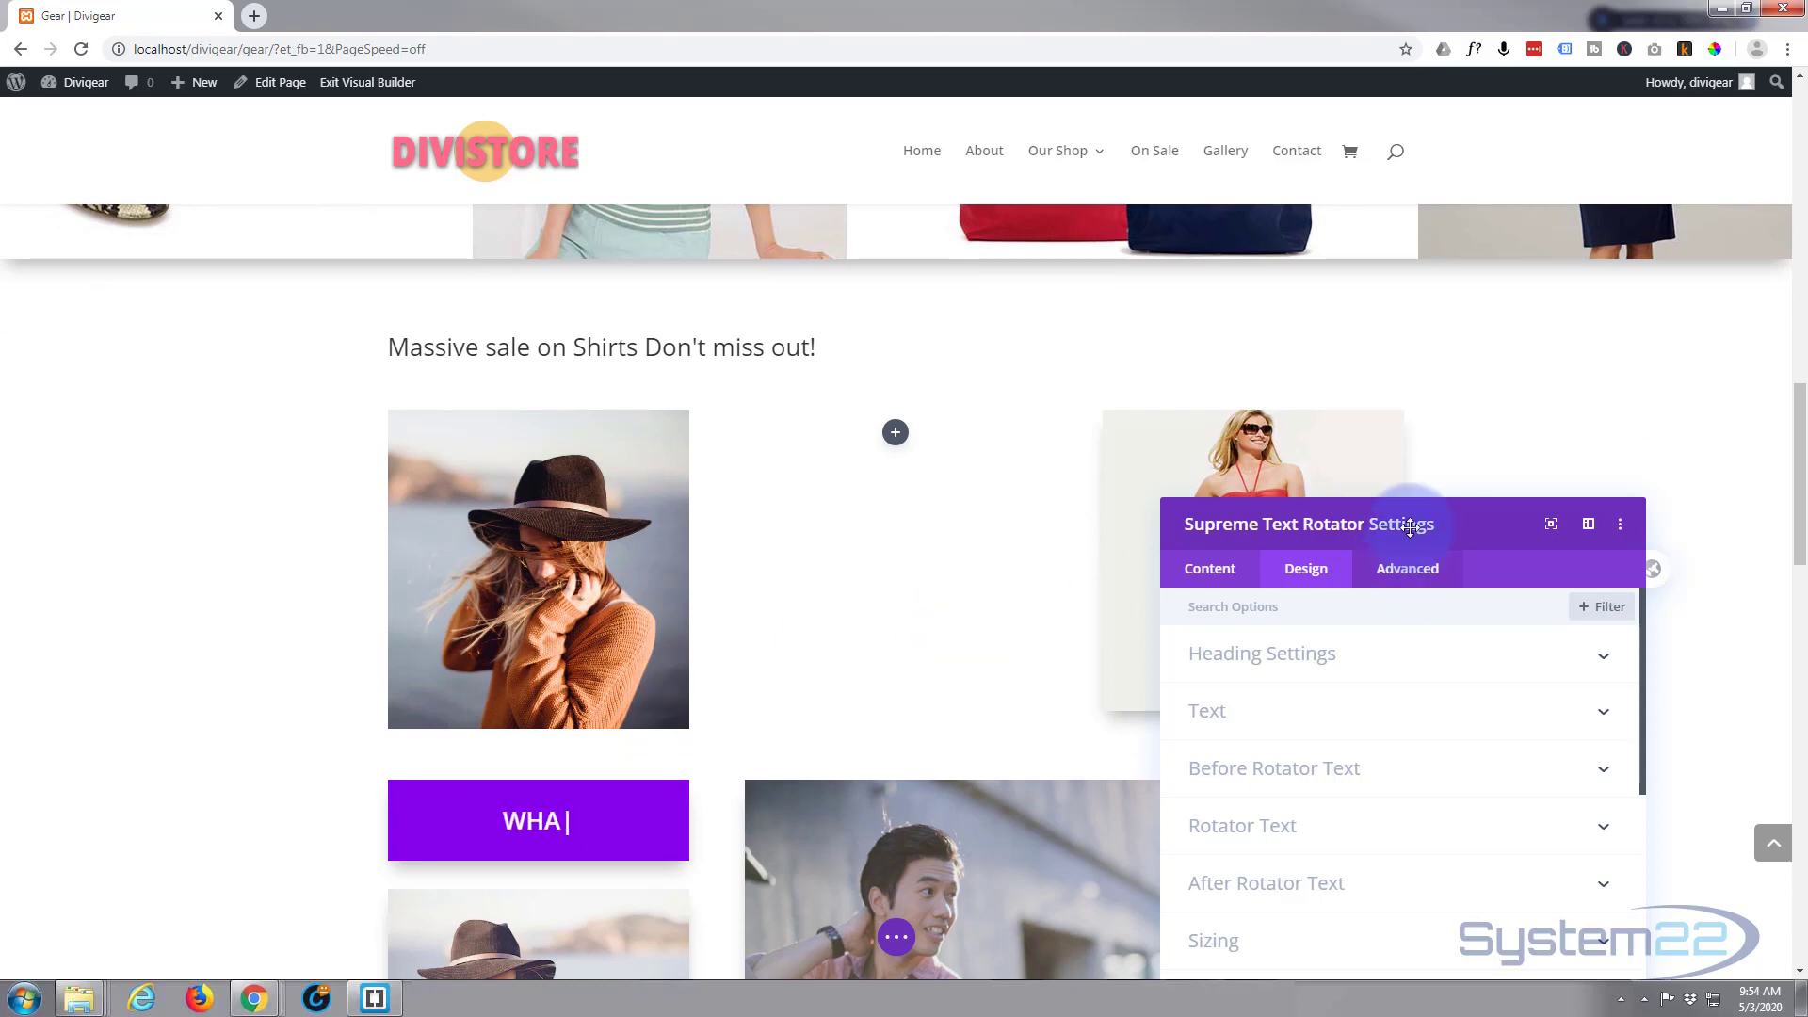
drag(1404, 518, 1159, 419)
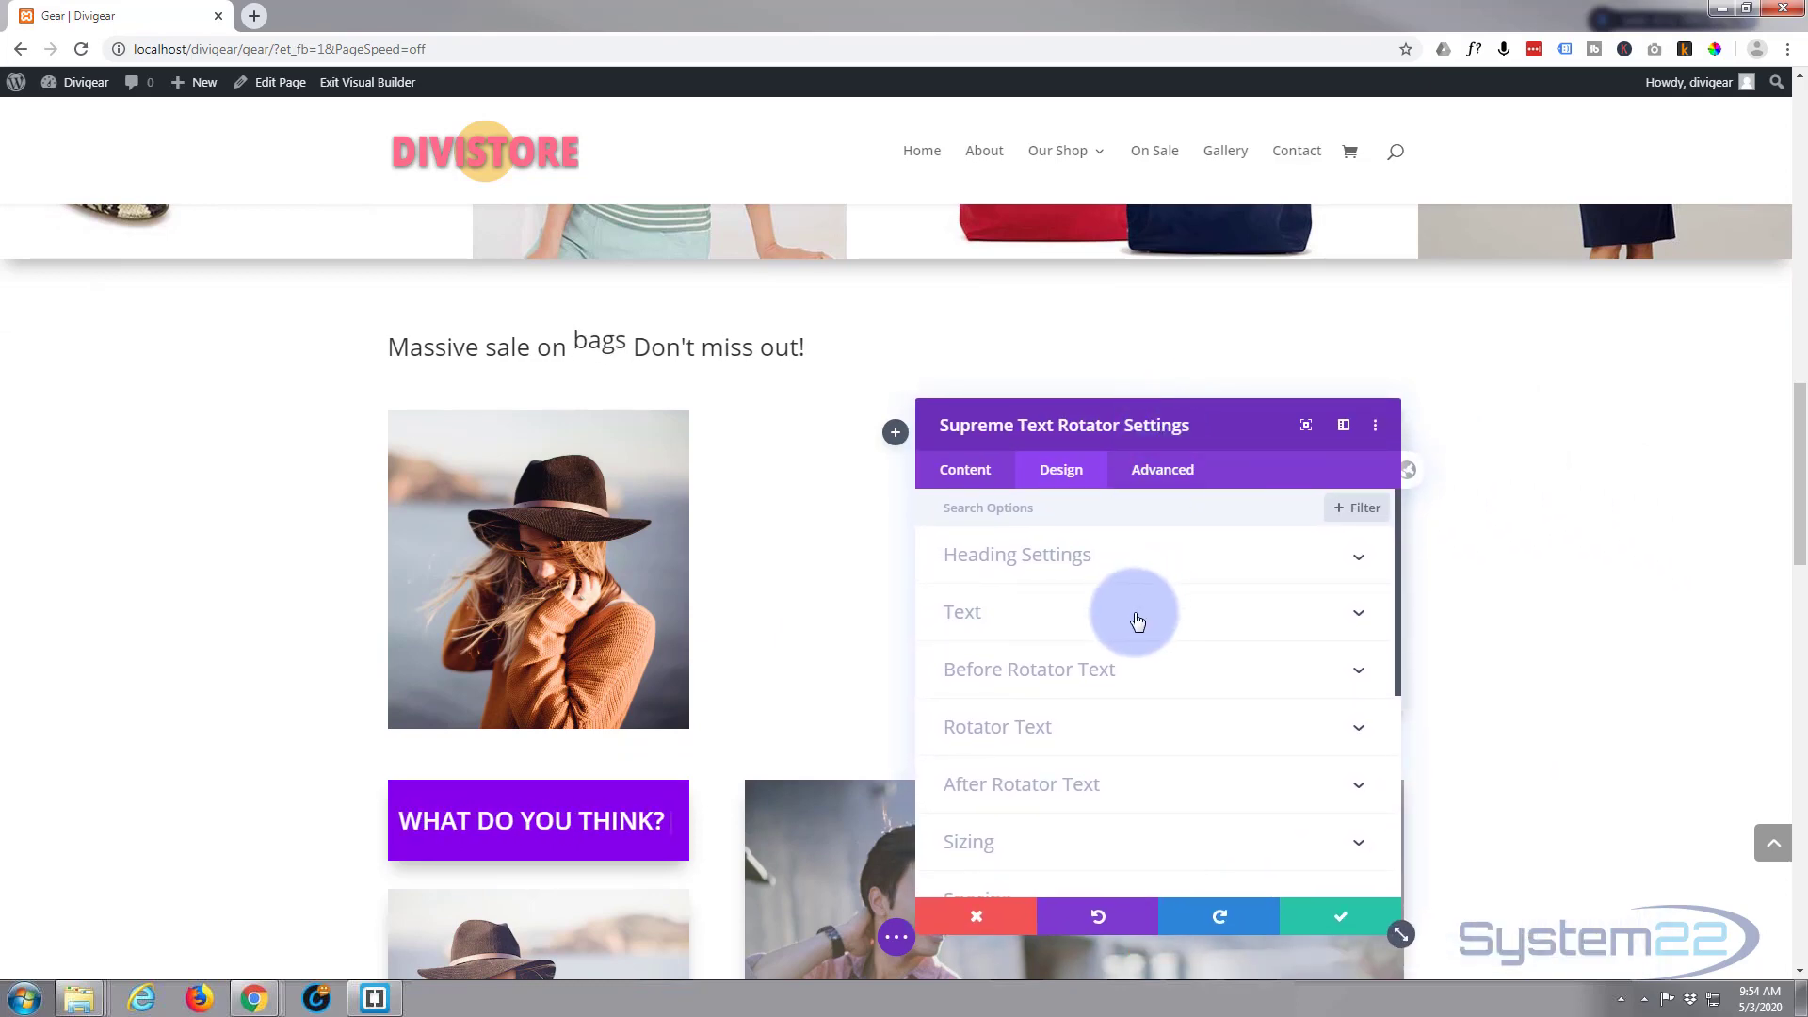
click(1154, 569)
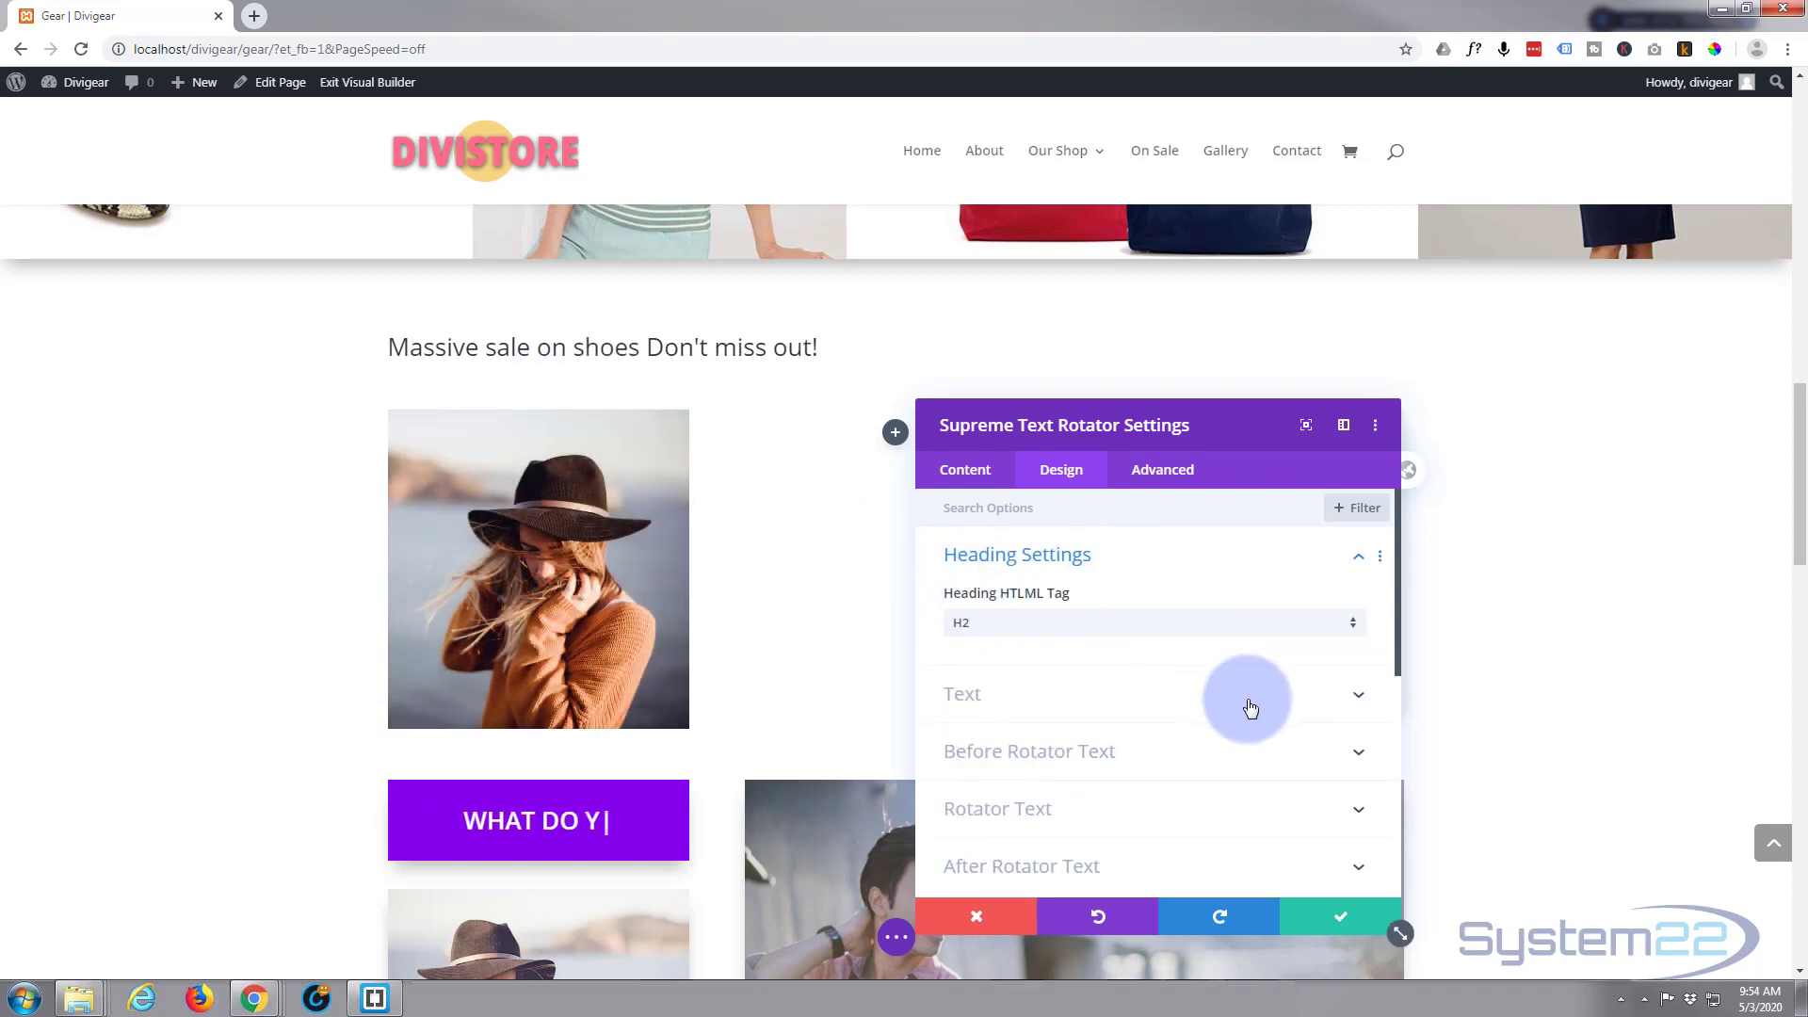
scroll(1187, 650, down, 1)
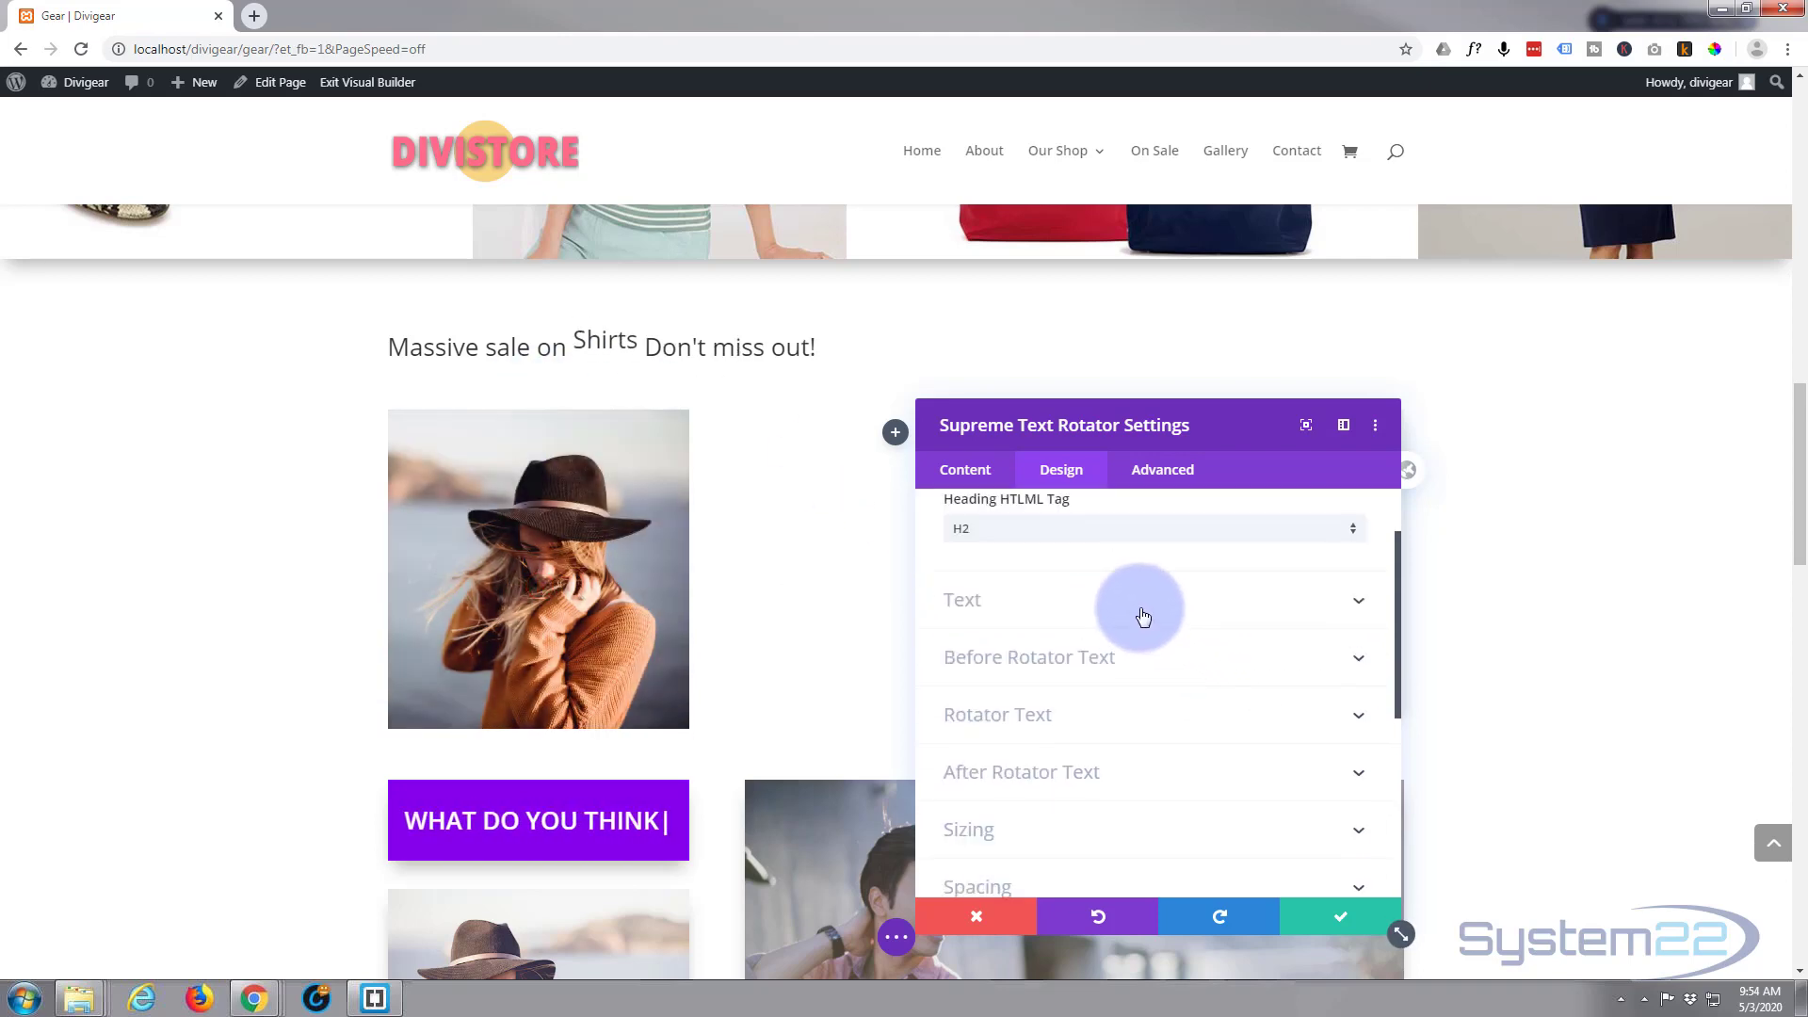
Set the rotator's main font weight to Ultra Bold and its font style to all uppercase
click(1142, 616)
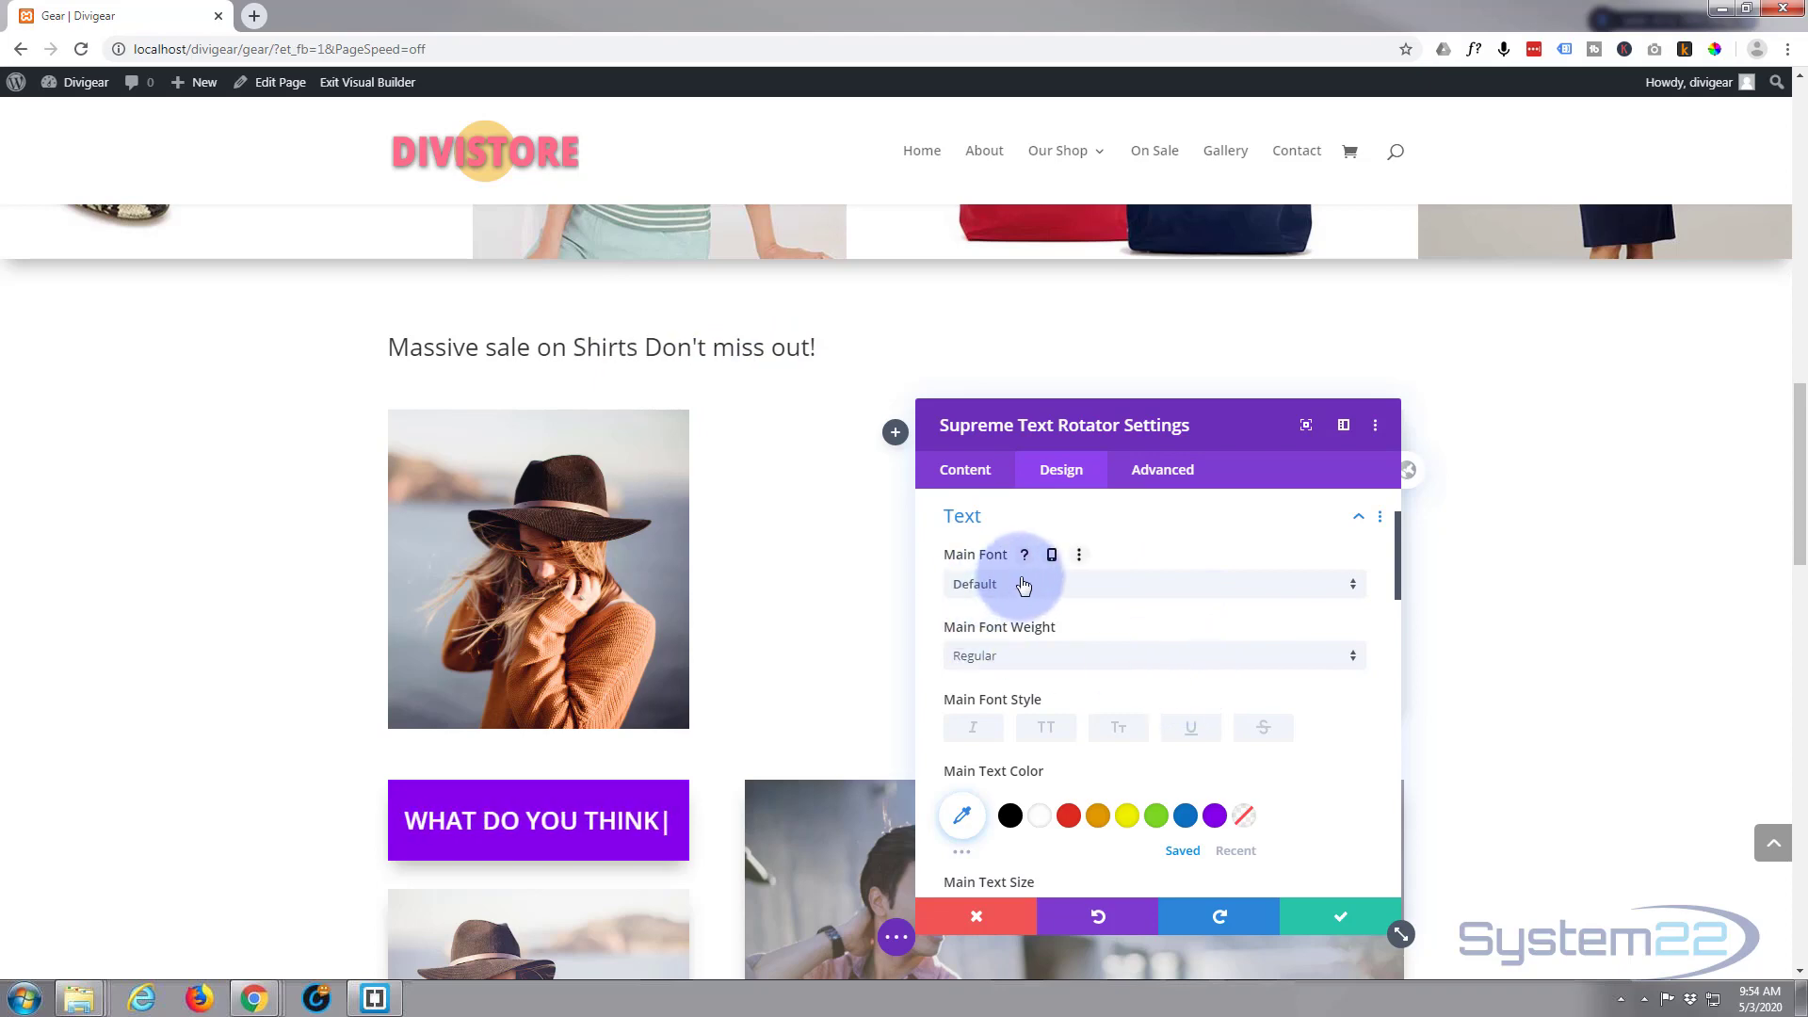
click(1037, 658)
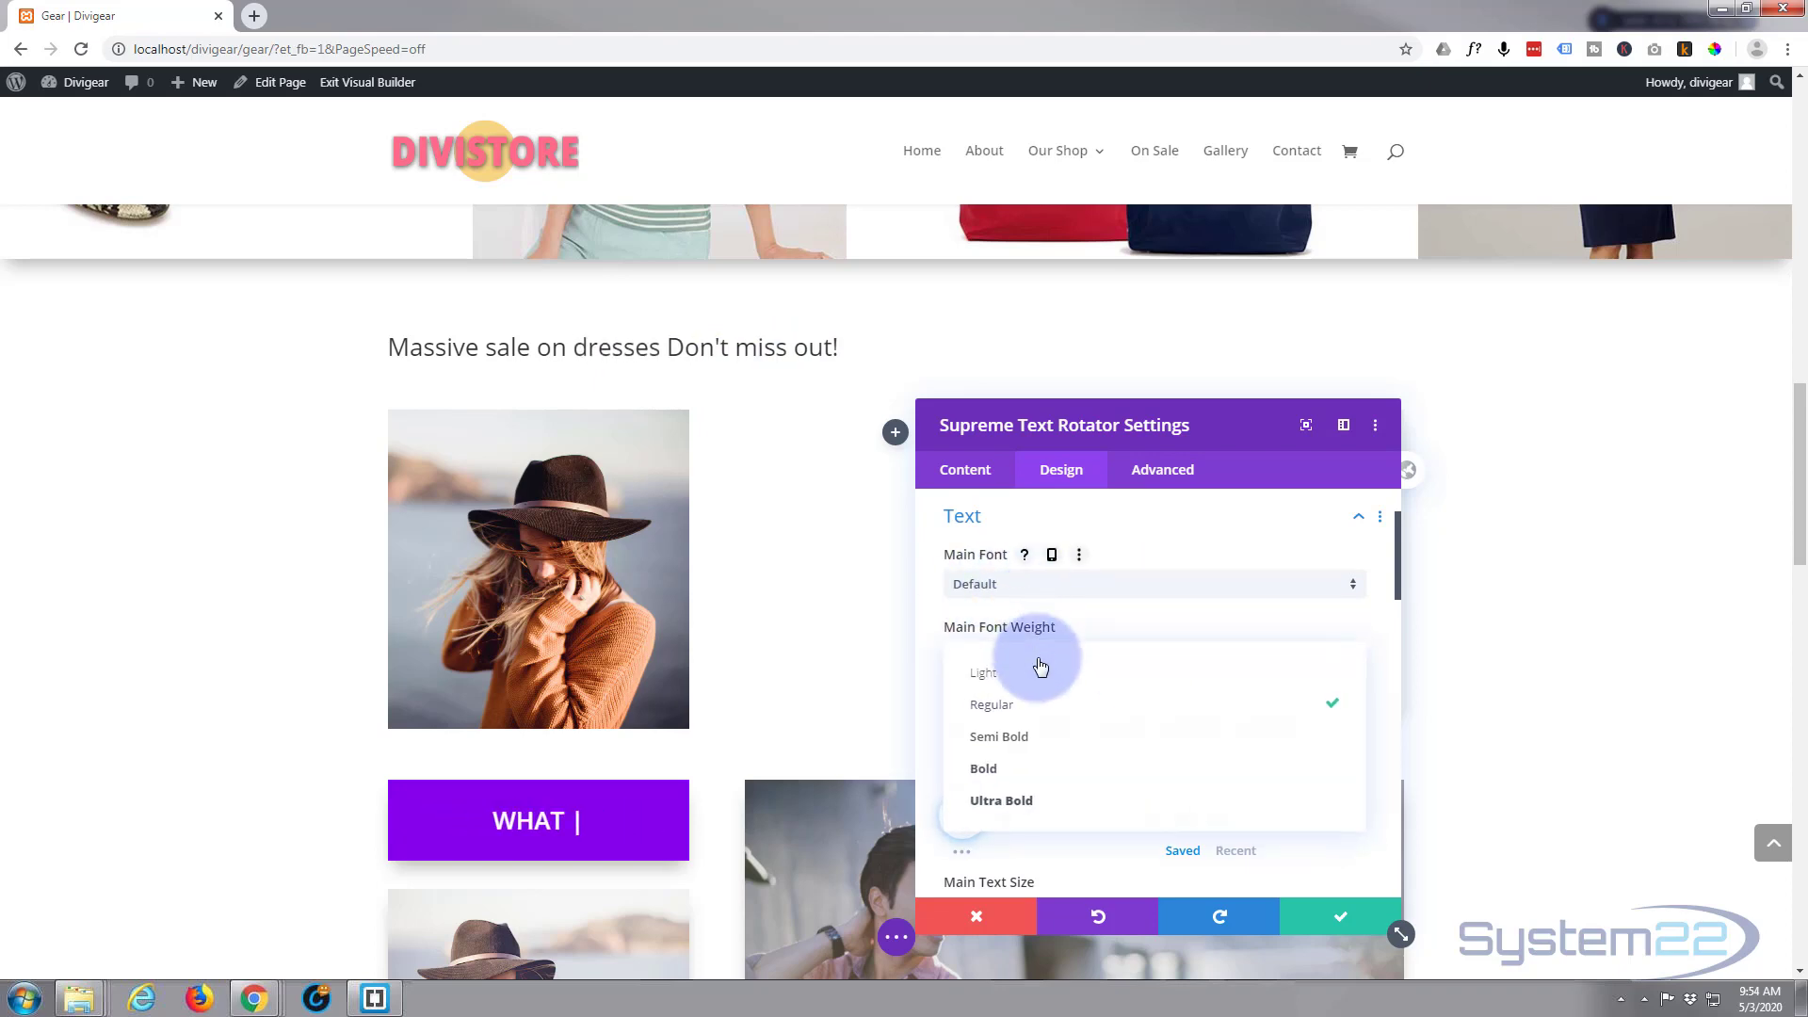
click(1025, 802)
scroll(1116, 676, down, 1)
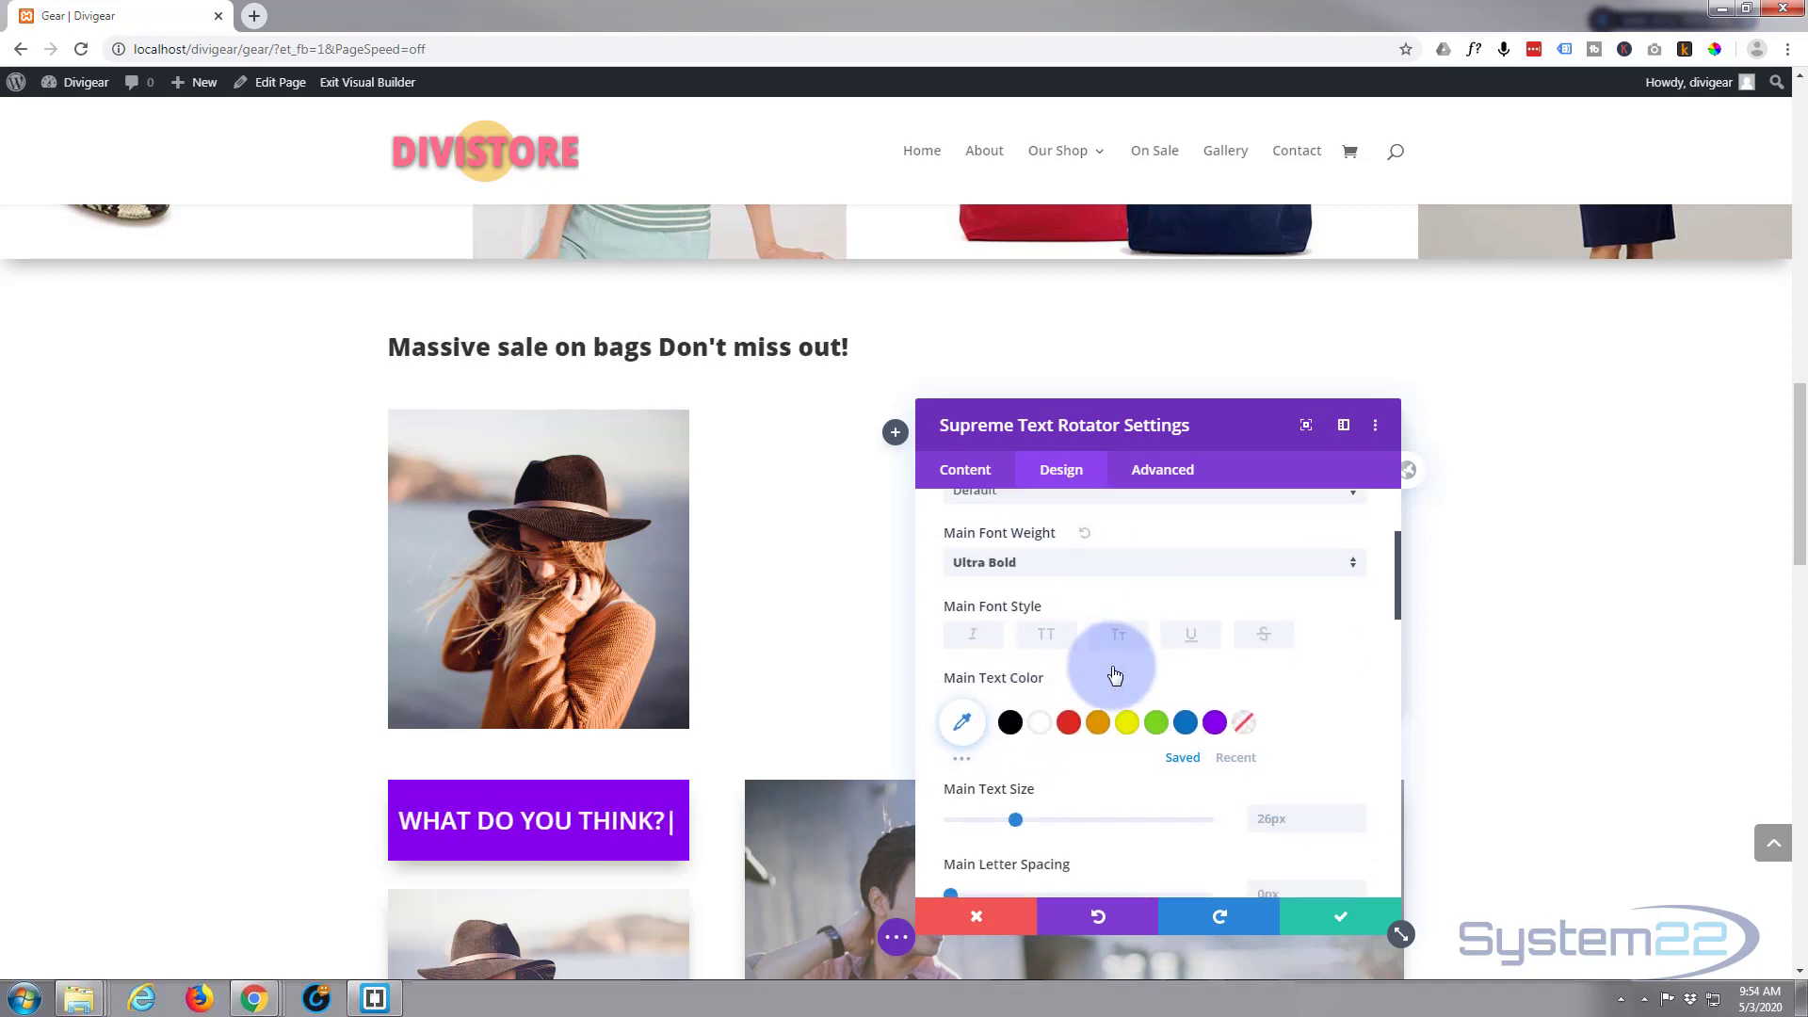
click(1054, 638)
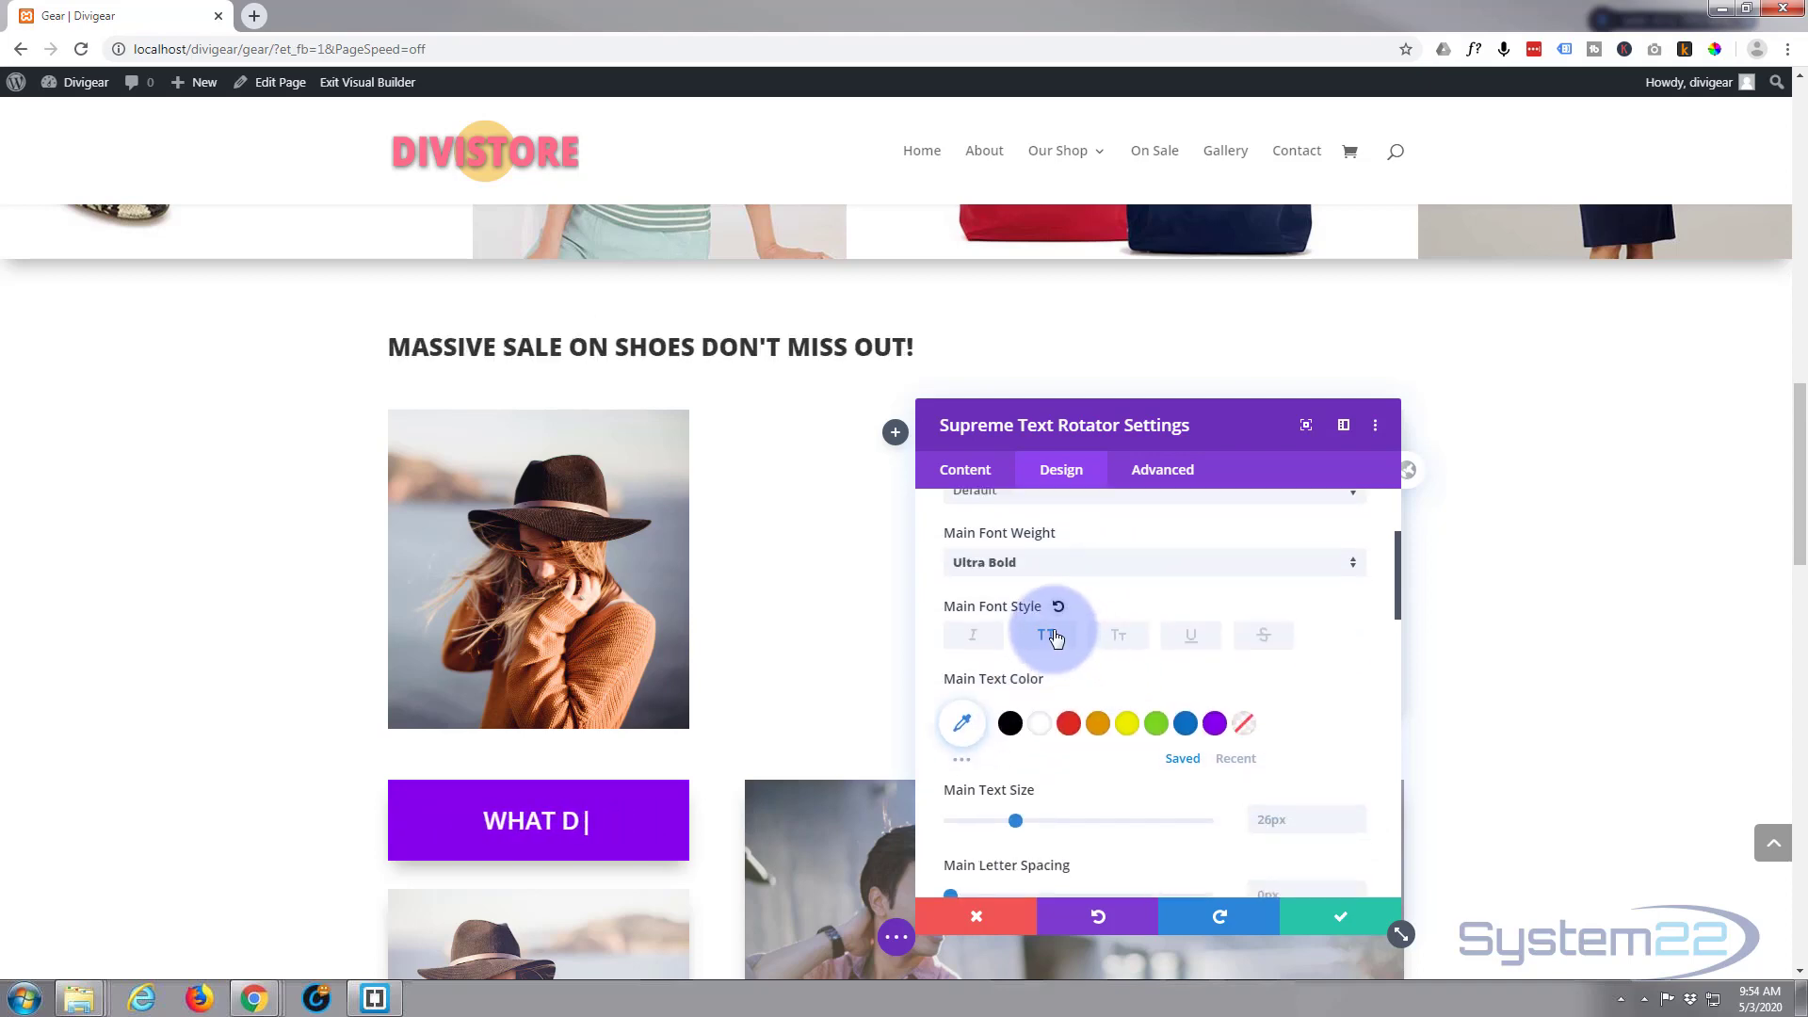
Color the main text purple (#8300e9) and set the main text size to 46px
scroll(1094, 620, down, 1)
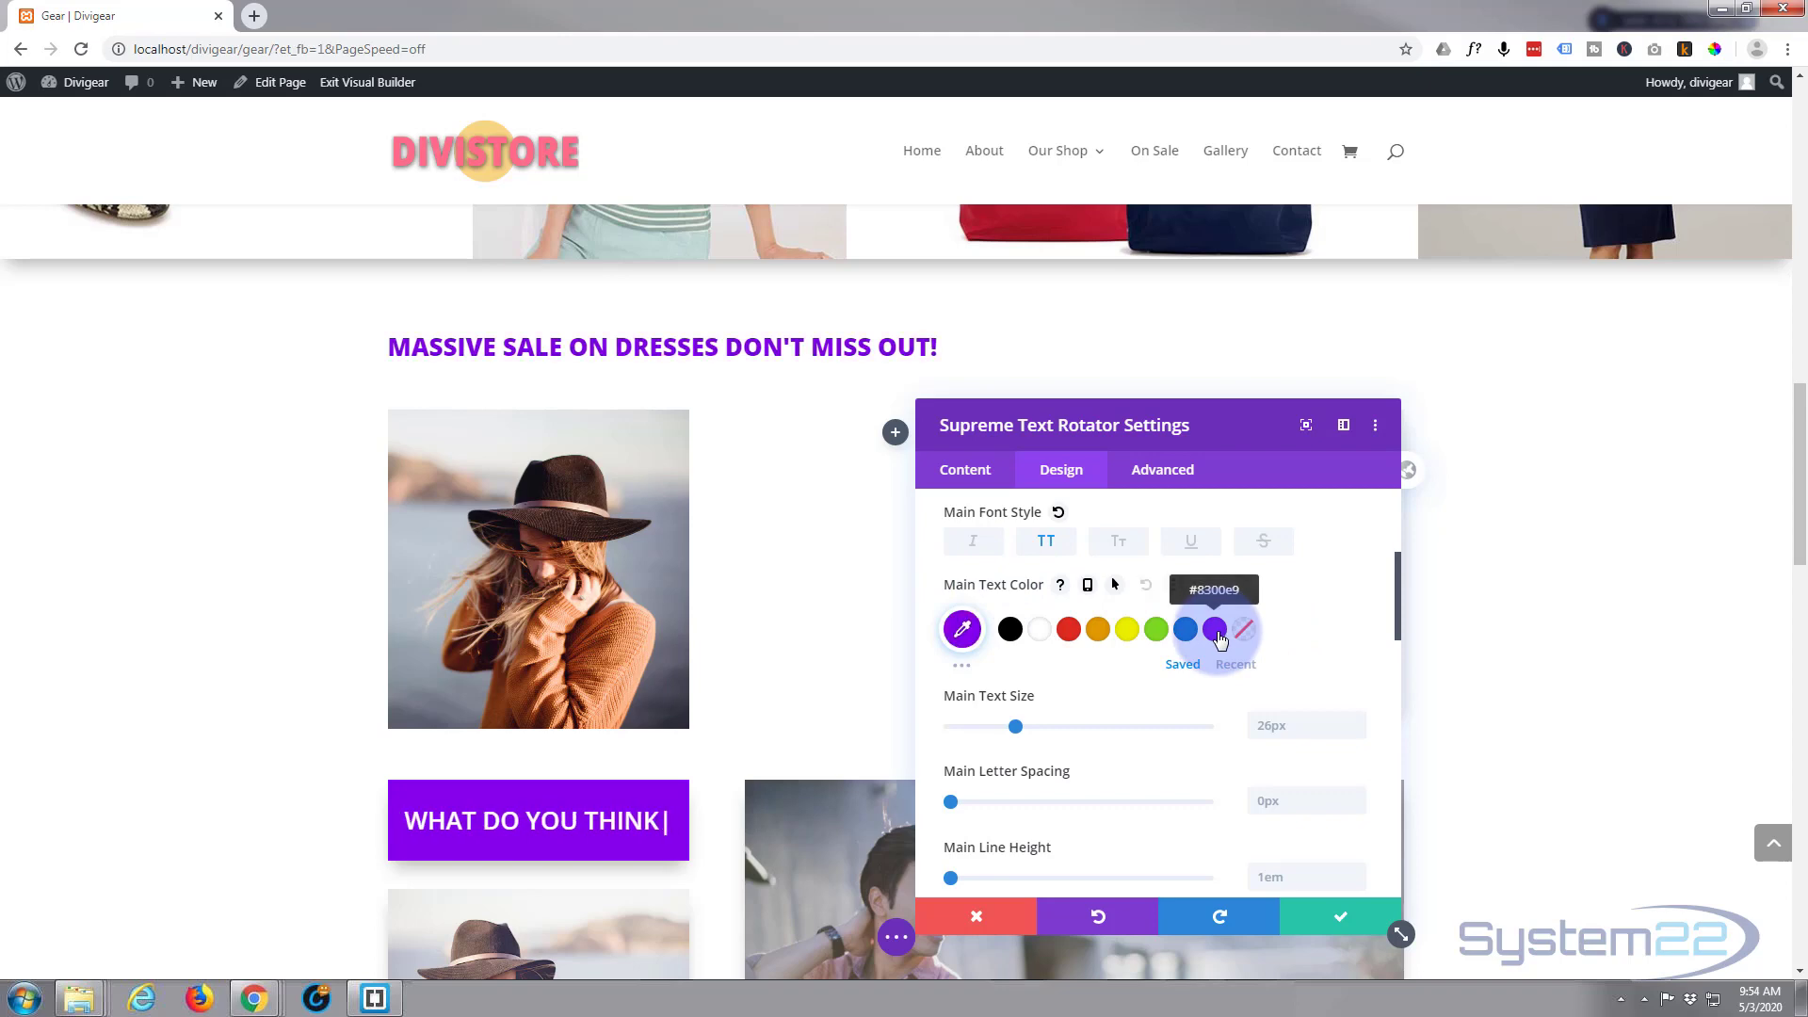
scroll(1132, 654, down, 1)
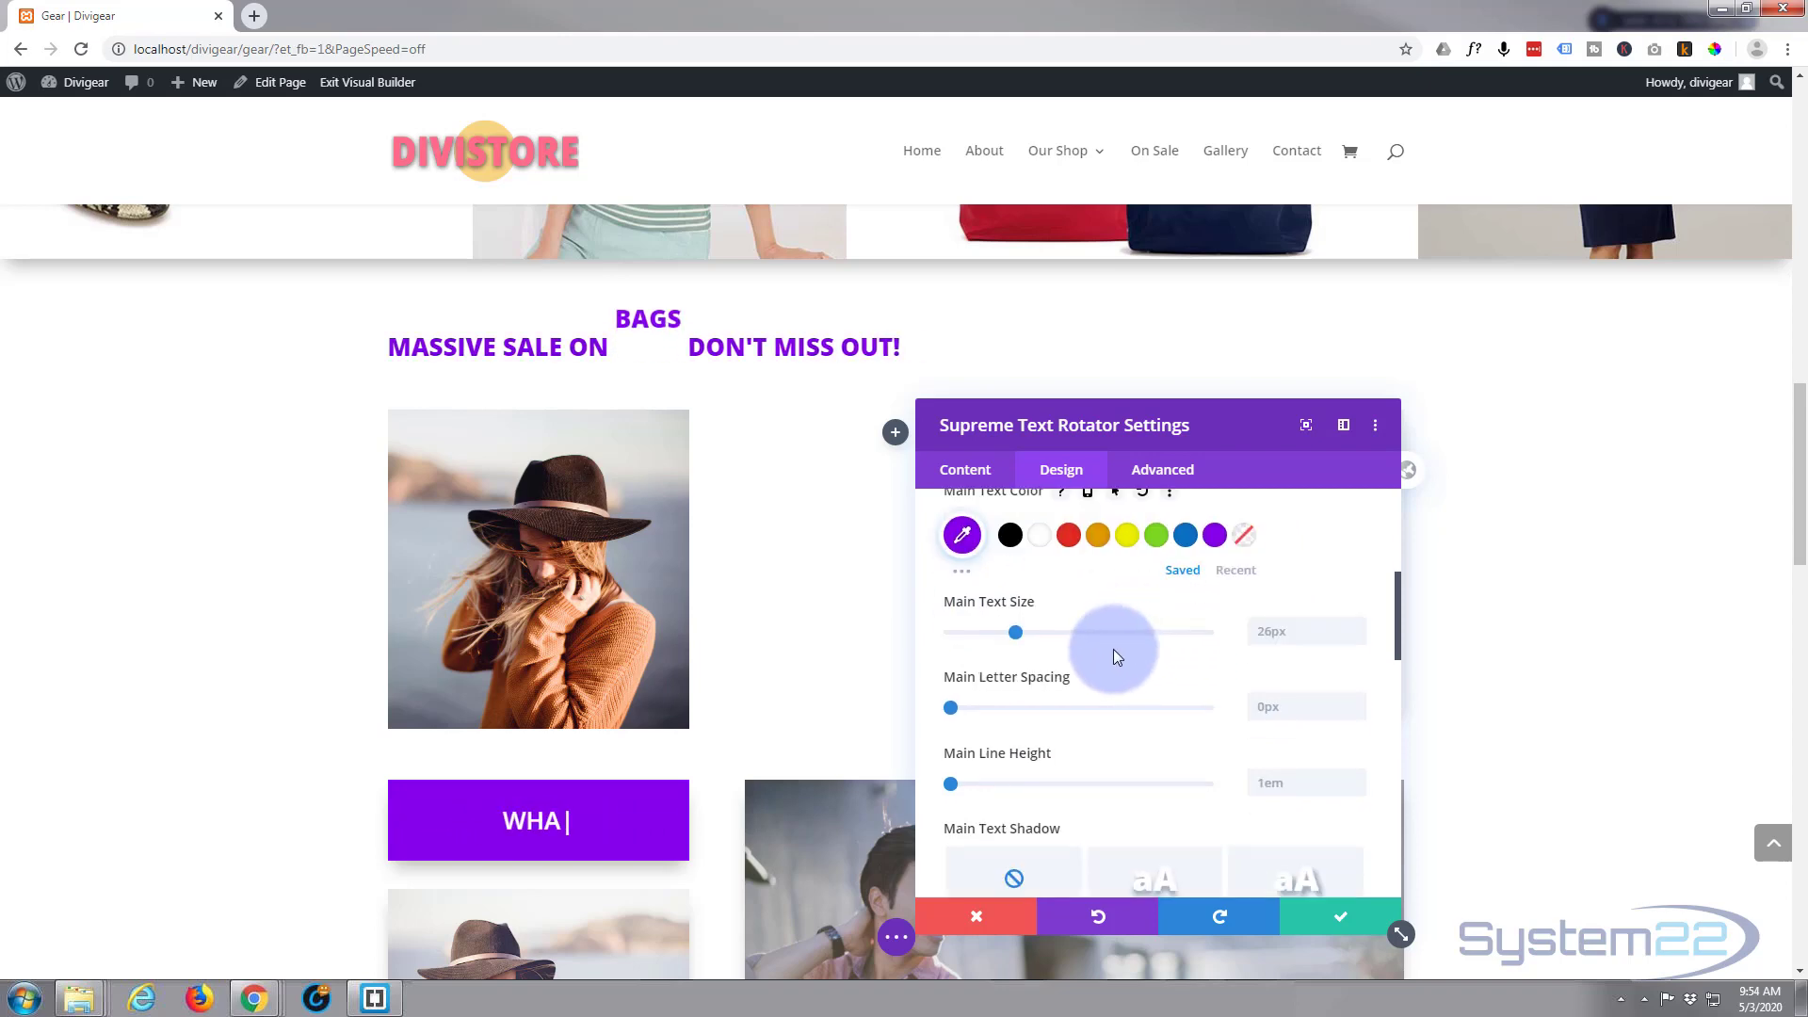
drag(1028, 632, 1065, 632)
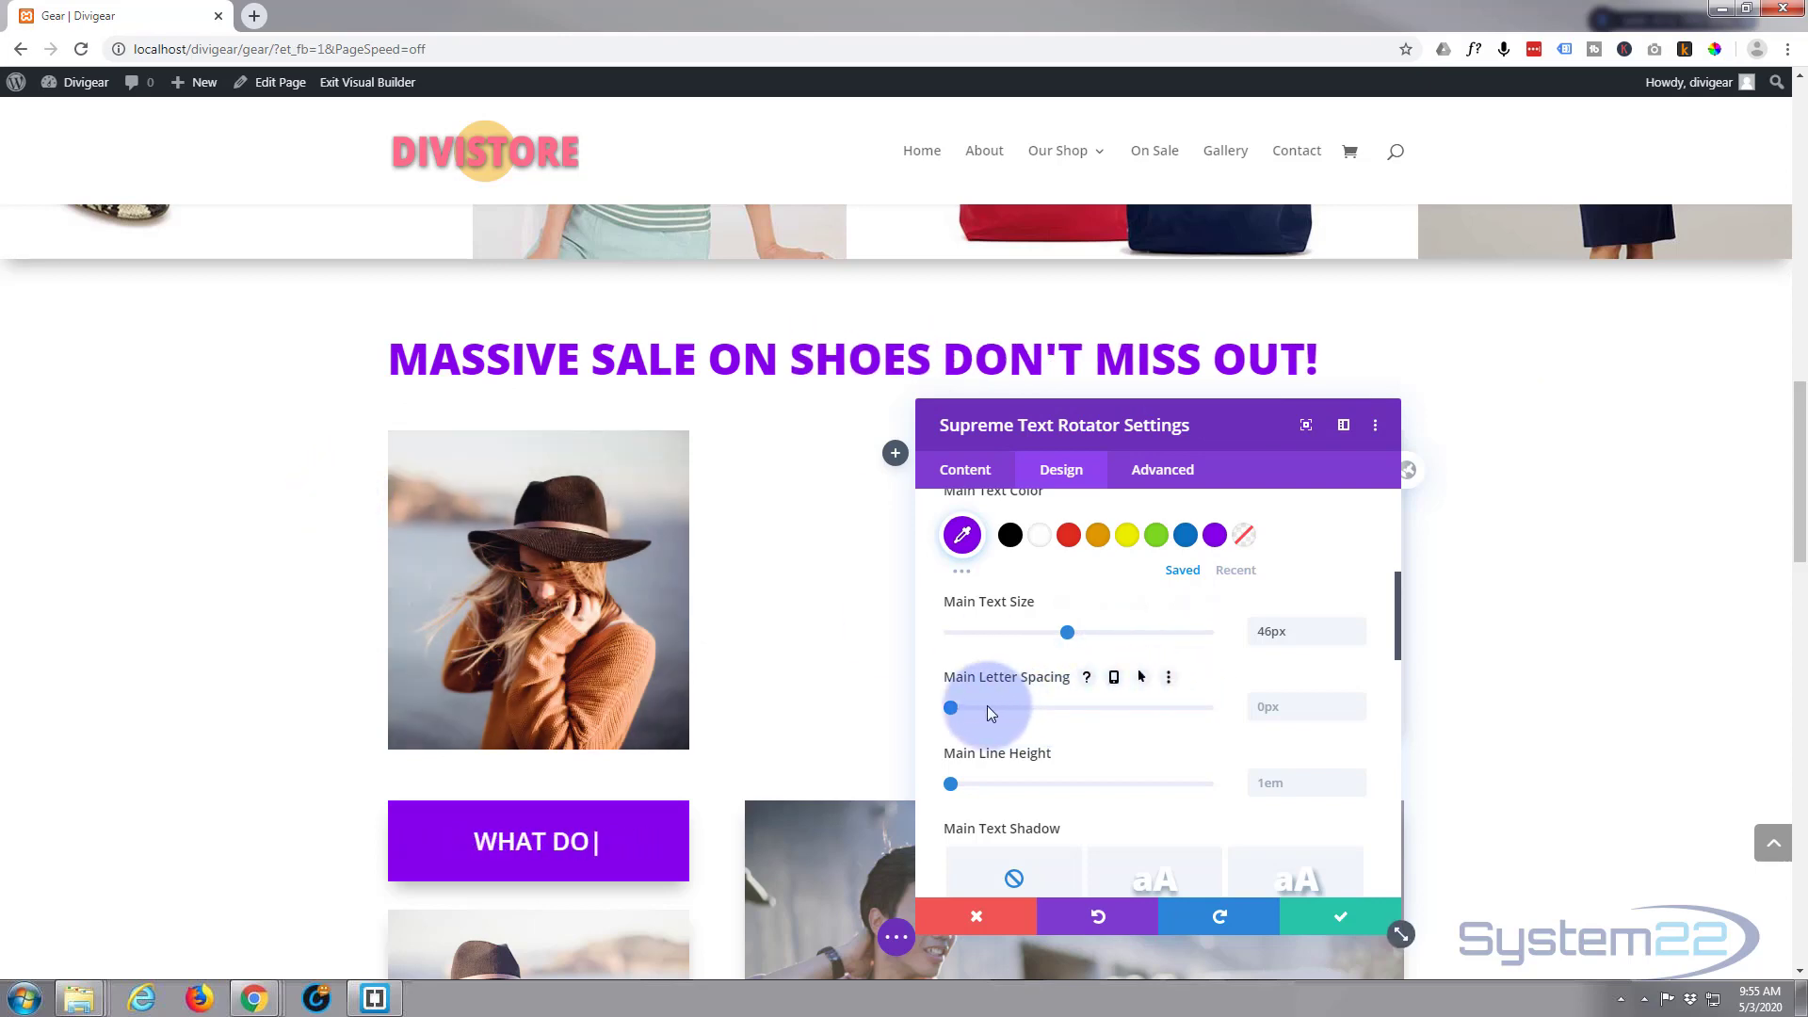
Tighten the main letter spacing to -3px
click(1358, 714)
click(1358, 714)
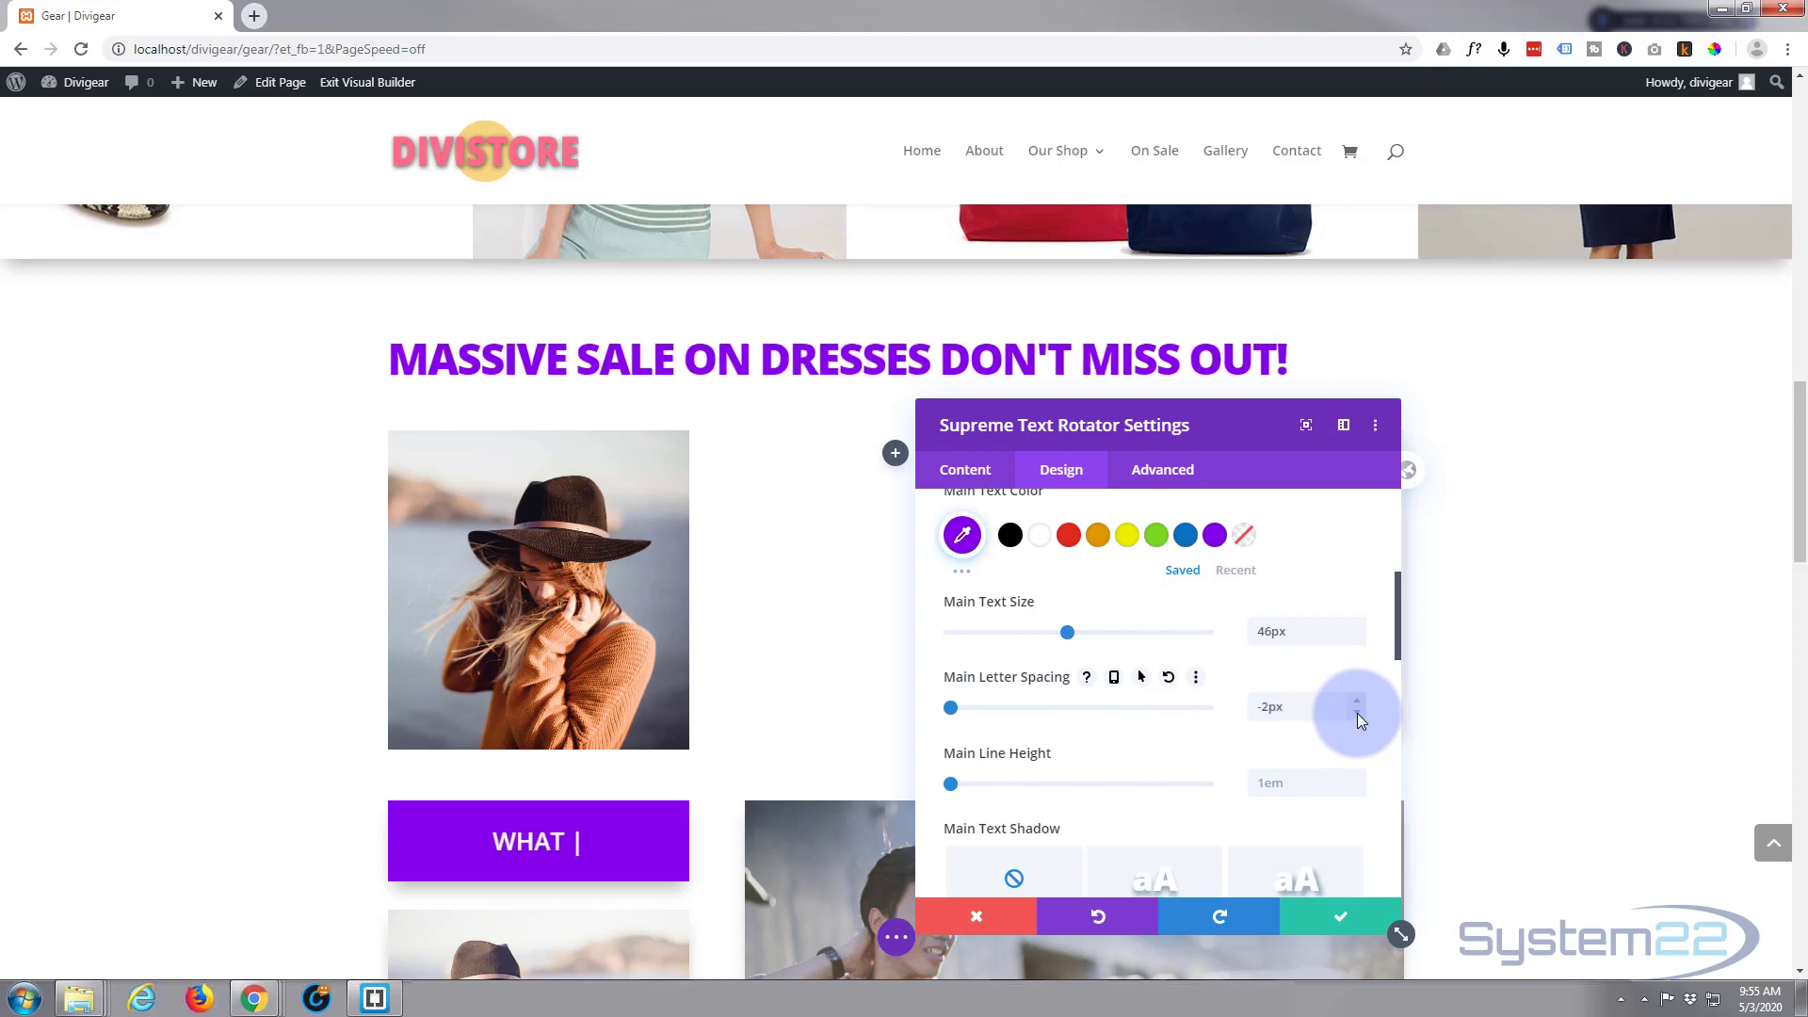
click(1358, 714)
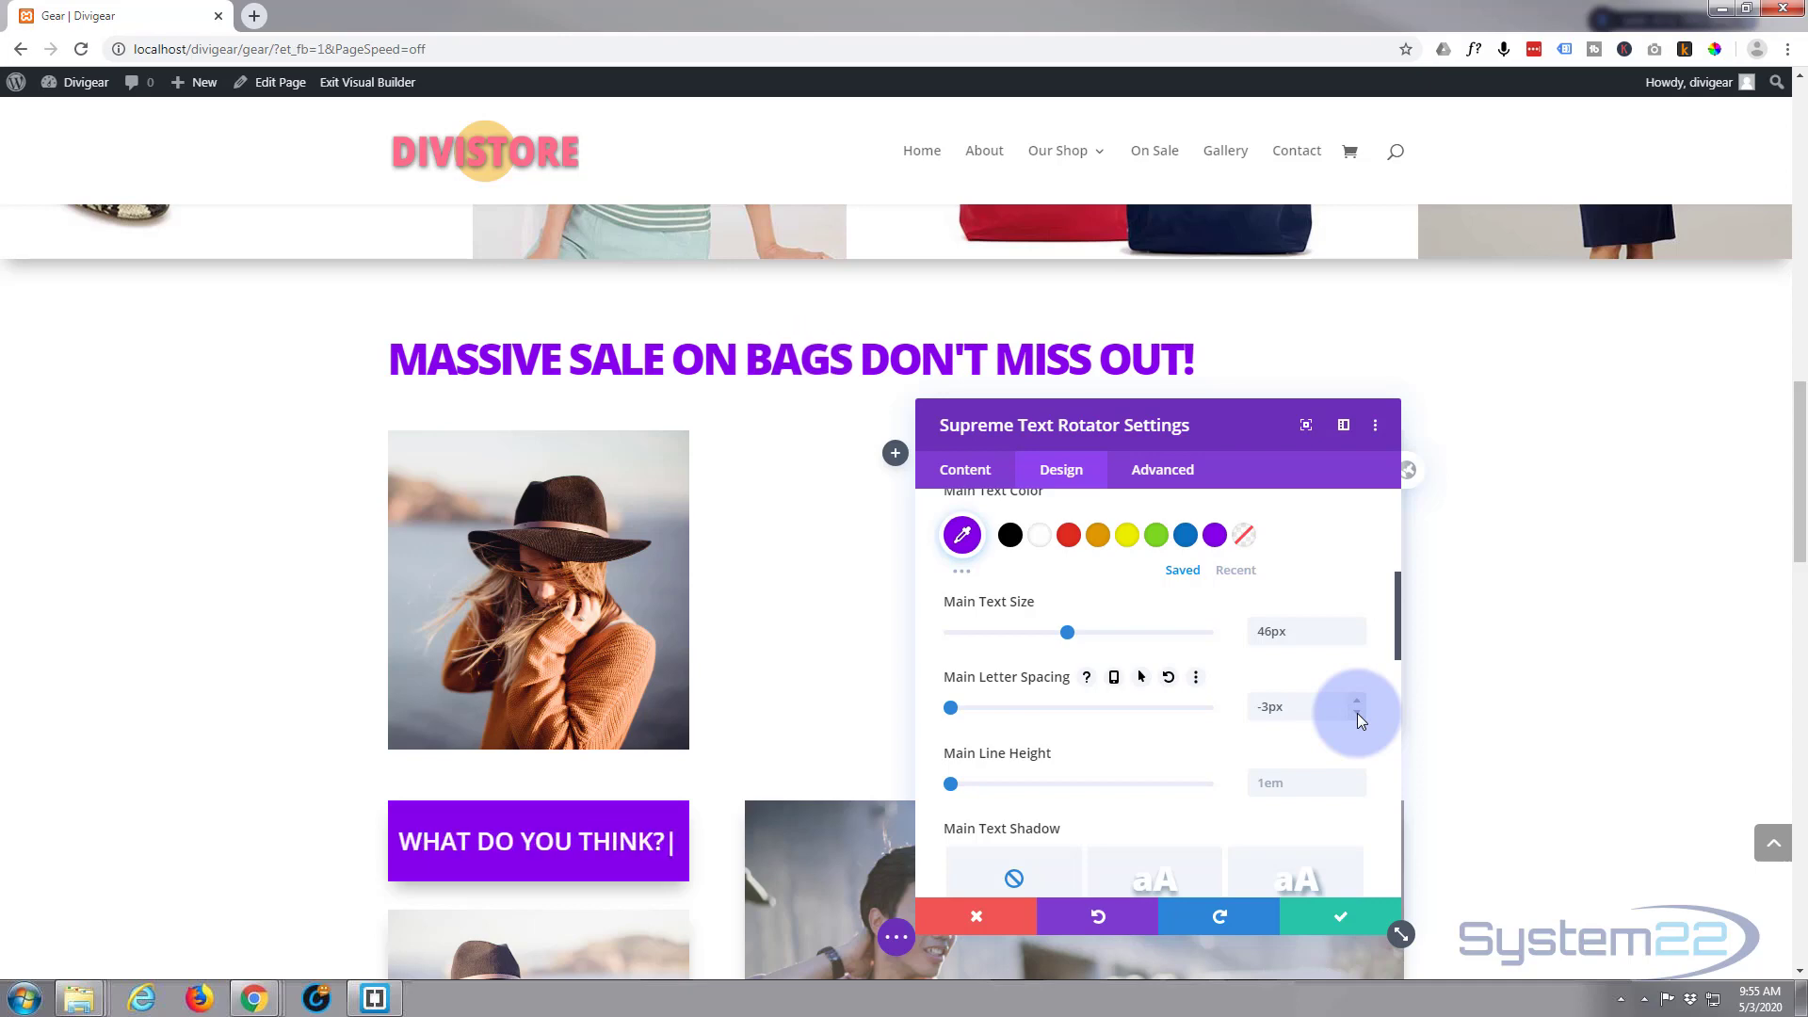
click(1358, 714)
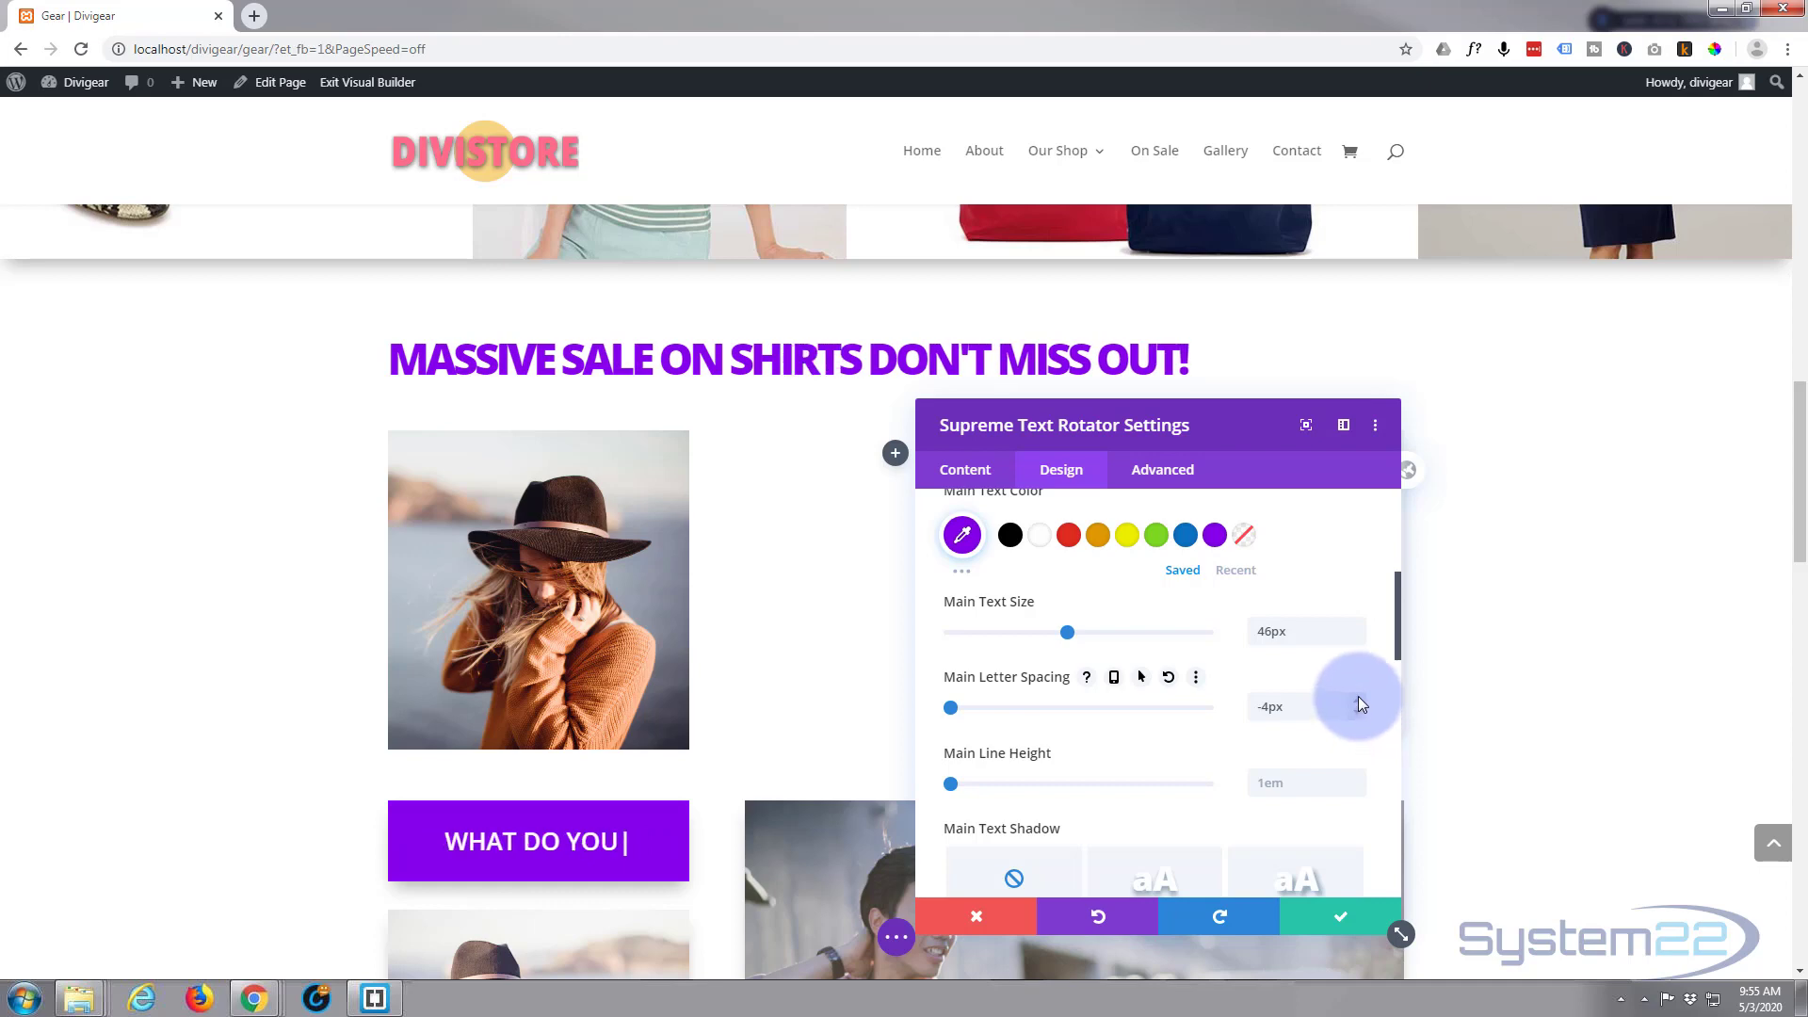
click(1357, 699)
Apply the first shadow preset, a soft shadow straight beneath the letters, to the main text and center the banner text
scroll(1142, 723, down, 1)
scroll(1143, 723, down, 2)
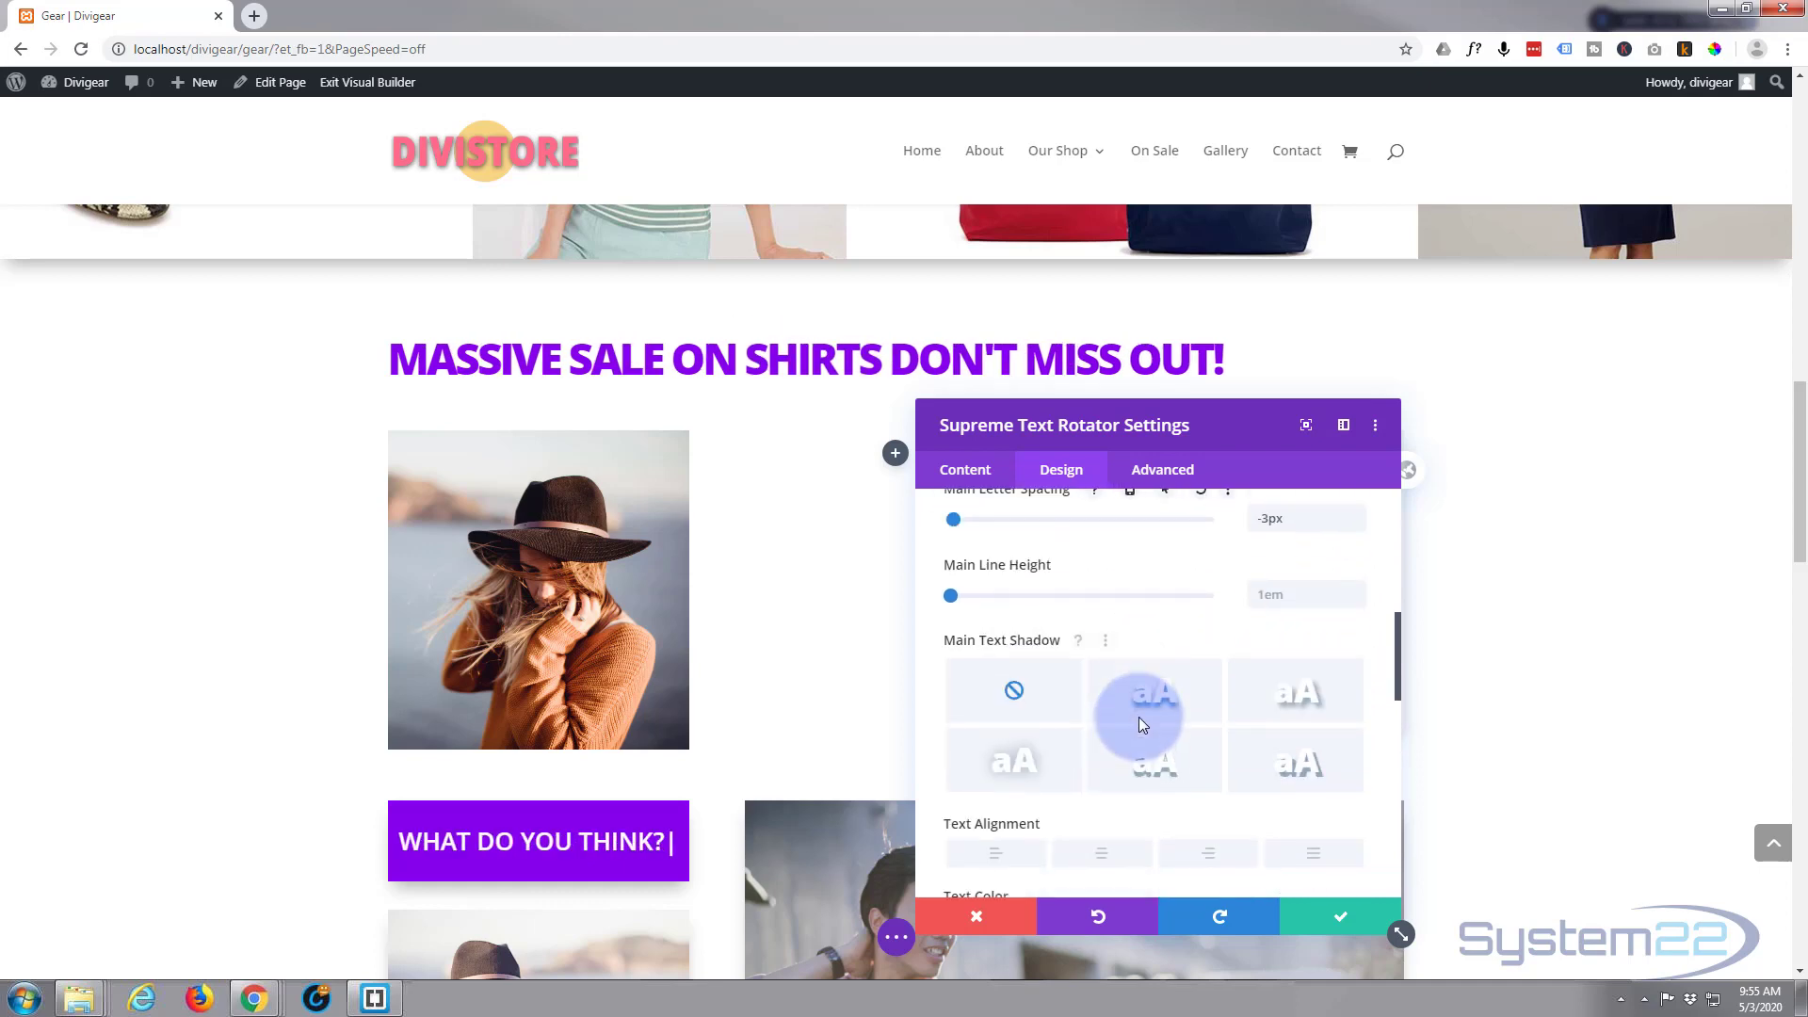
click(1168, 699)
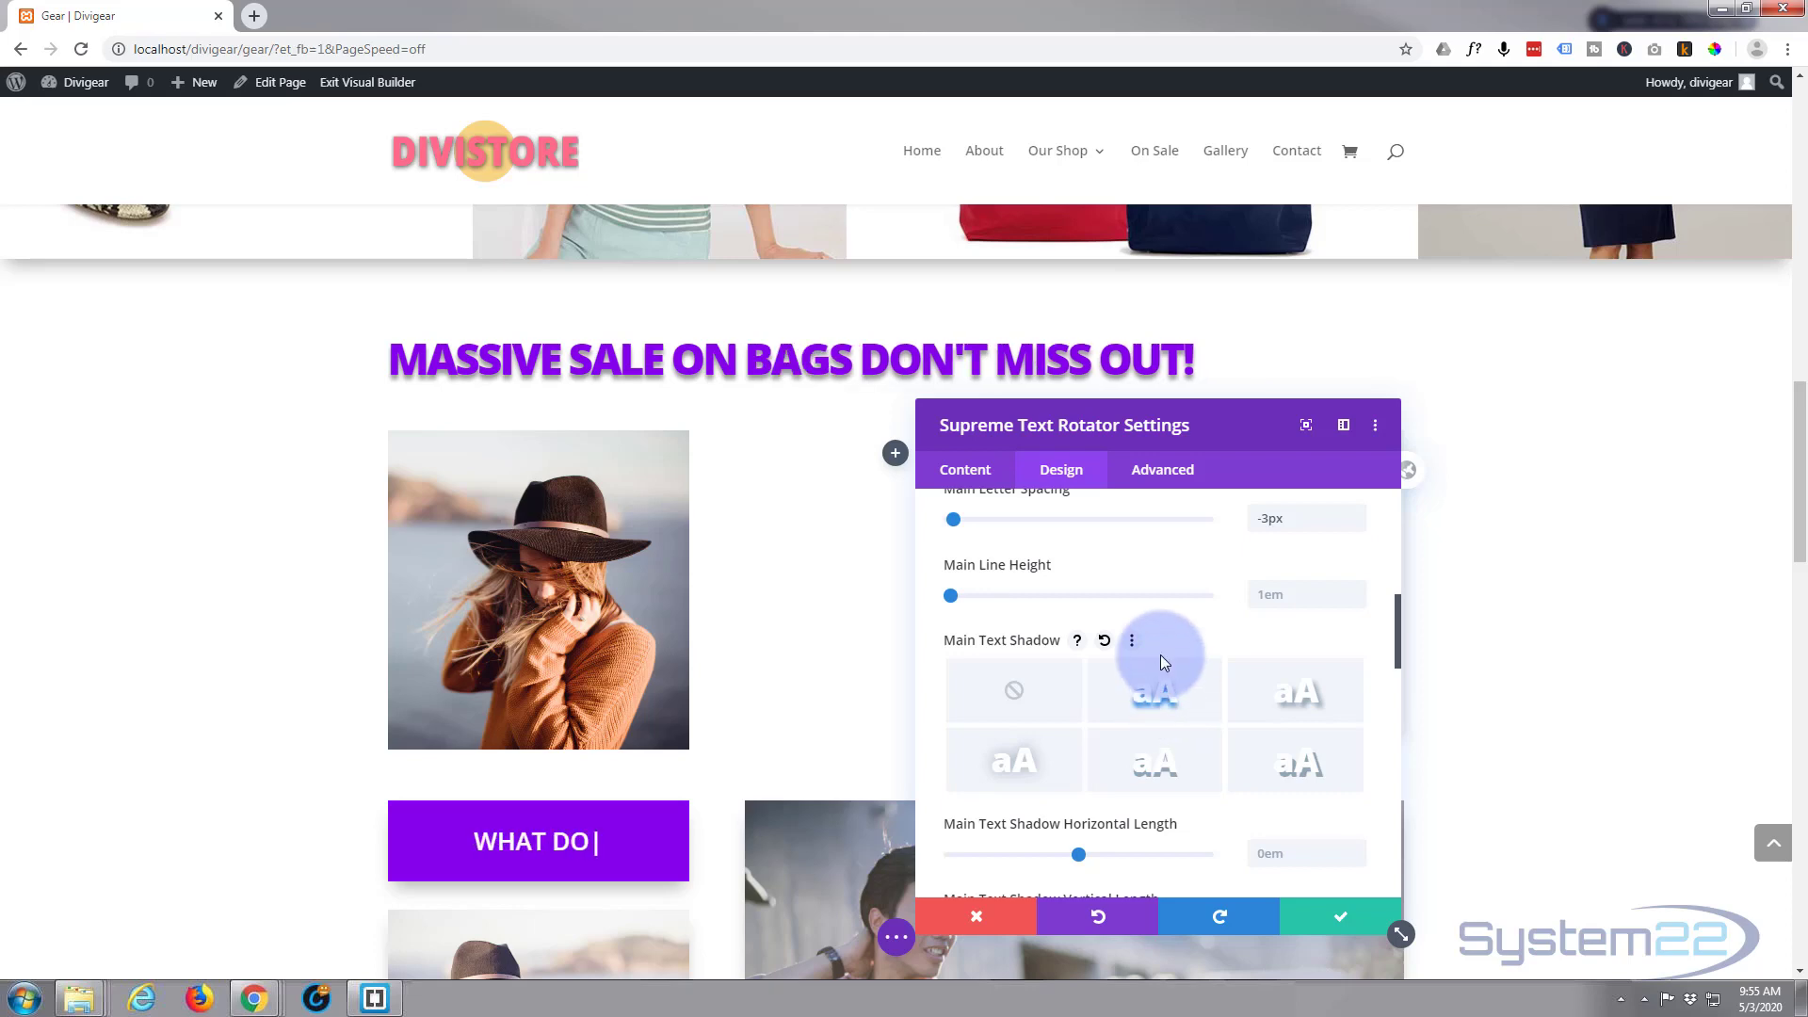
scroll(1158, 659, down, 3)
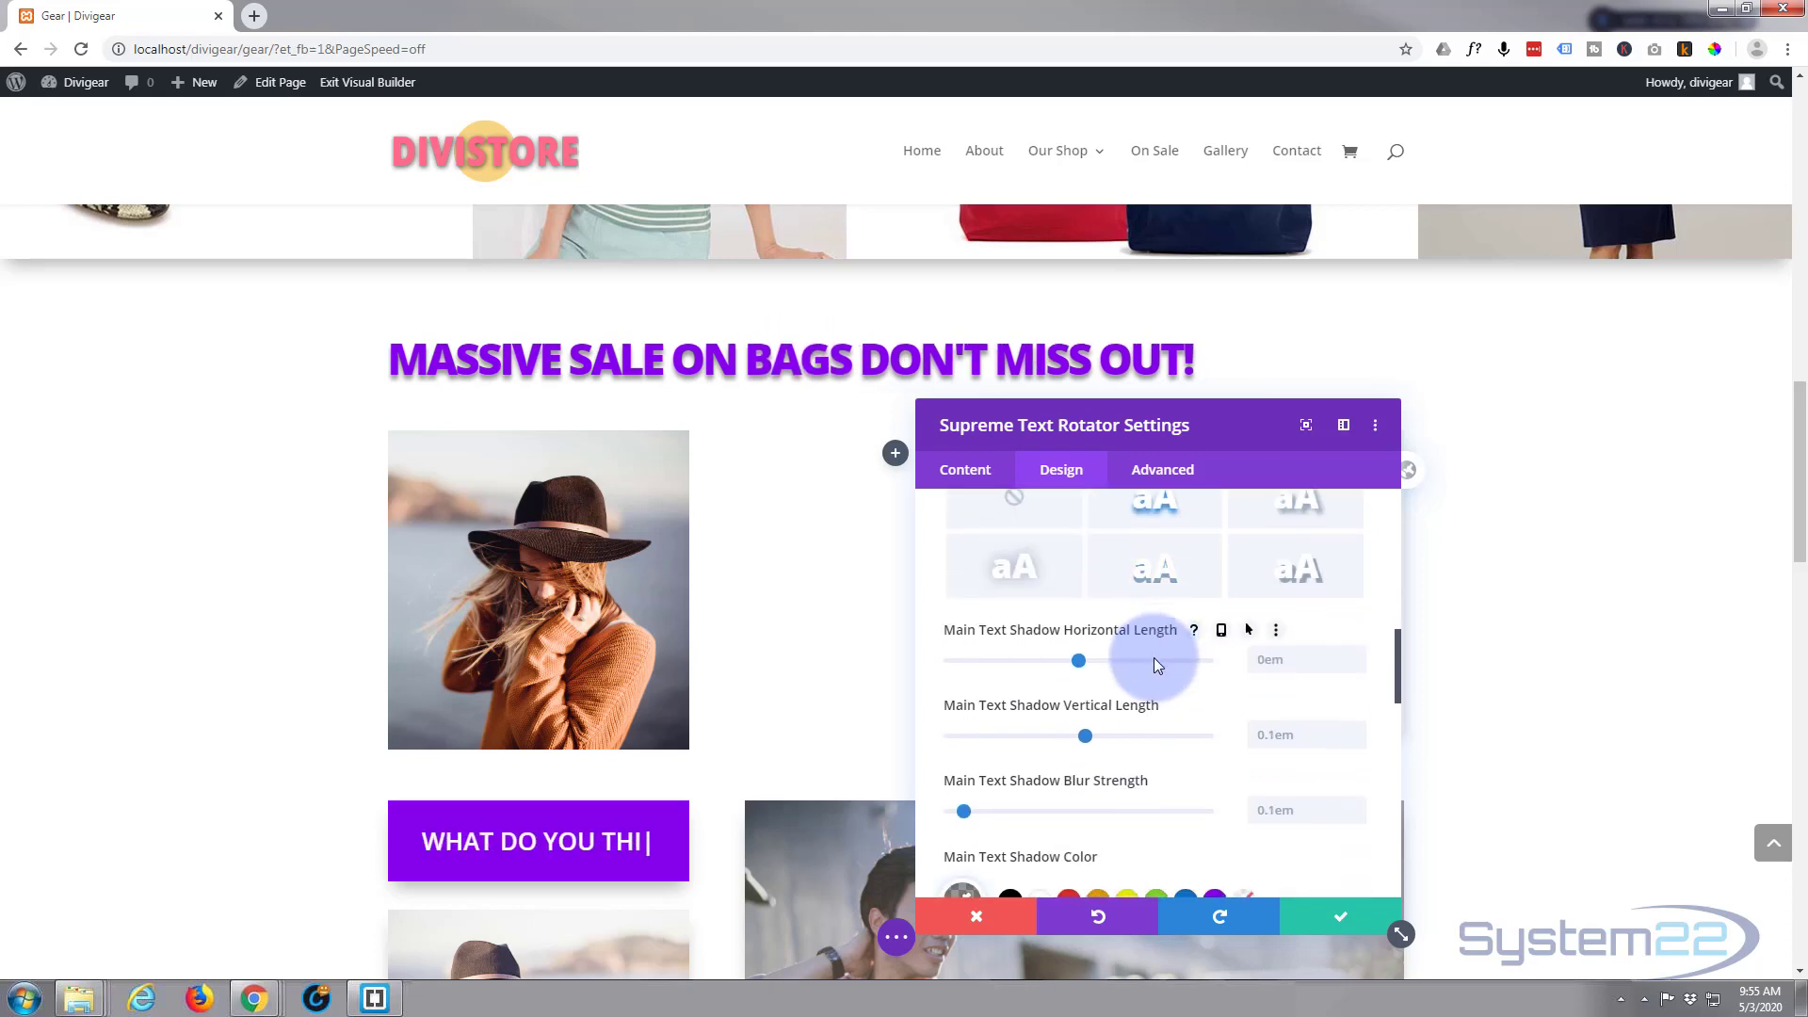
scroll(1158, 663, down, 5)
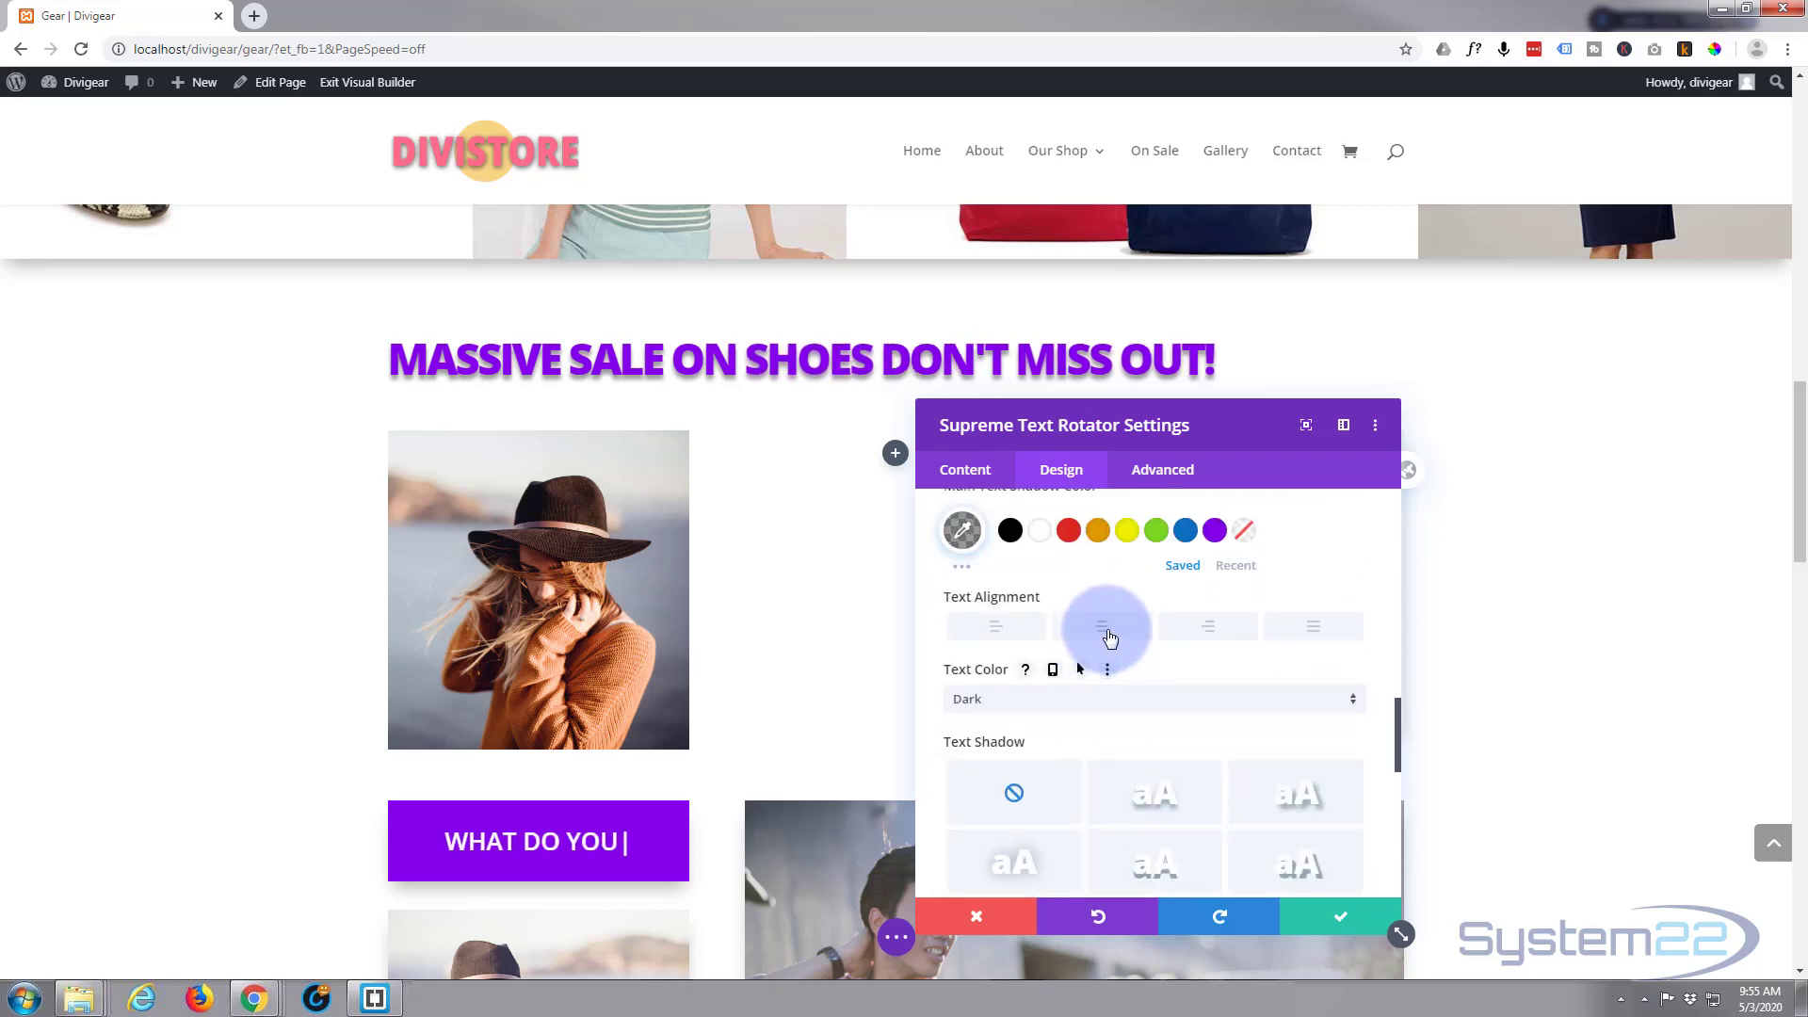
click(1105, 631)
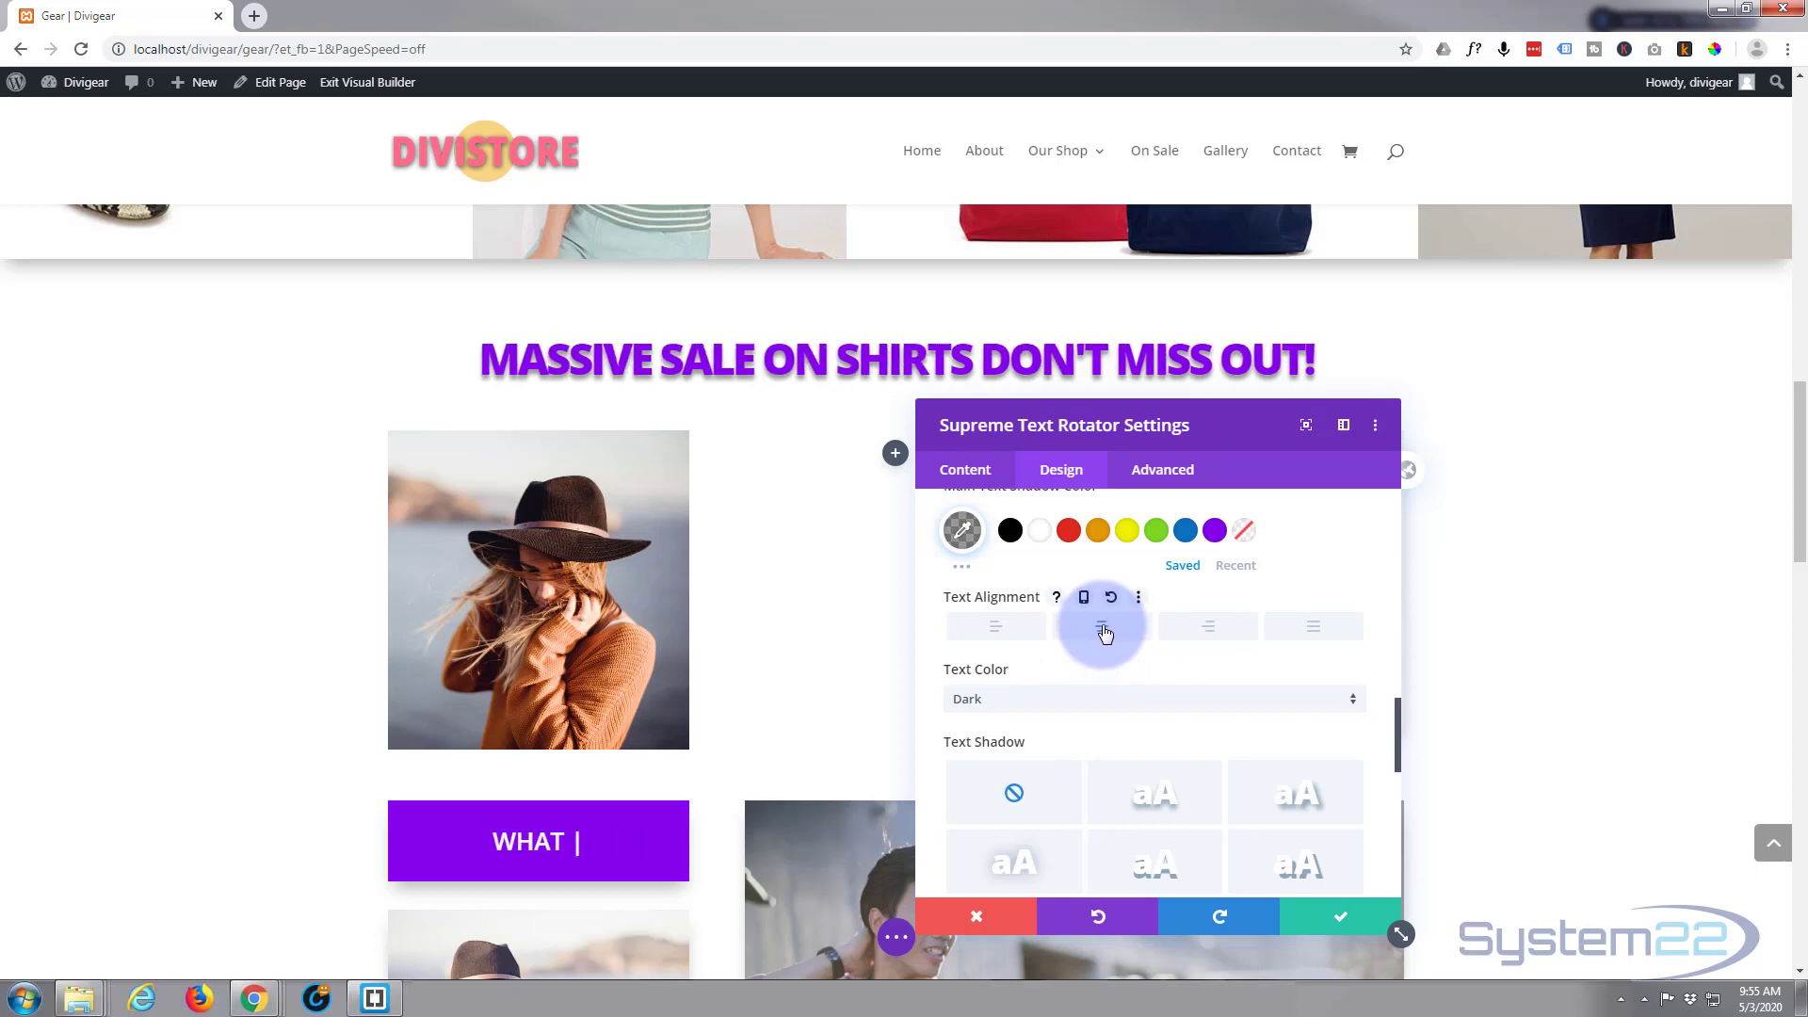
Set the background color of the text before the rotator to red (#e02b20)
scroll(1120, 645, down, 1)
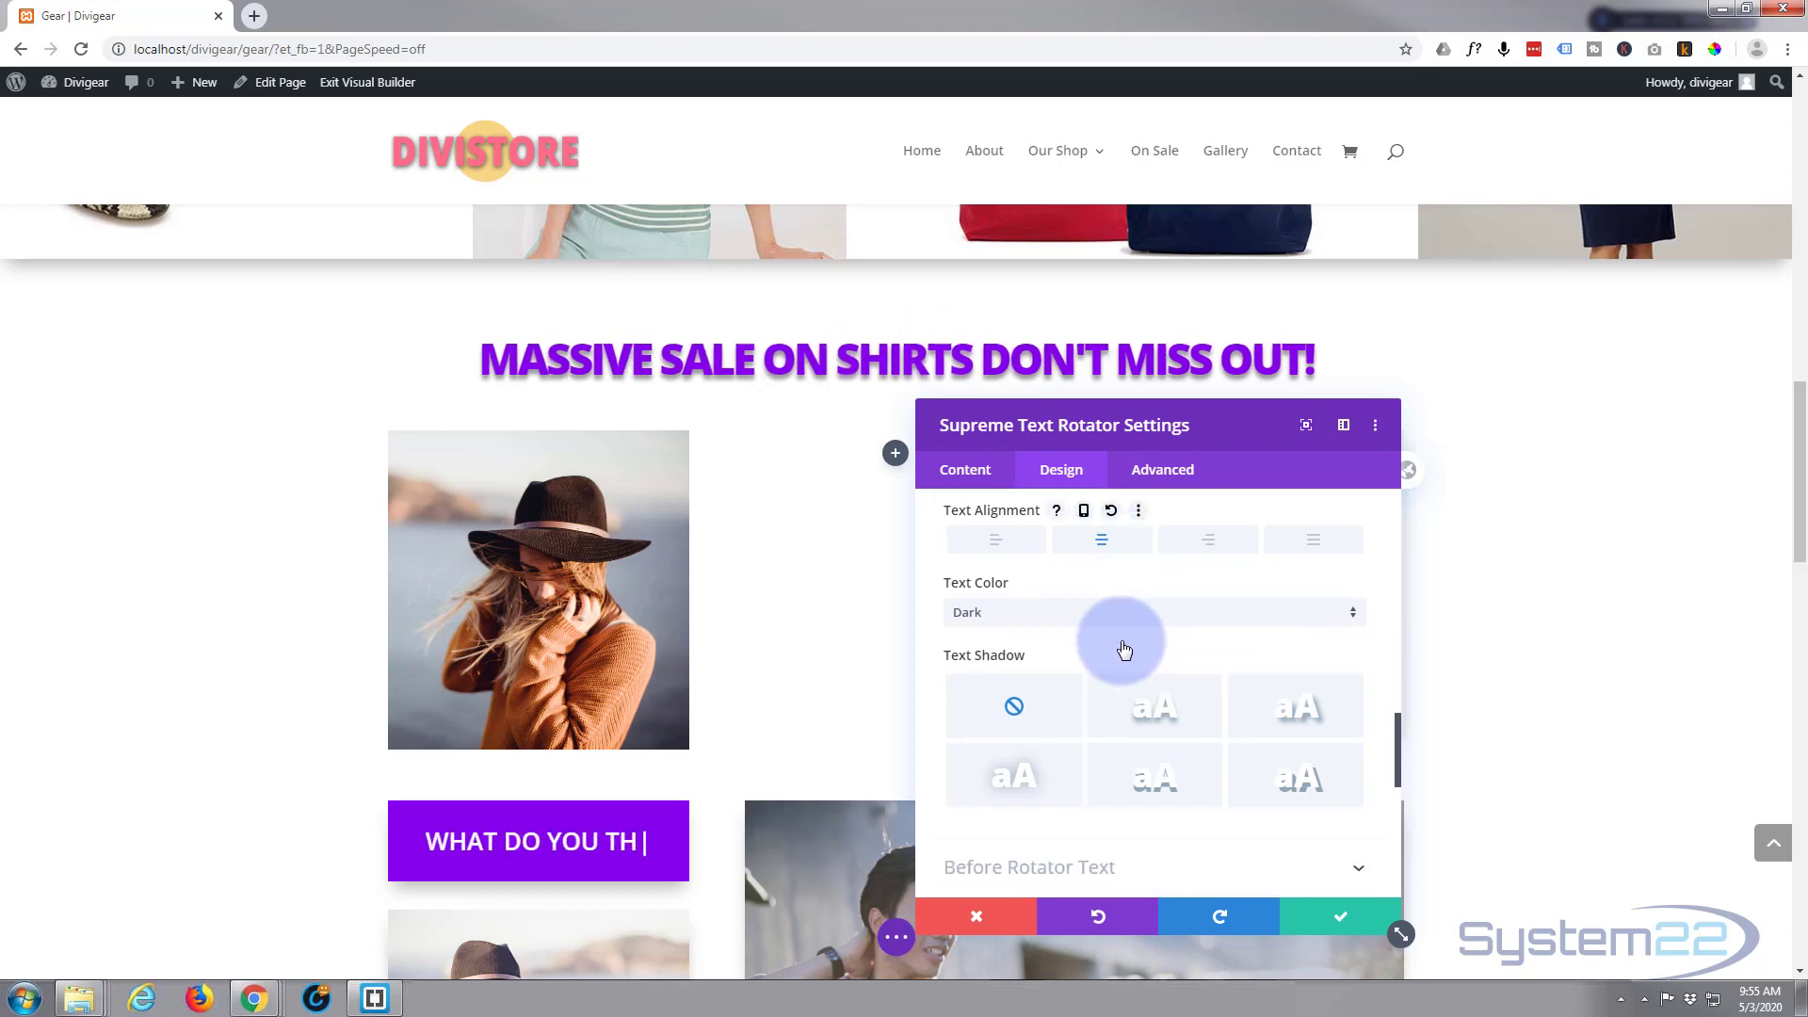
click(1185, 739)
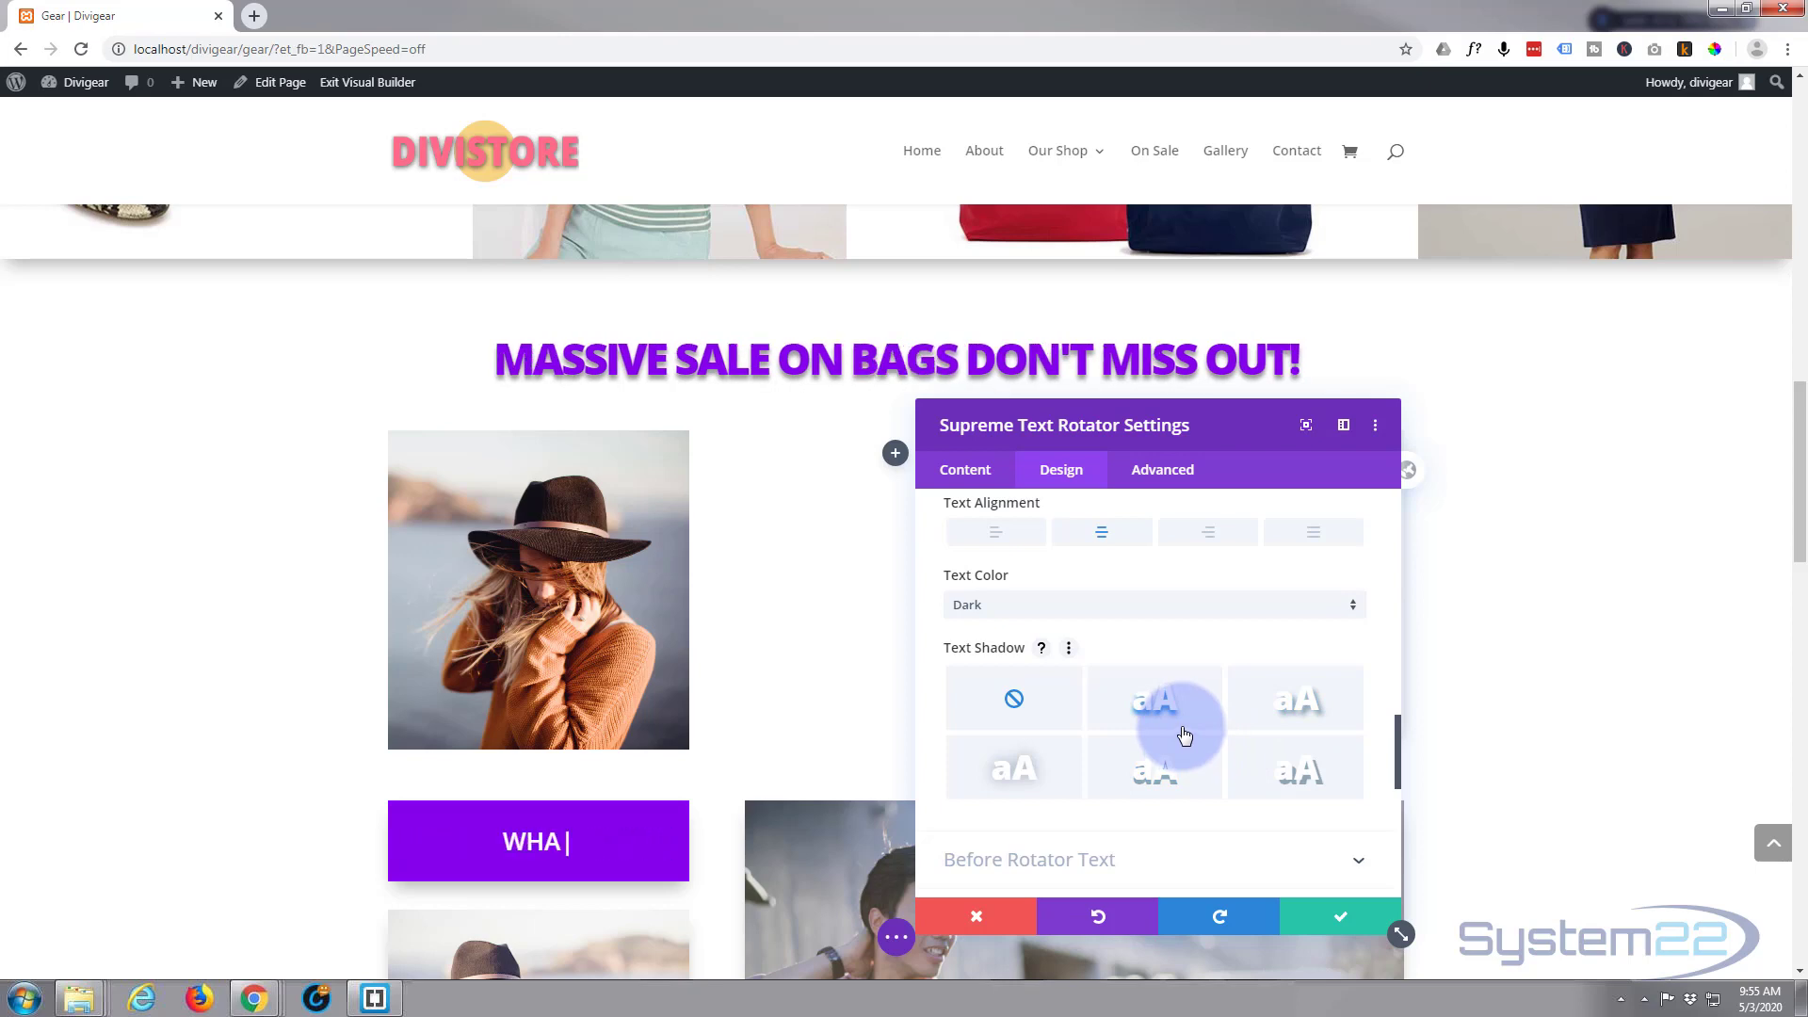
scroll(1185, 736, down, 2)
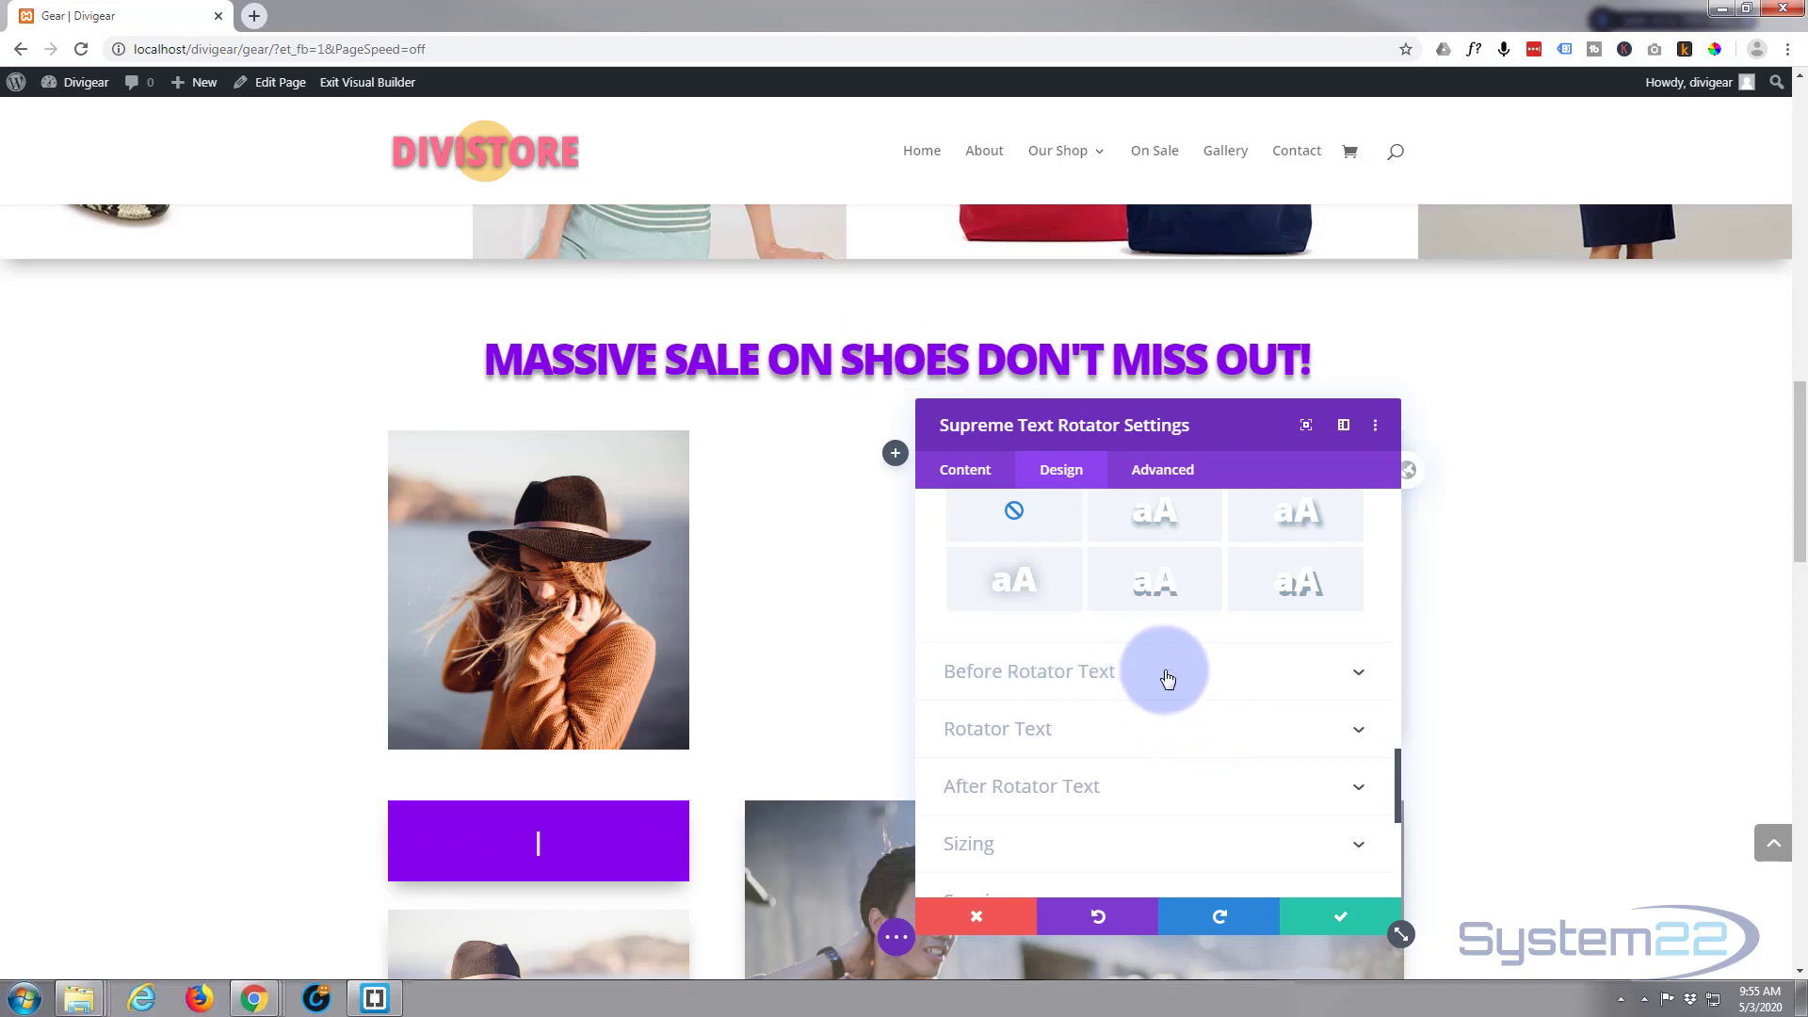
click(1168, 678)
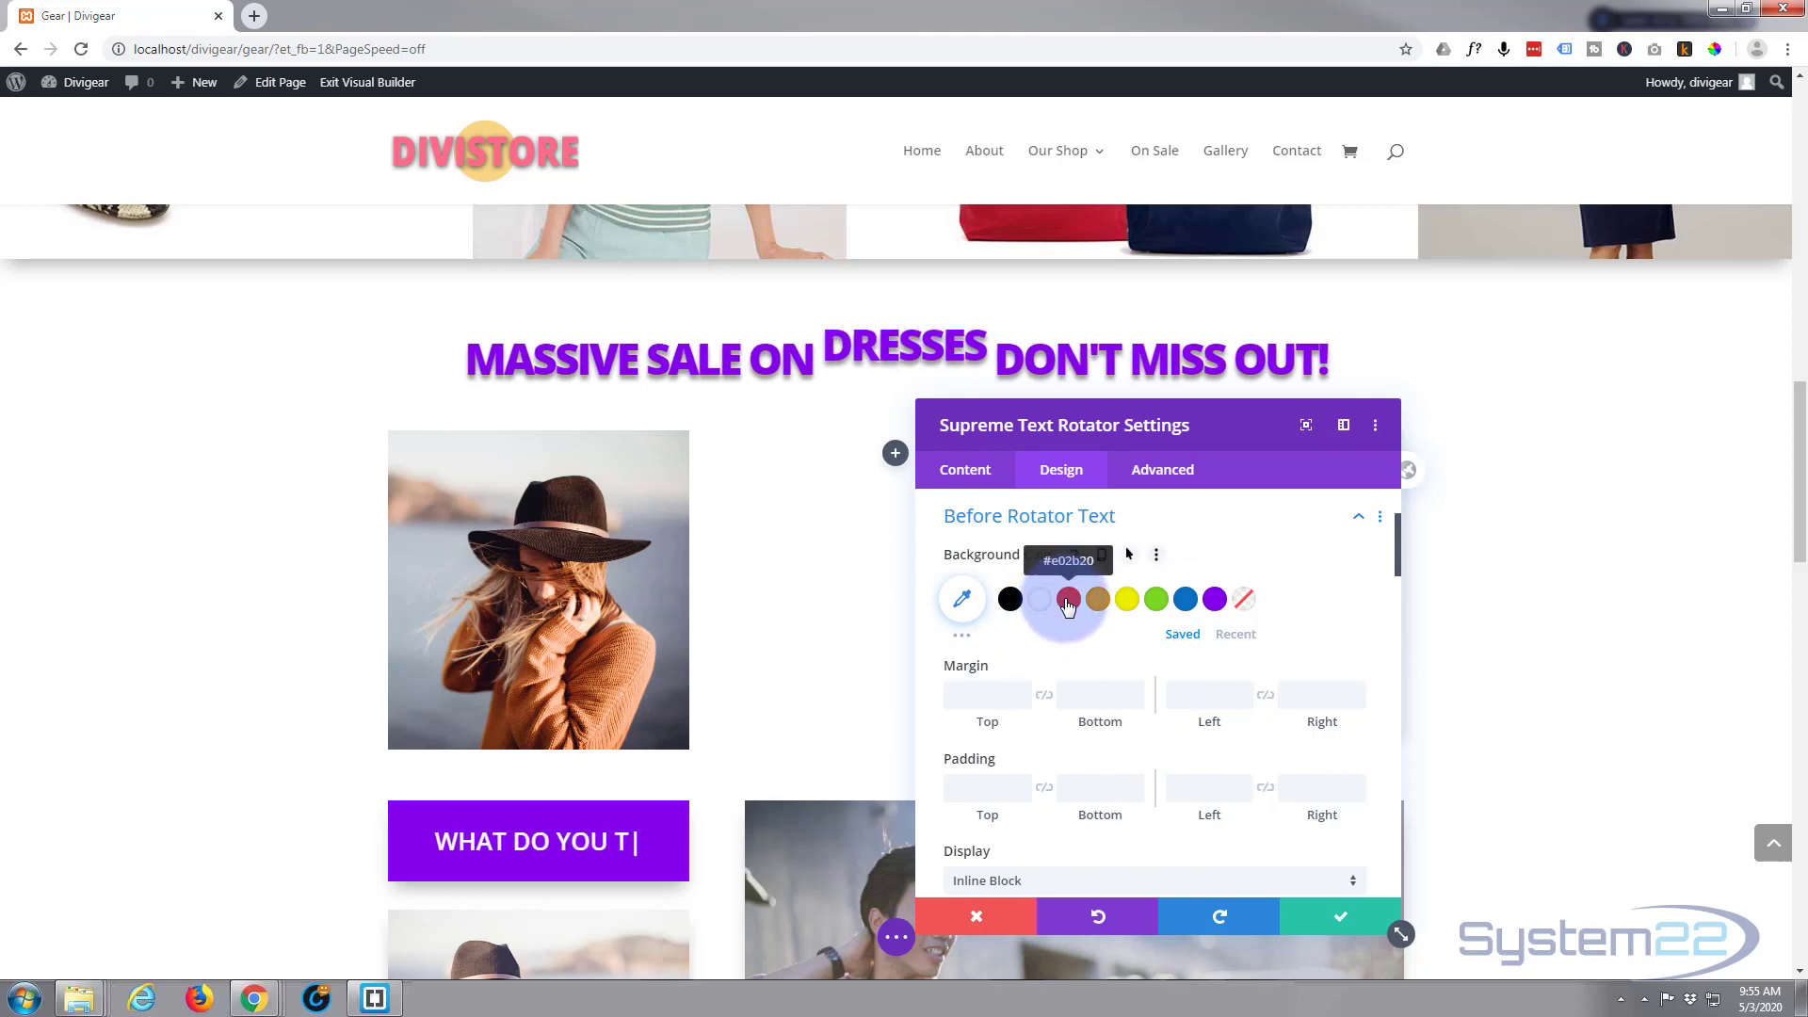
click(1068, 602)
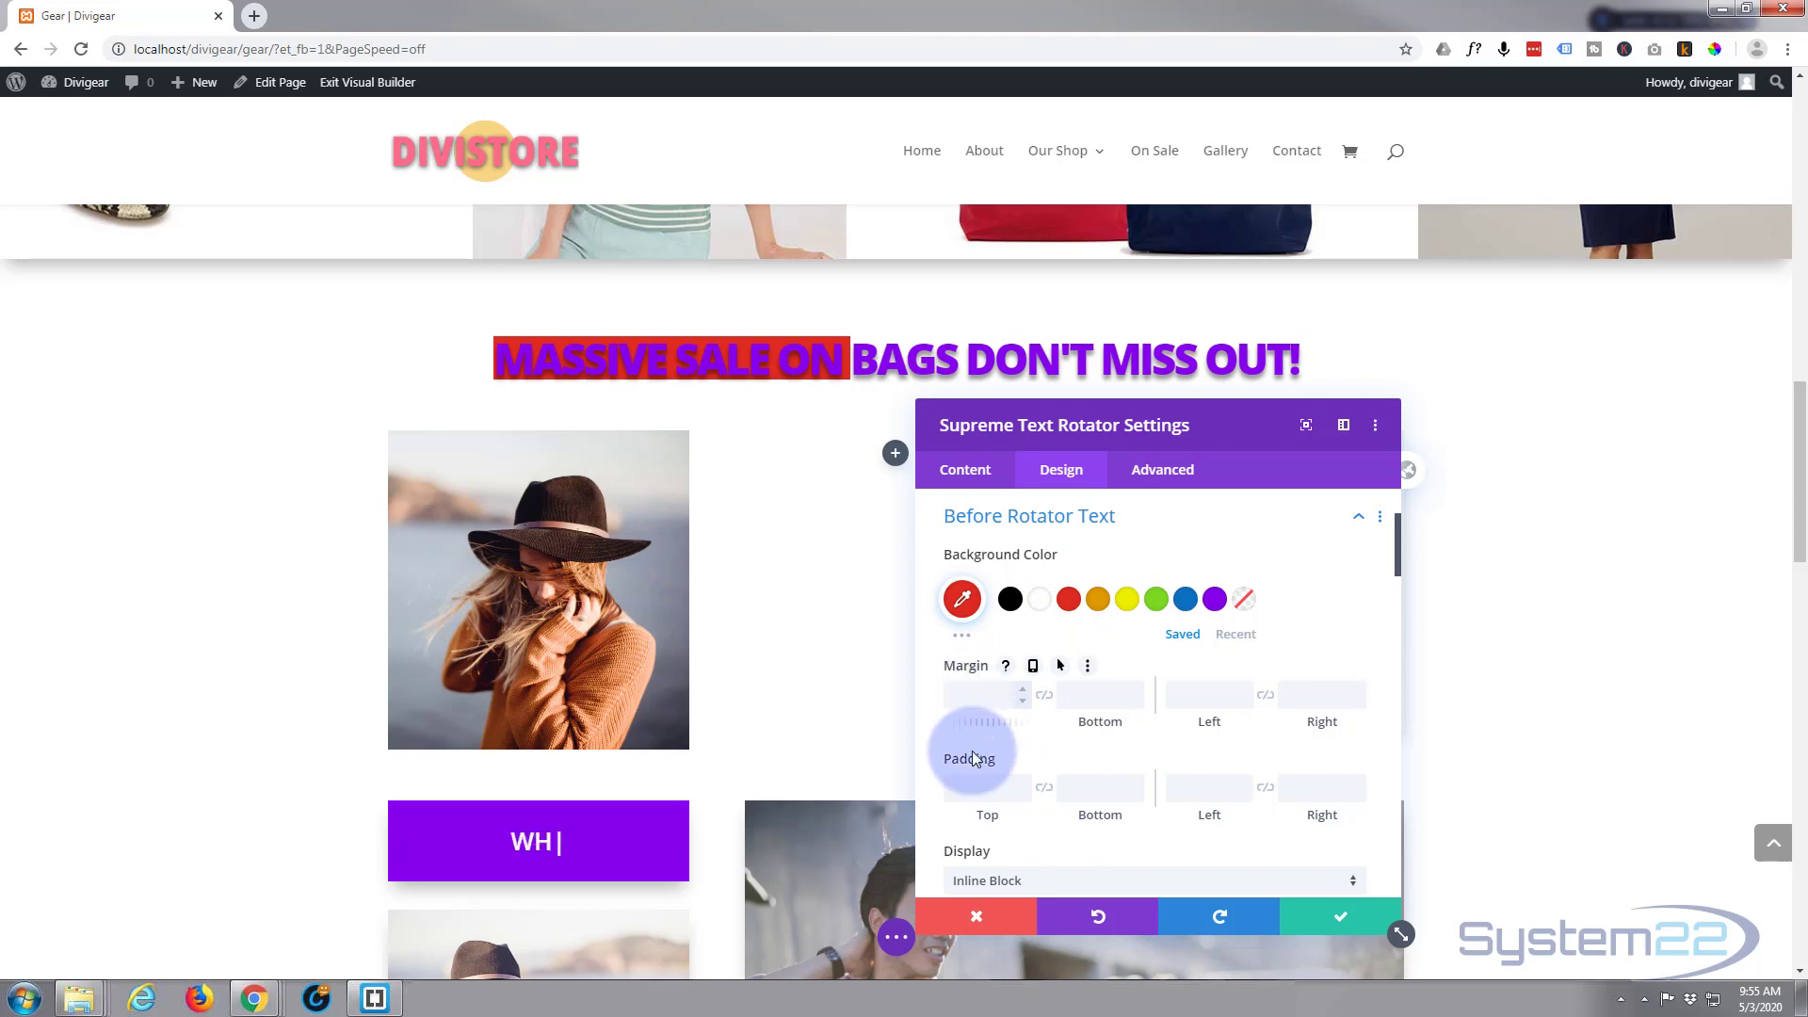
Give the text before the rotator 20px of padding at the top, bottom, left and right
click(987, 801)
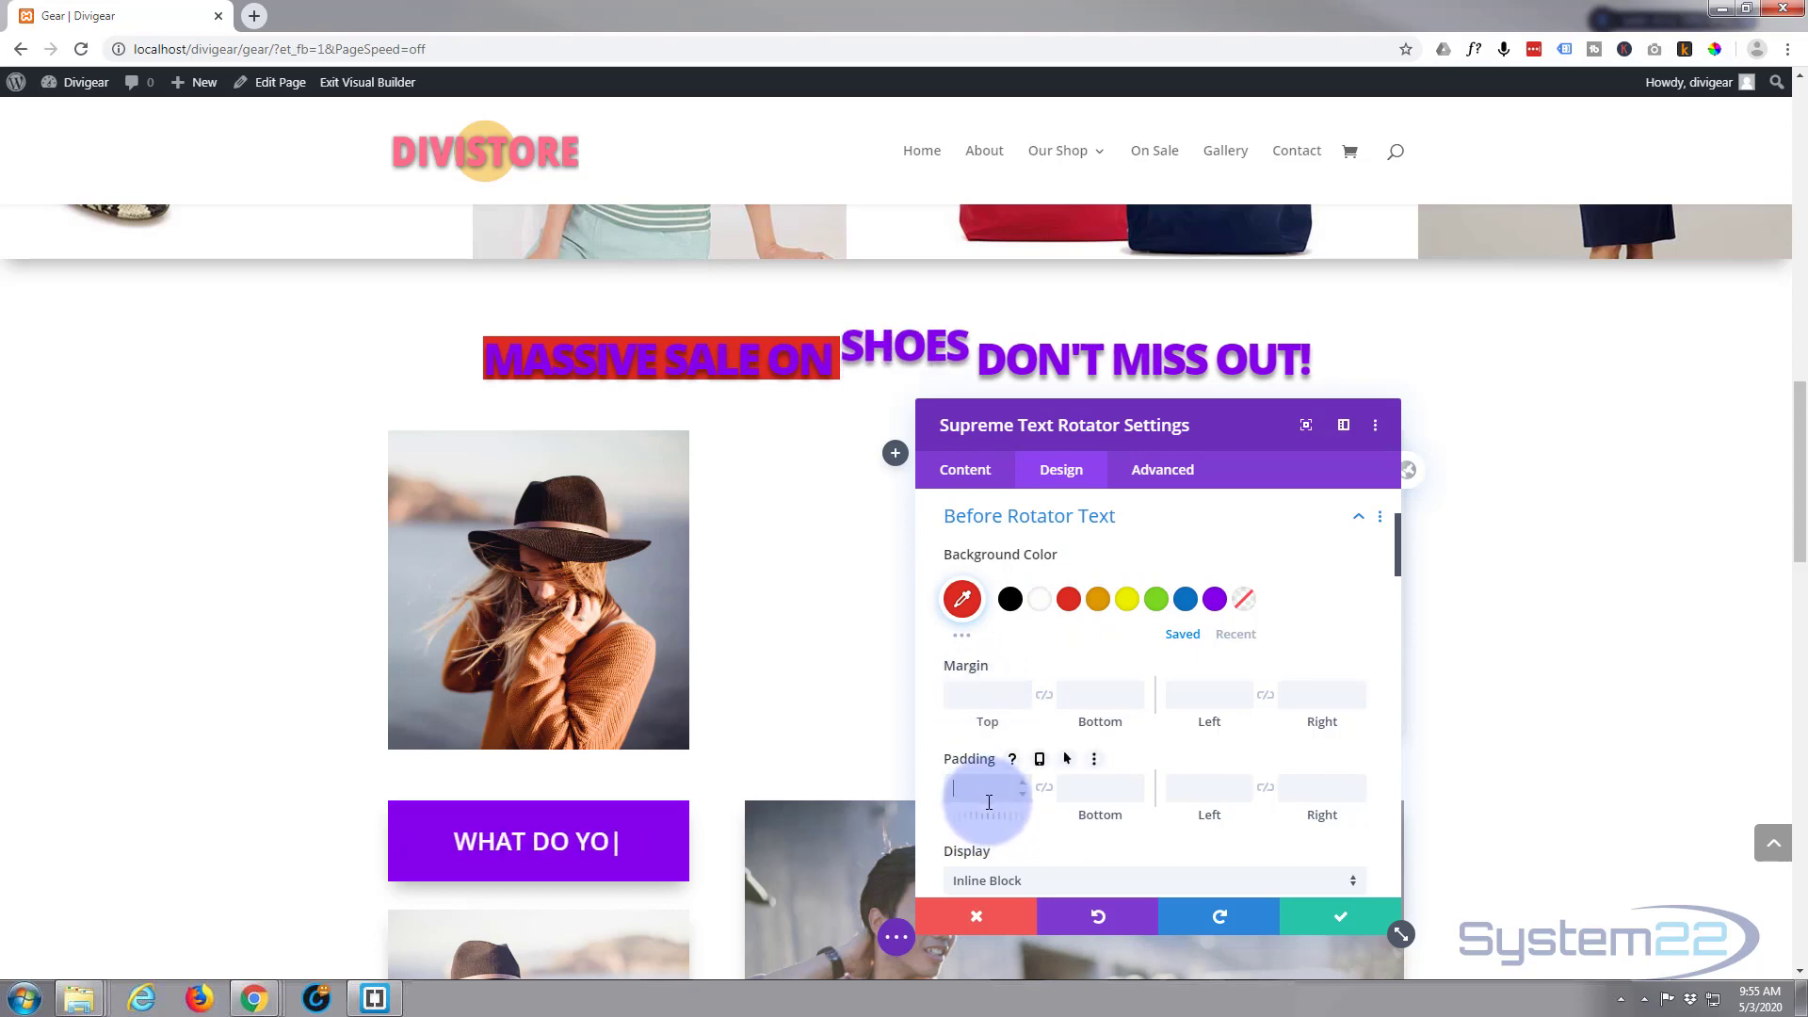
text(20)
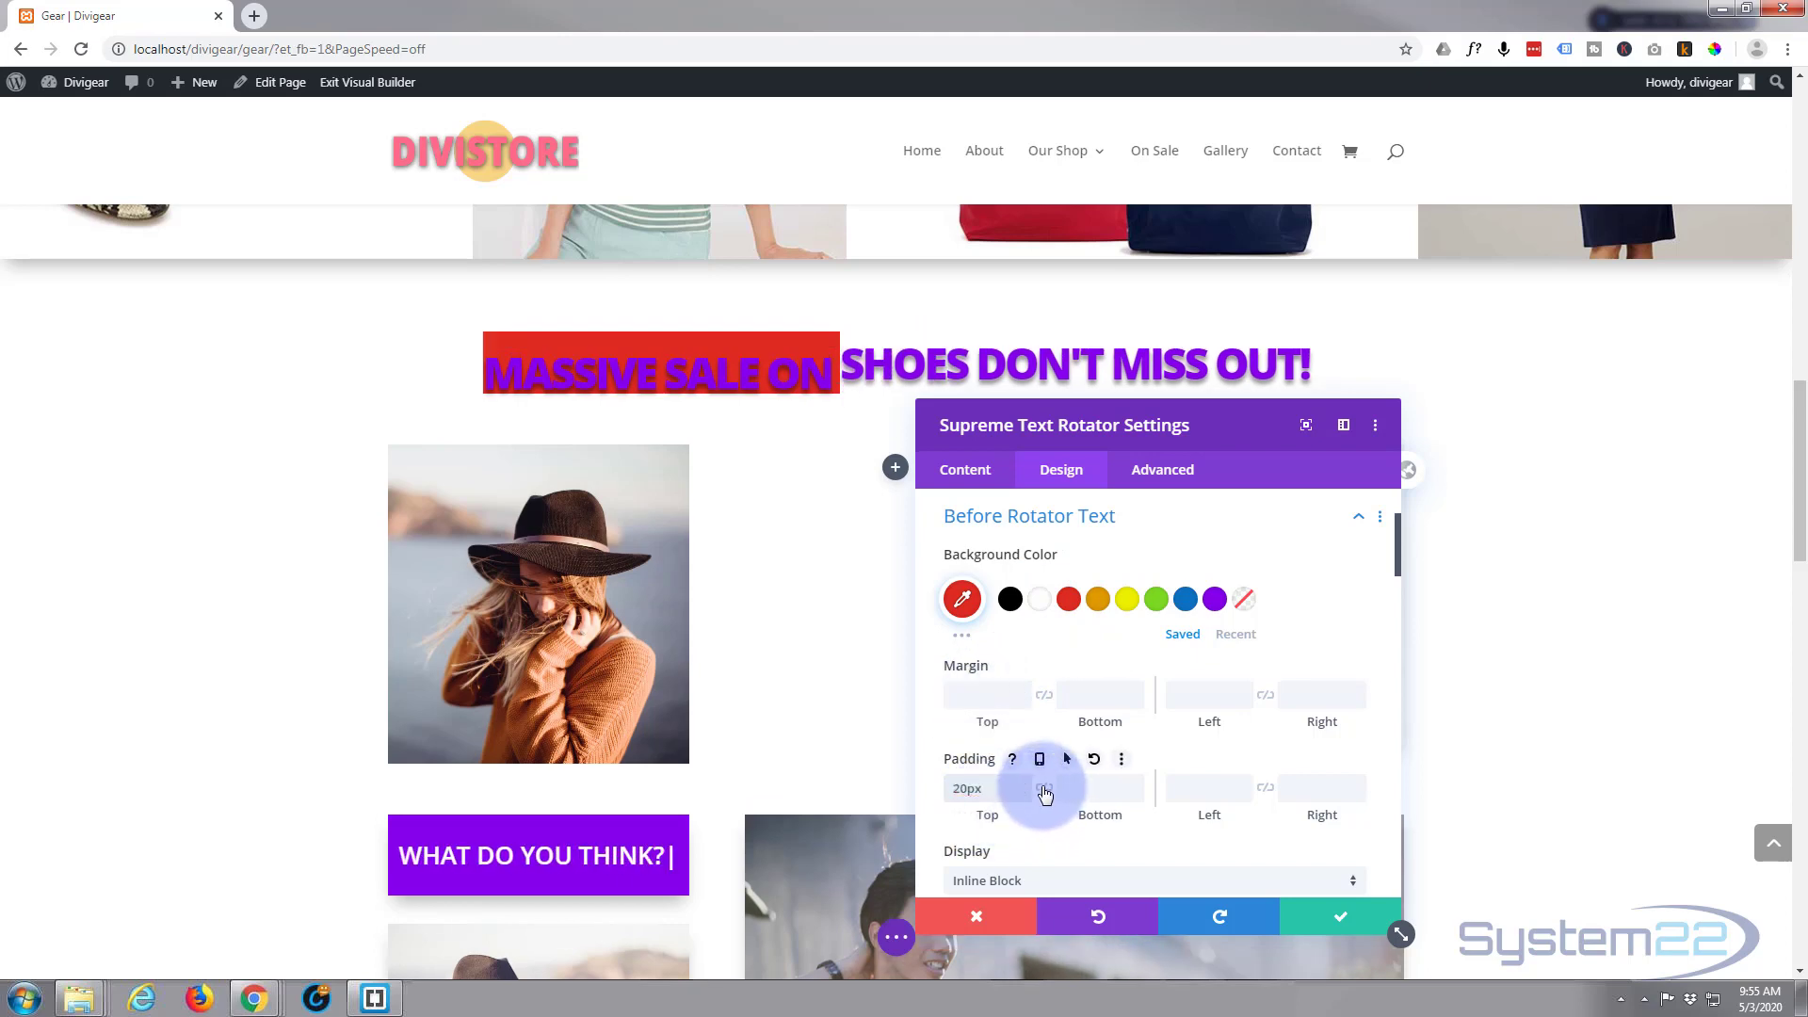
click(1043, 789)
click(1198, 789)
text(20)
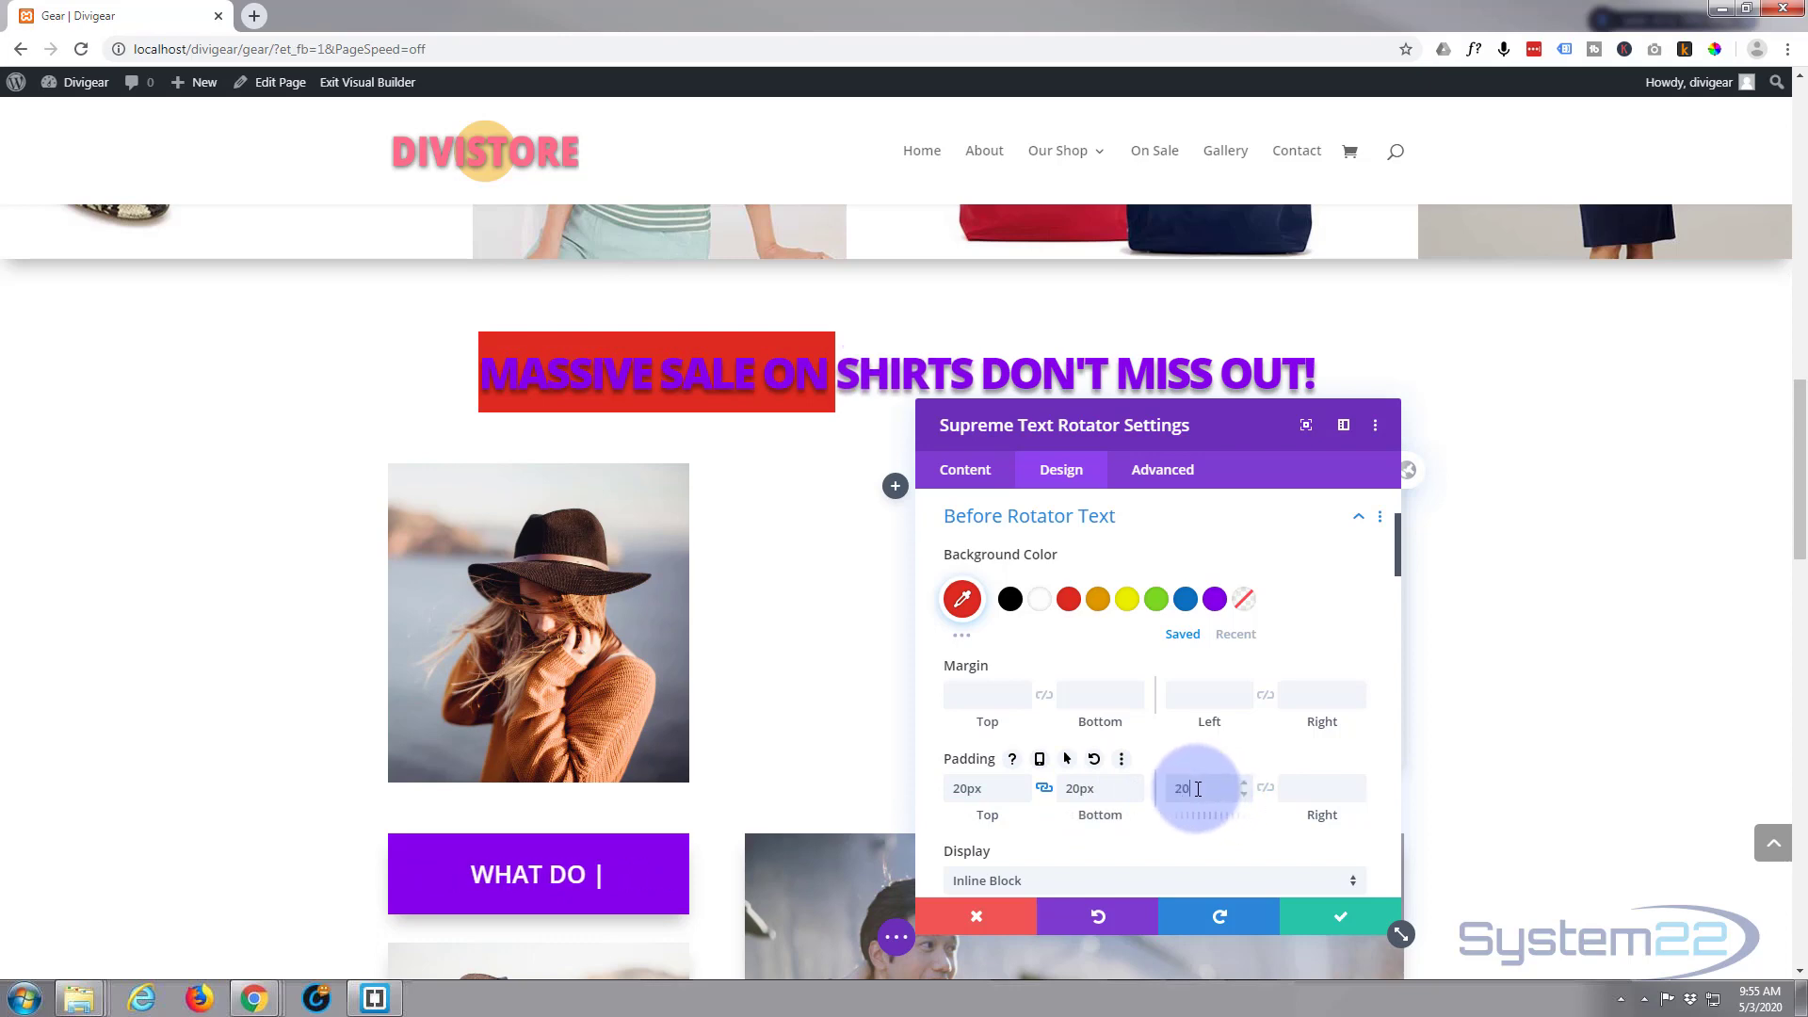
click(1265, 788)
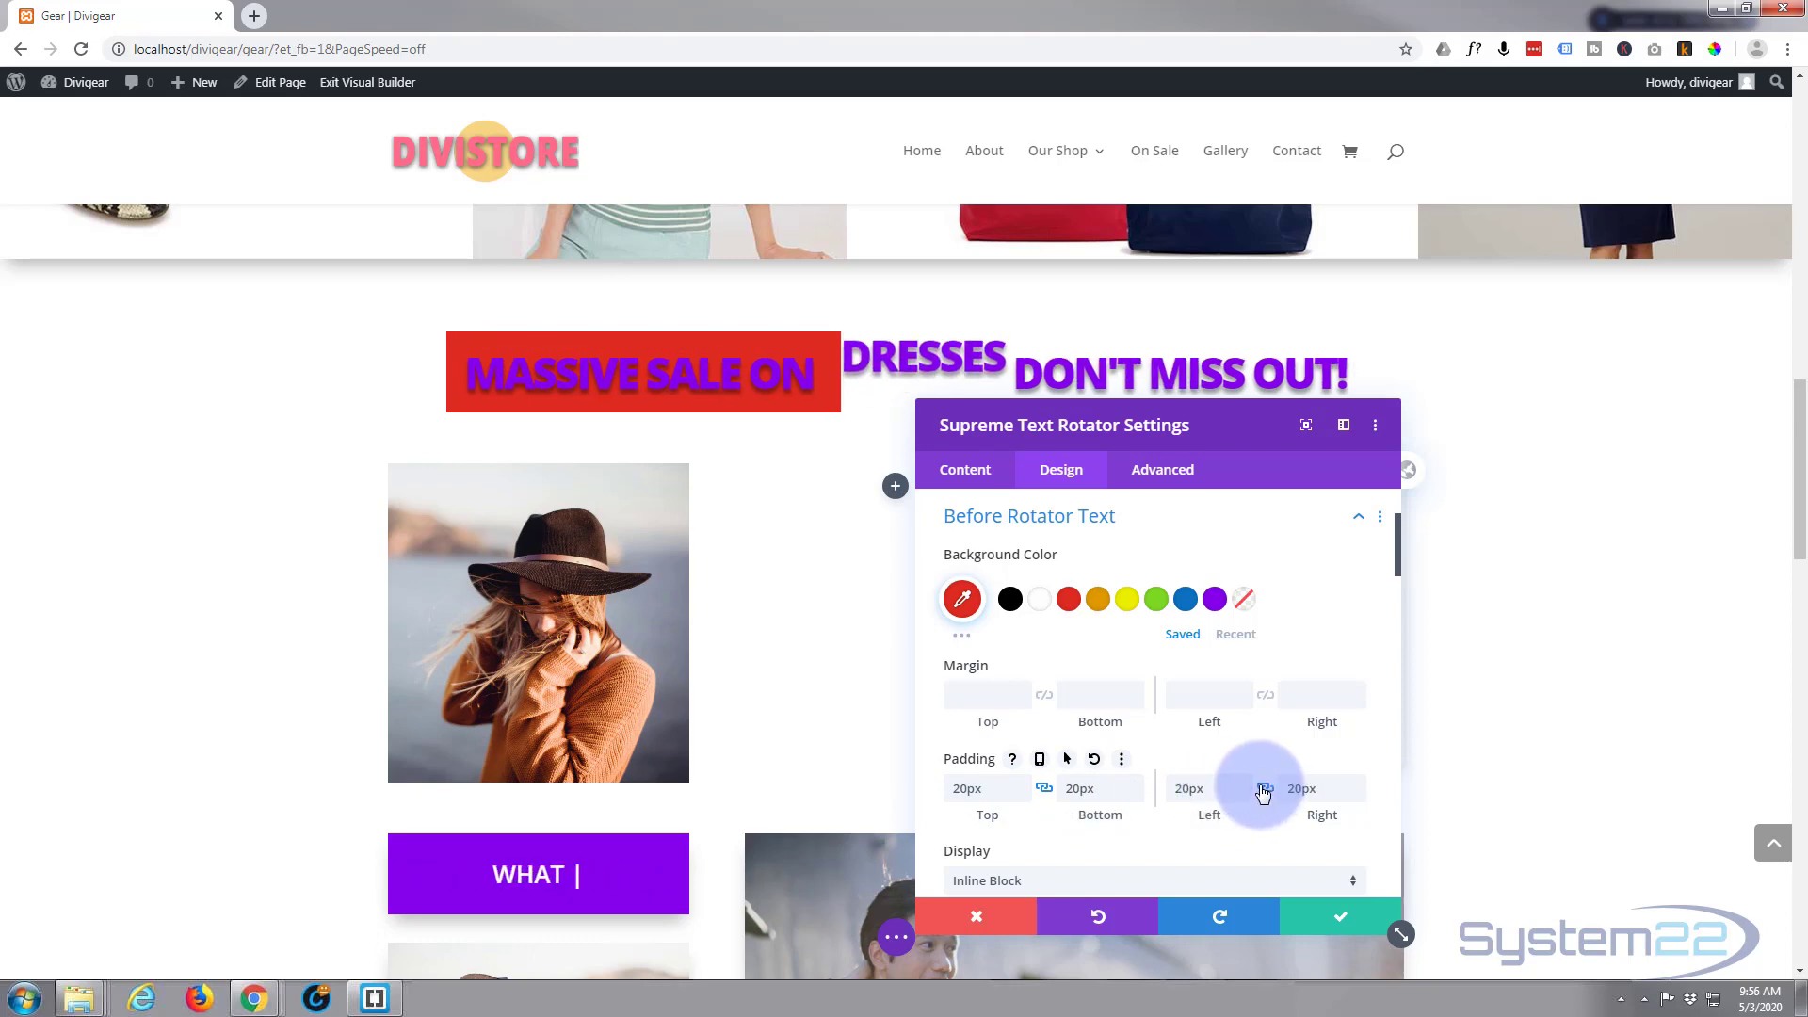
Make the background of the text before the rotator transparent and clear all of its padding values
click(1244, 600)
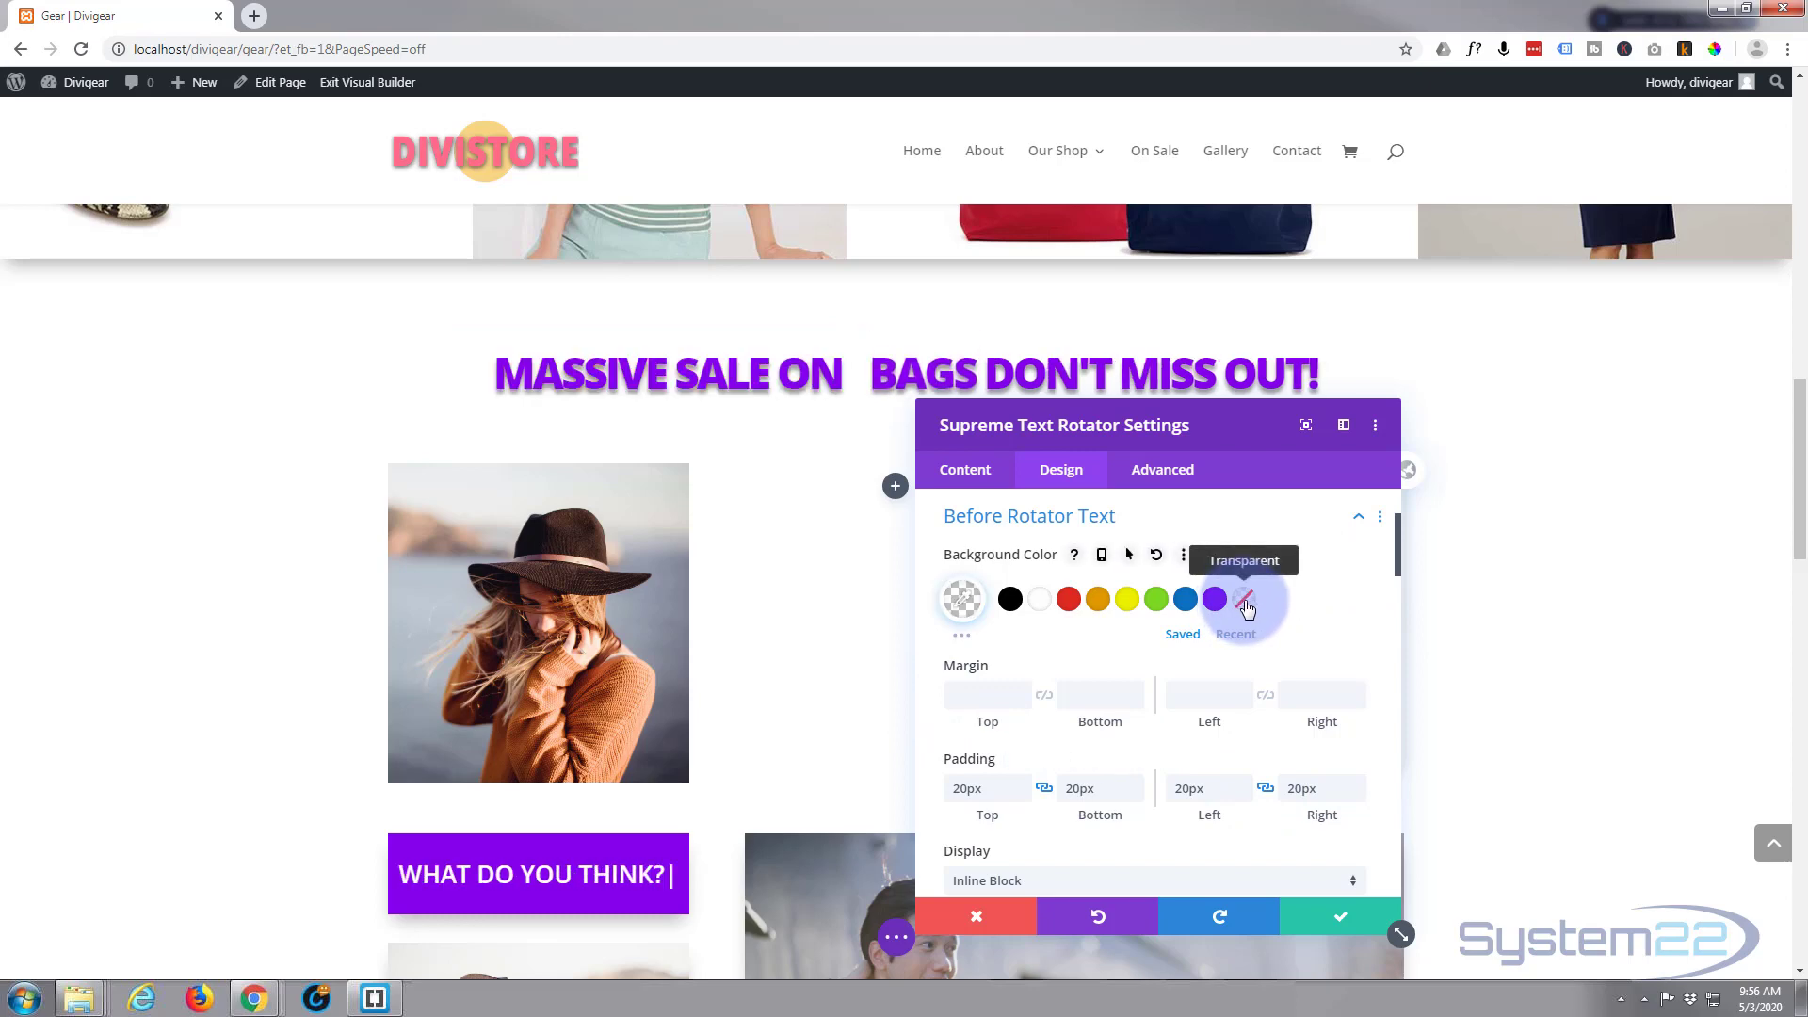
drag(997, 788, 948, 787)
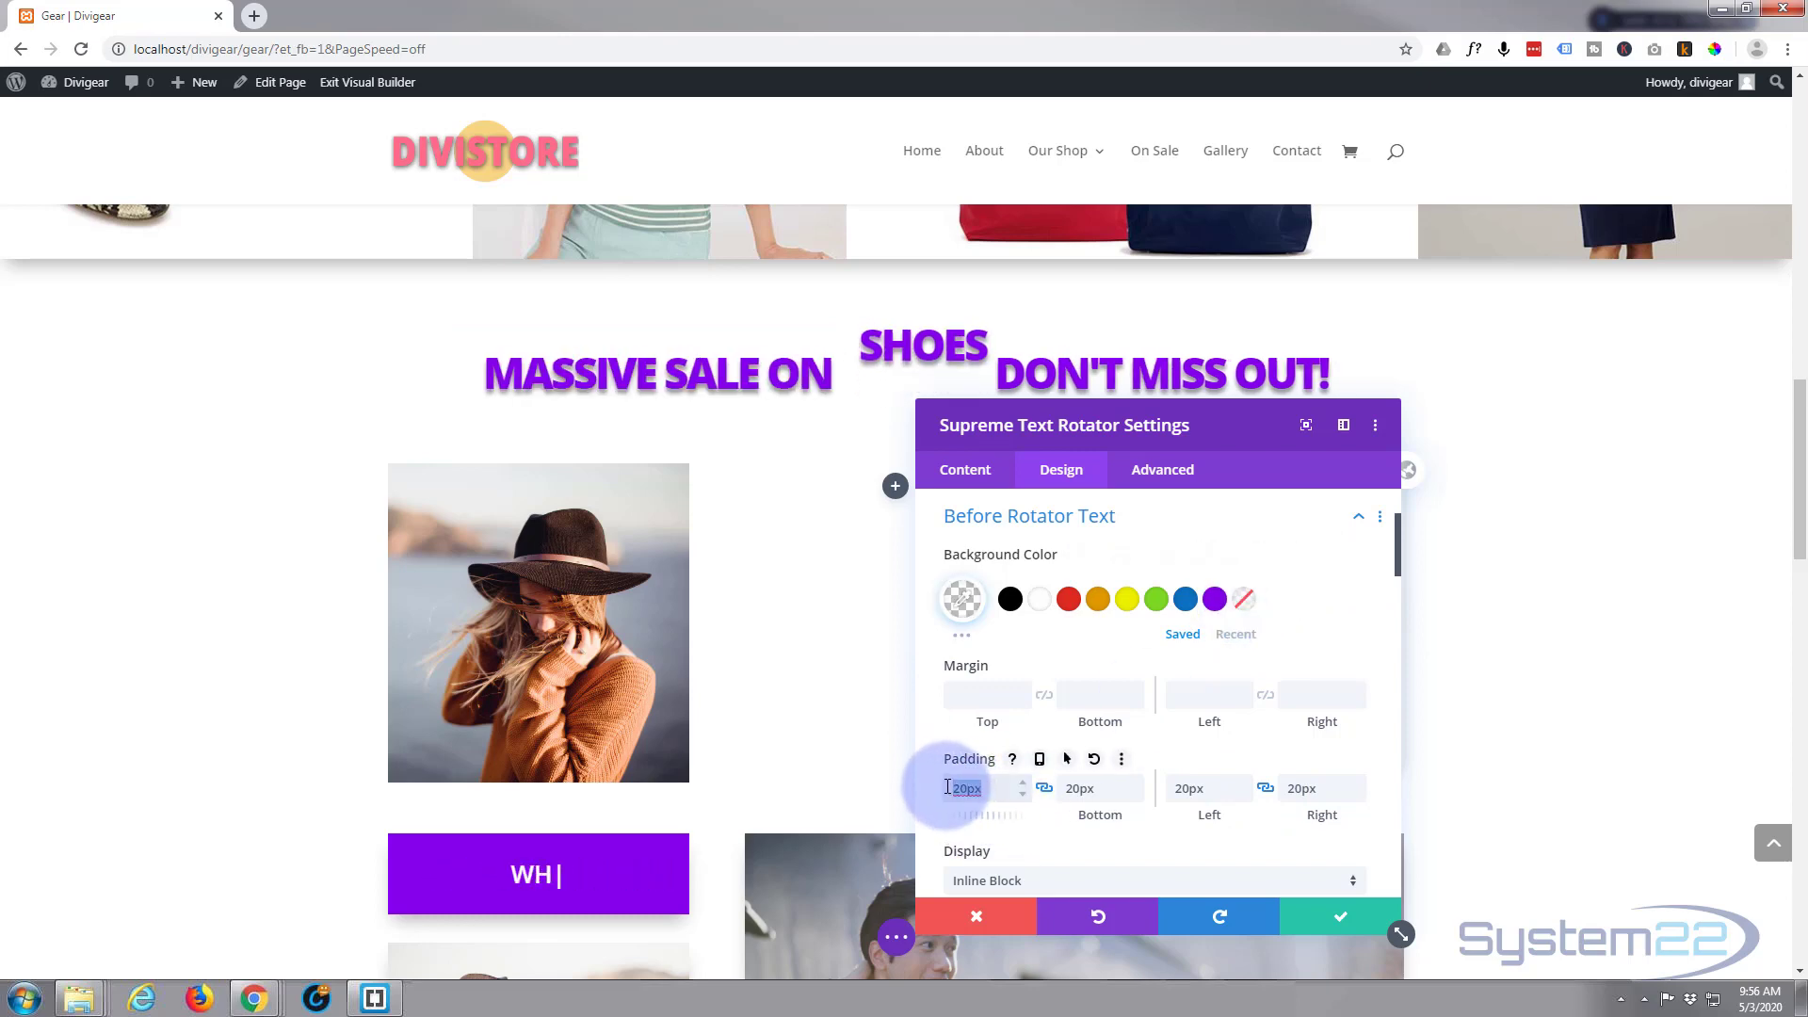
key(BackSpace)
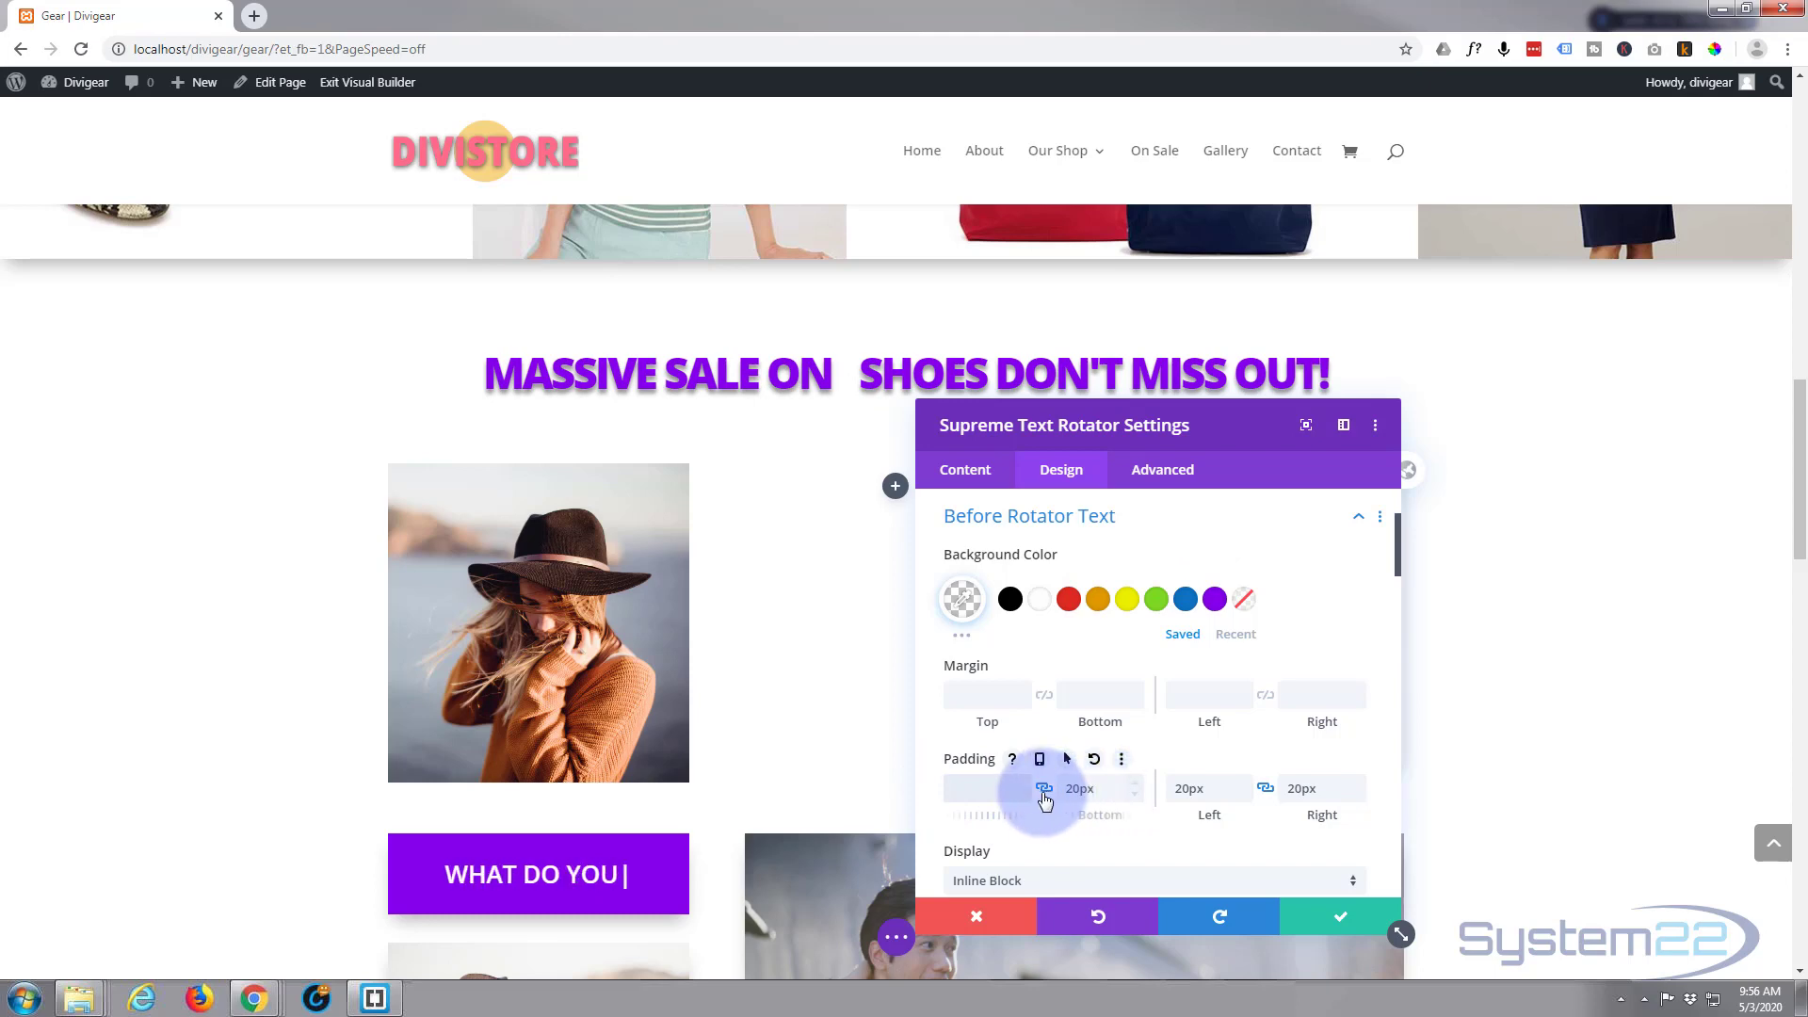
drag(1204, 788, 1130, 789)
key(BackSpace)
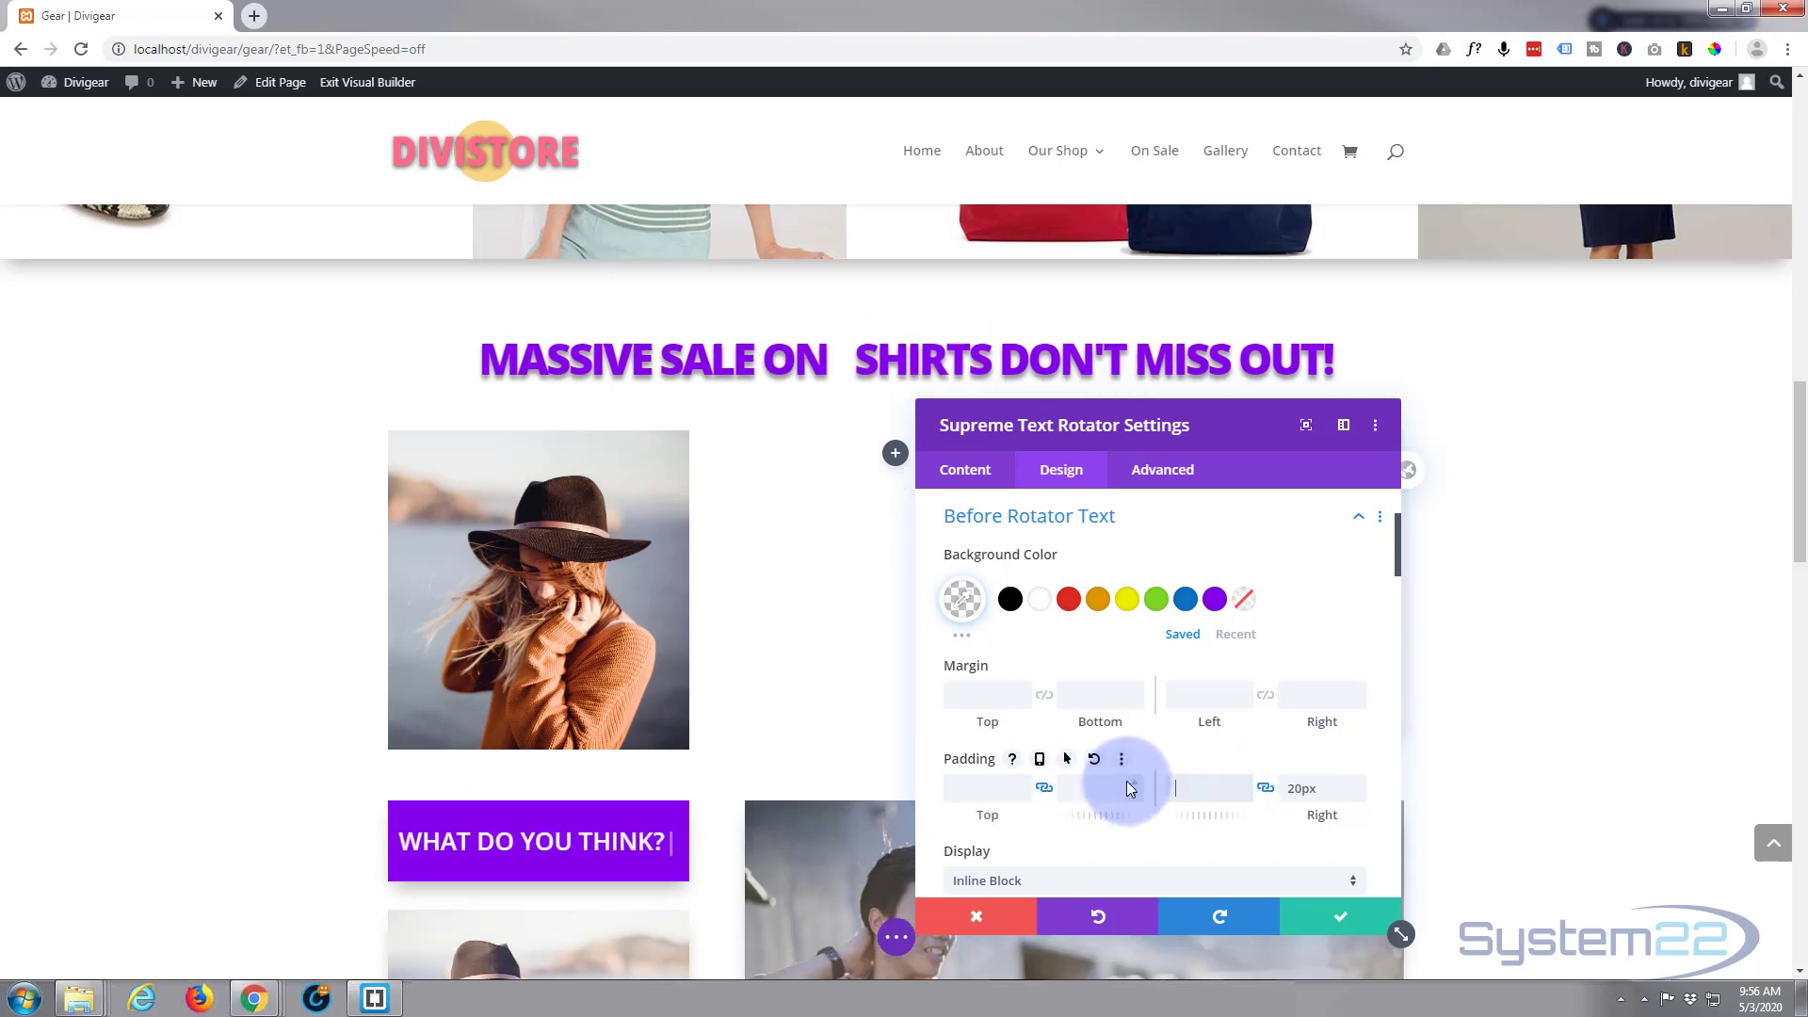
Review the remaining styling options for the before-rotator and rotator text, and save the module settings
scroll(1163, 613, down, 2)
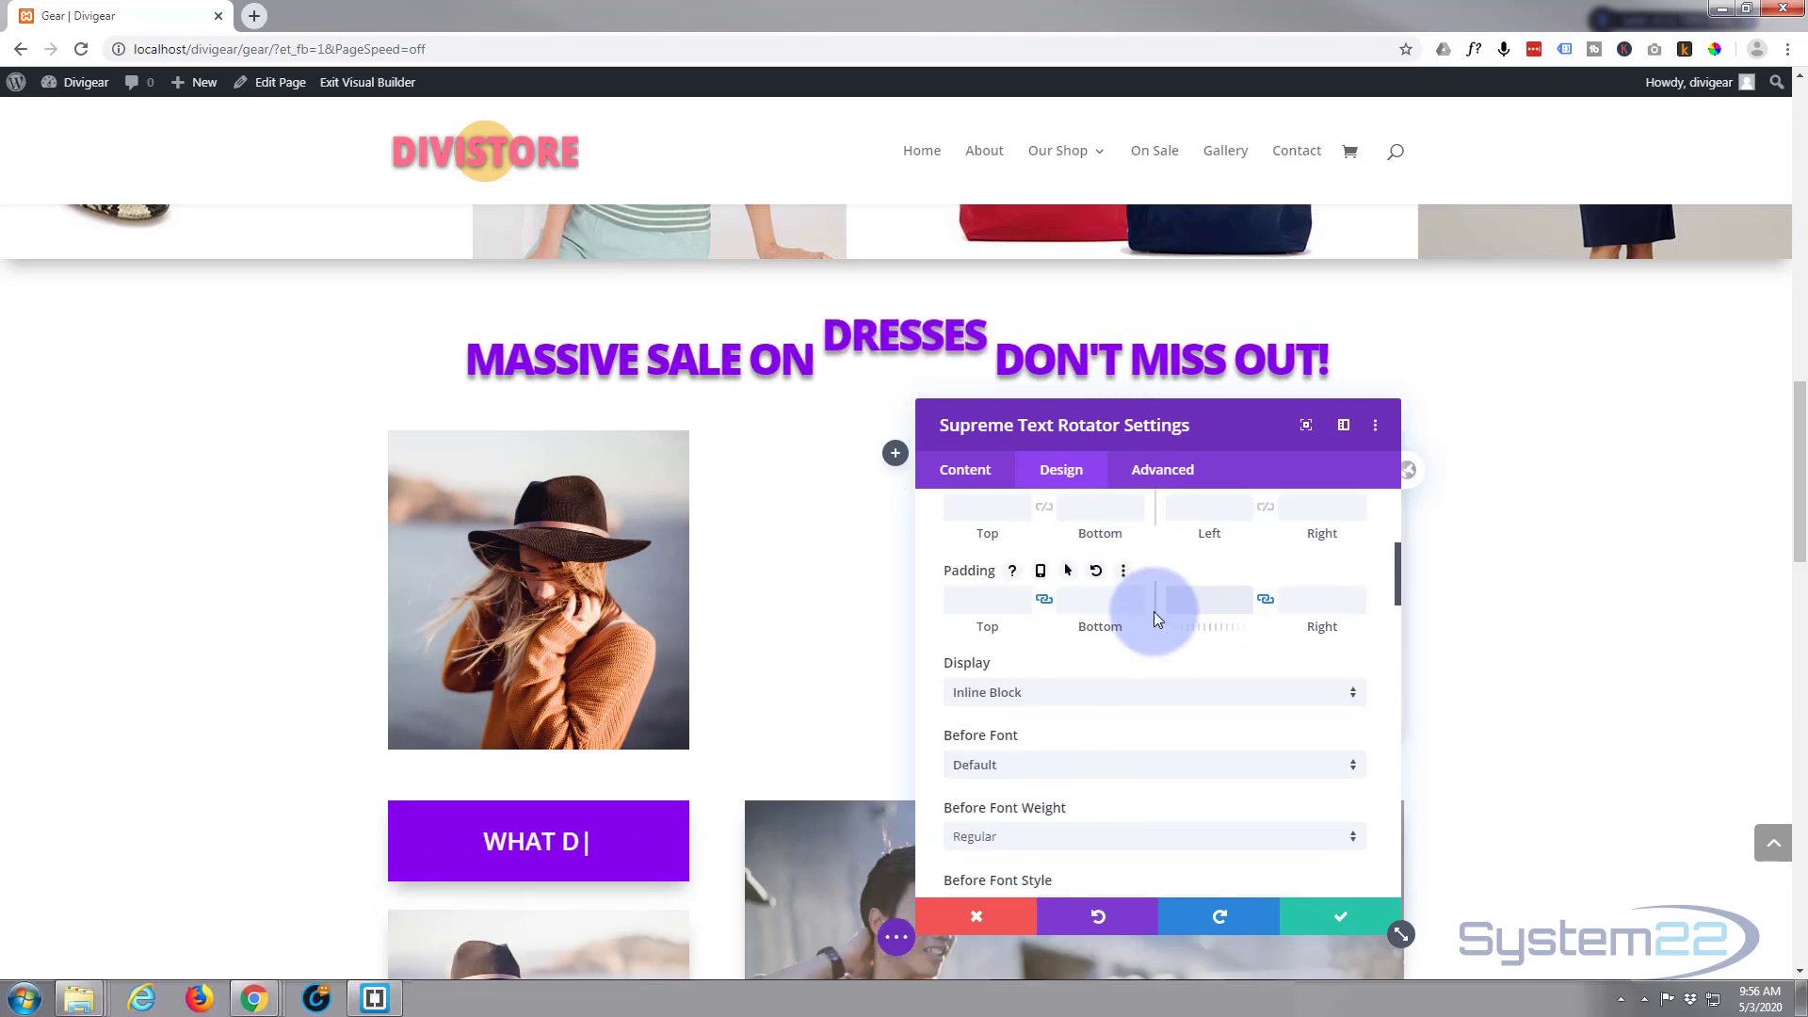
scroll(1157, 619, down, 3)
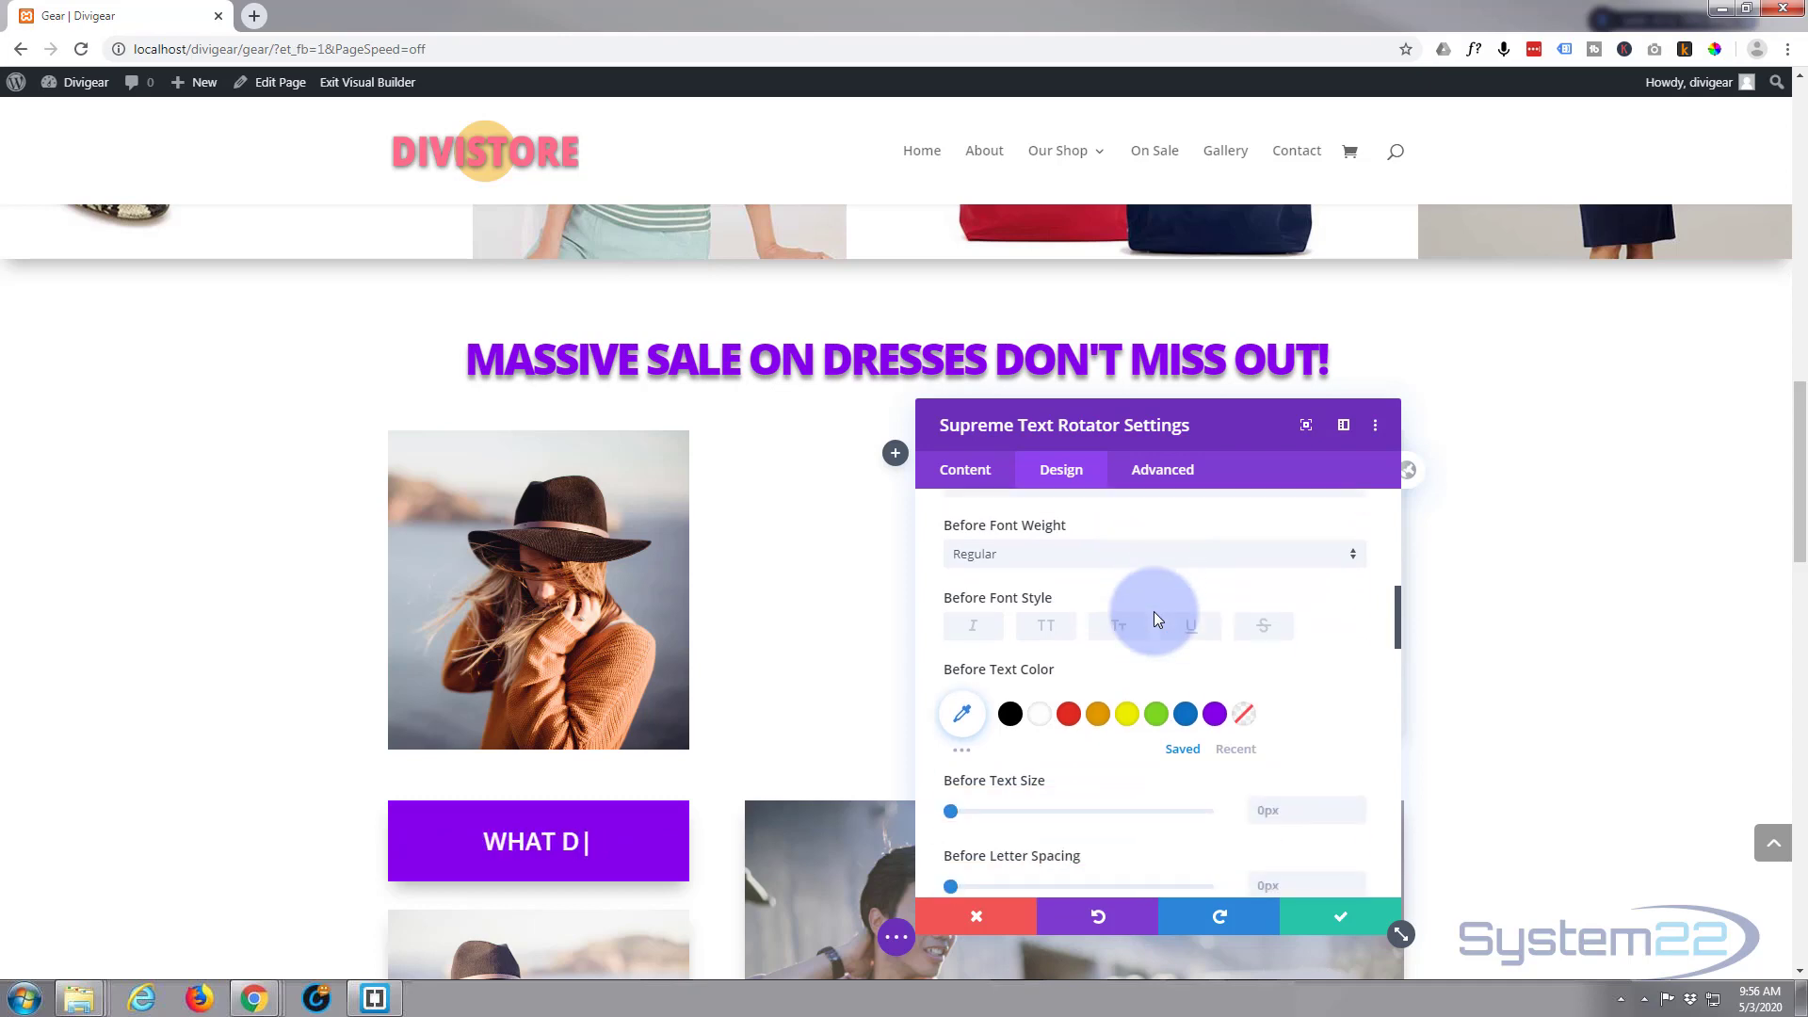
scroll(1157, 619, down, 2)
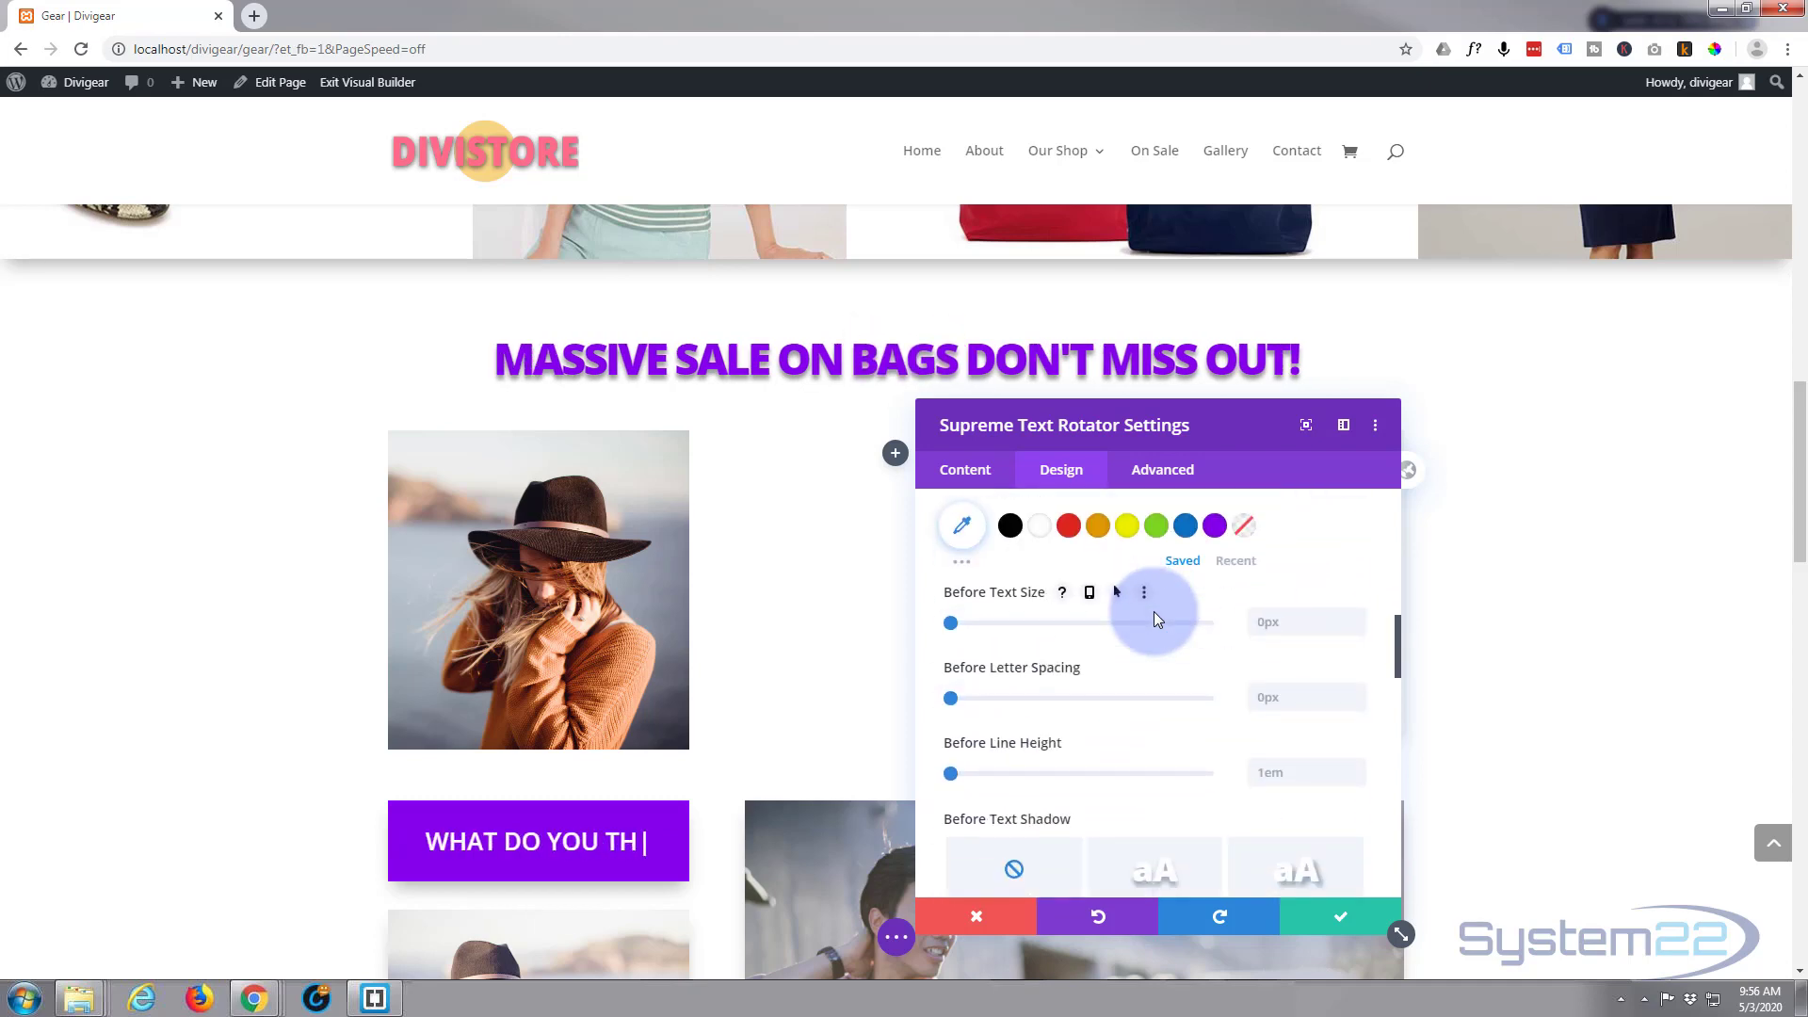
scroll(1157, 619, down, 2)
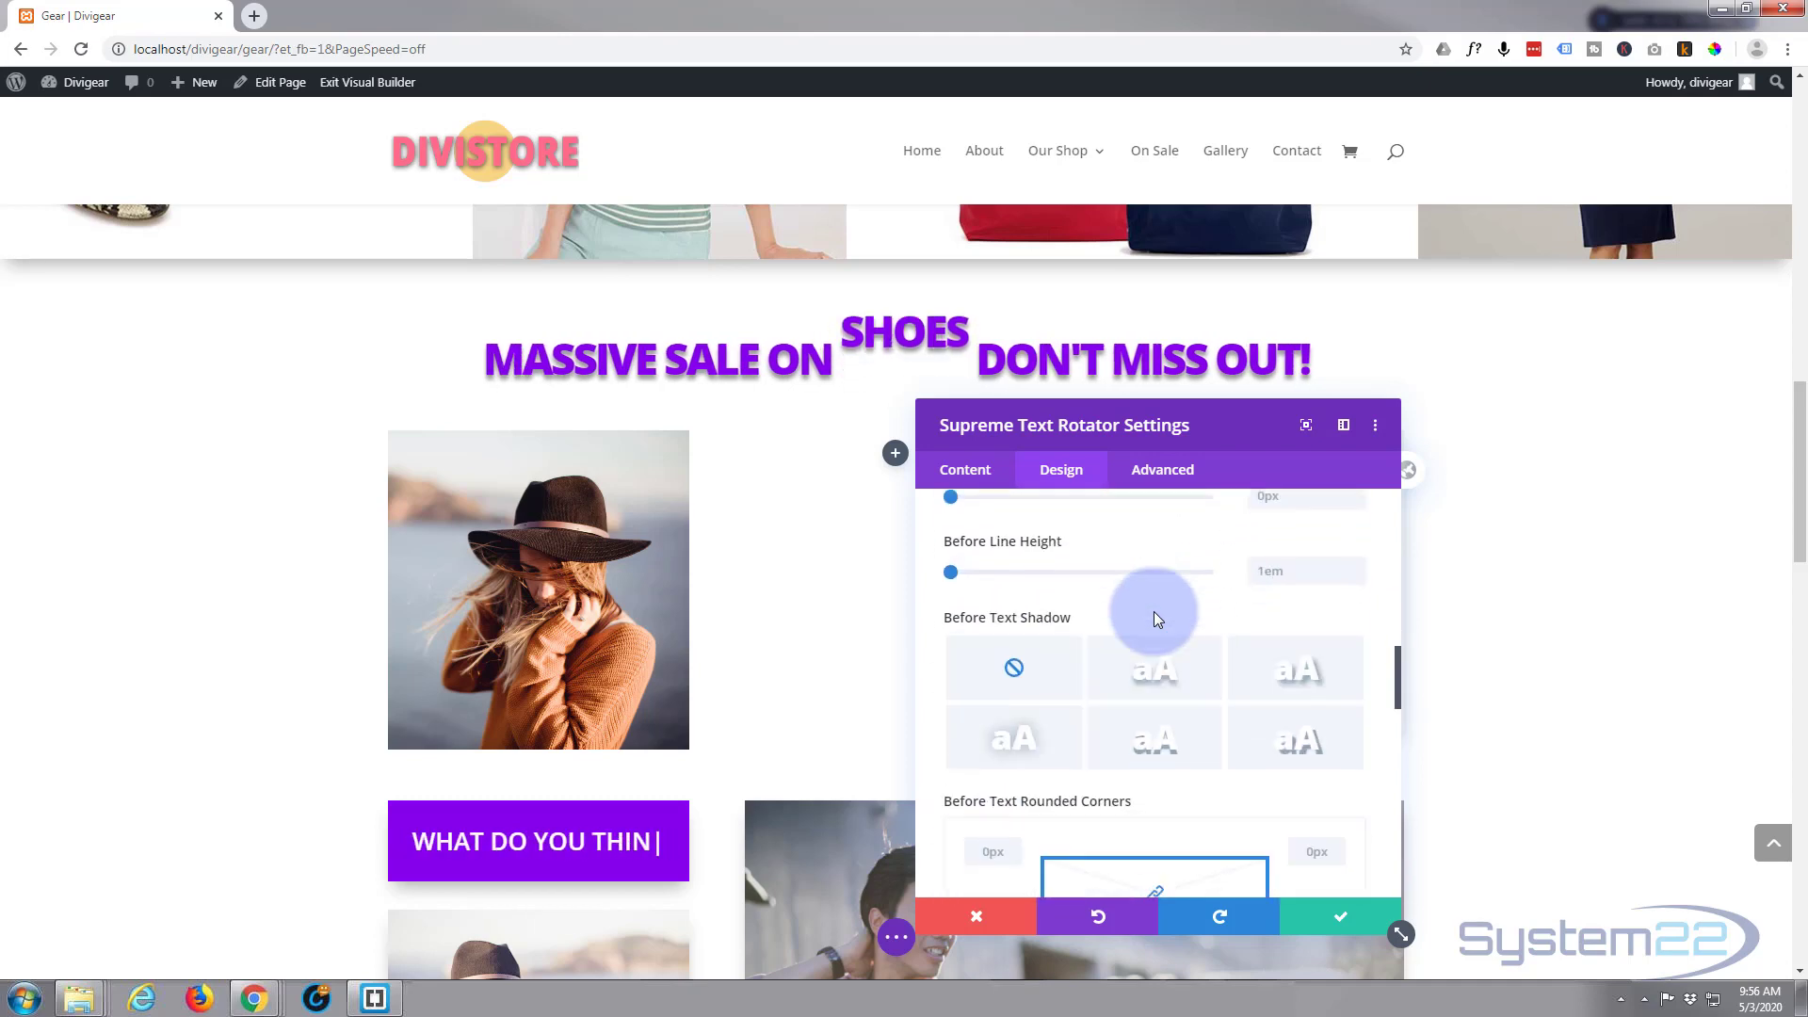
scroll(1158, 619, down, 8)
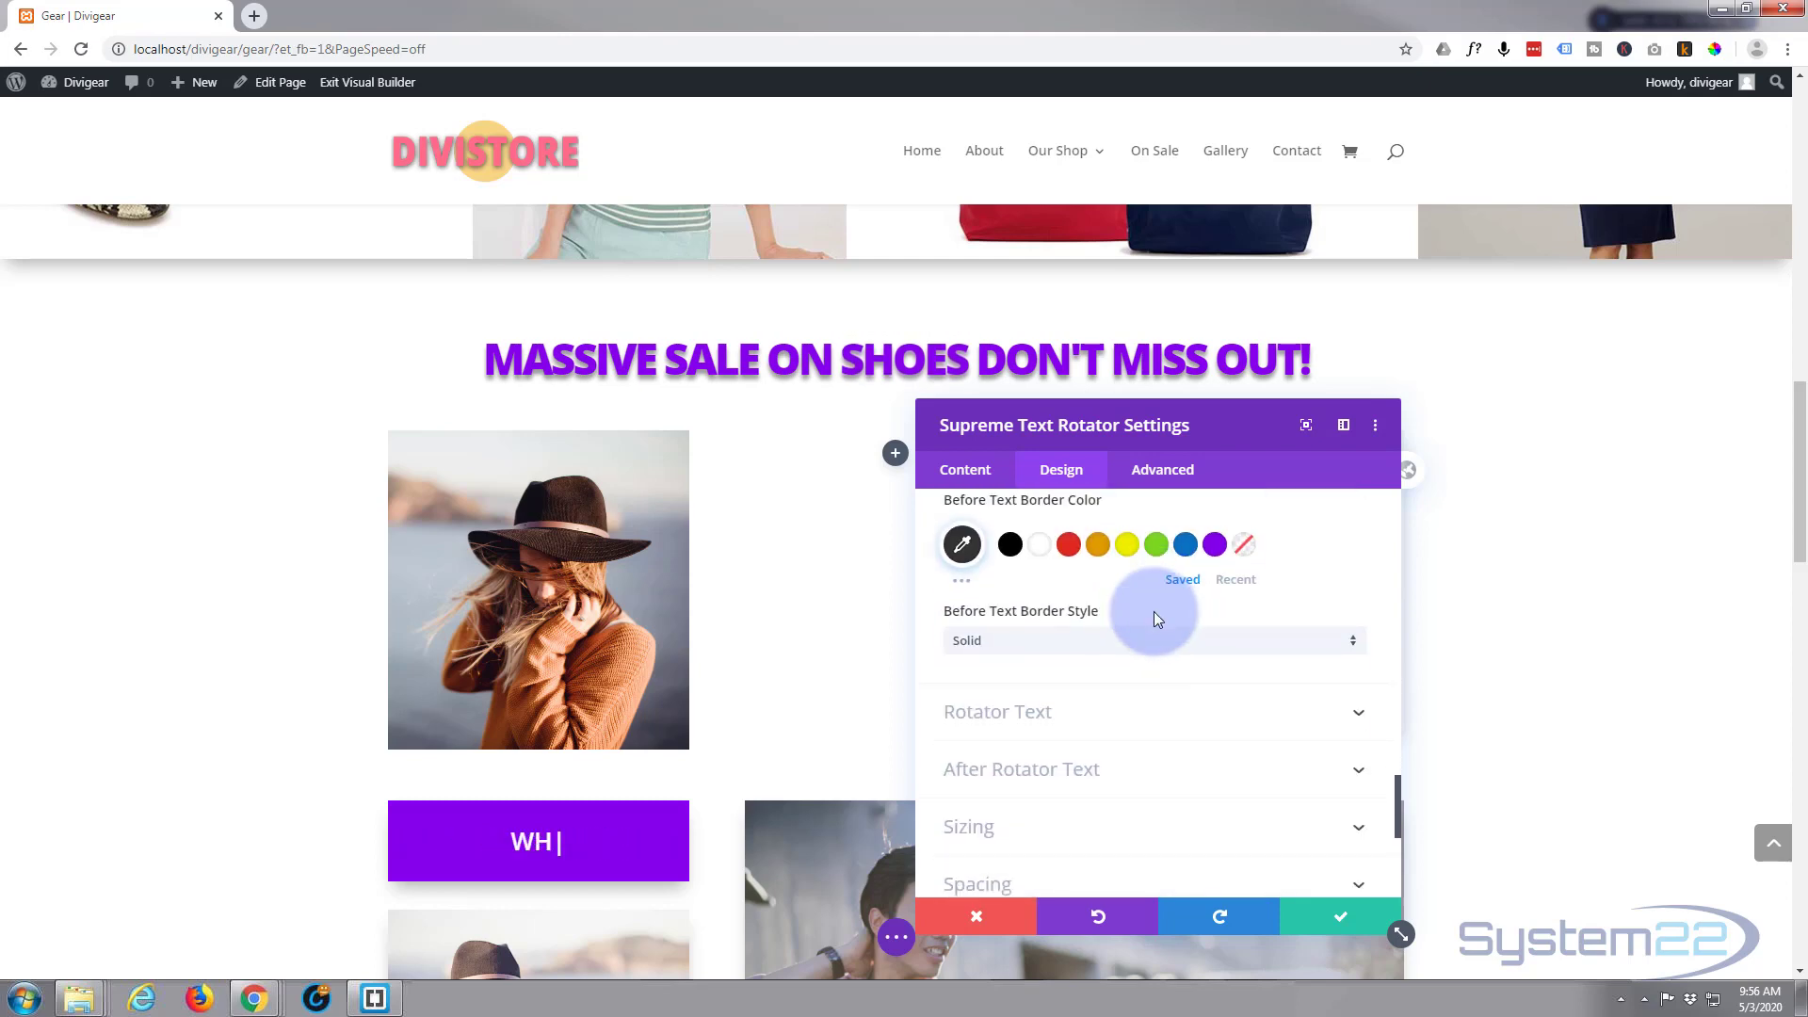
scroll(1158, 619, down, 2)
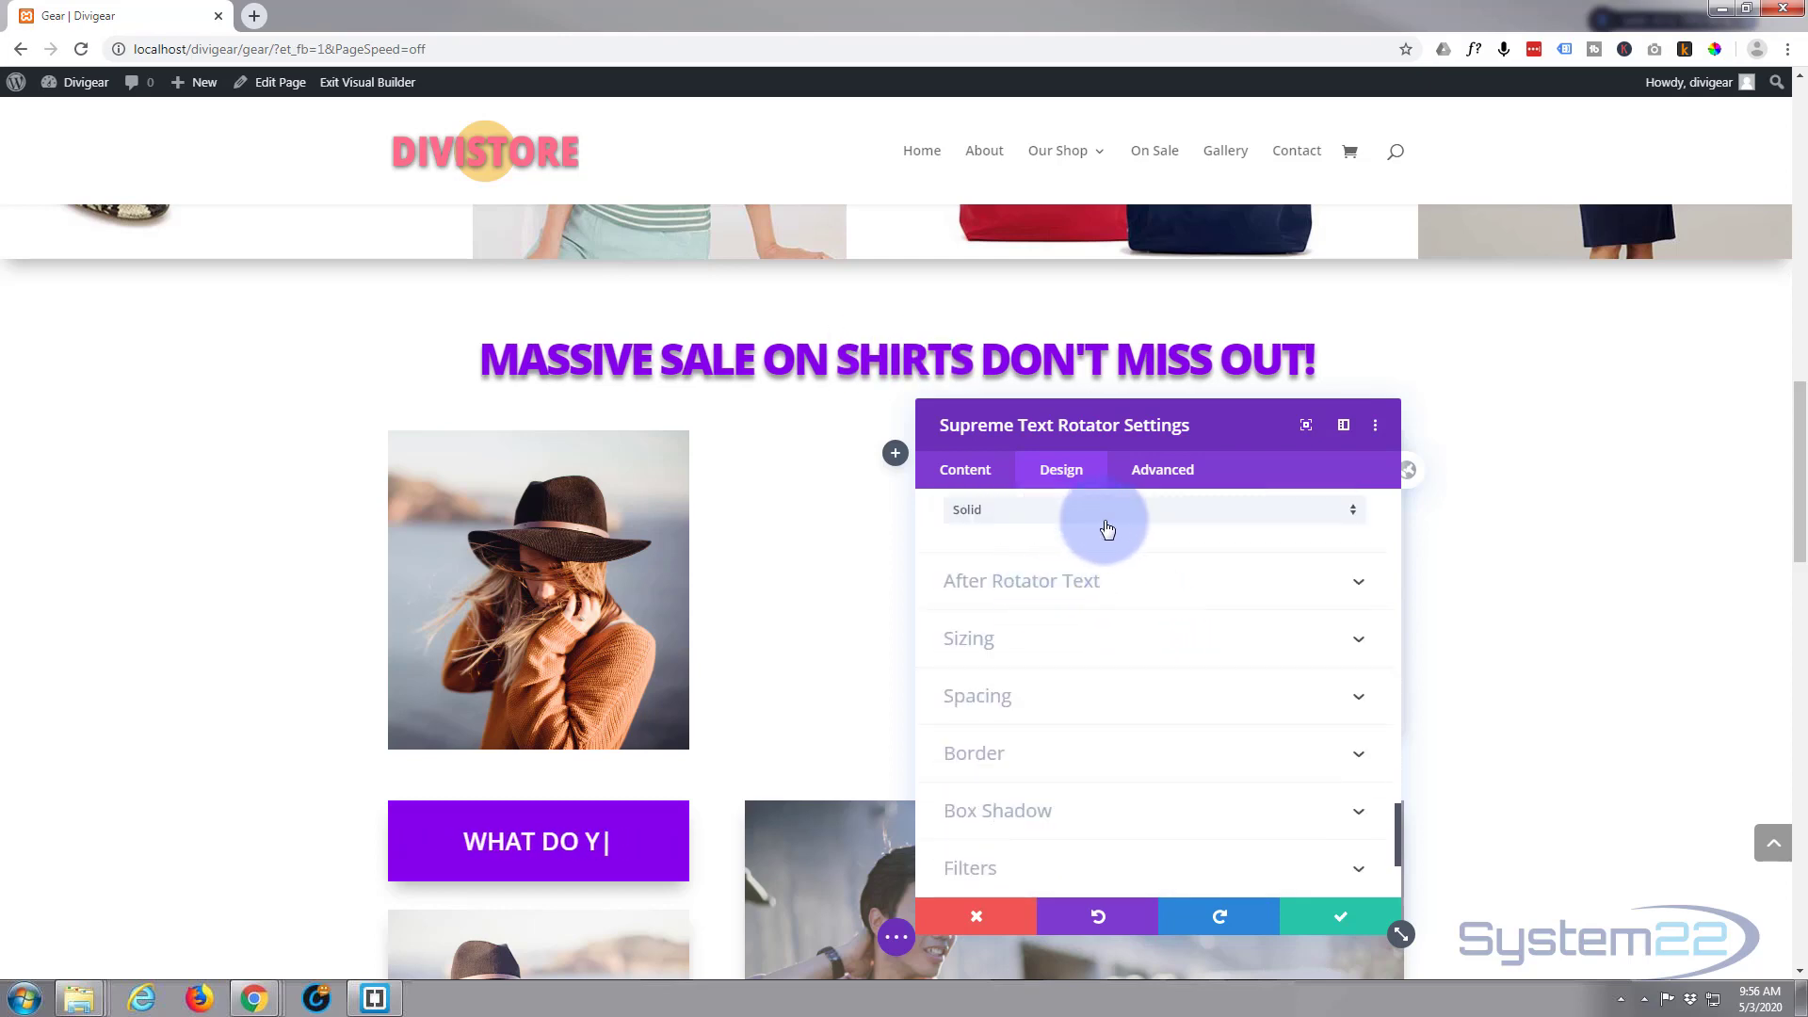
scroll(1108, 530, up, 12)
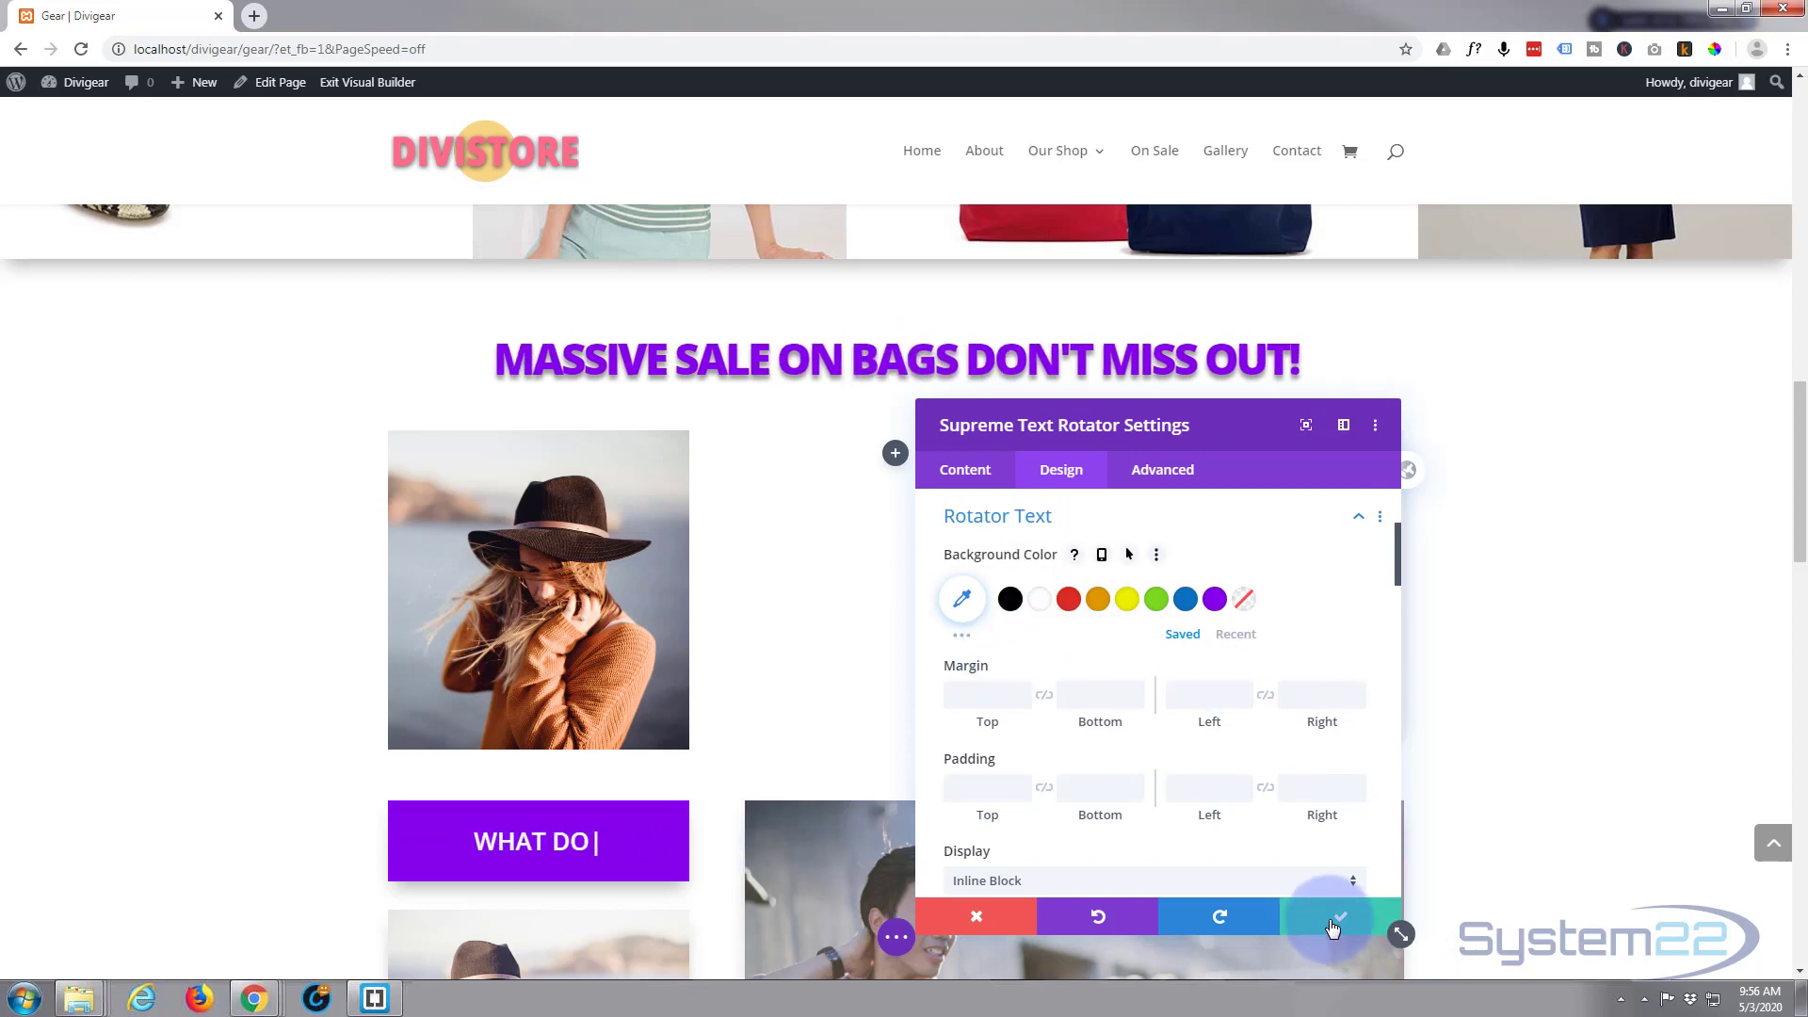
click(1332, 930)
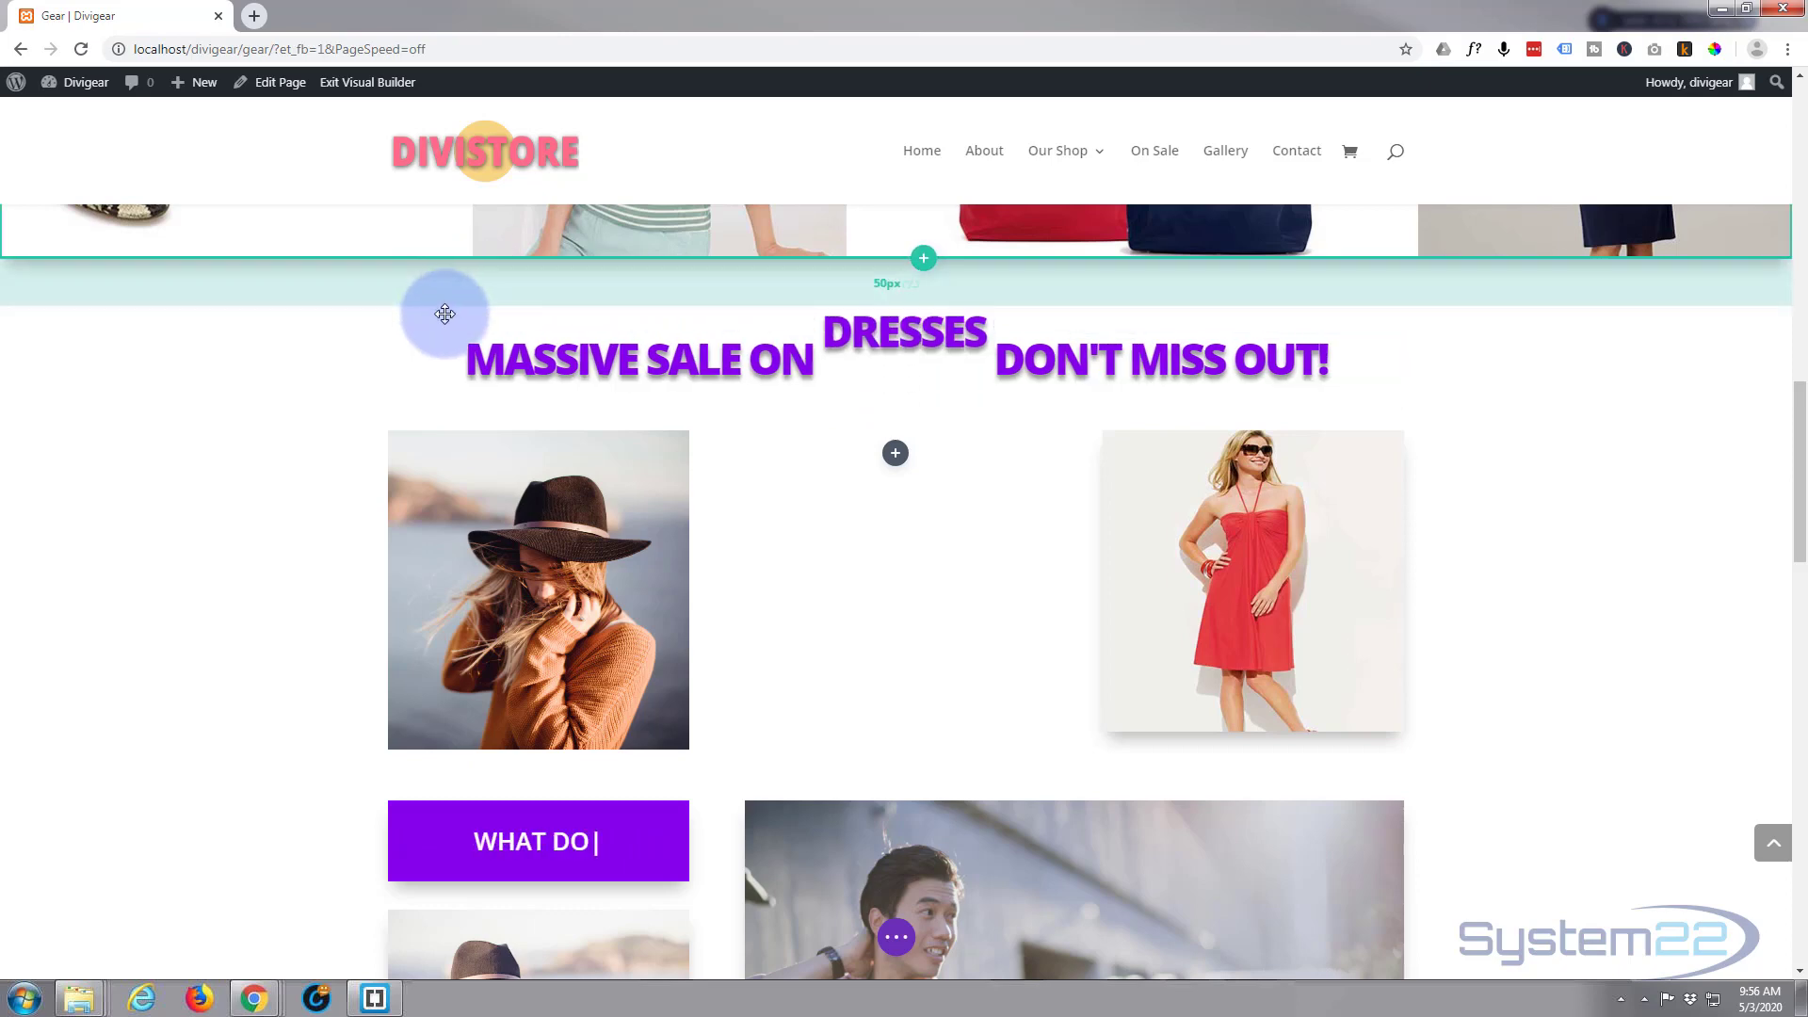
Set both the width and the maximum width of the sale banner's row to 100%
mouse_move(432, 294)
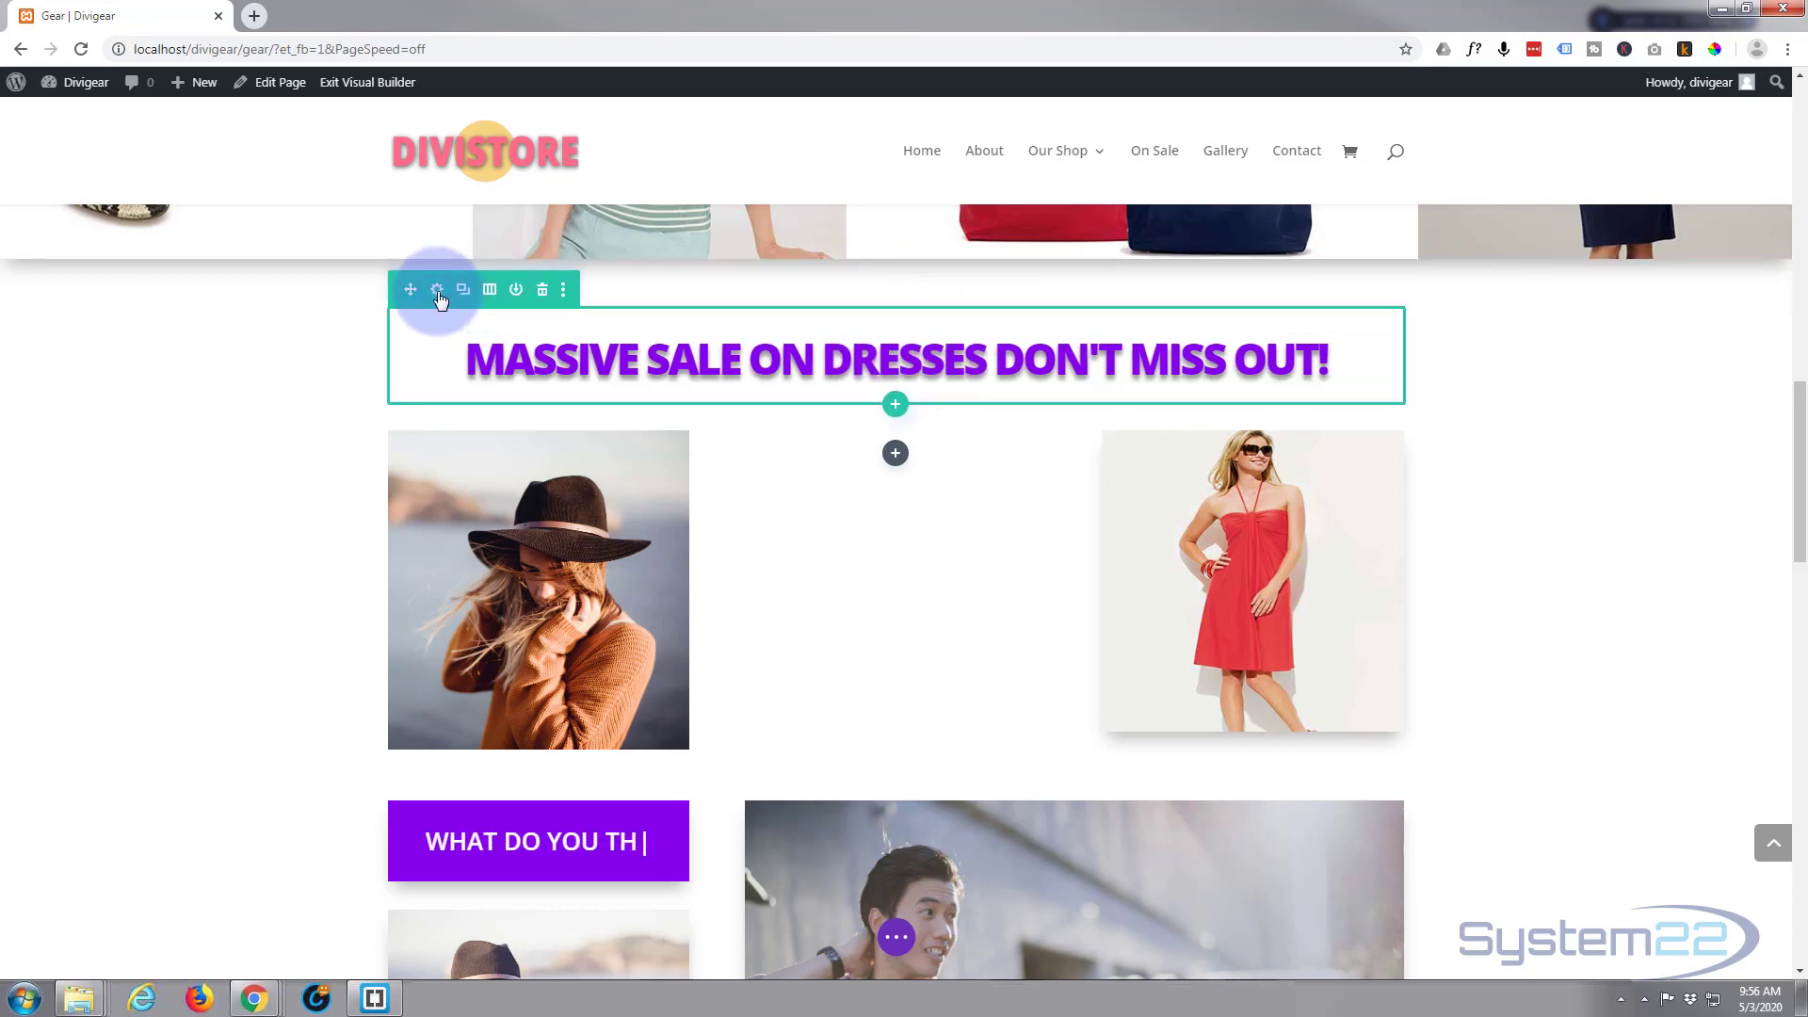
click(437, 291)
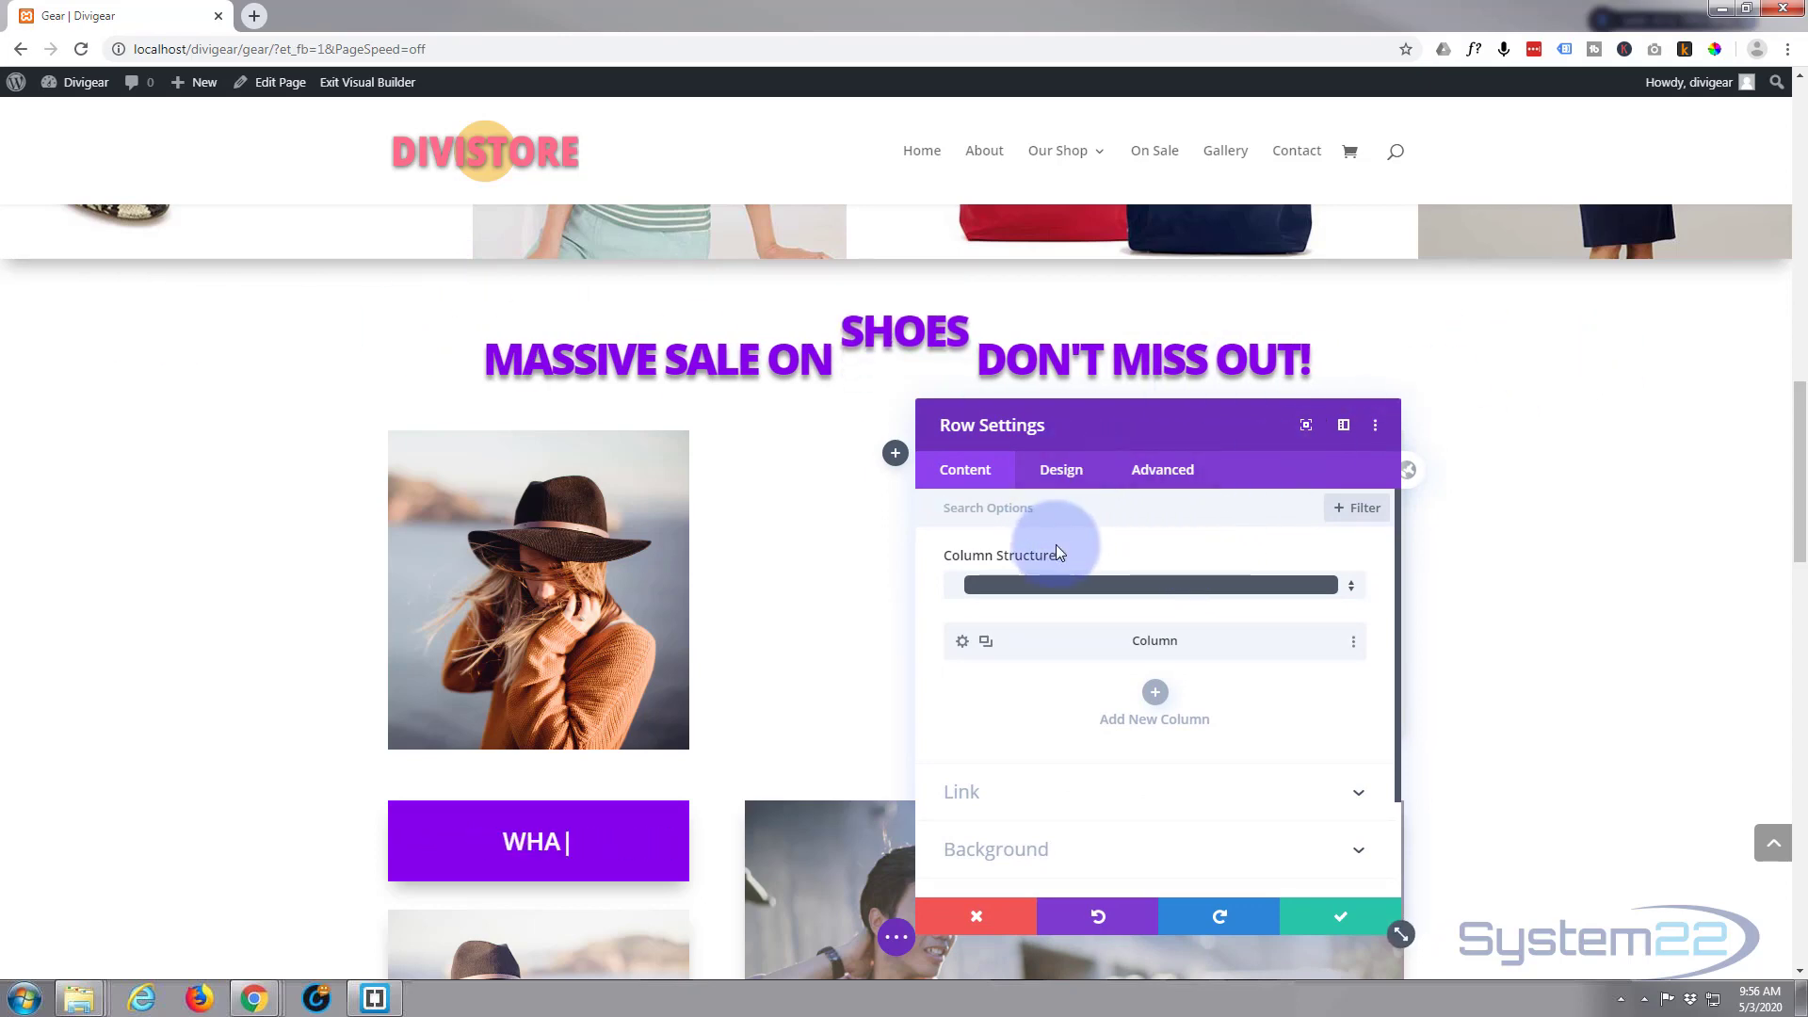
click(1061, 469)
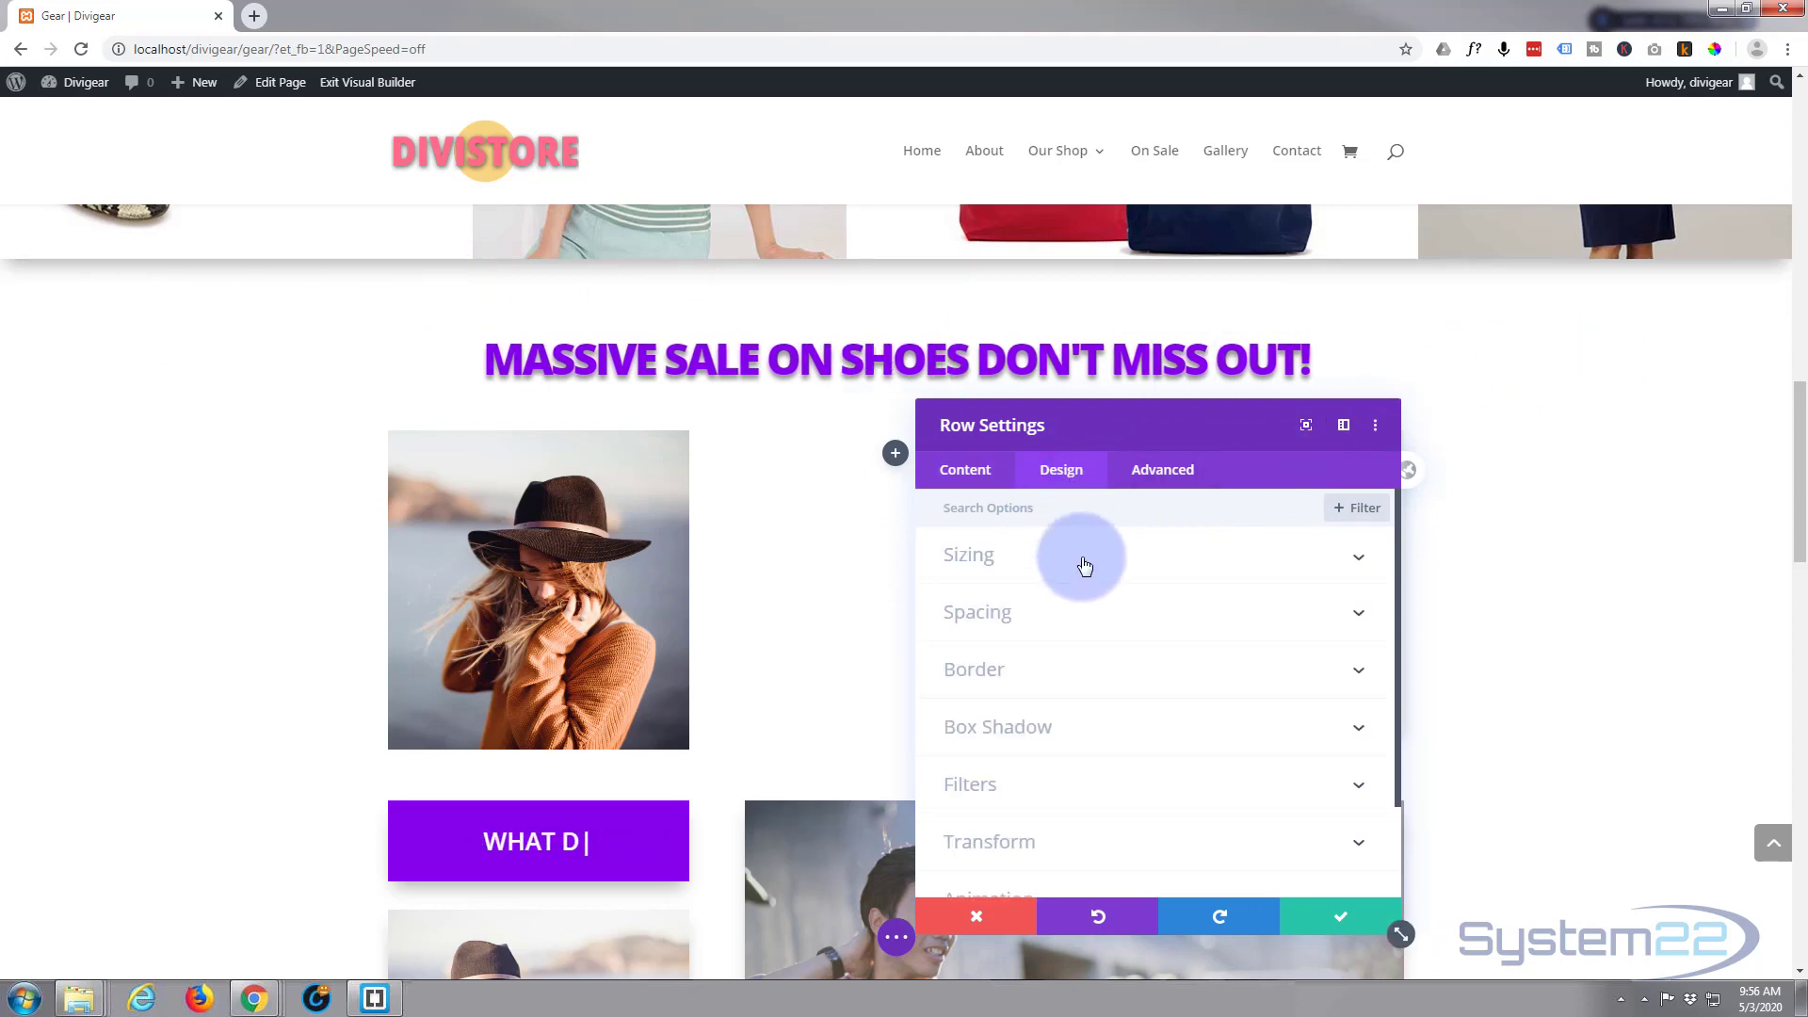
click(1085, 565)
scroll(1184, 614, down, 1)
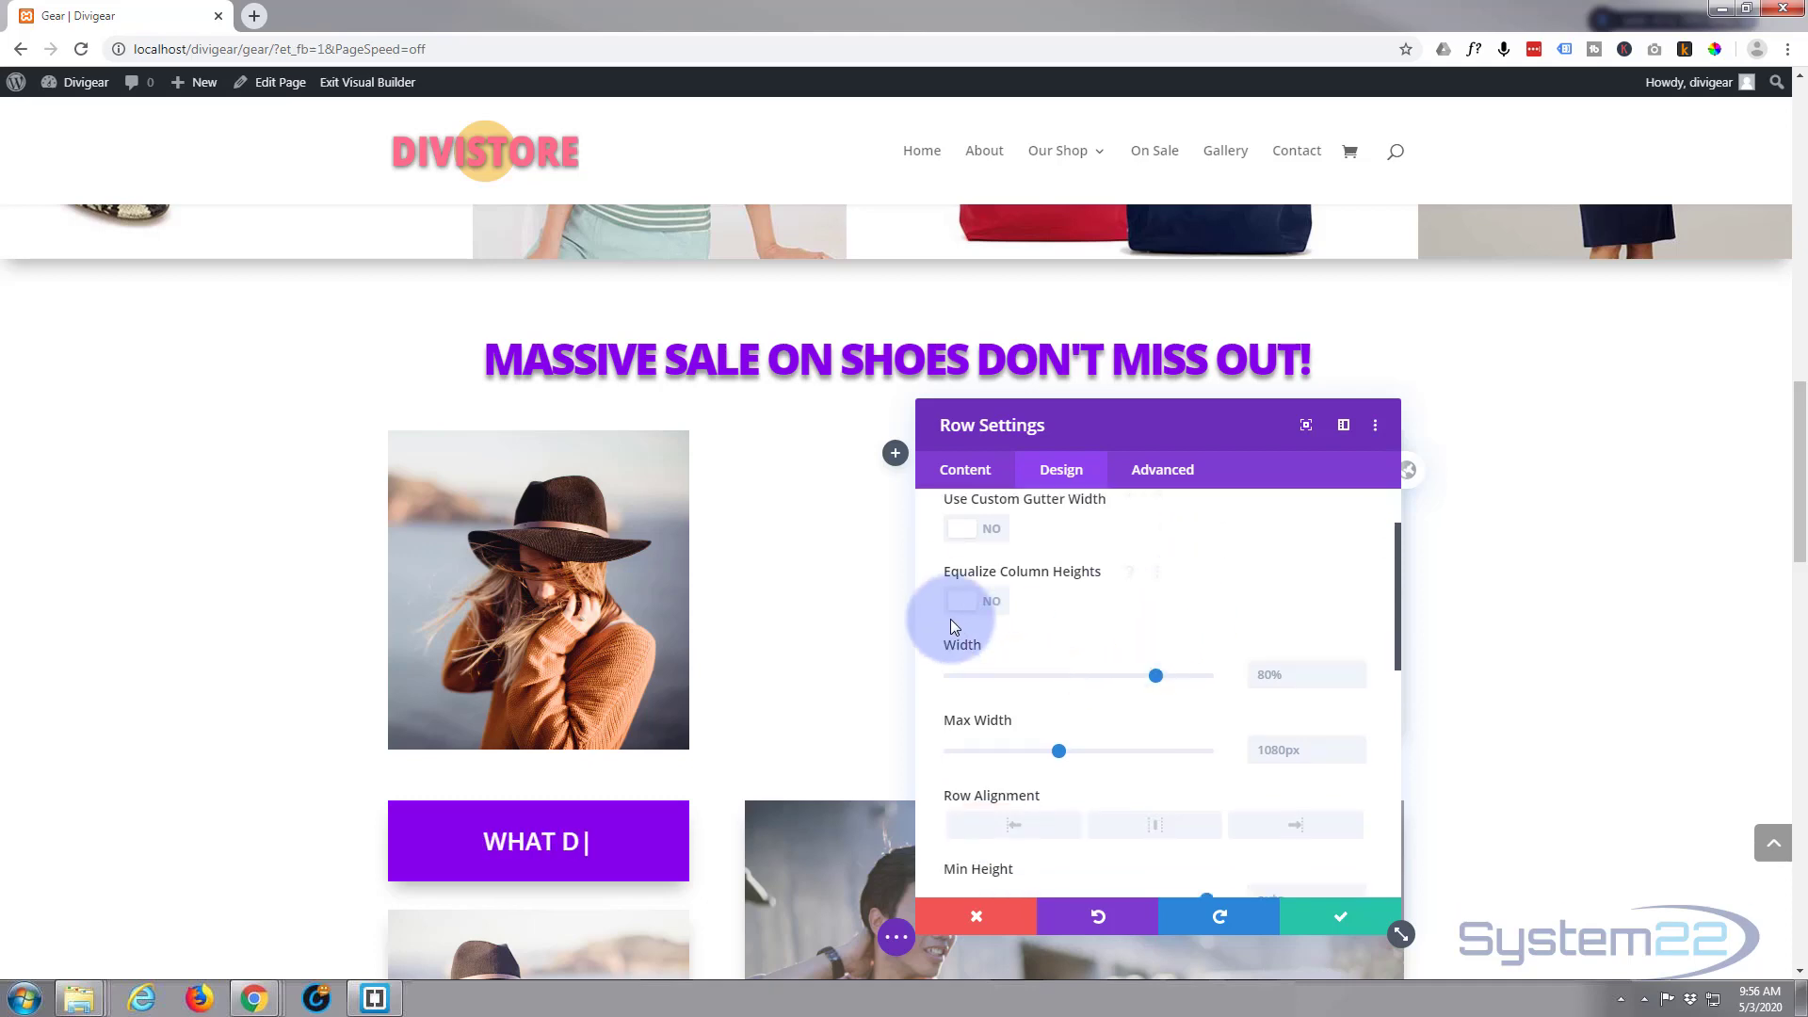
drag(1157, 677, 1241, 690)
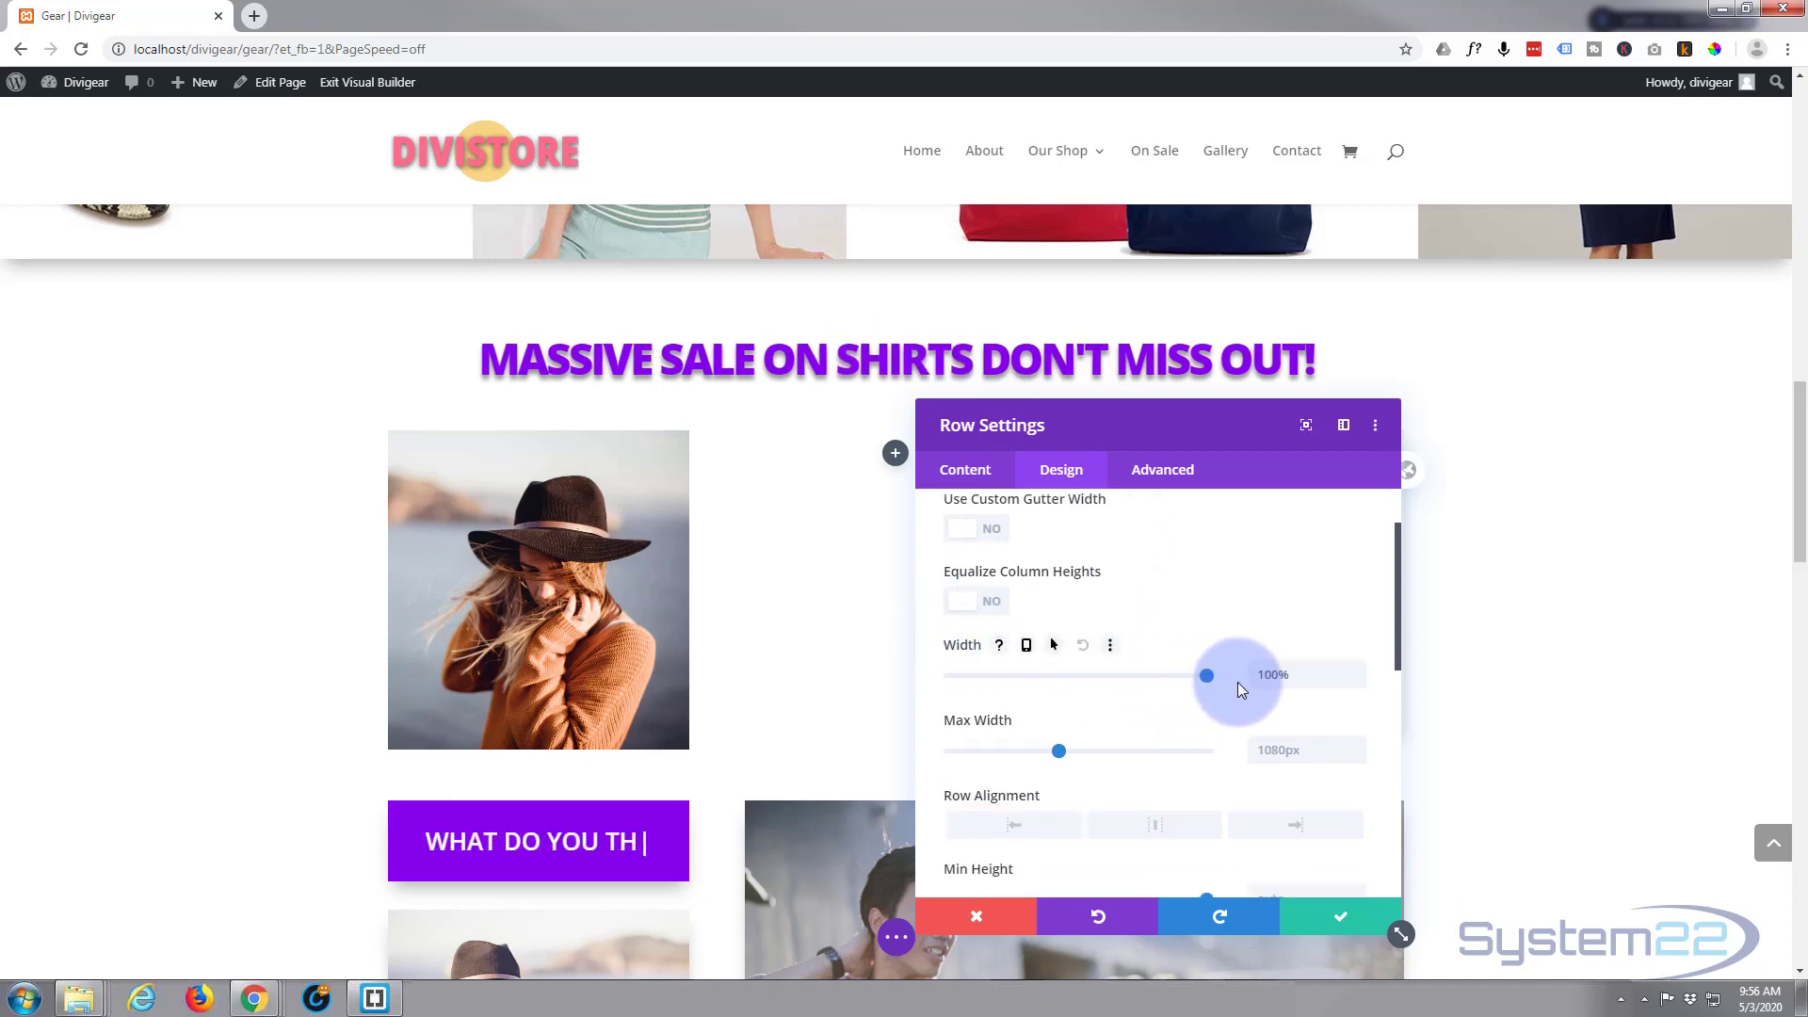
double_click(1252, 675)
key(ctrl+c)
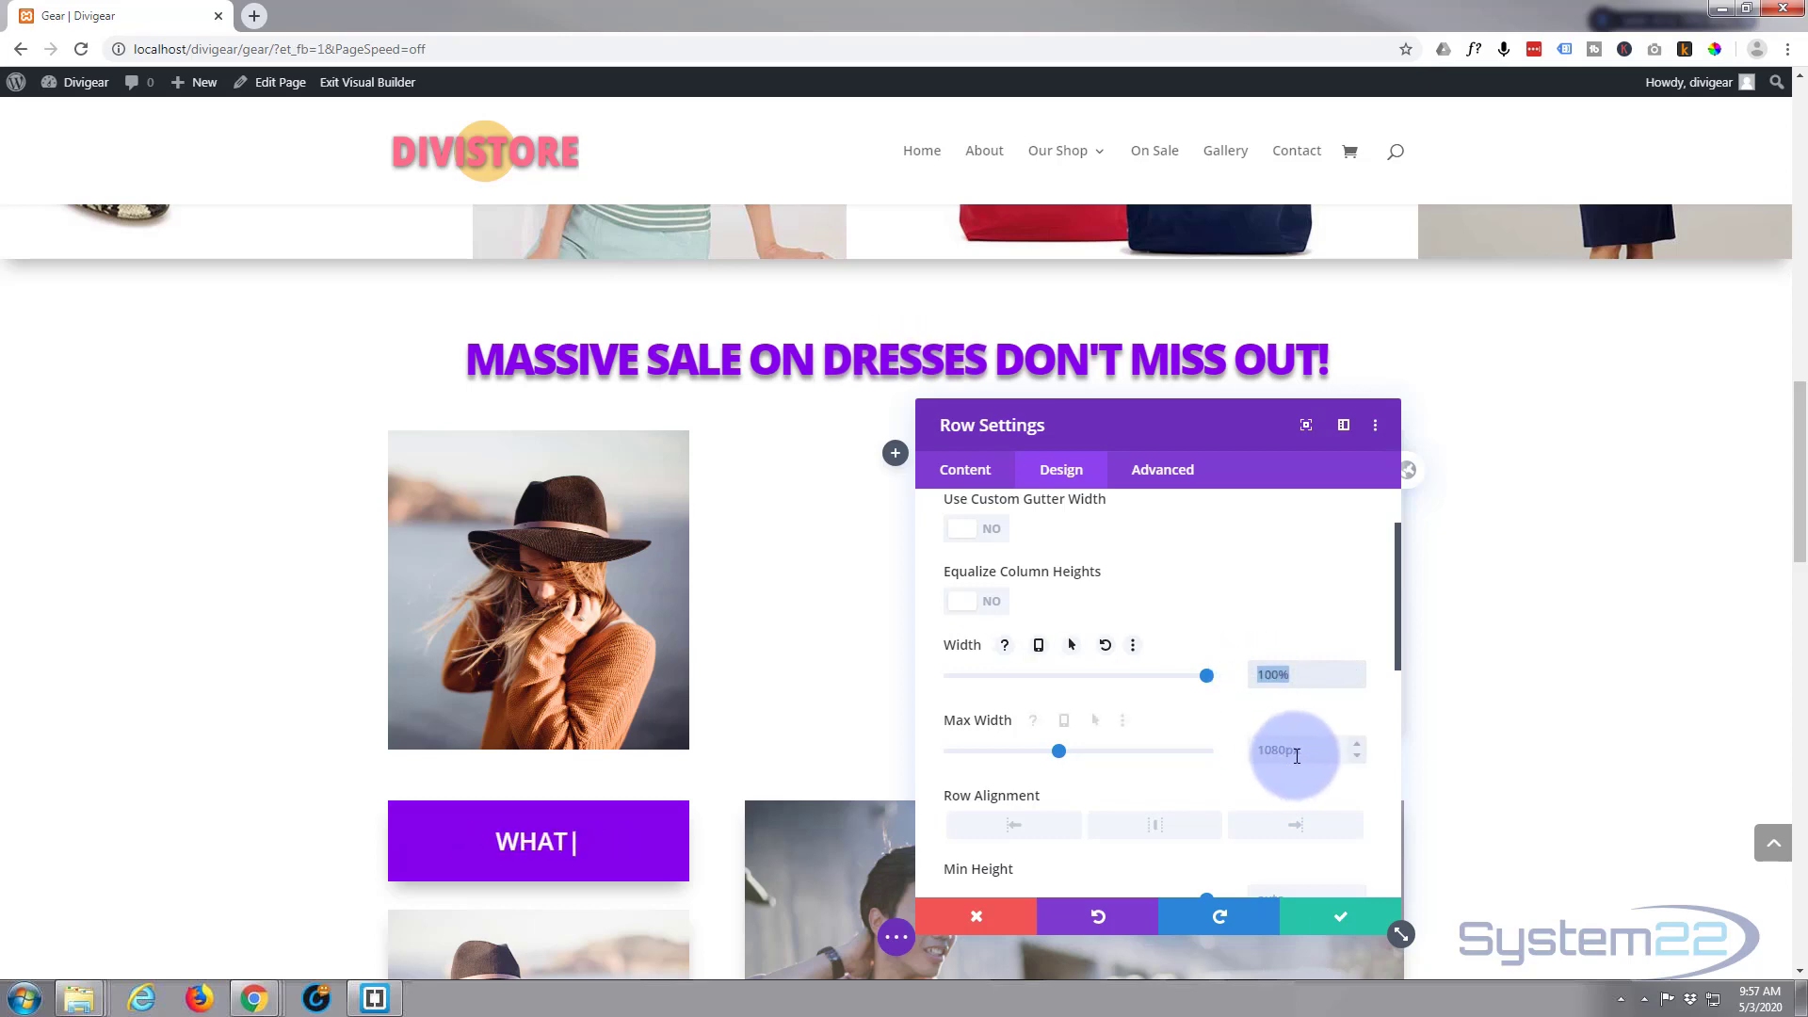
click(1276, 752)
key(ctrl+v)
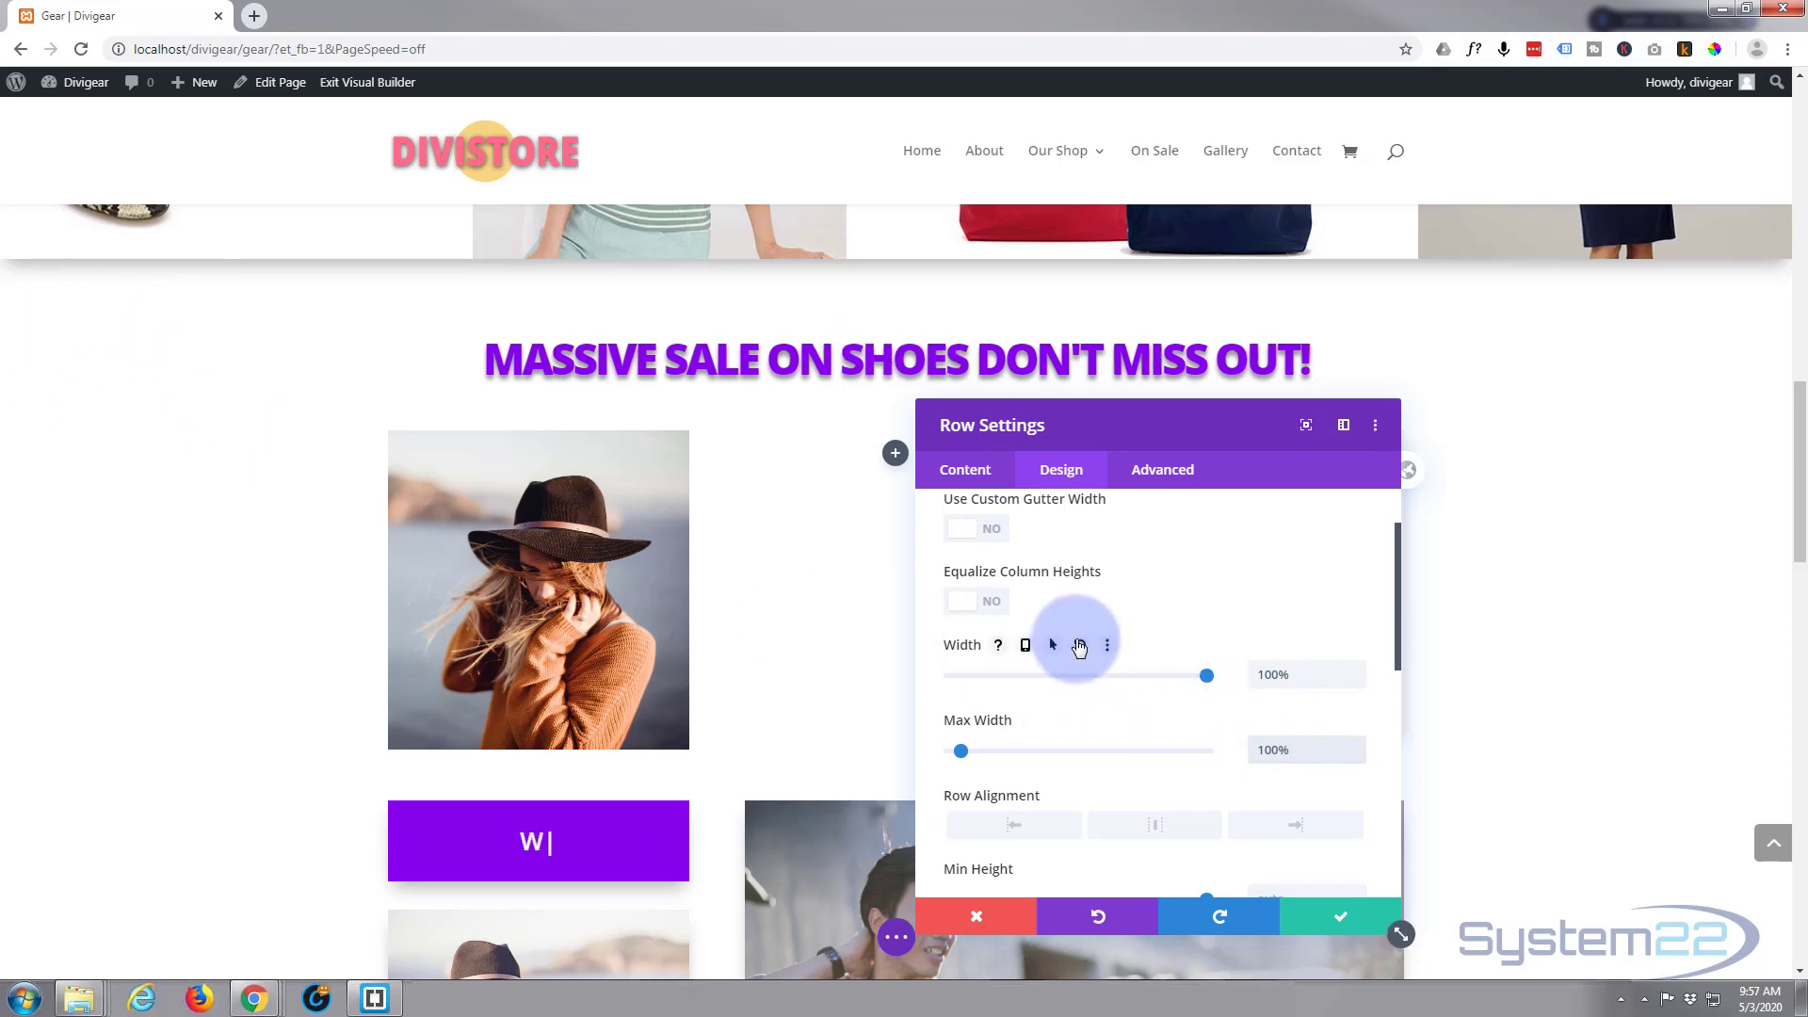
Open the row's background color options and copy the pink hex code FF6C89 from the DIVISTORE logo with the ColorPick Eyedropper
click(980, 478)
click(1069, 694)
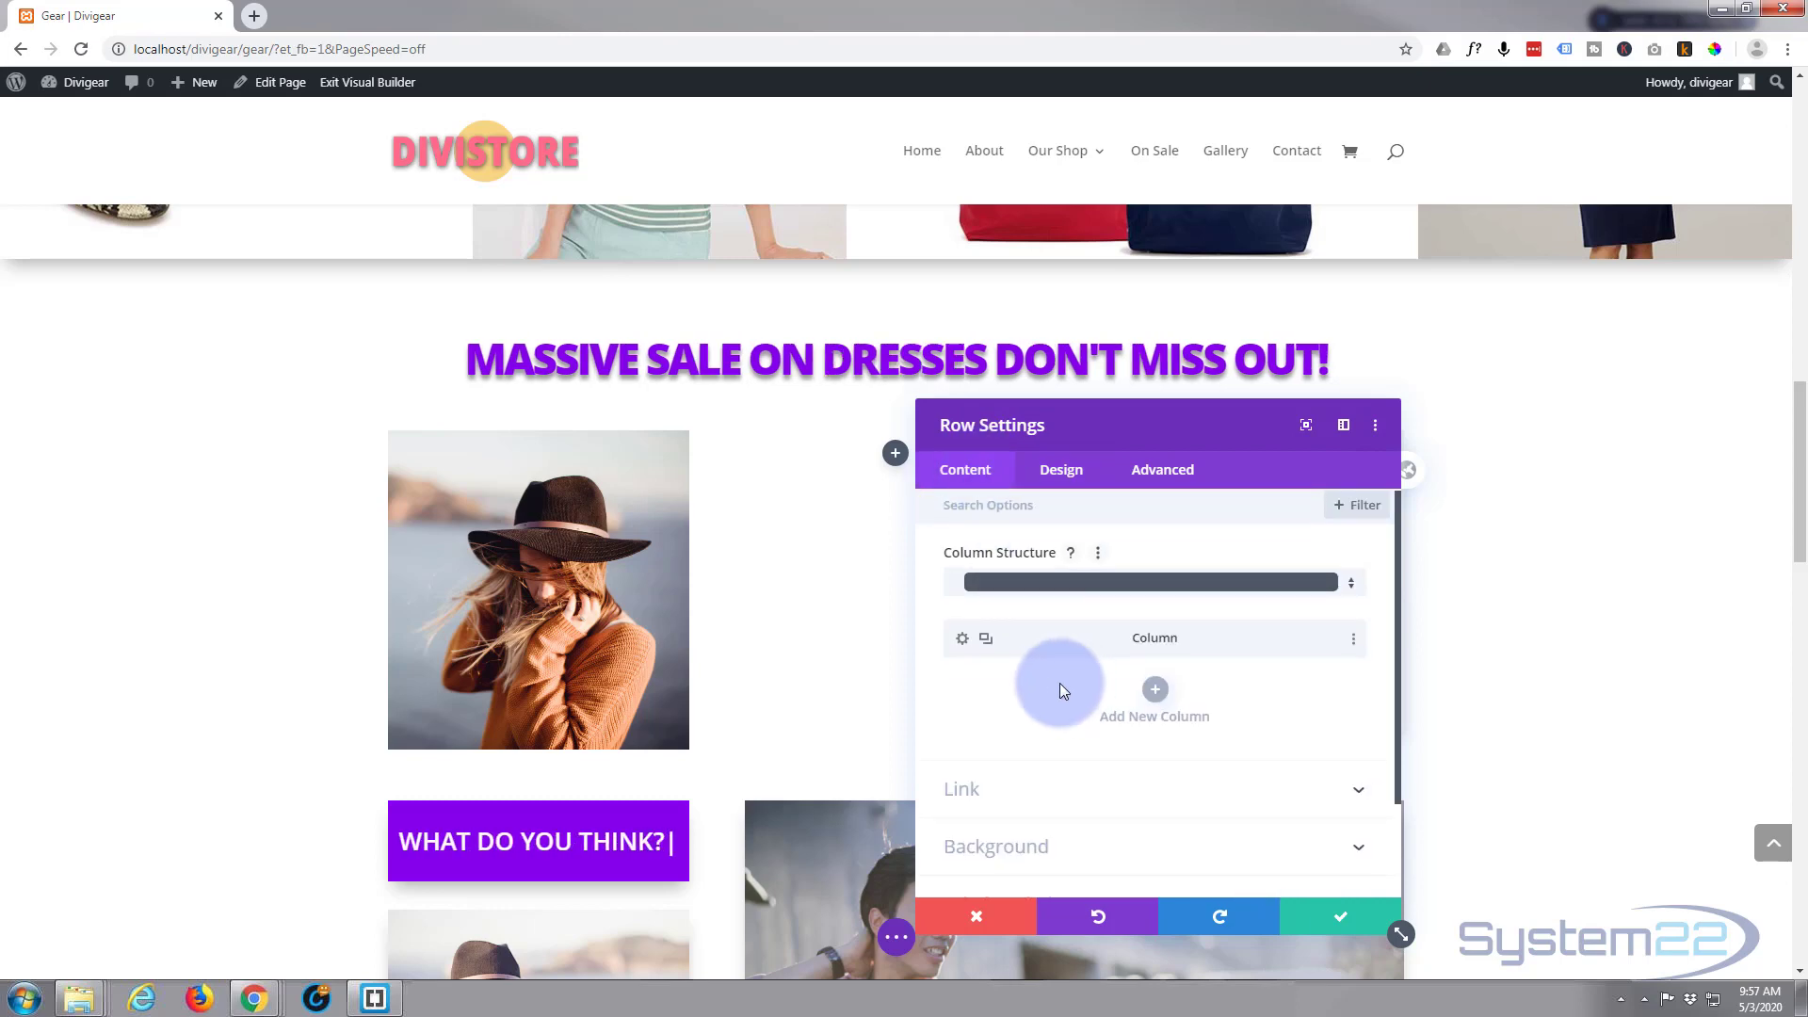
scroll(1067, 693, down, 2)
click(1142, 735)
scroll(989, 715, down, 1)
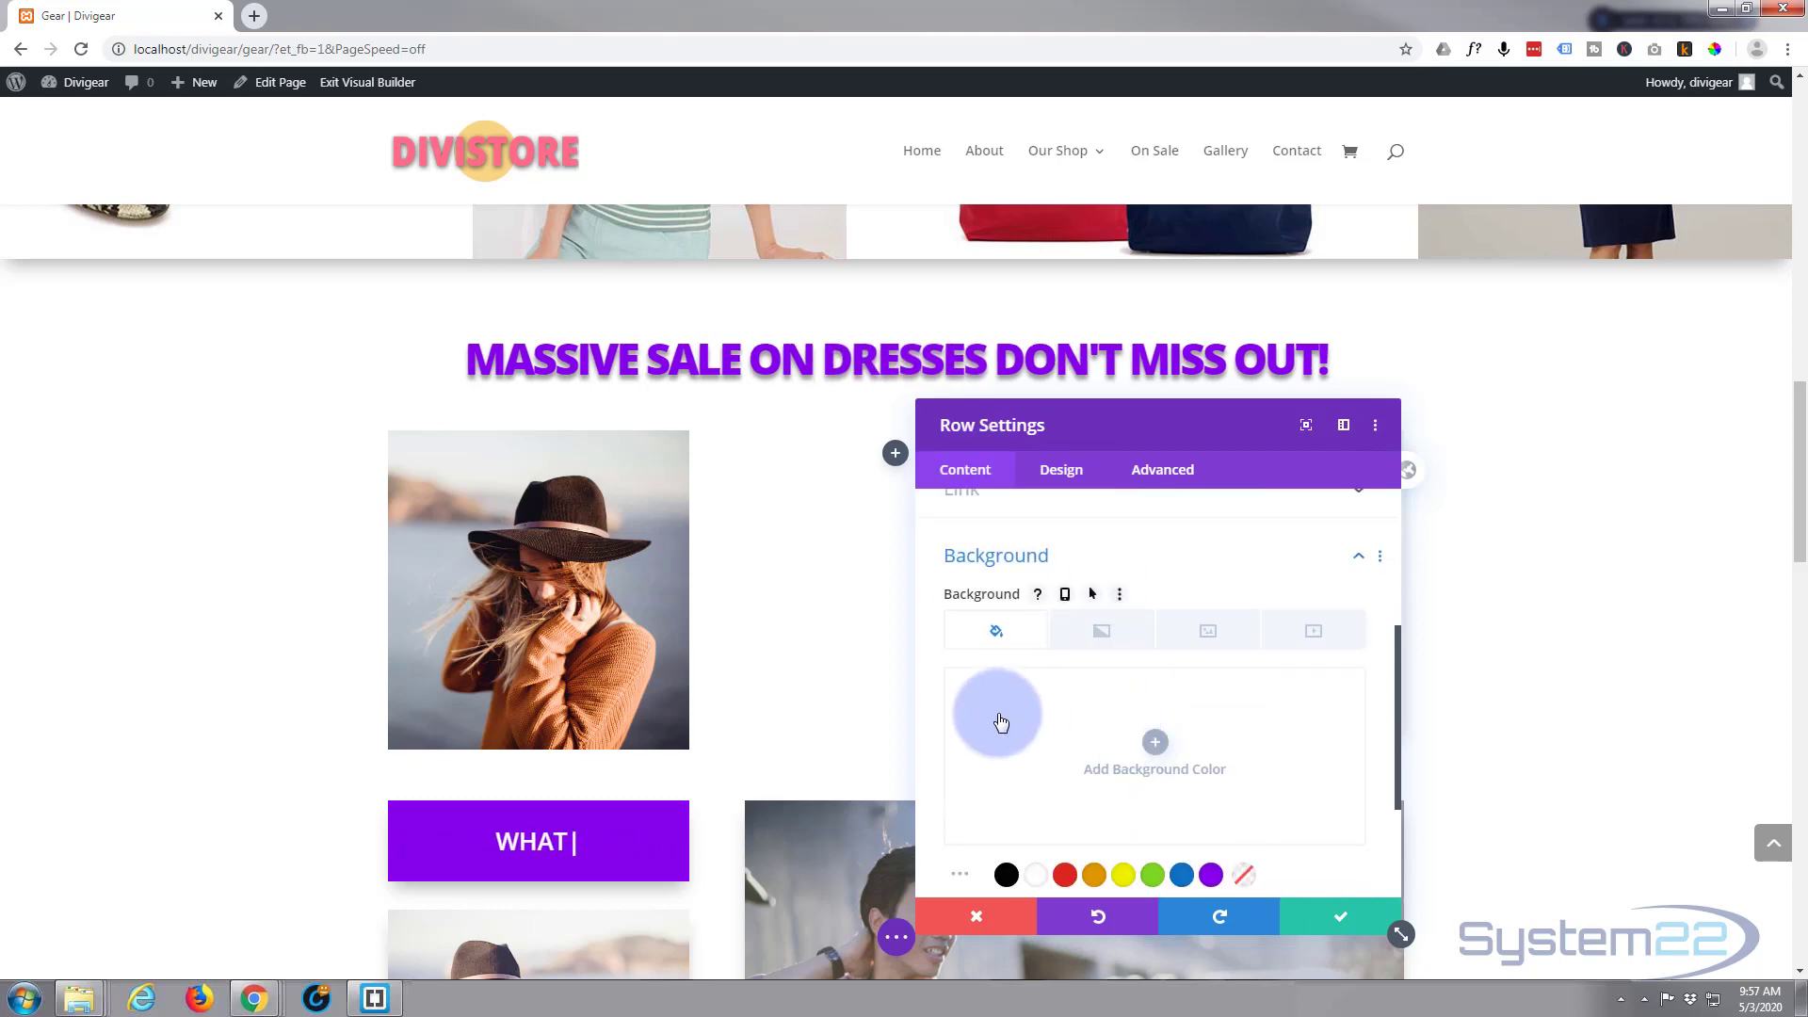
scroll(1001, 722, down, 2)
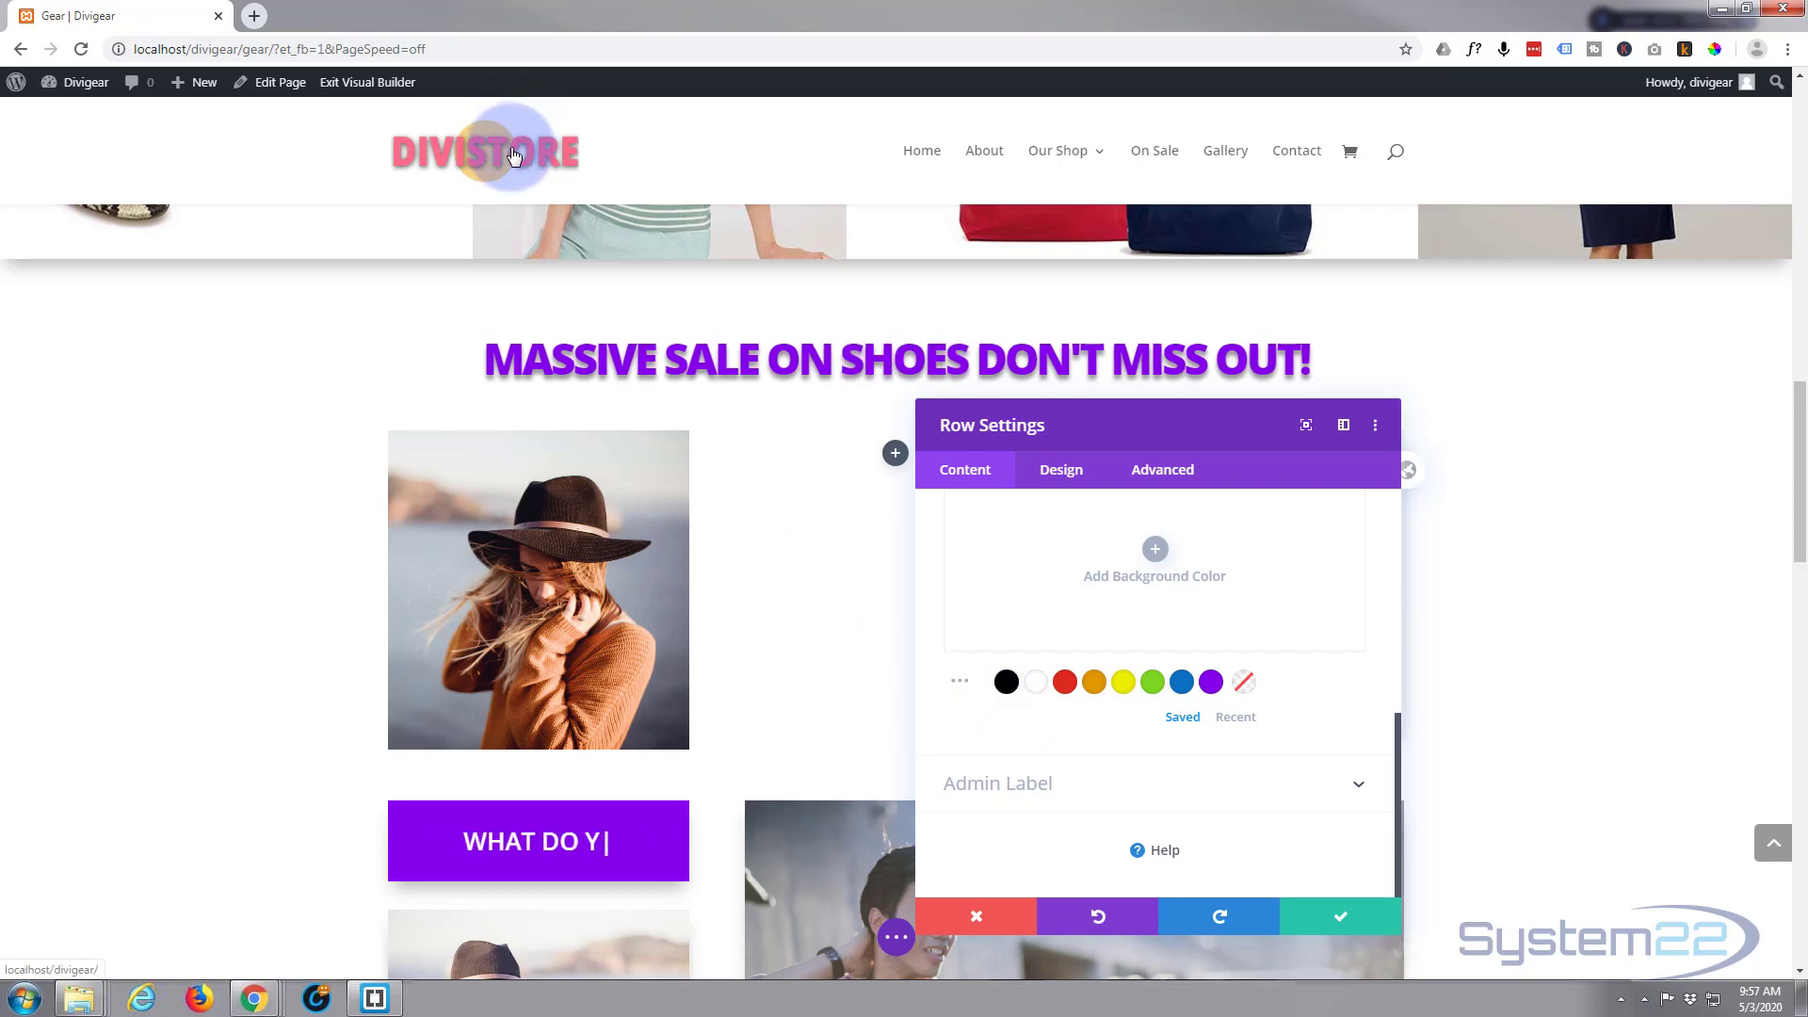
click(1716, 52)
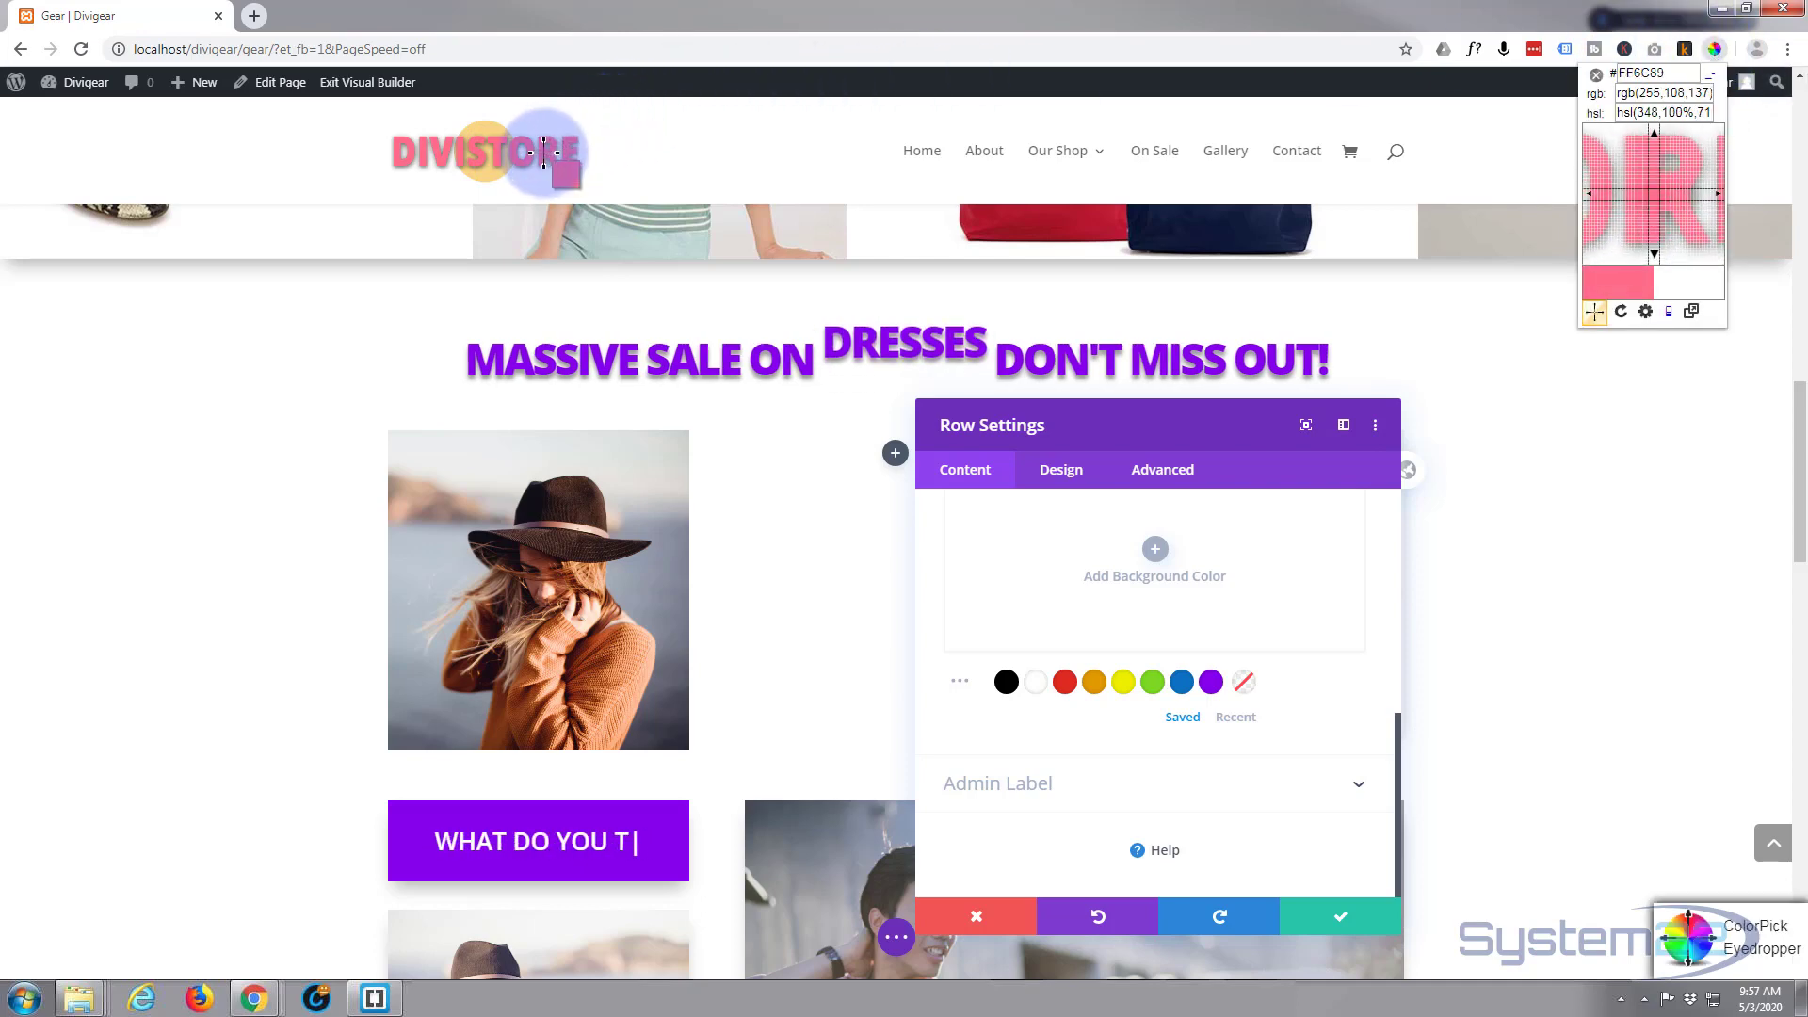
click(553, 155)
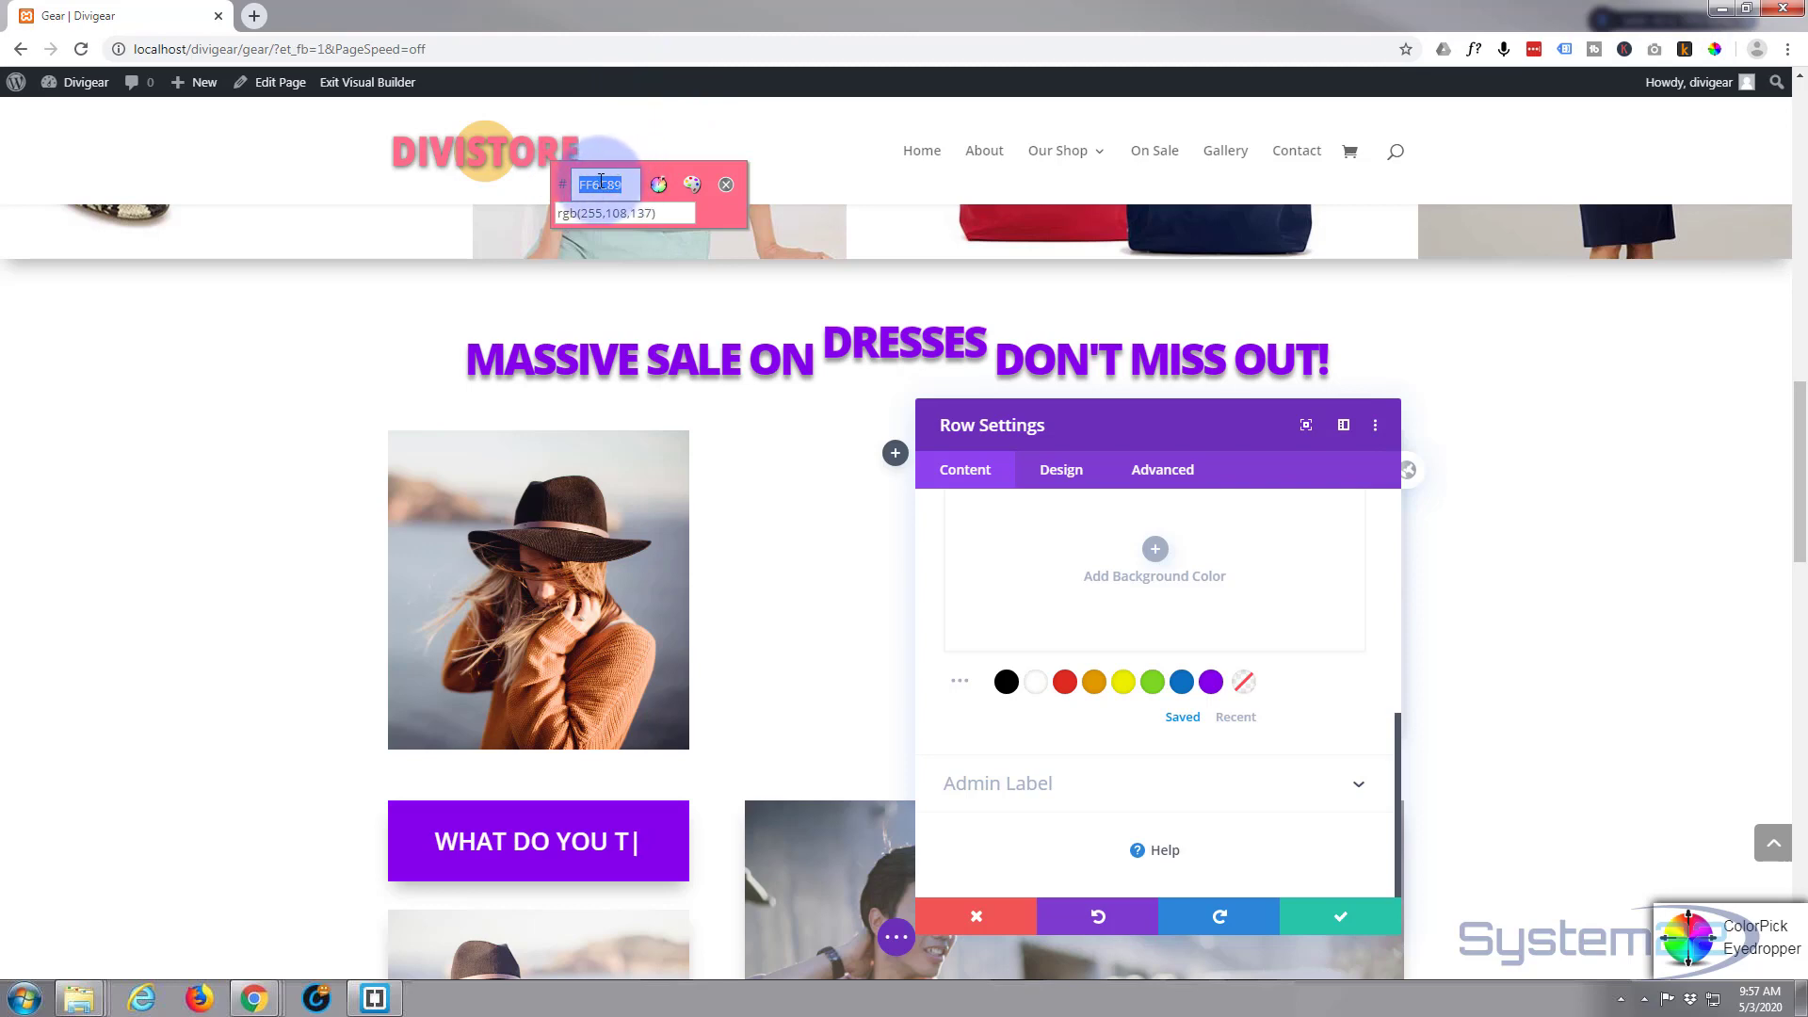
right_click(601, 181)
click(627, 193)
click(807, 435)
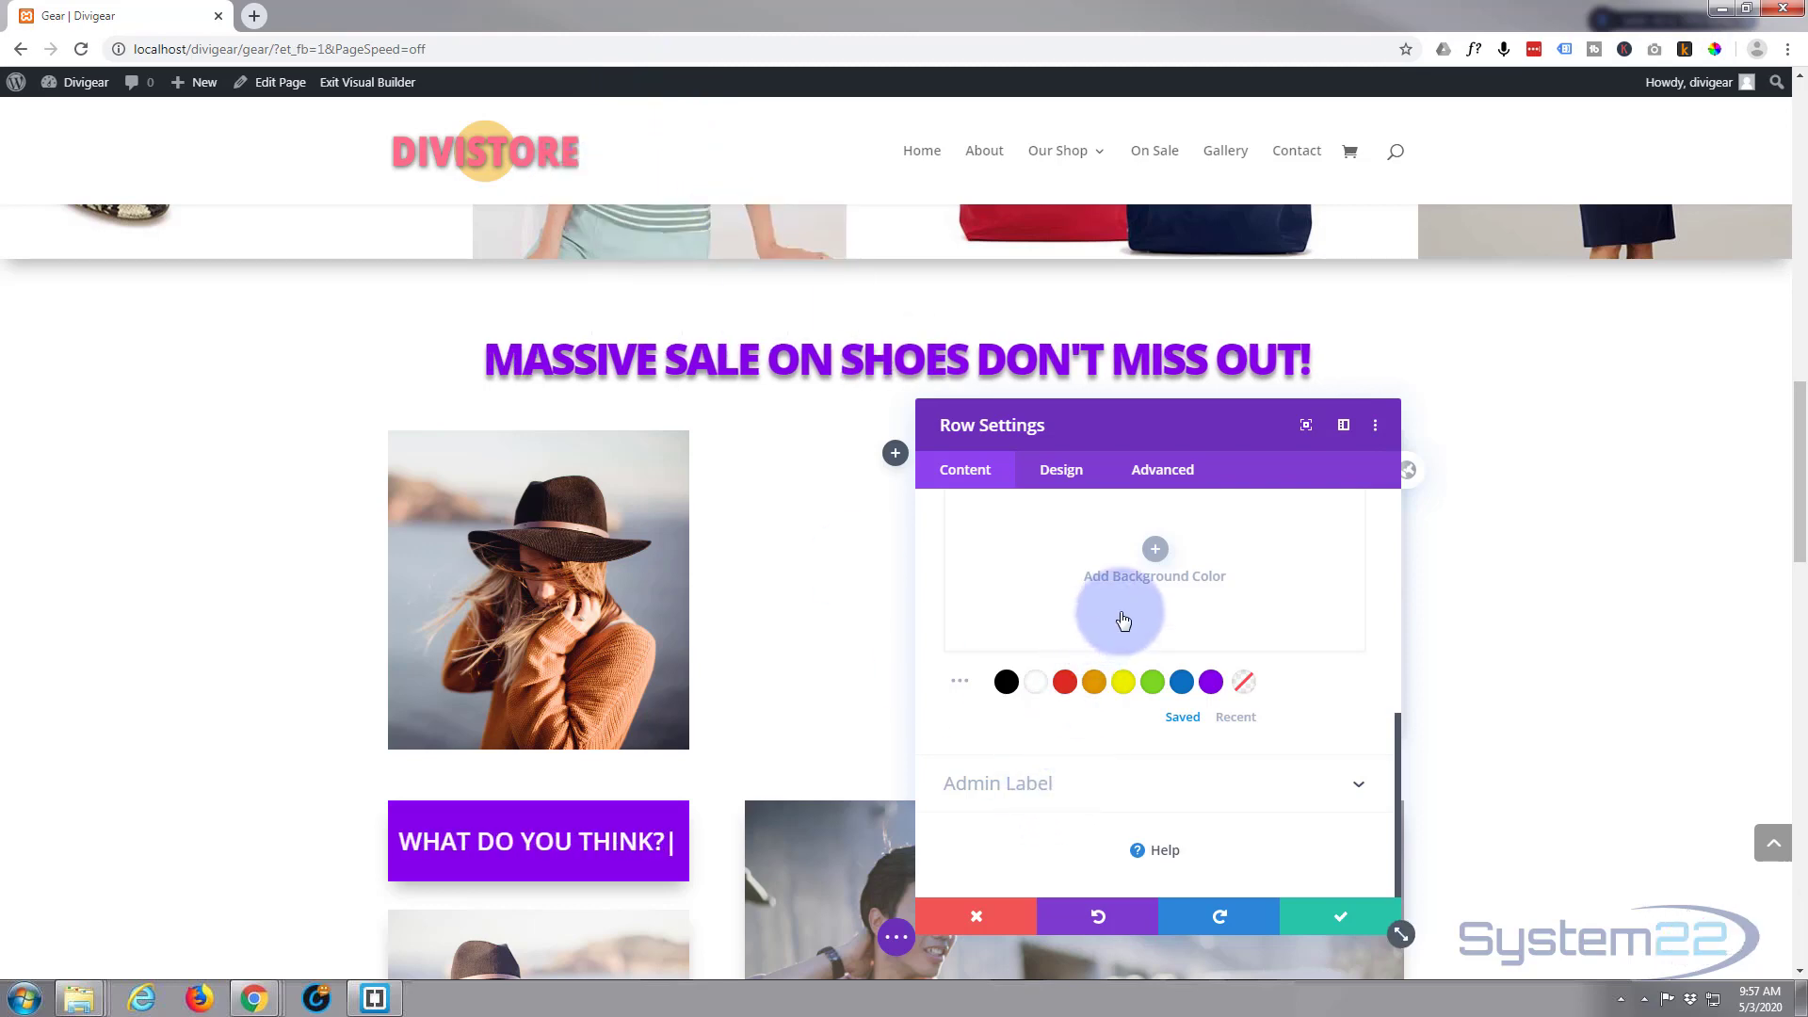
Add the pink background color #ff6c89 to the banner row
scroll(1102, 603, up, 1)
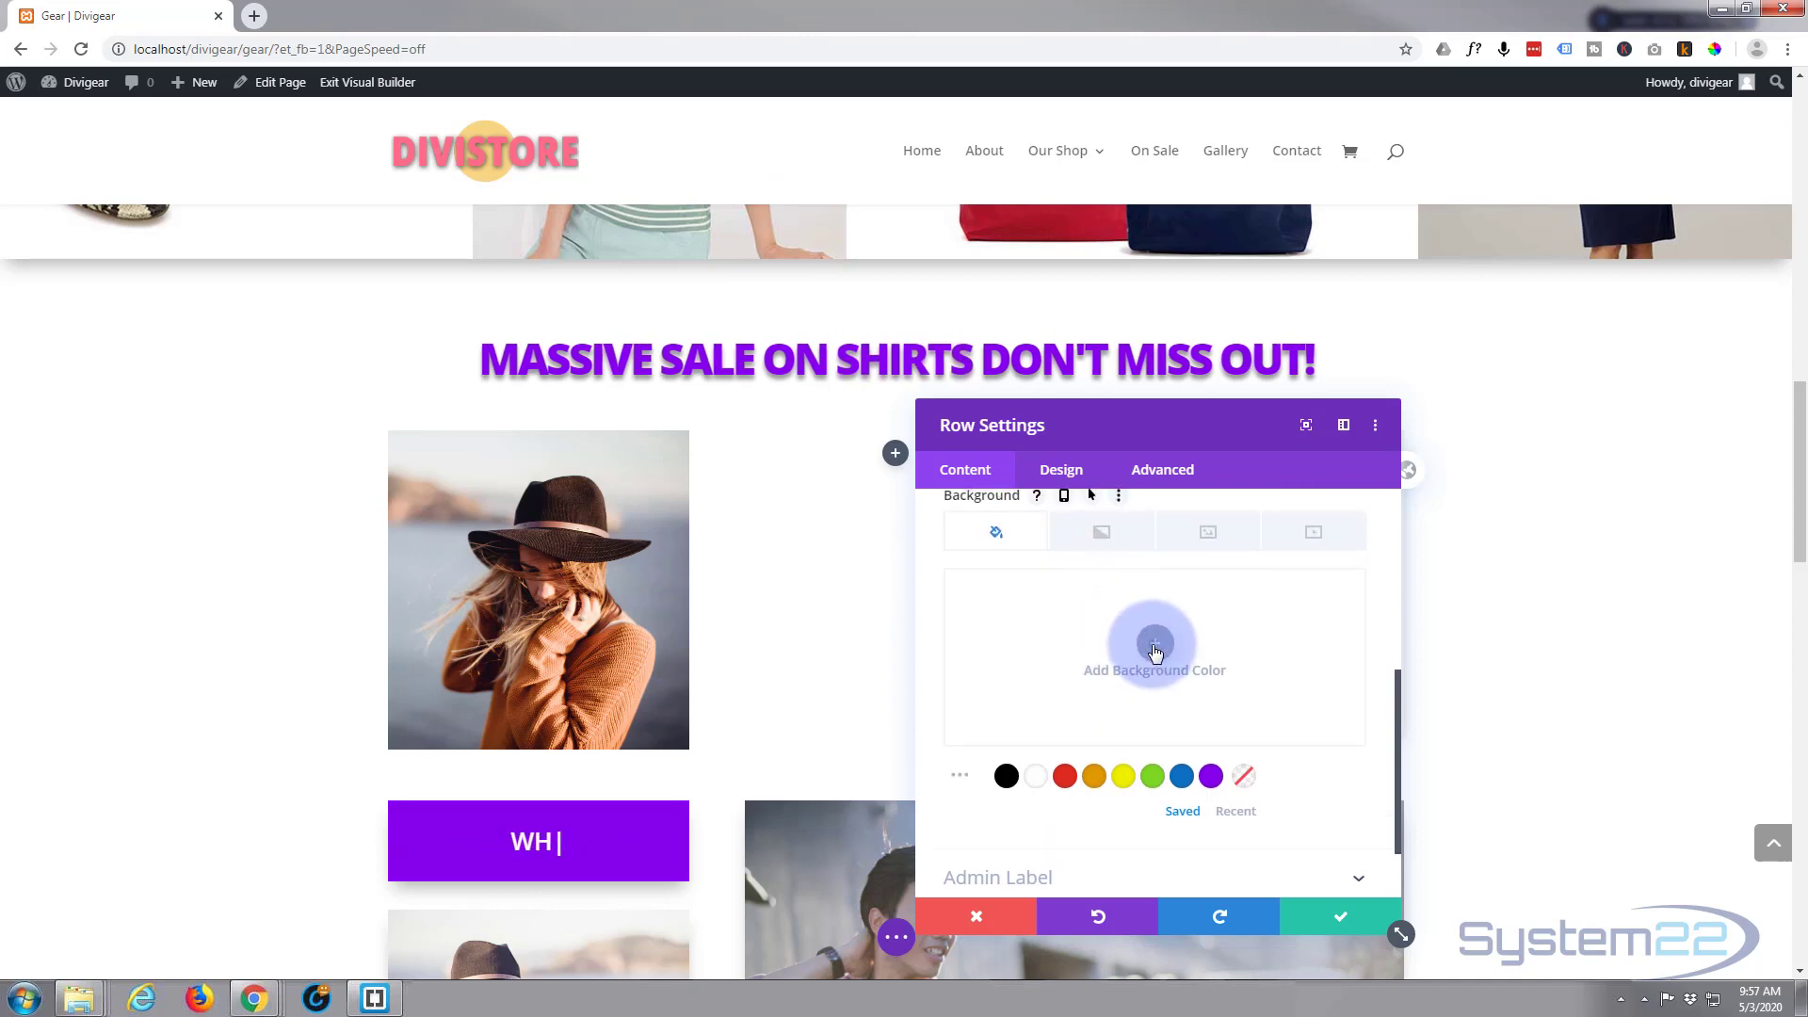
click(1154, 648)
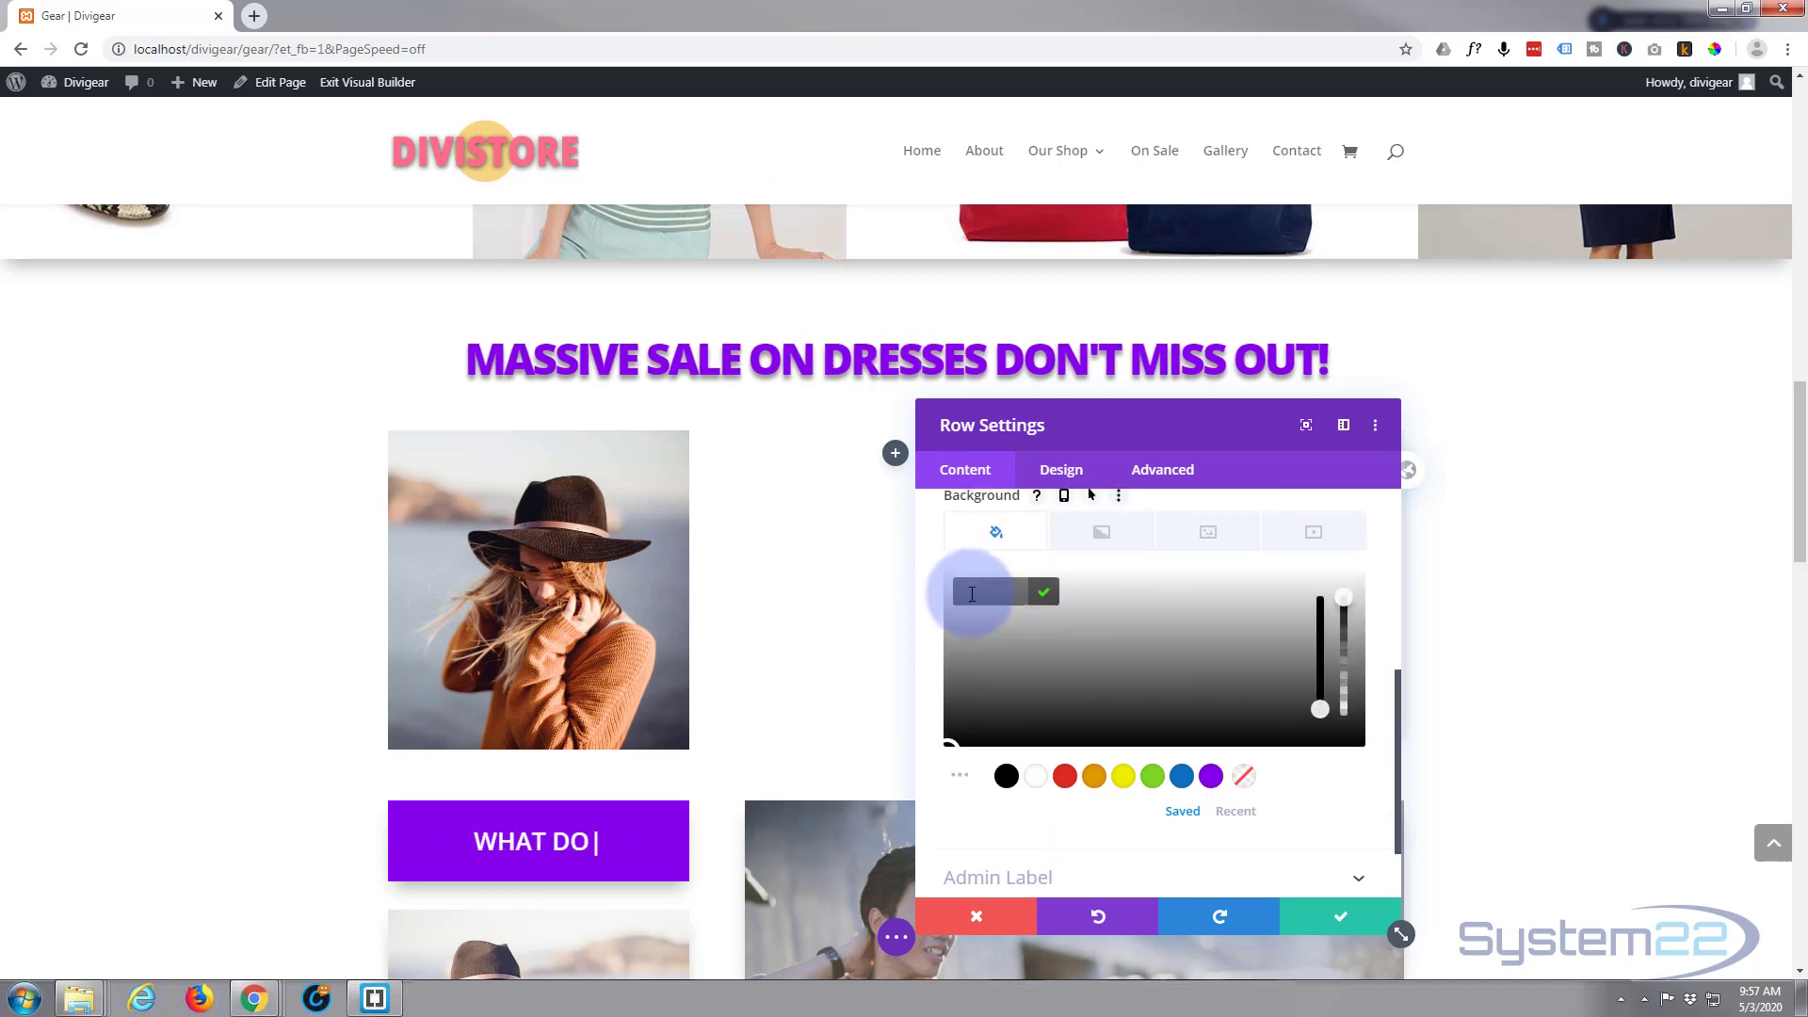
text(#ff6c89)
click(970, 595)
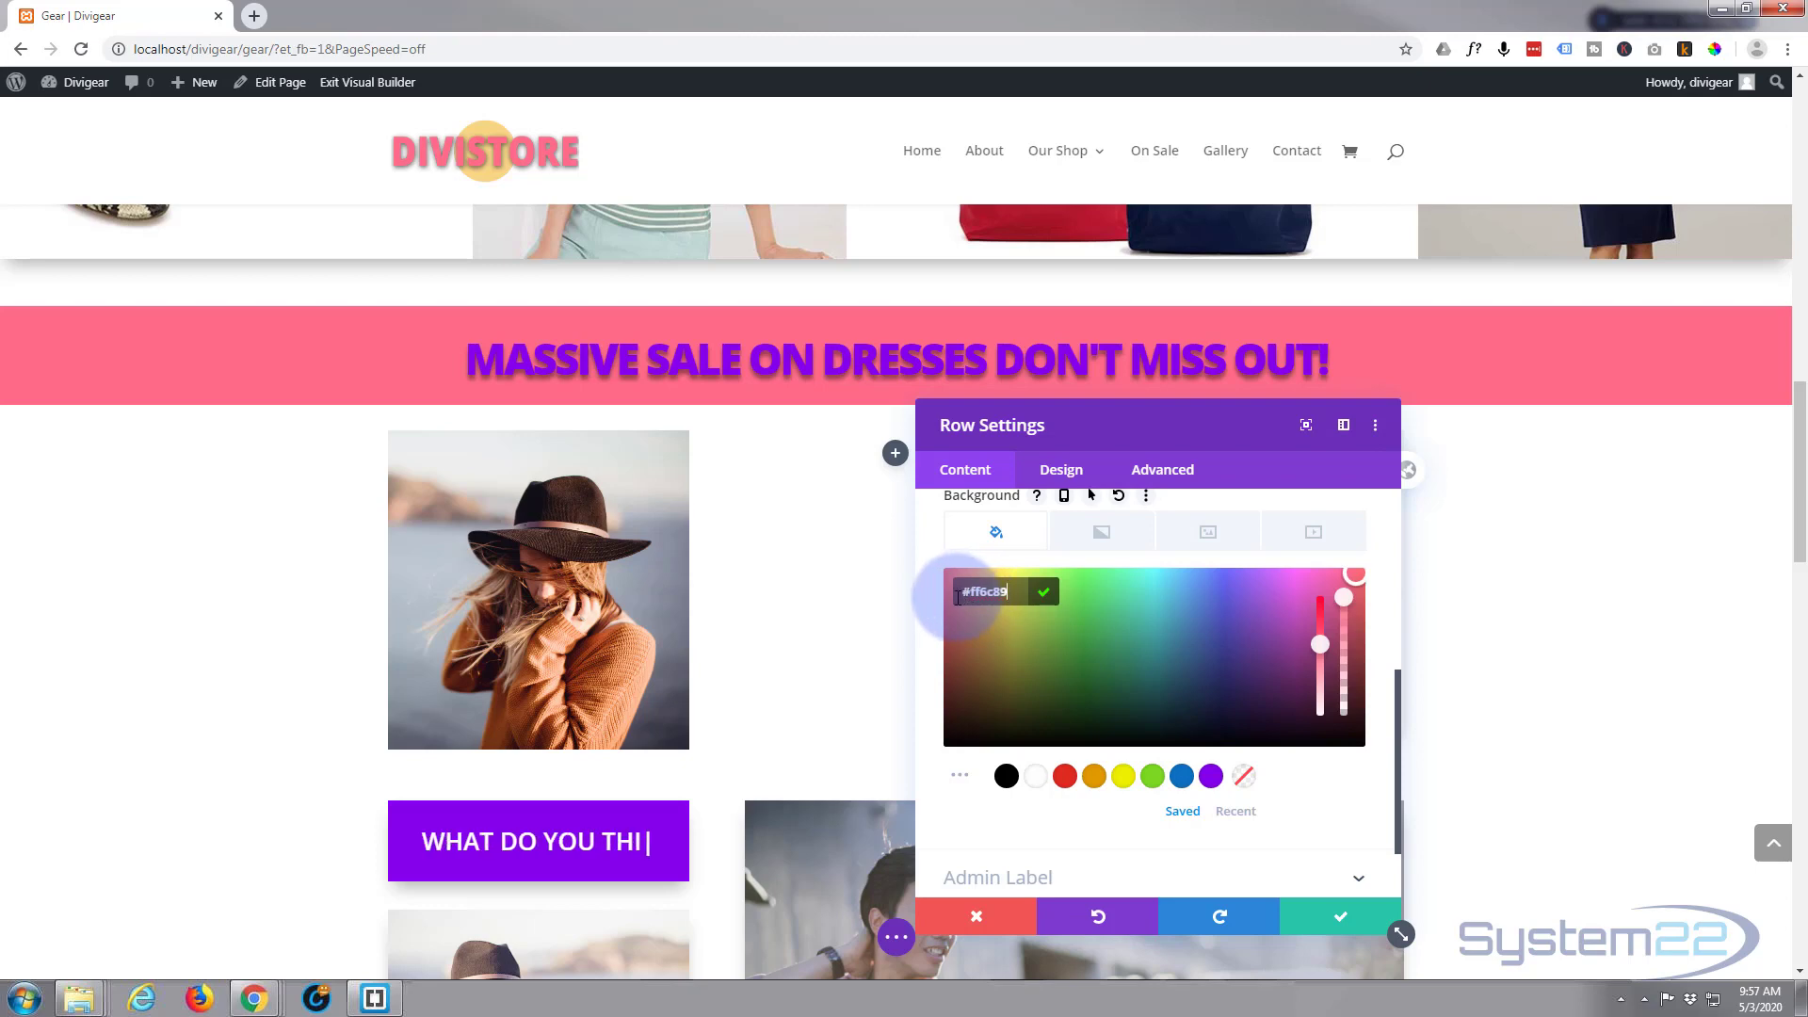
click(1169, 644)
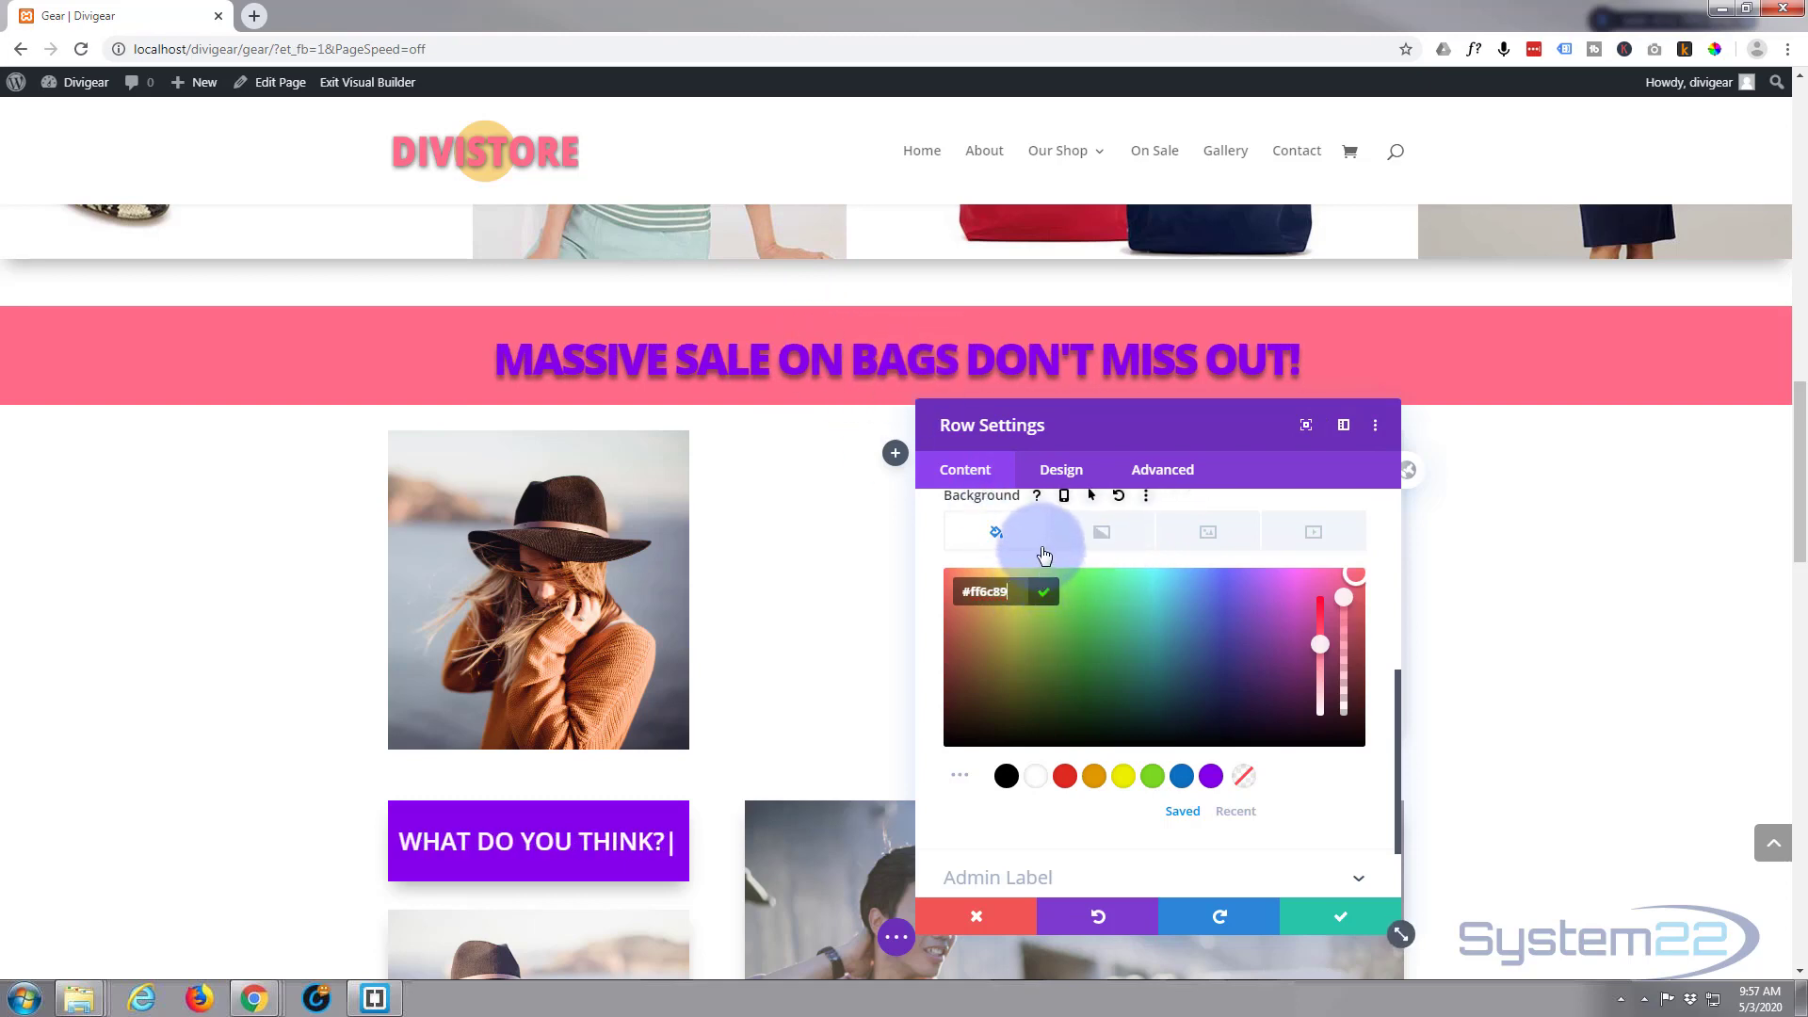
Apply the fourth box shadow preset, the soft shadow along the lower edge, to the banner row
scroll(1044, 556, down, 1)
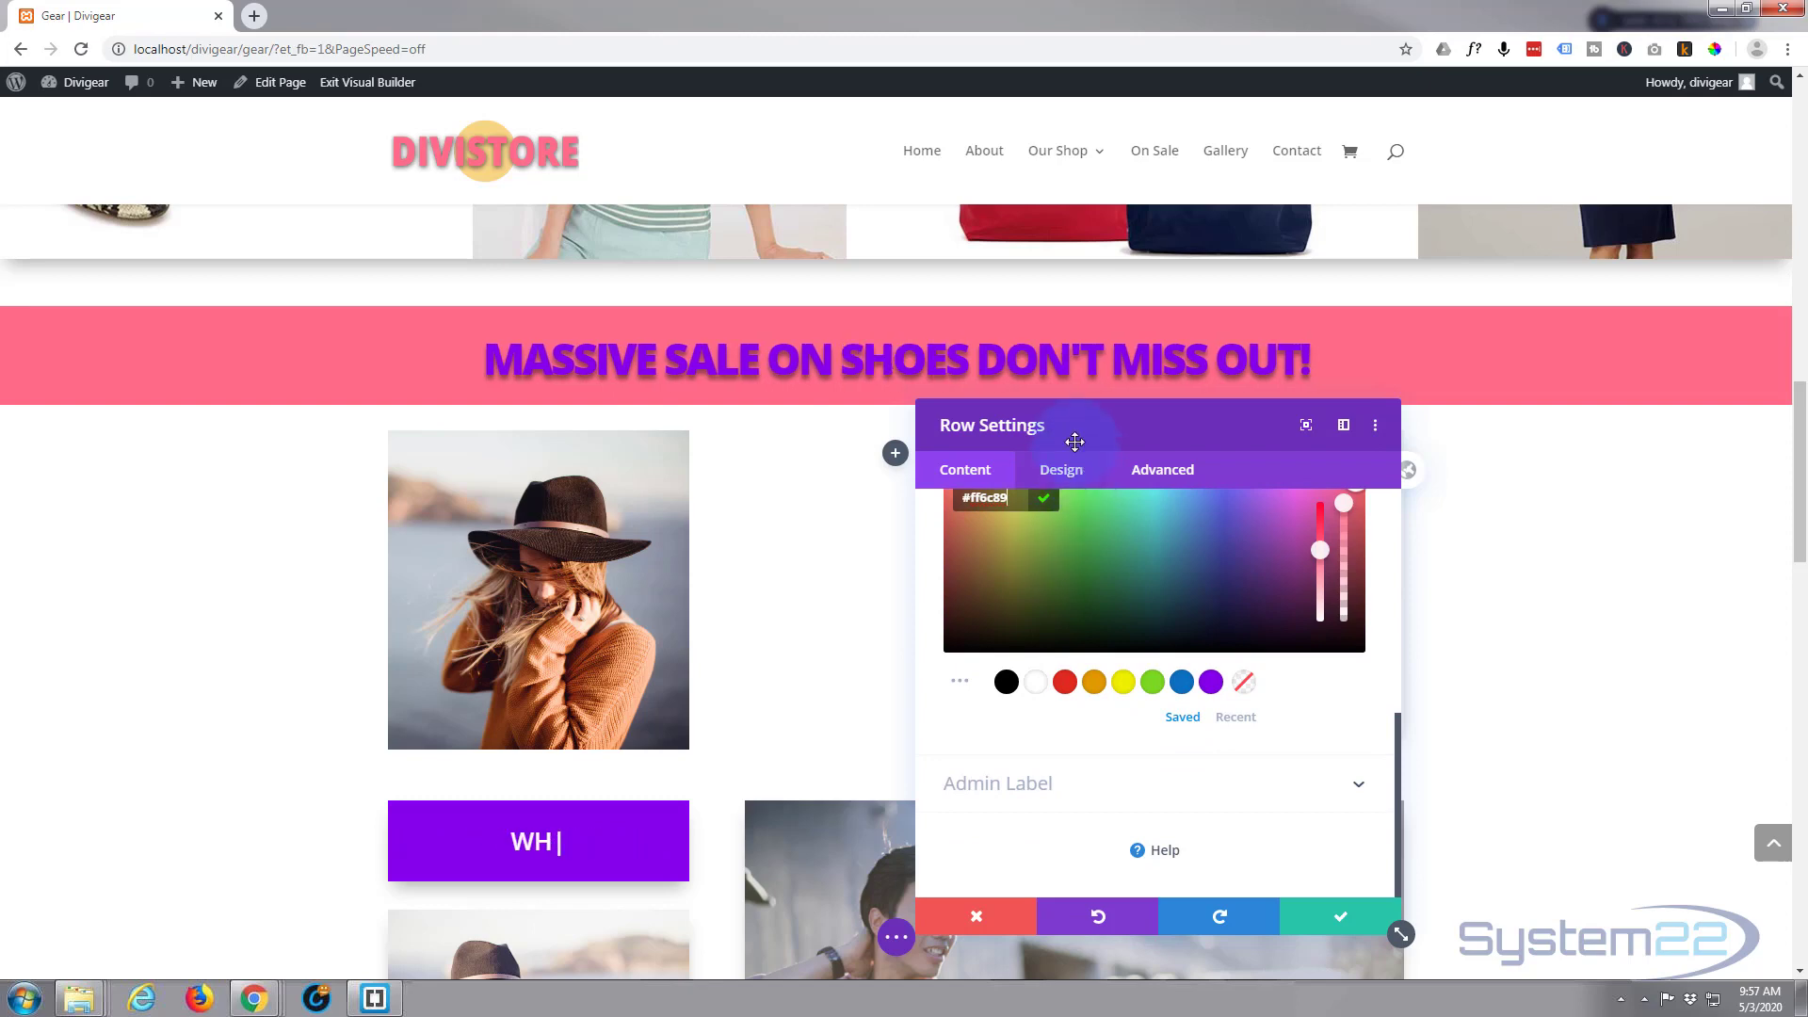
click(1060, 470)
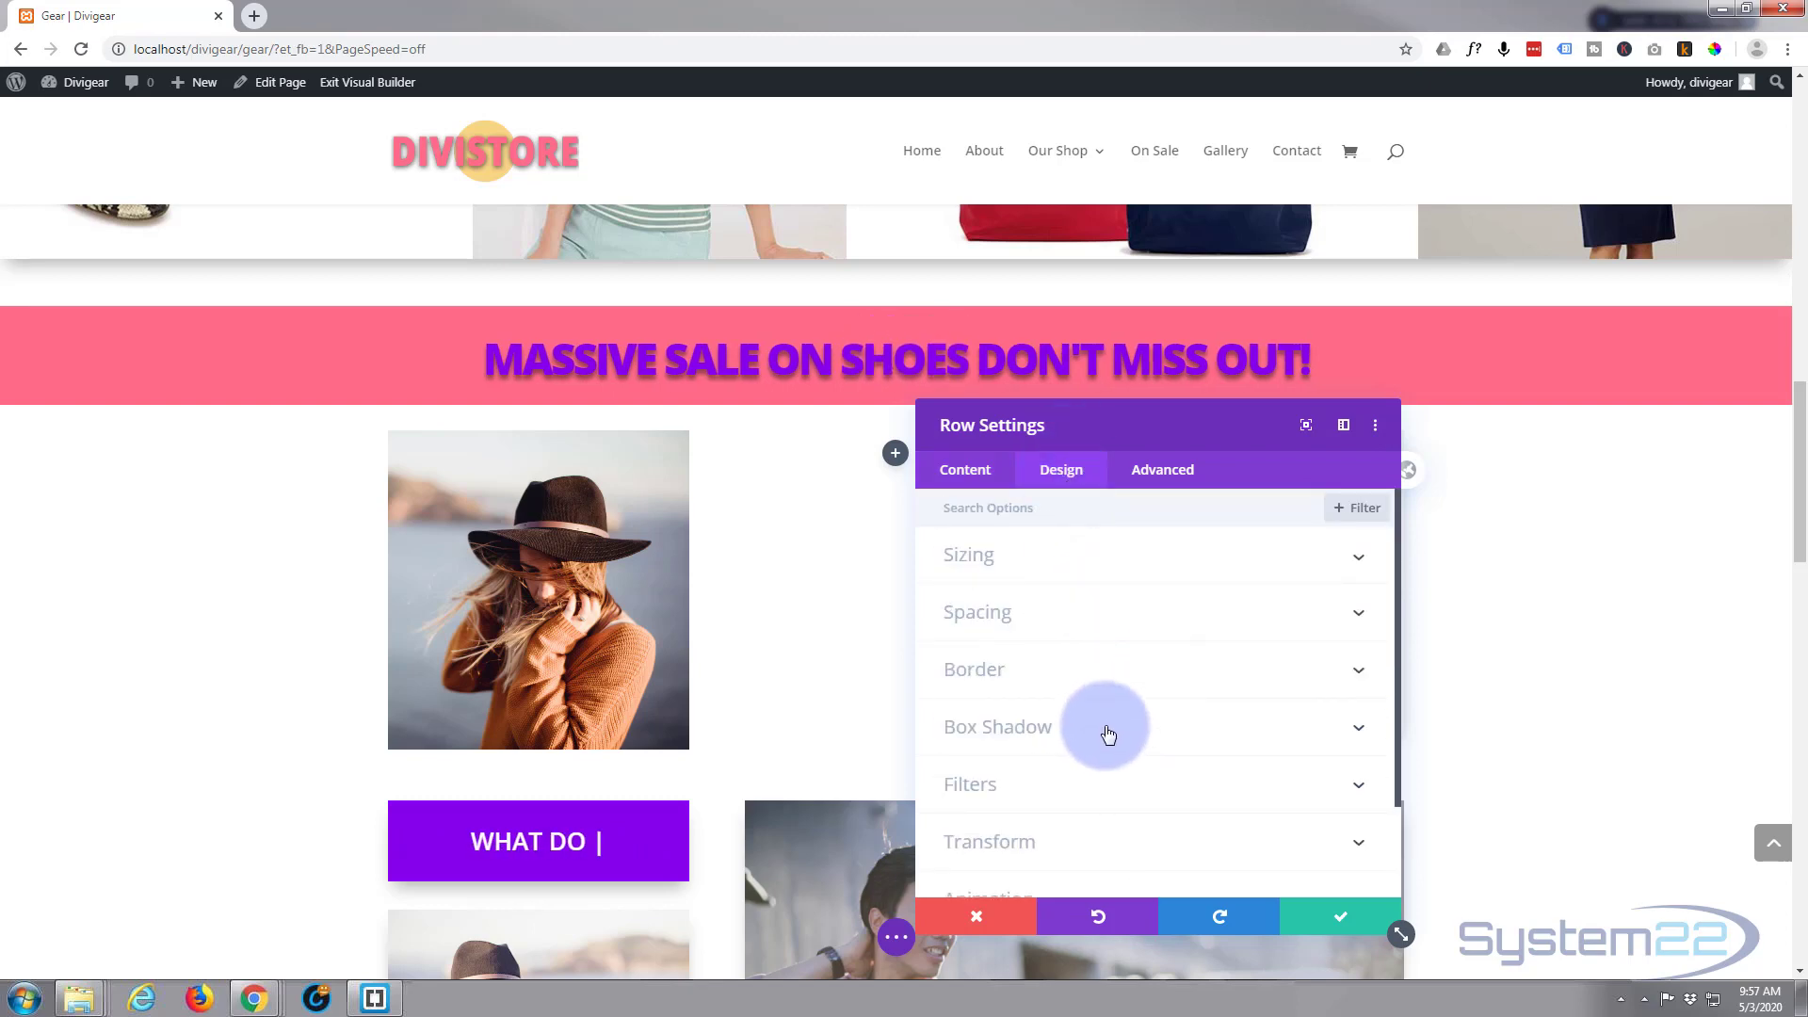
click(1108, 734)
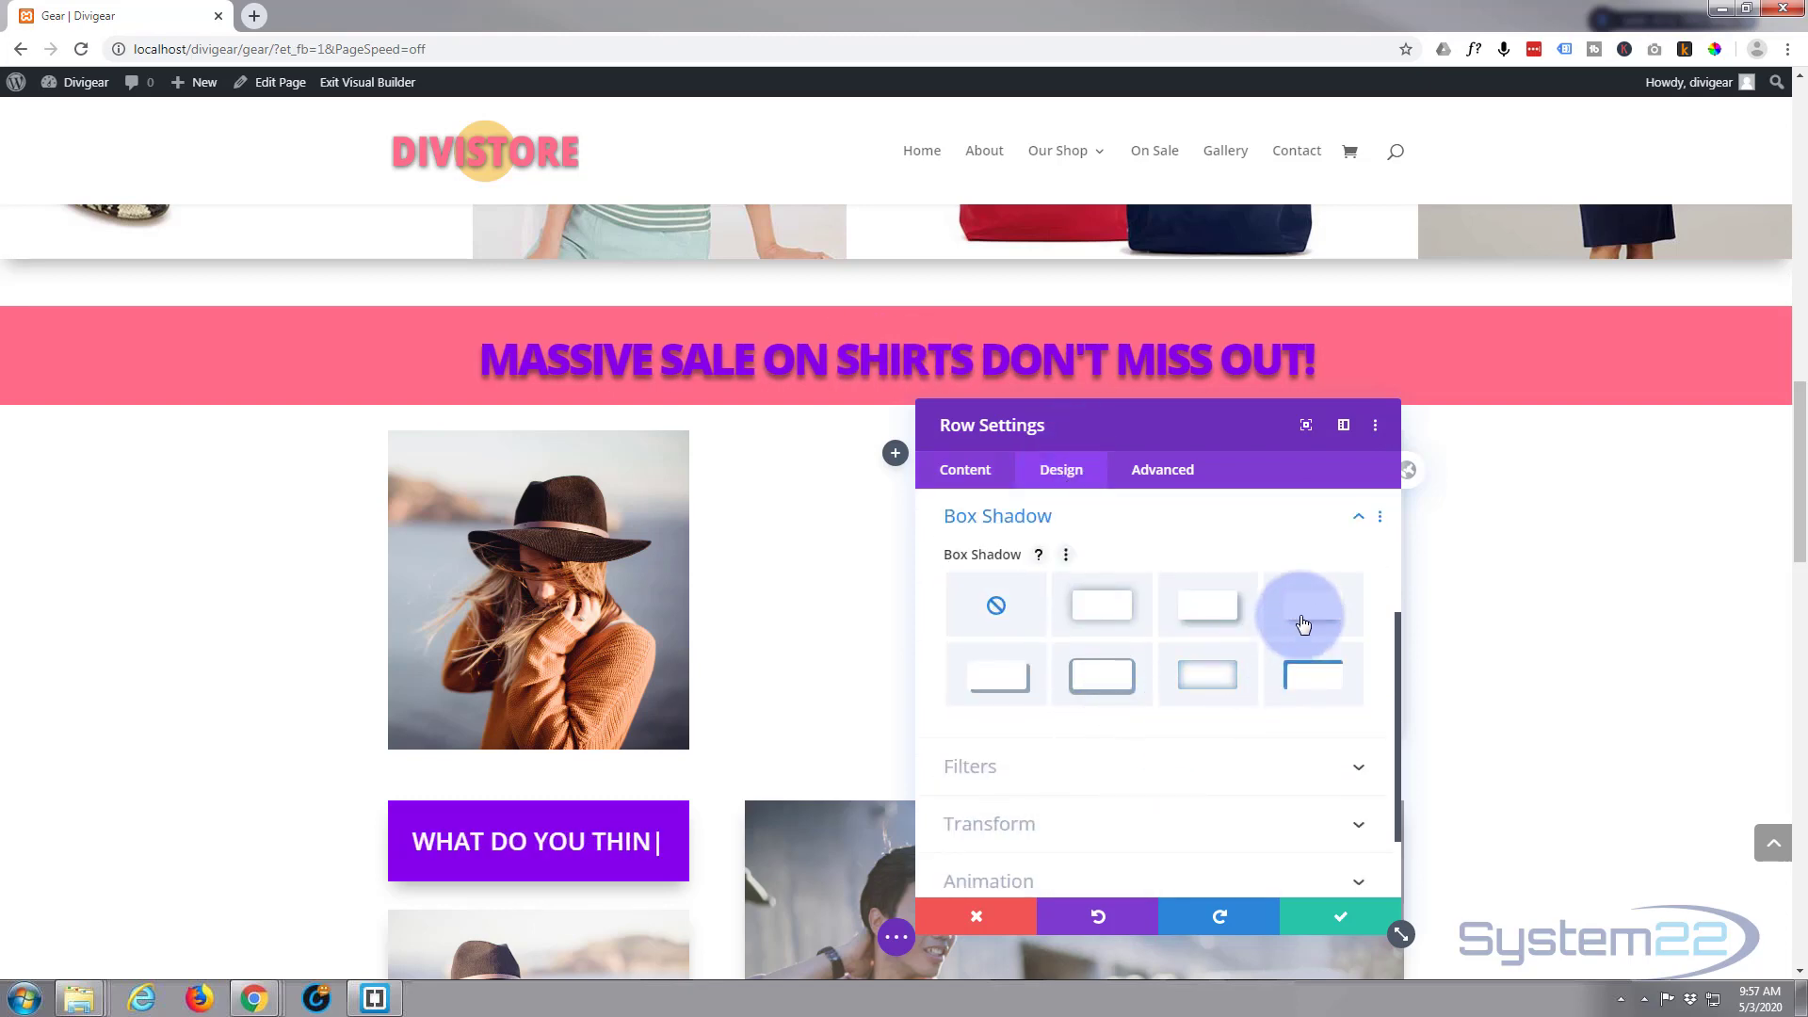
click(1303, 621)
click(858, 579)
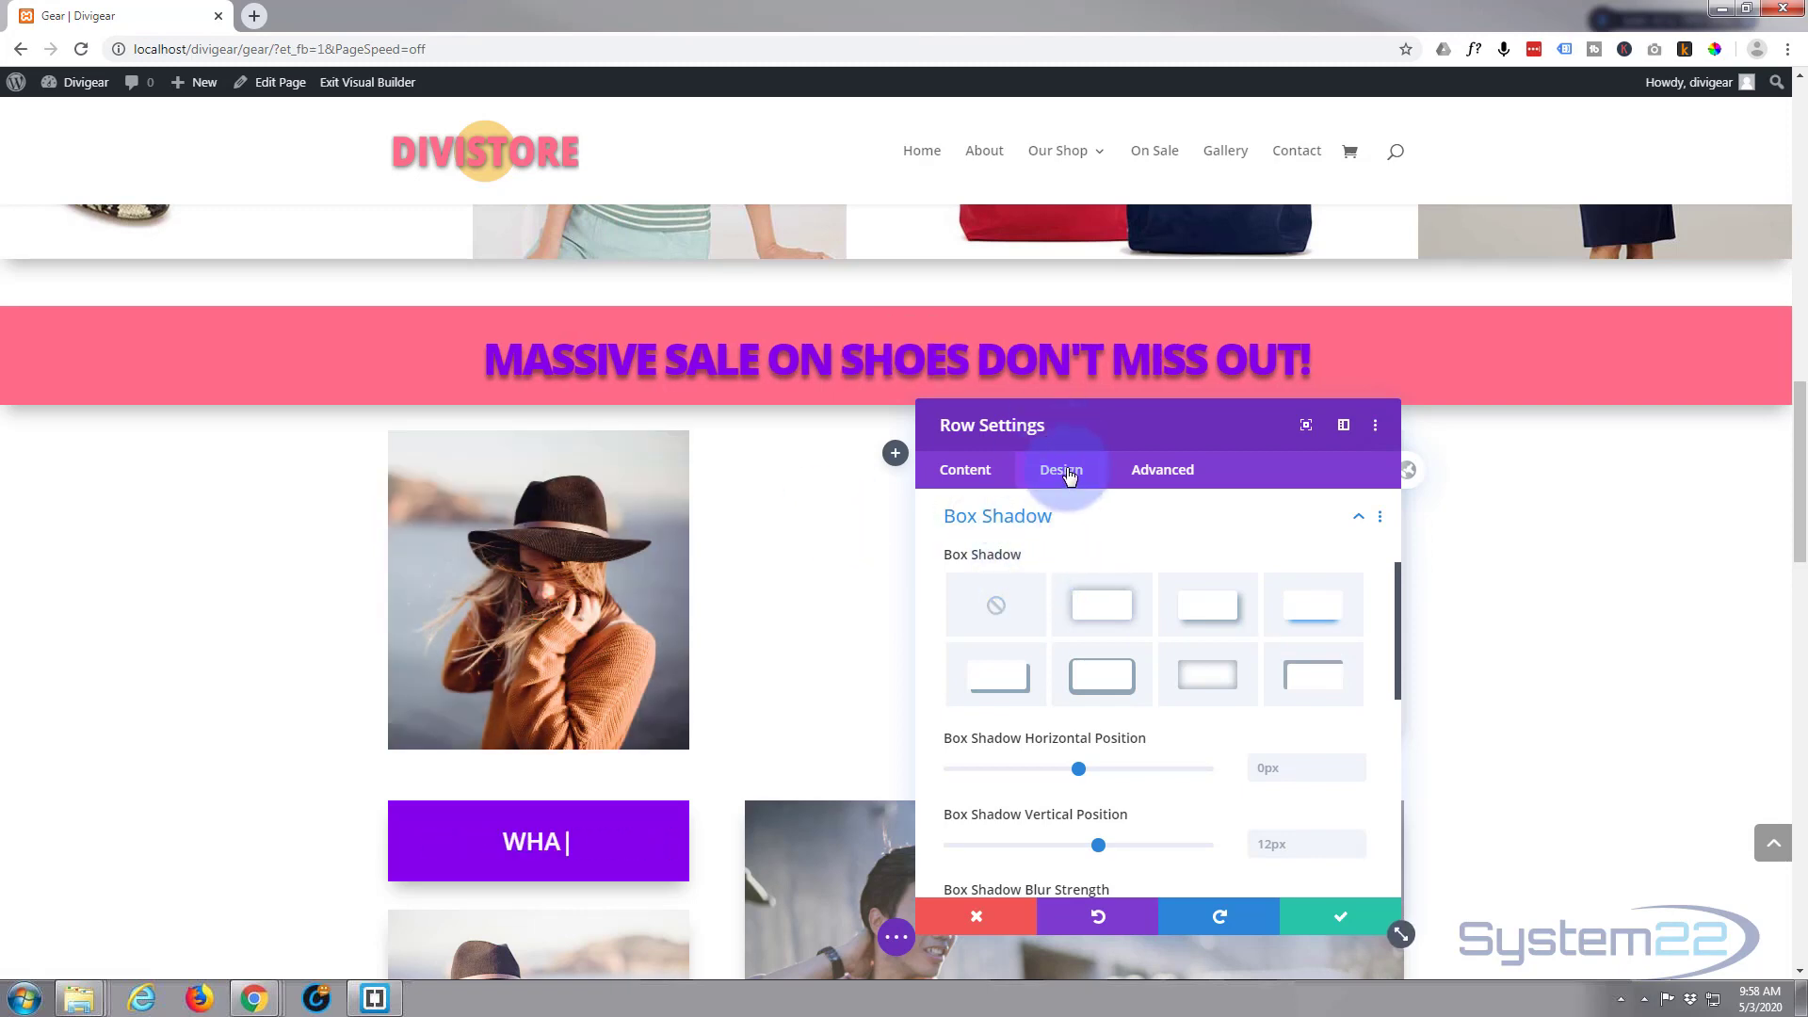
drag(1221, 431, 1408, 478)
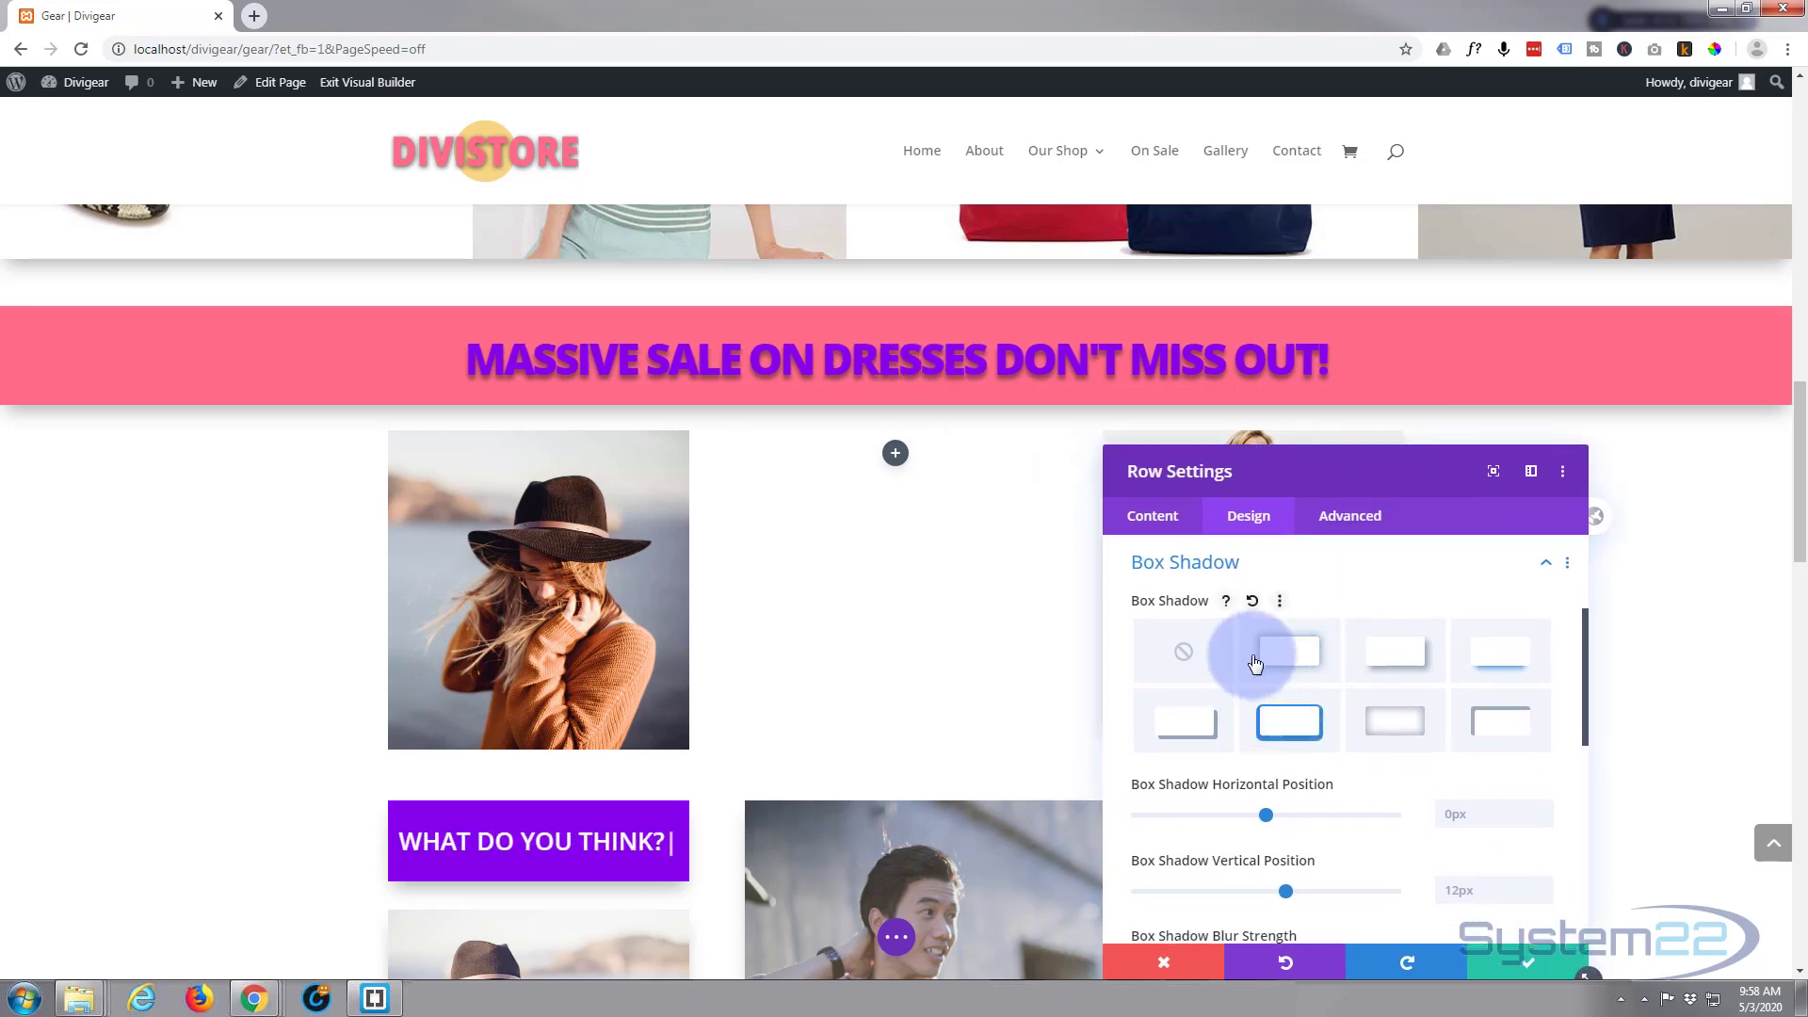
Set linked top and bottom margins of 50px on the banner row and save the row settings
scroll(1233, 600, up, 2)
click(1271, 659)
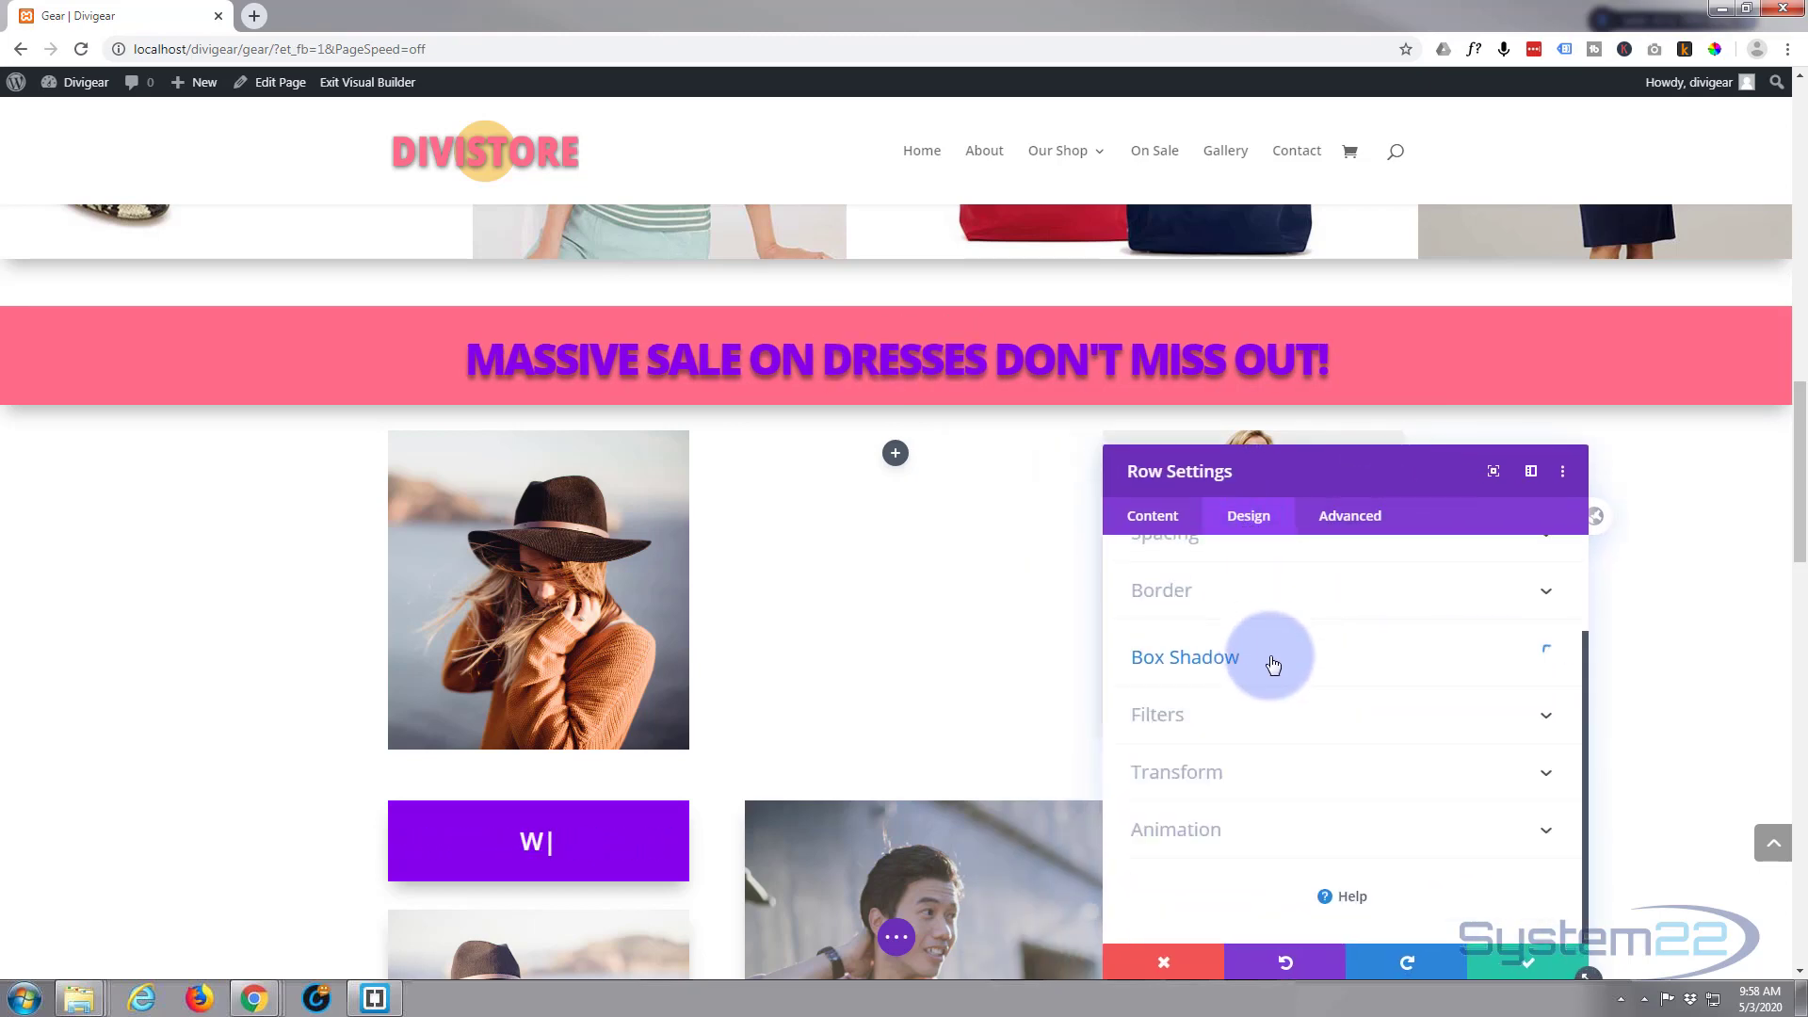
scroll(1262, 672, up, 2)
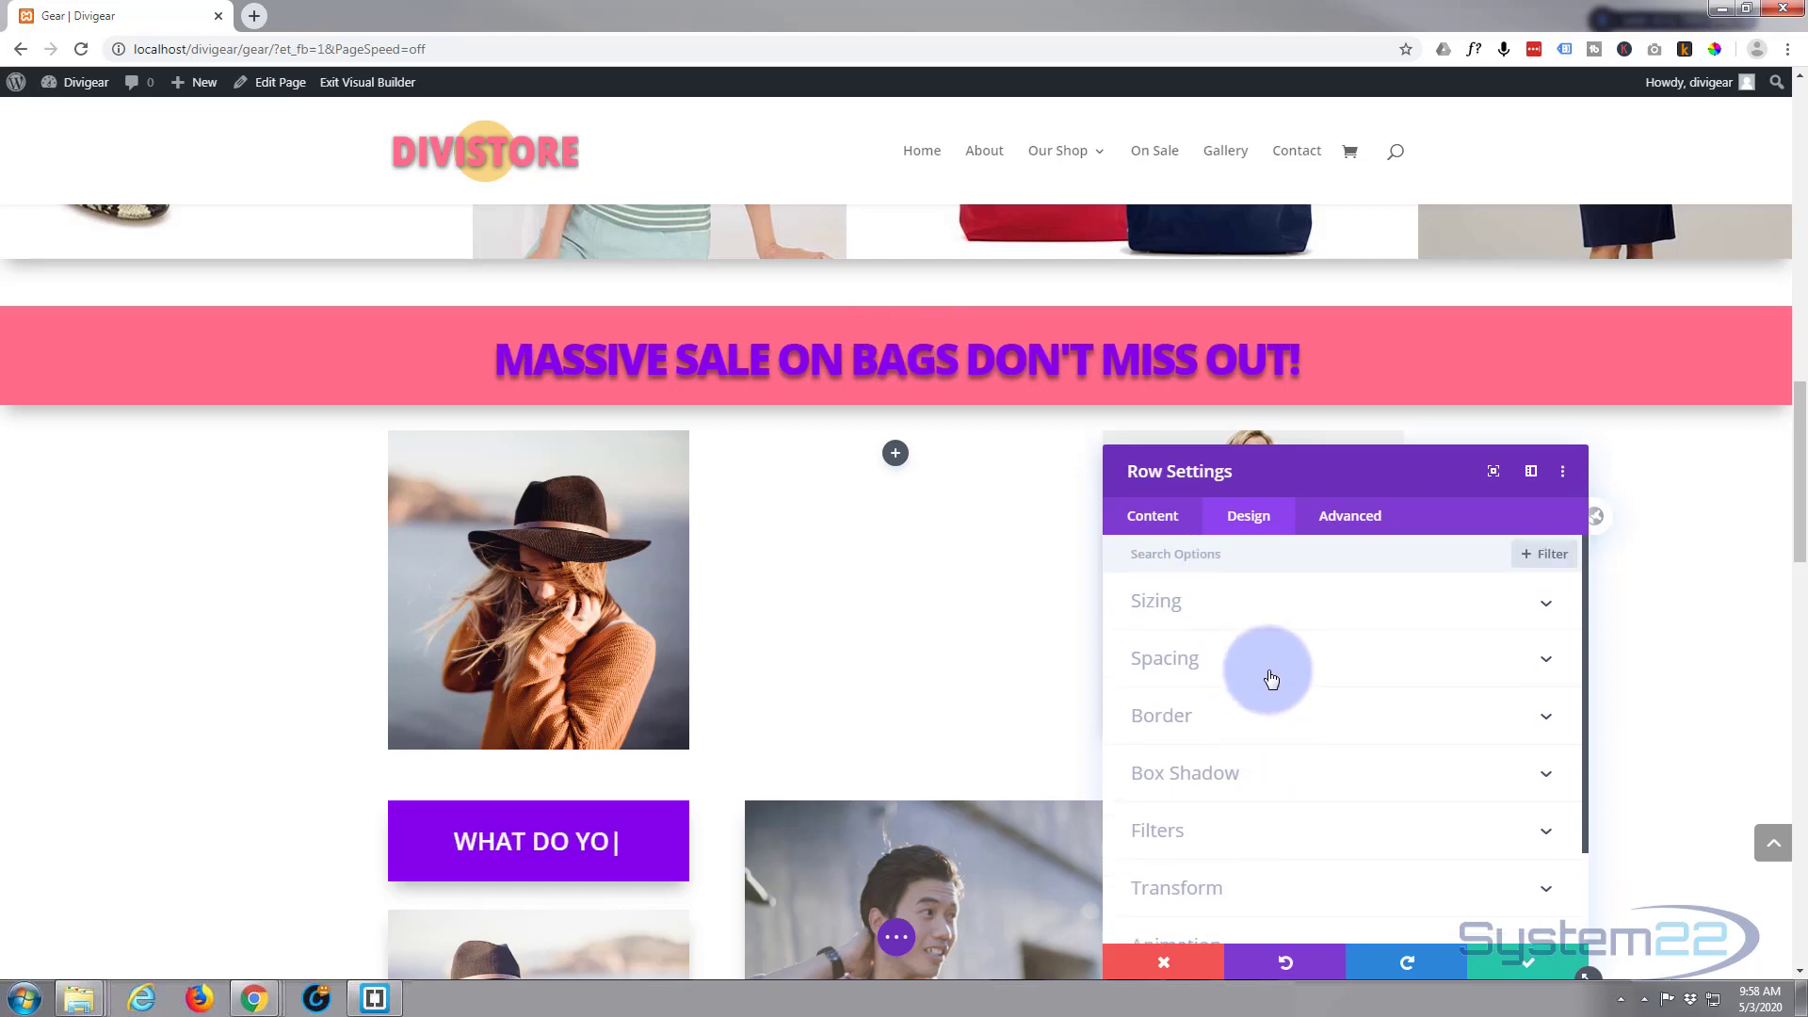
click(1278, 672)
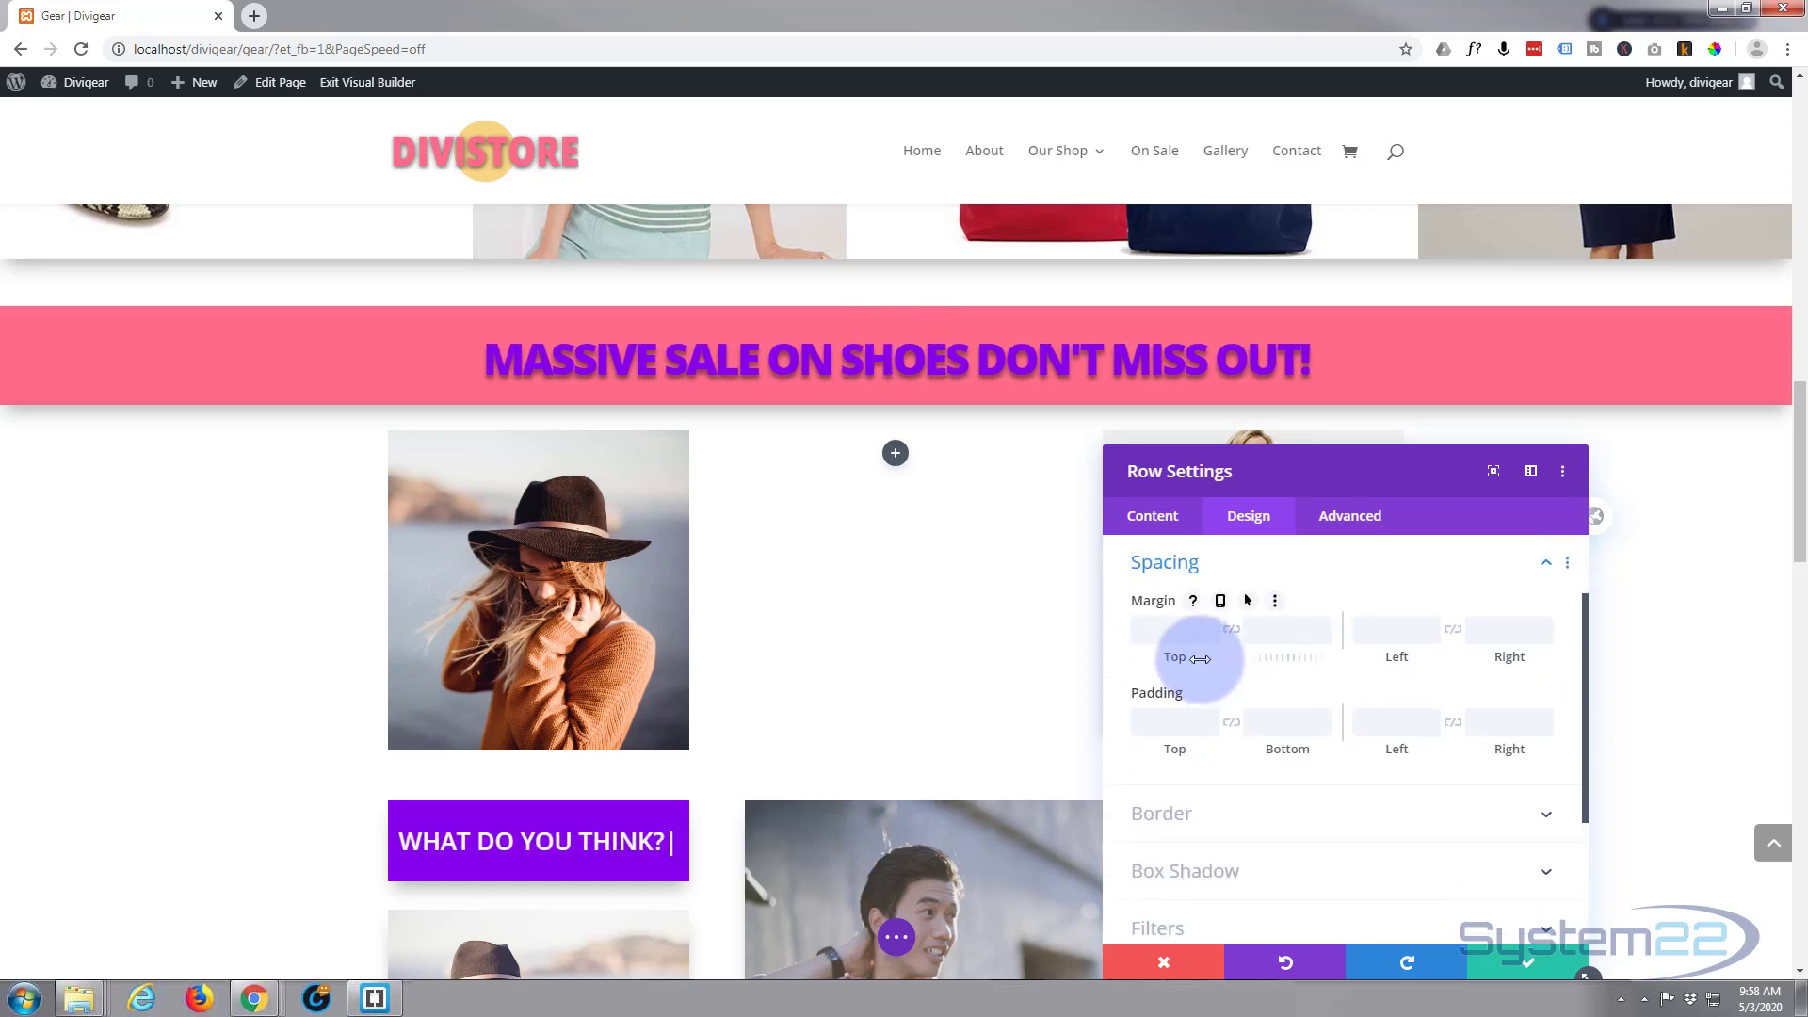
click(1161, 631)
text(5)
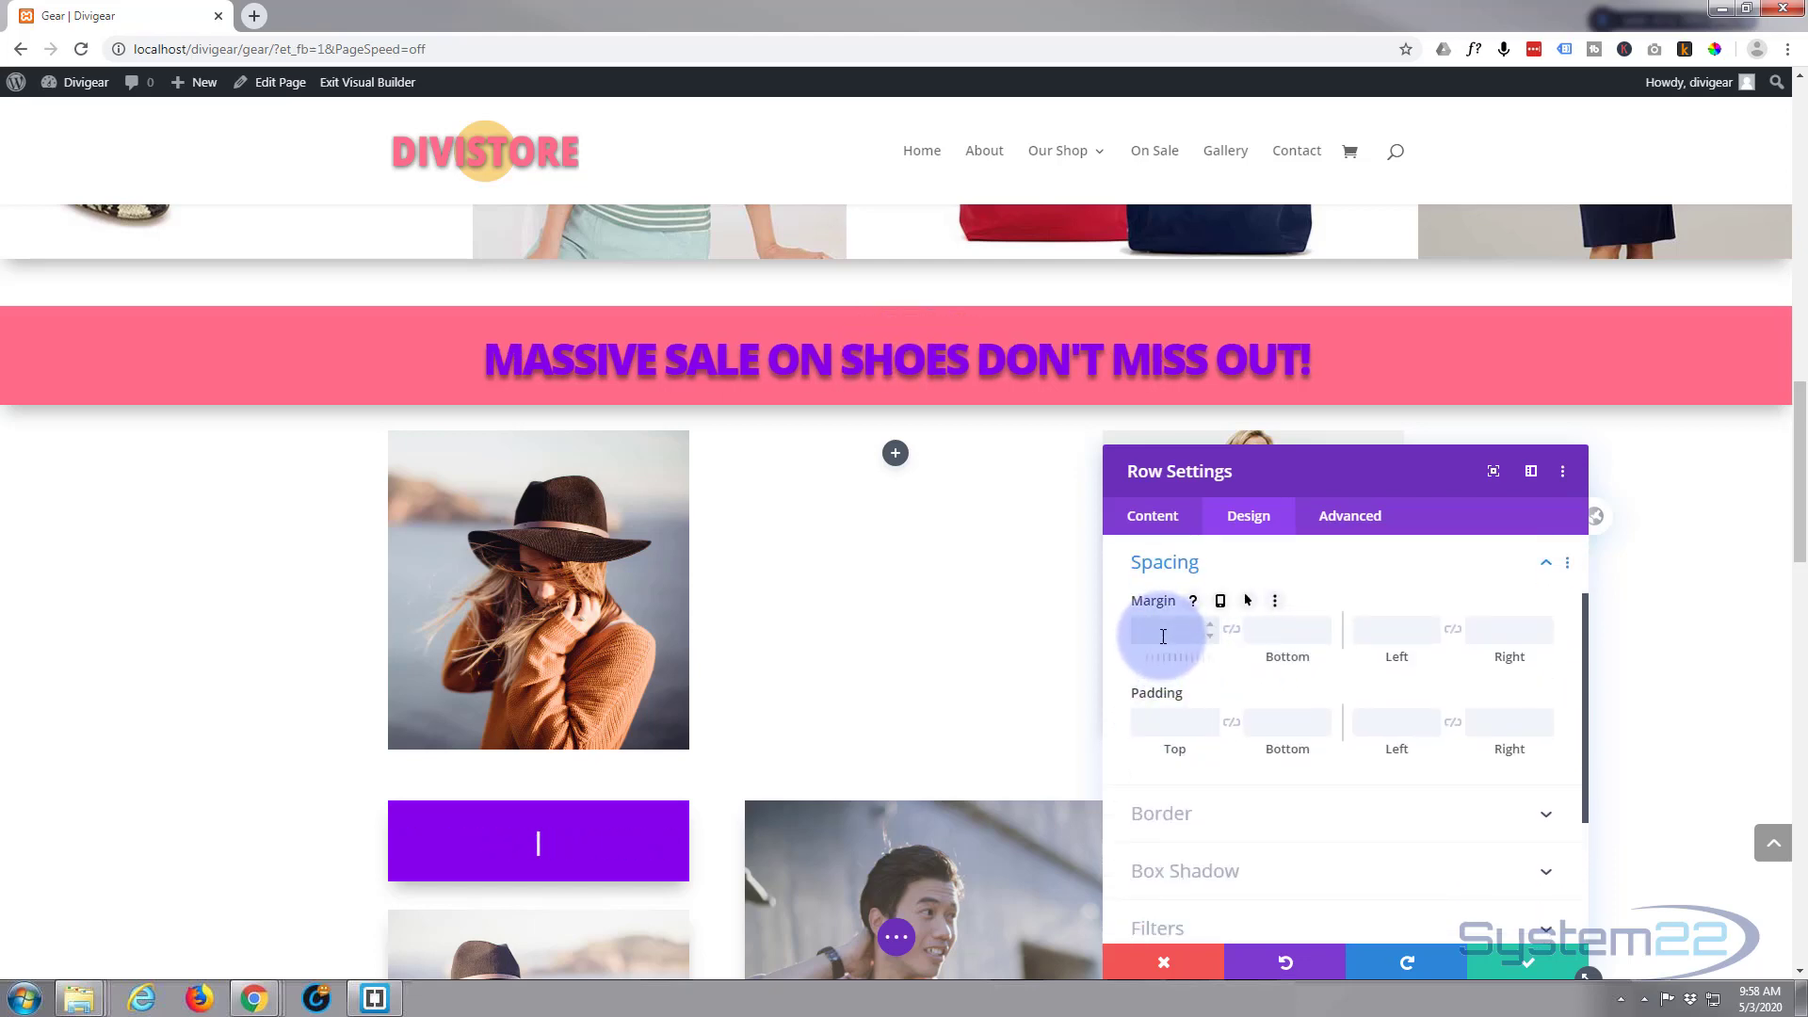
text(0px)
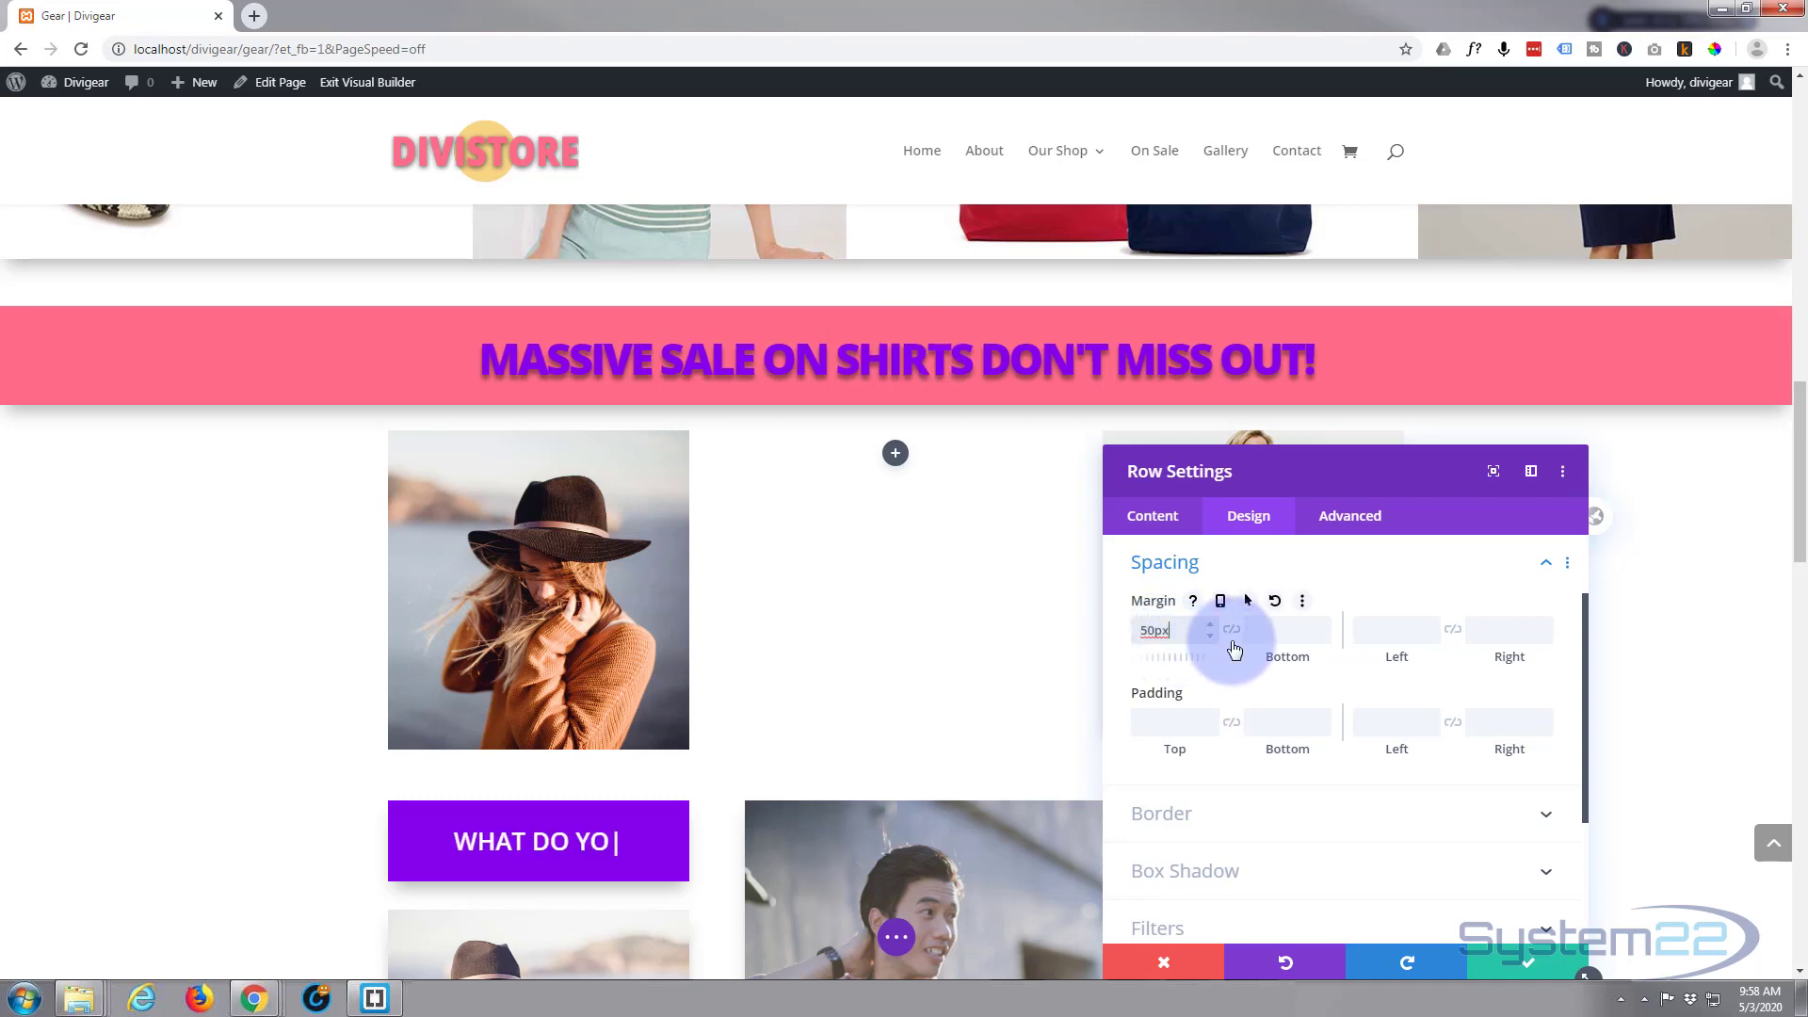
click(1232, 630)
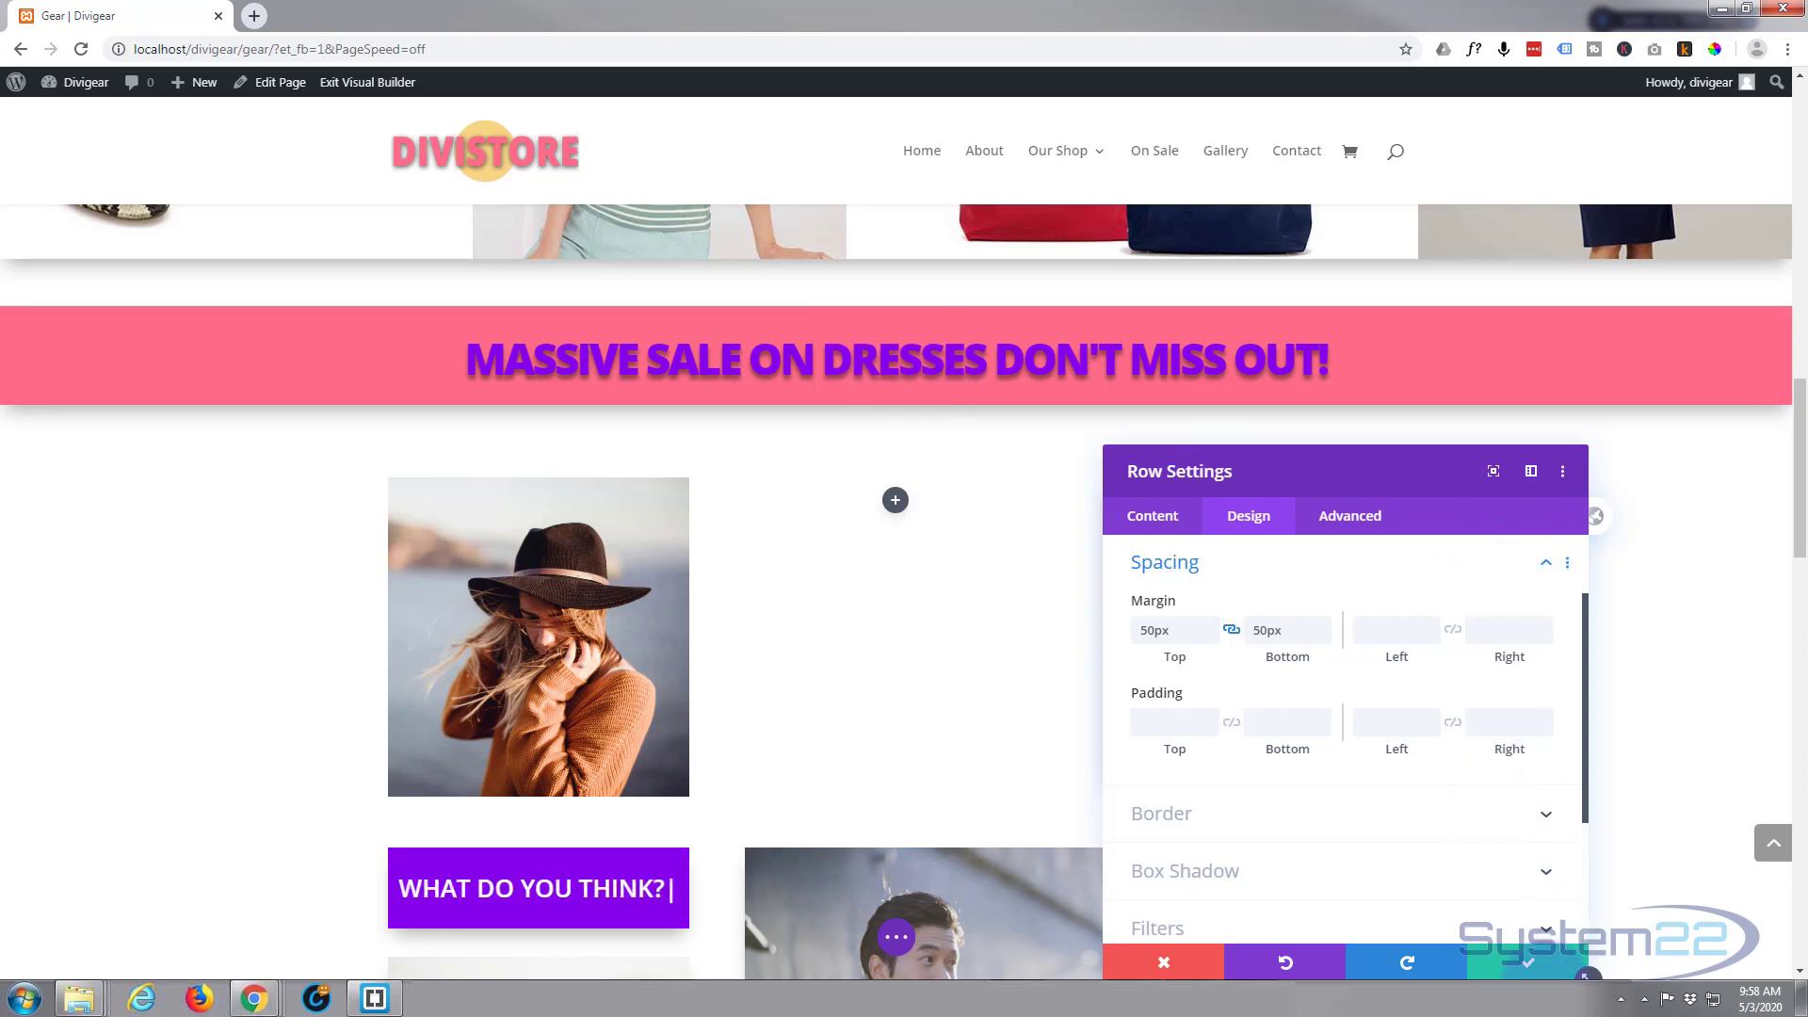
click(1525, 965)
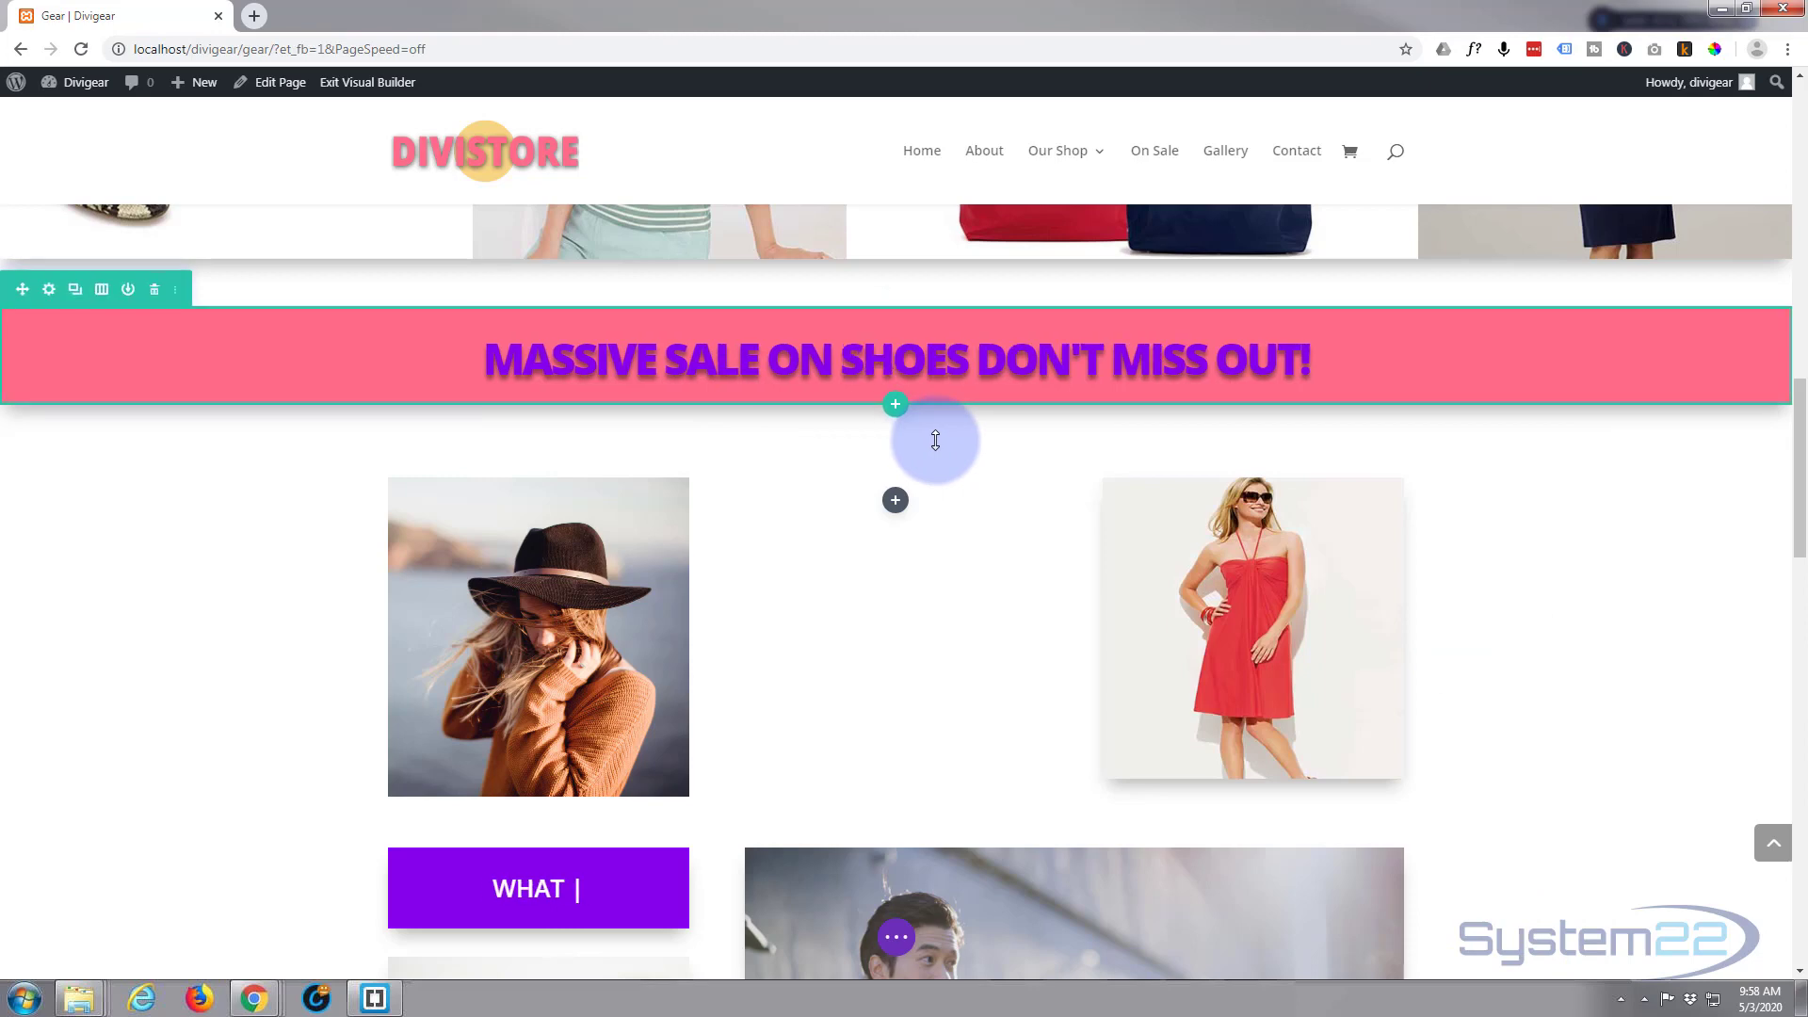
Give the rotator text in the banner's Supreme Text Rotator module a purple #8300e9 background
mouse_move(936, 439)
mouse_move(915, 343)
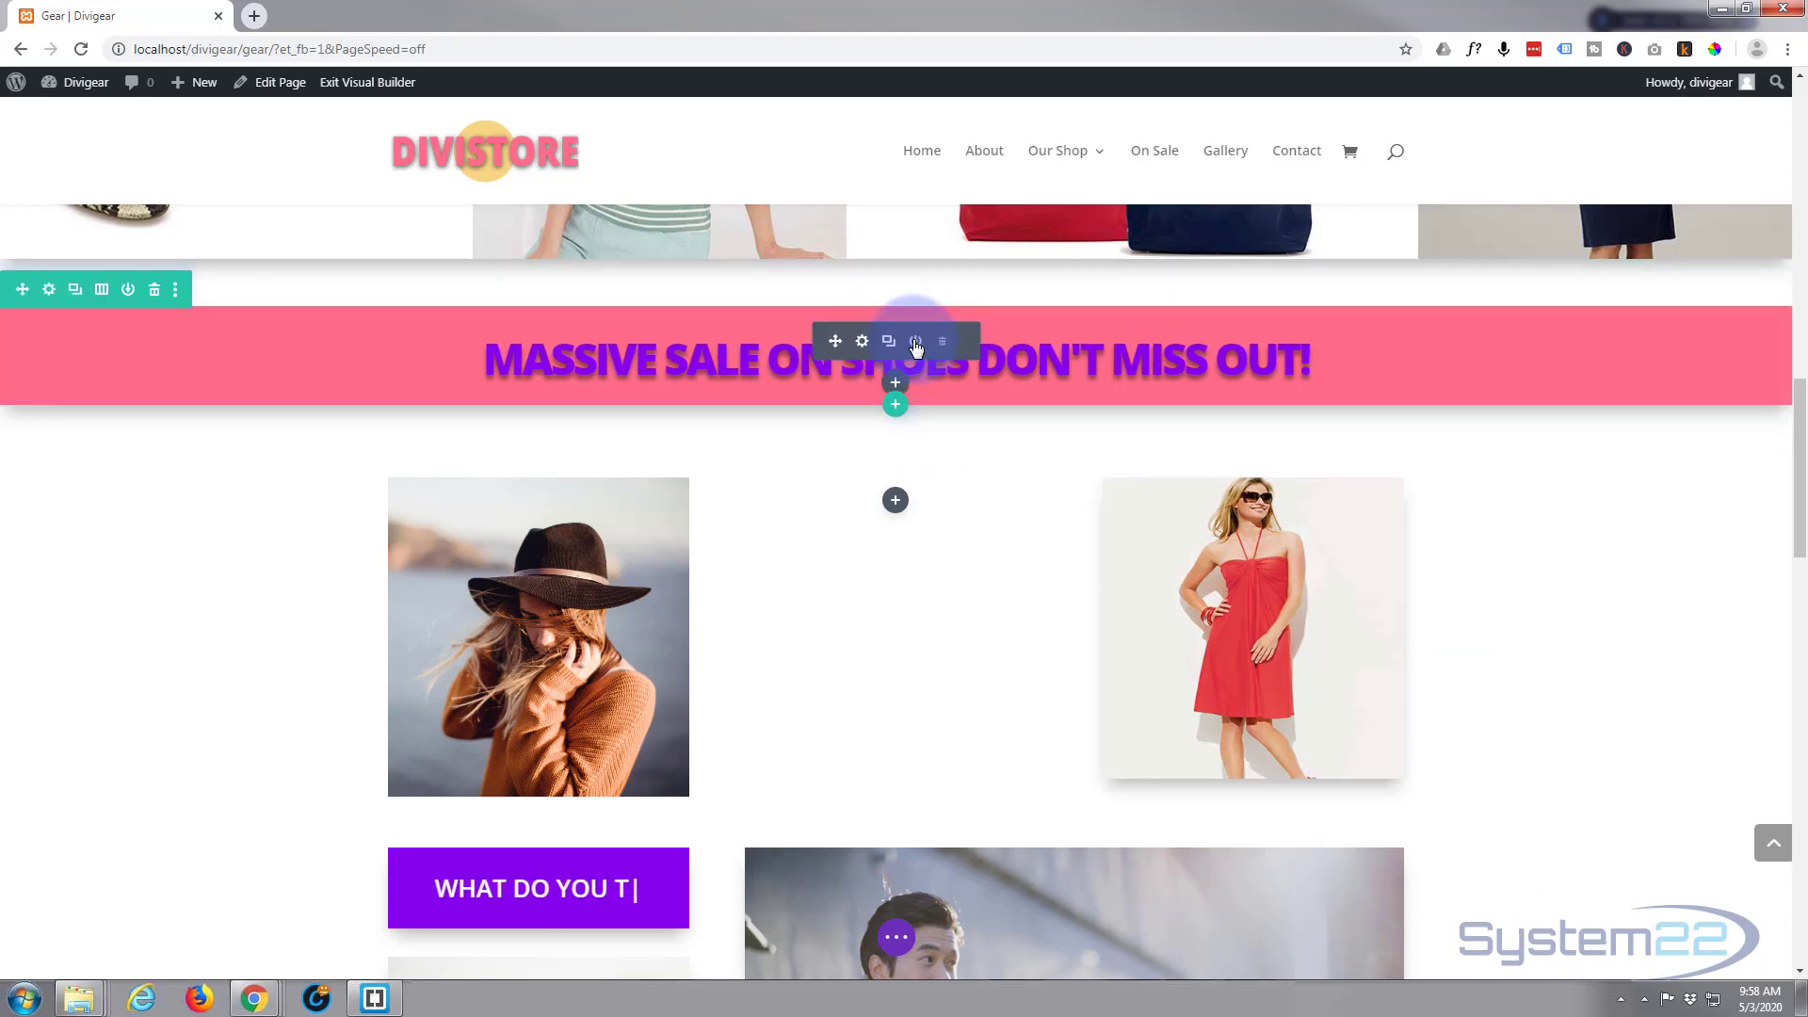
click(863, 342)
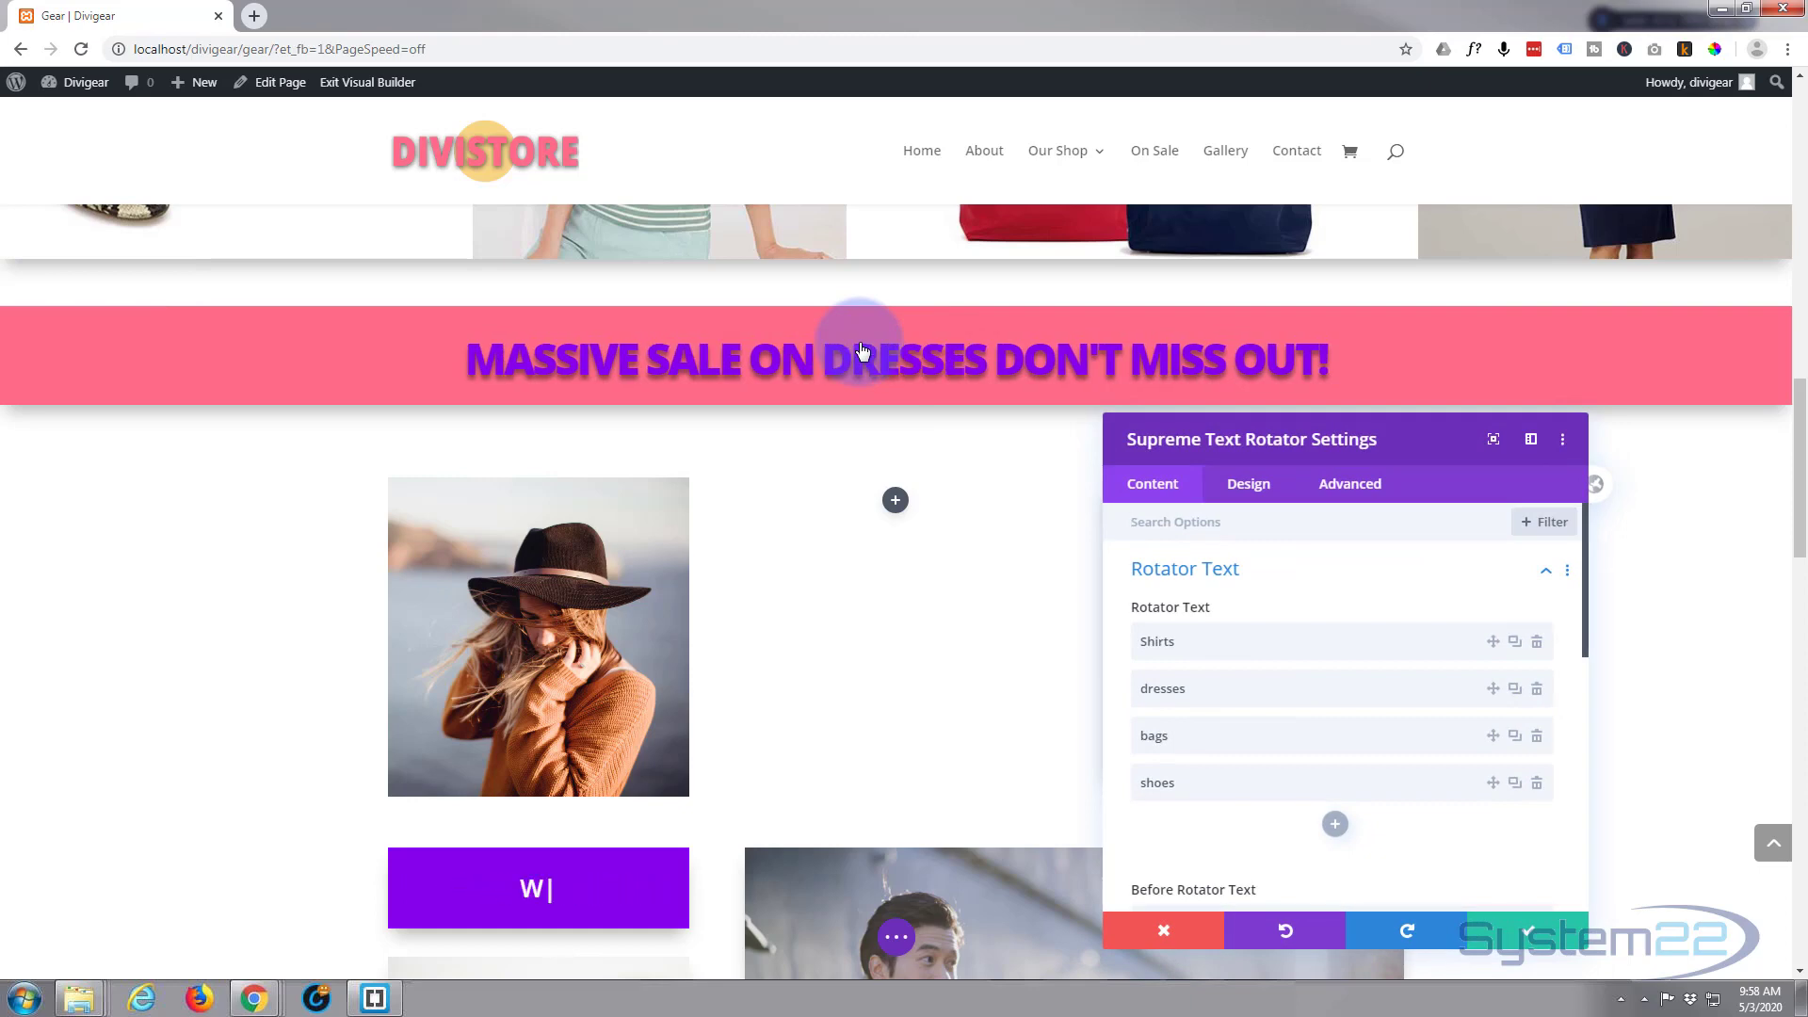
drag(1406, 446, 1106, 375)
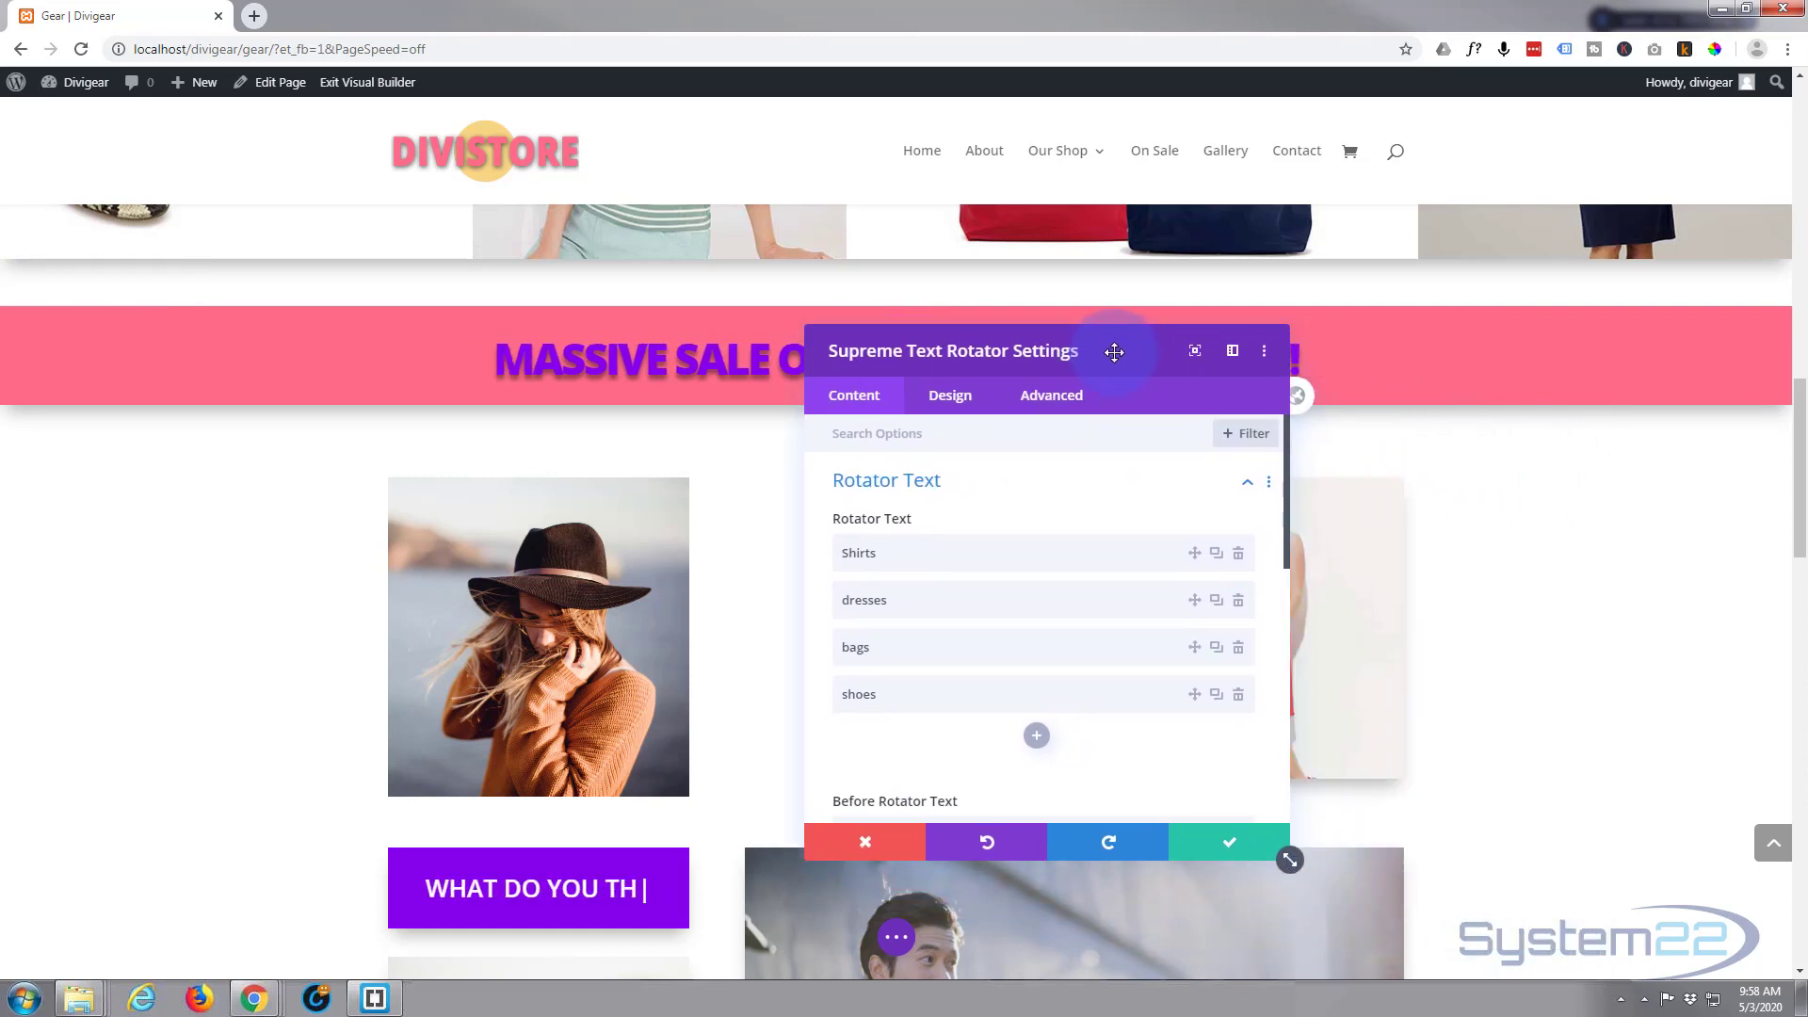
click(951, 396)
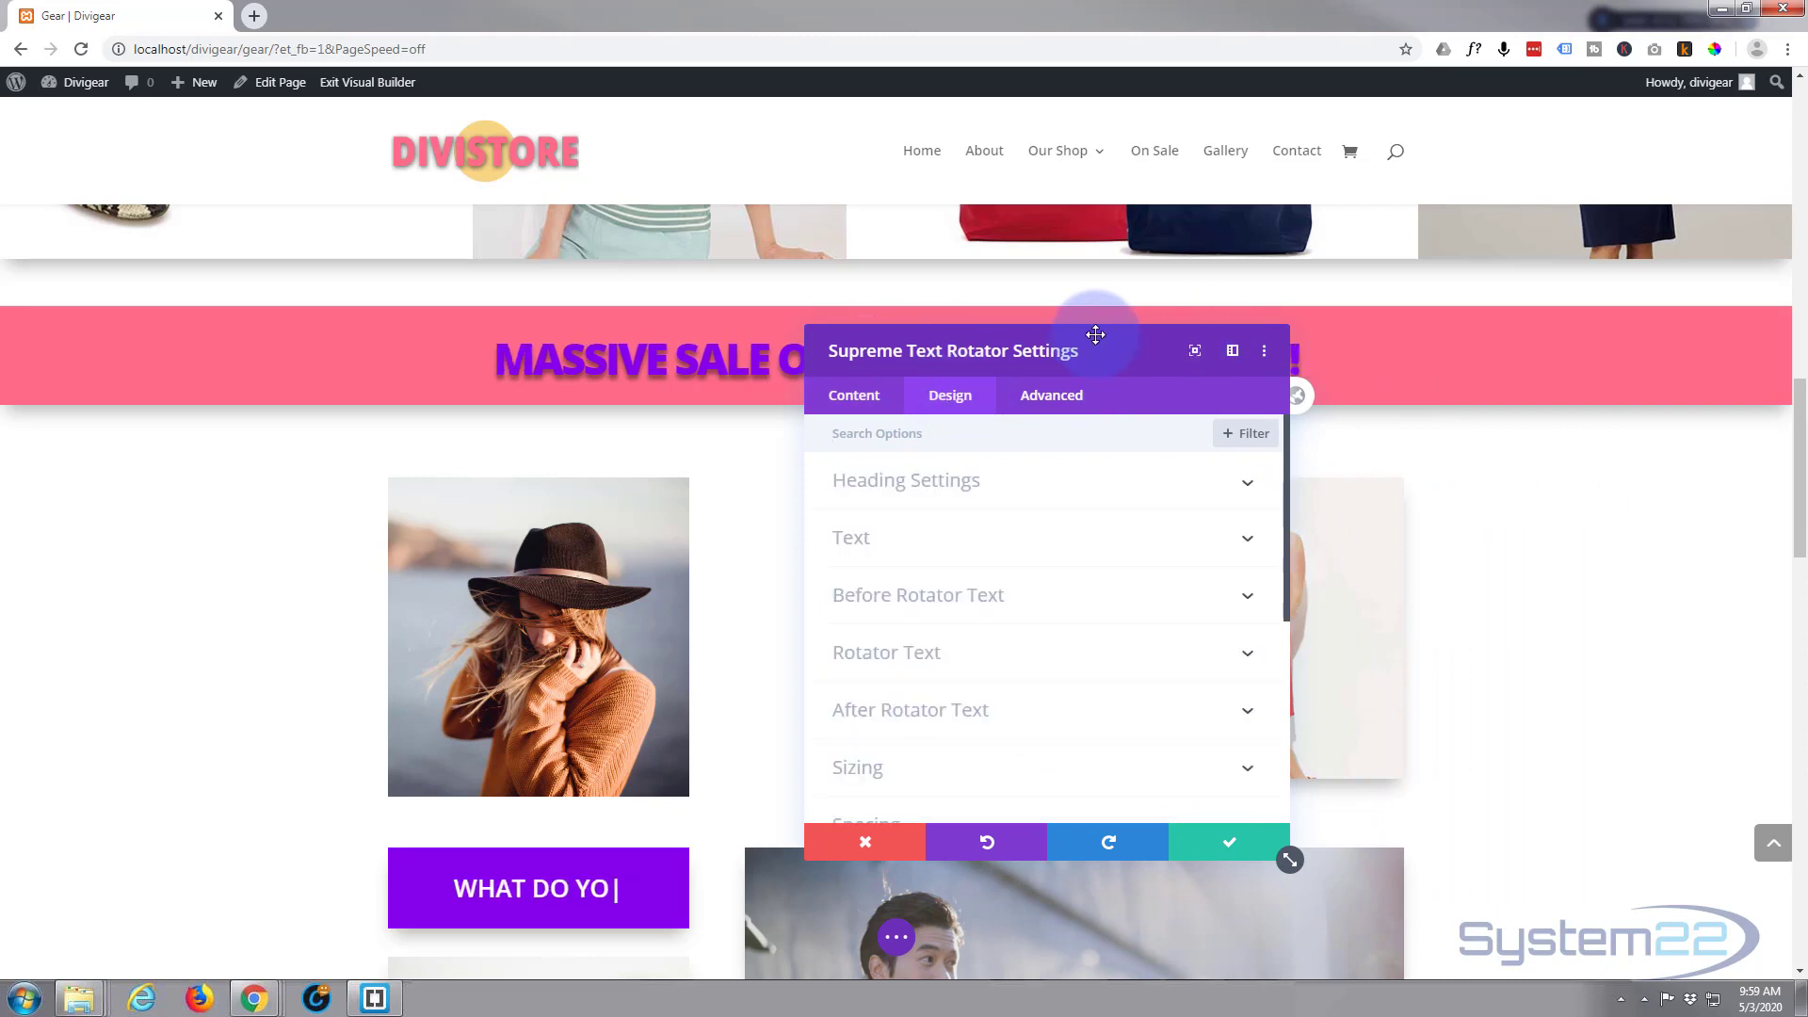
drag(1108, 343, 1380, 431)
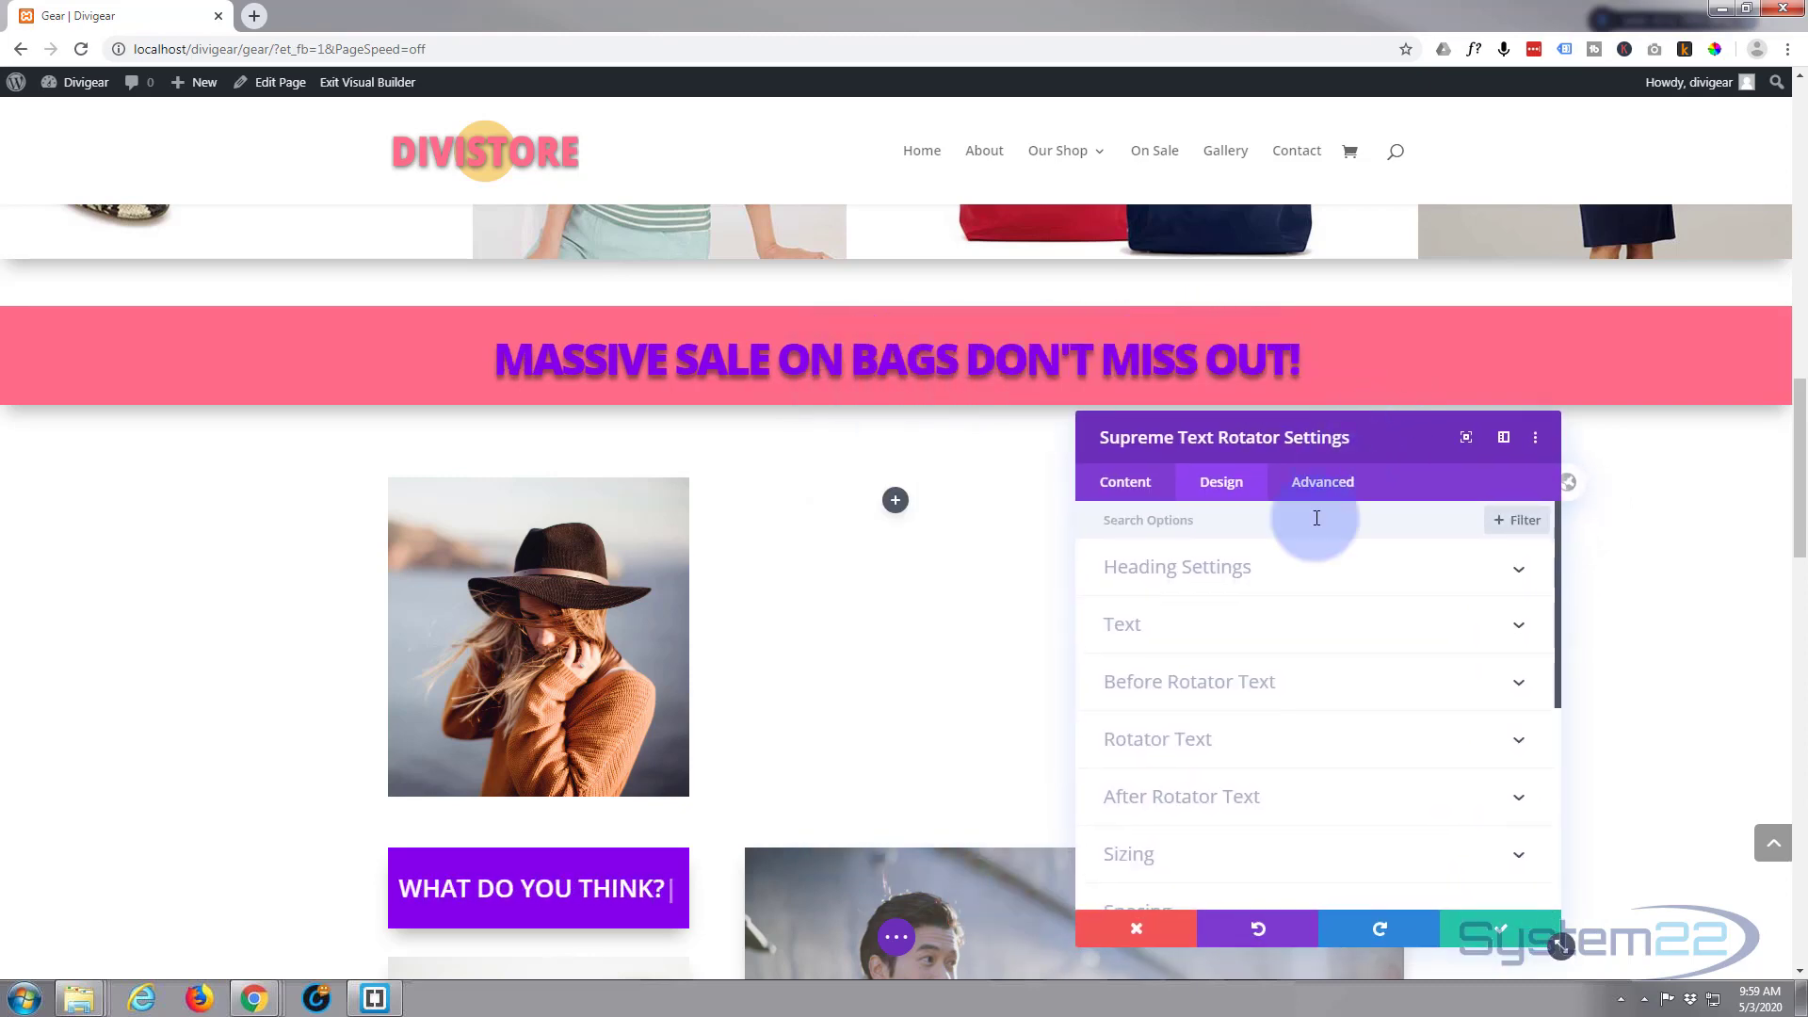
click(1191, 746)
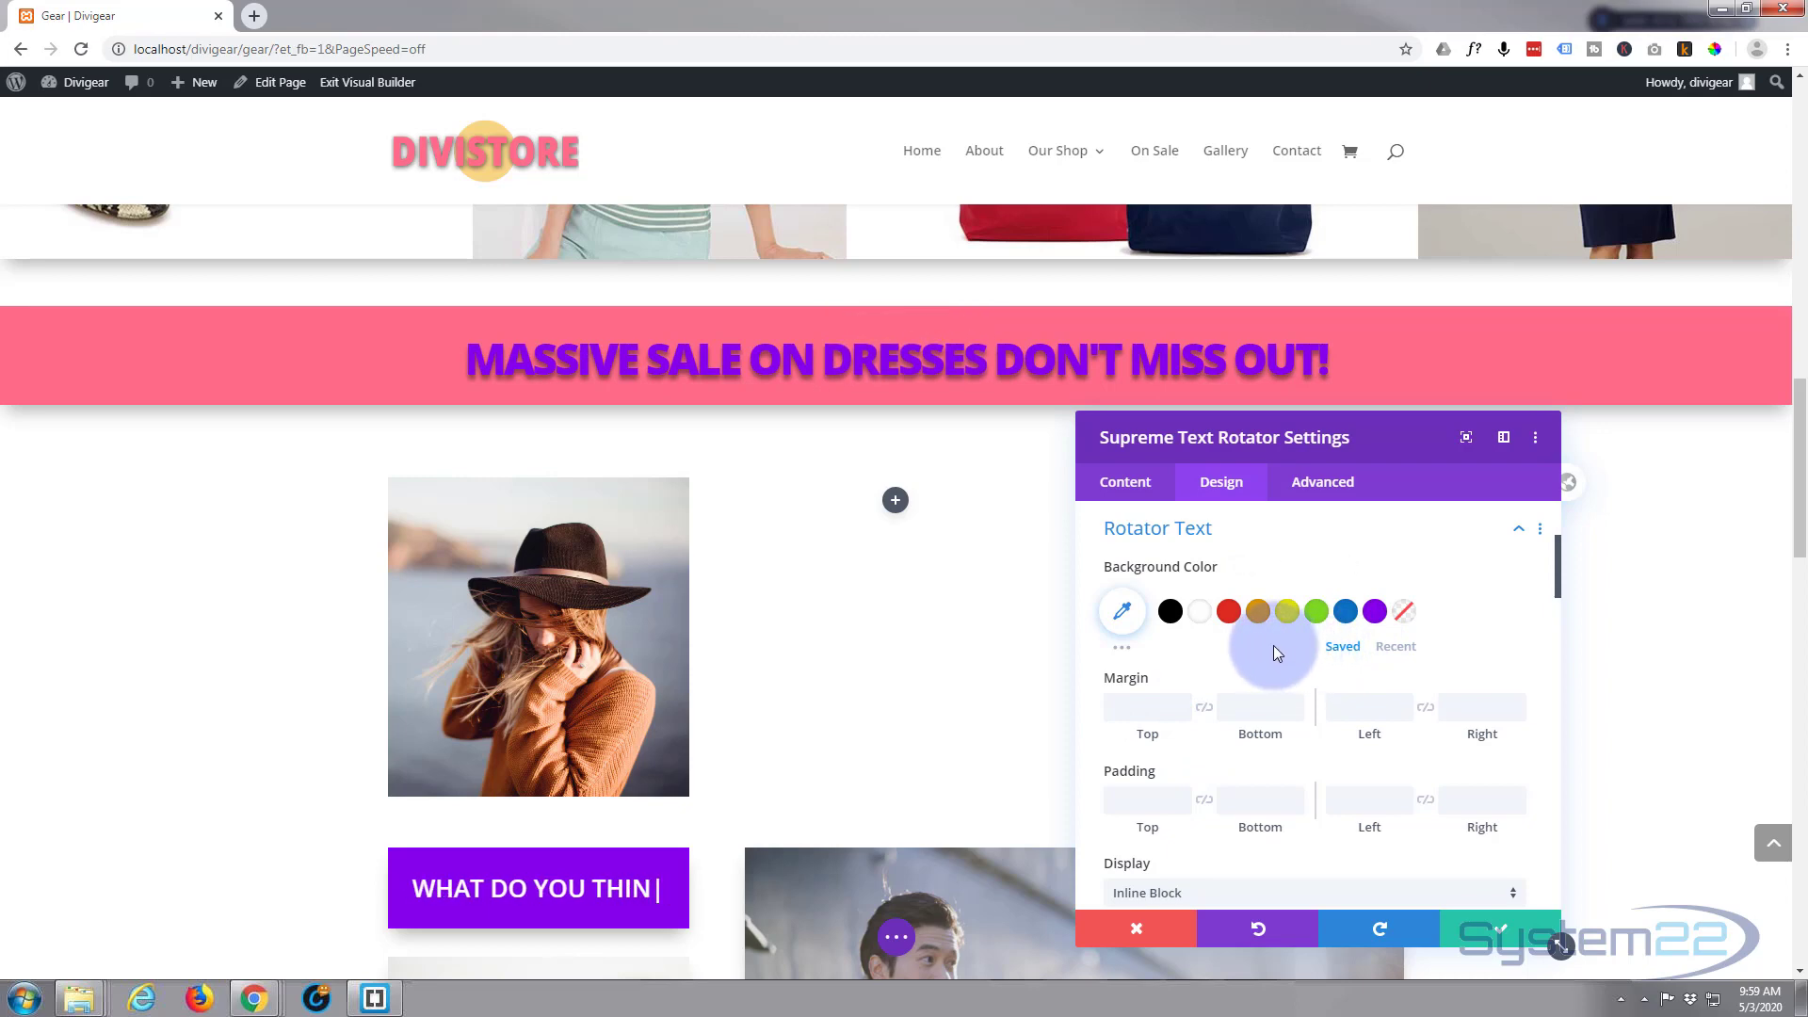
click(1375, 613)
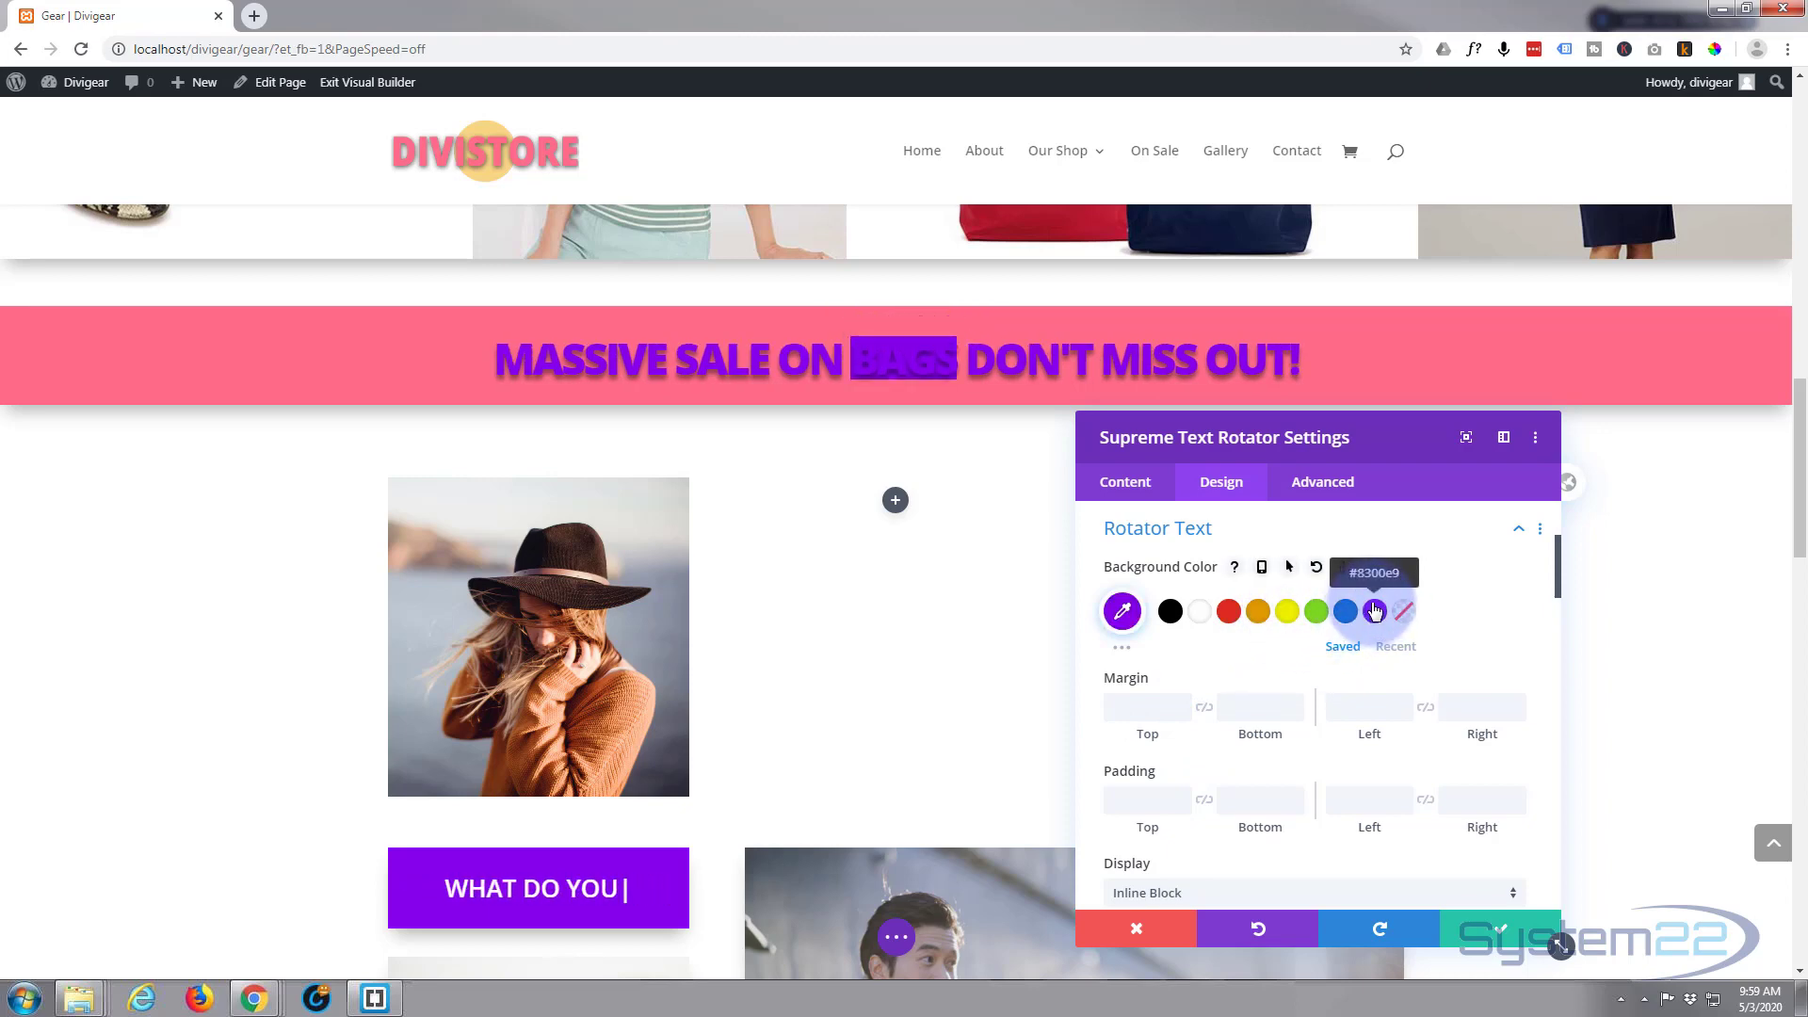
Set the rotator text color to white #ffffff
scroll(1224, 664, down, 1)
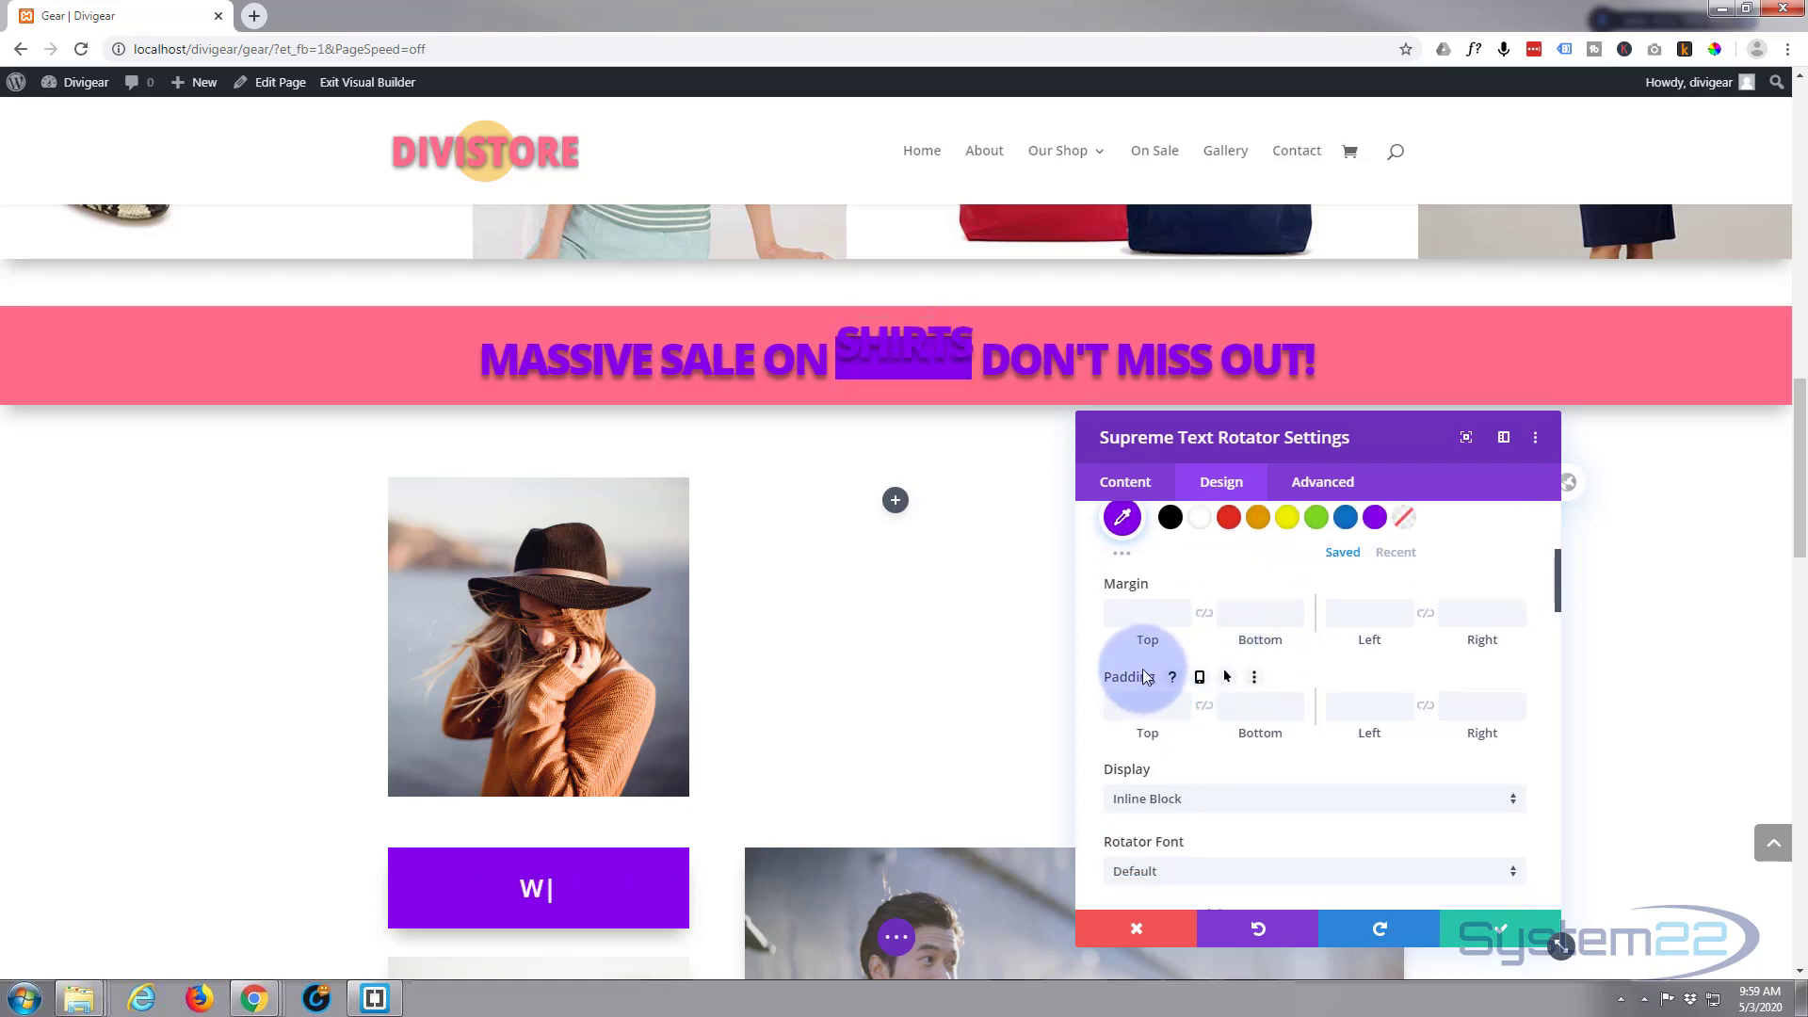
scroll(1159, 669, down, 4)
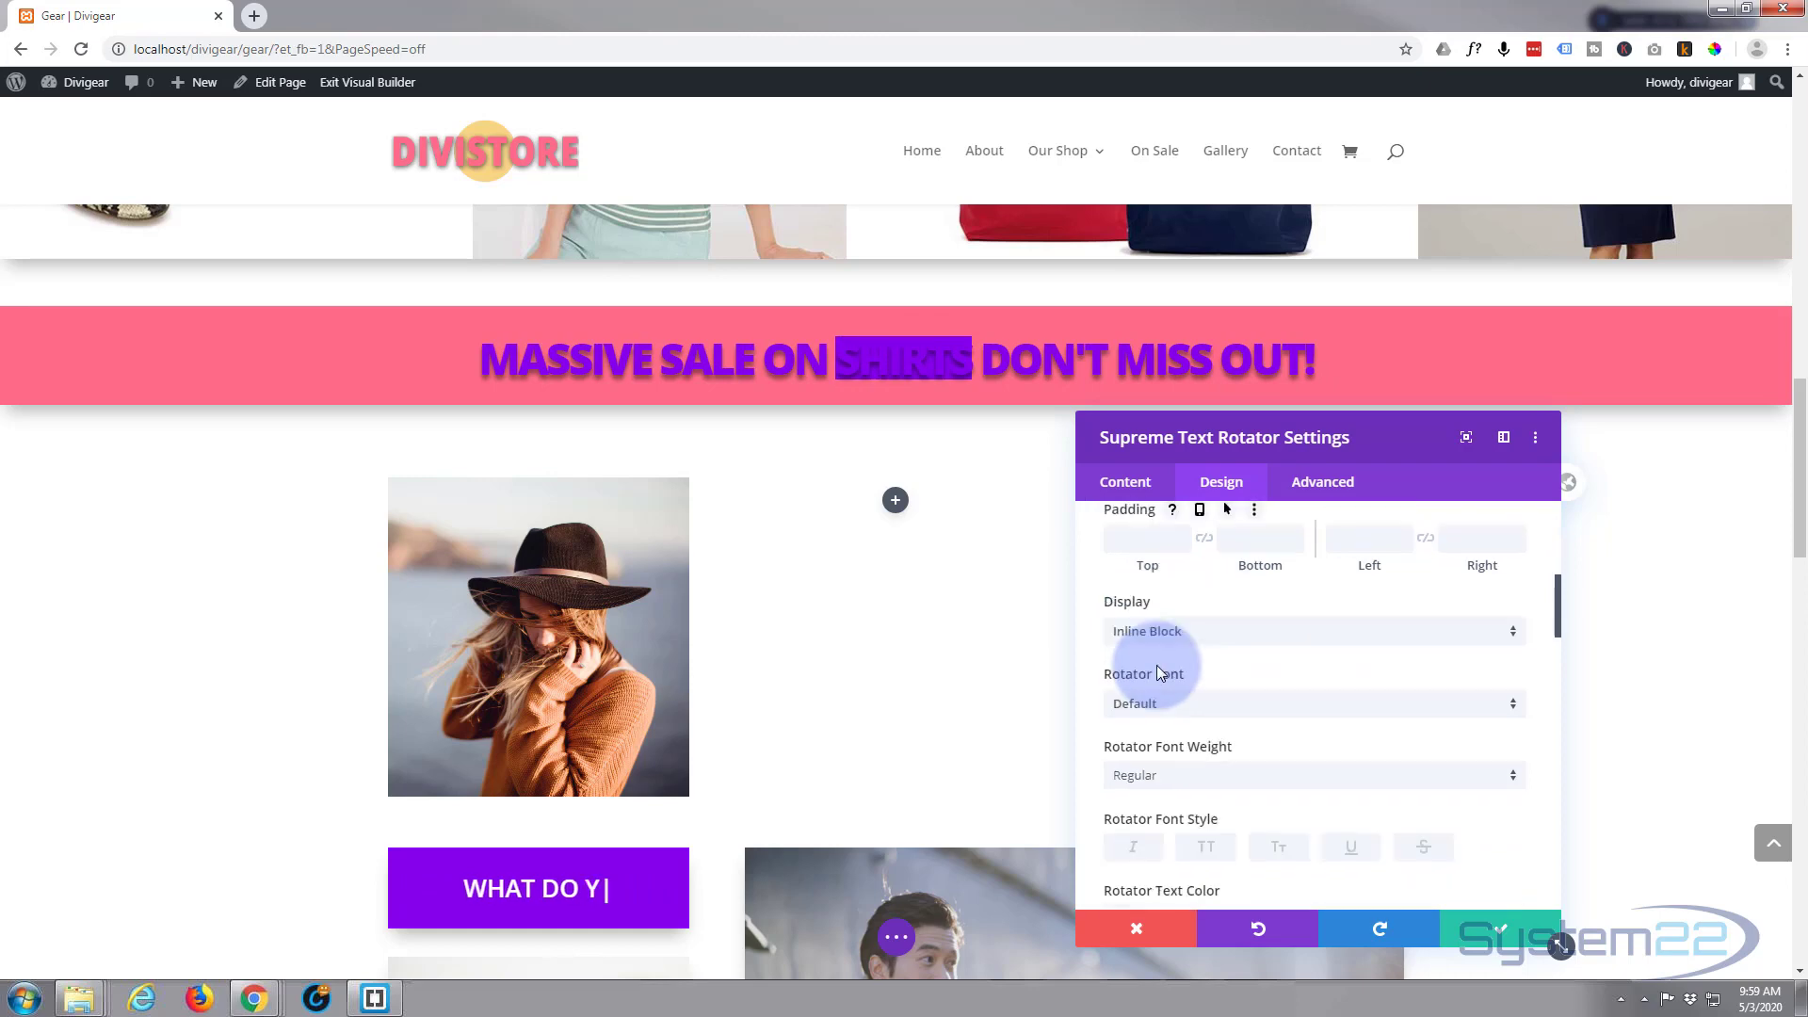
click(1203, 730)
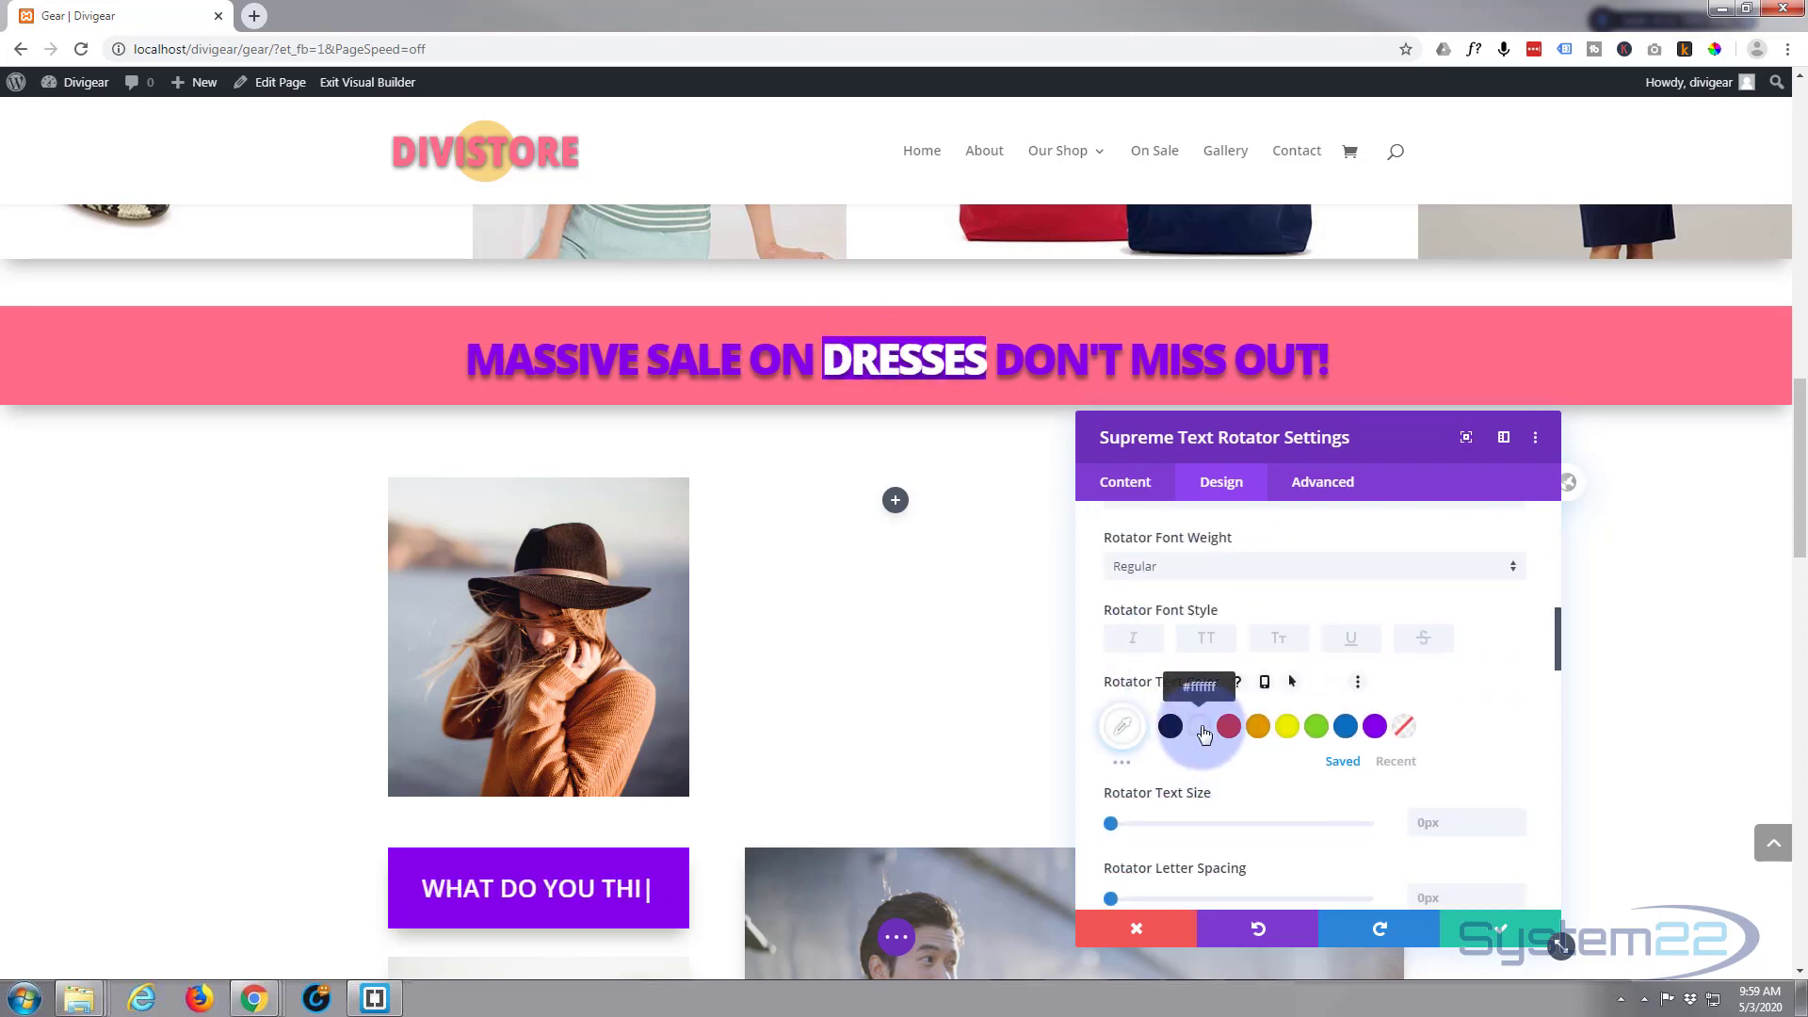
Set the rotator text's top padding to 30px and link the bottom padding to the same value
scroll(1247, 656, up, 2)
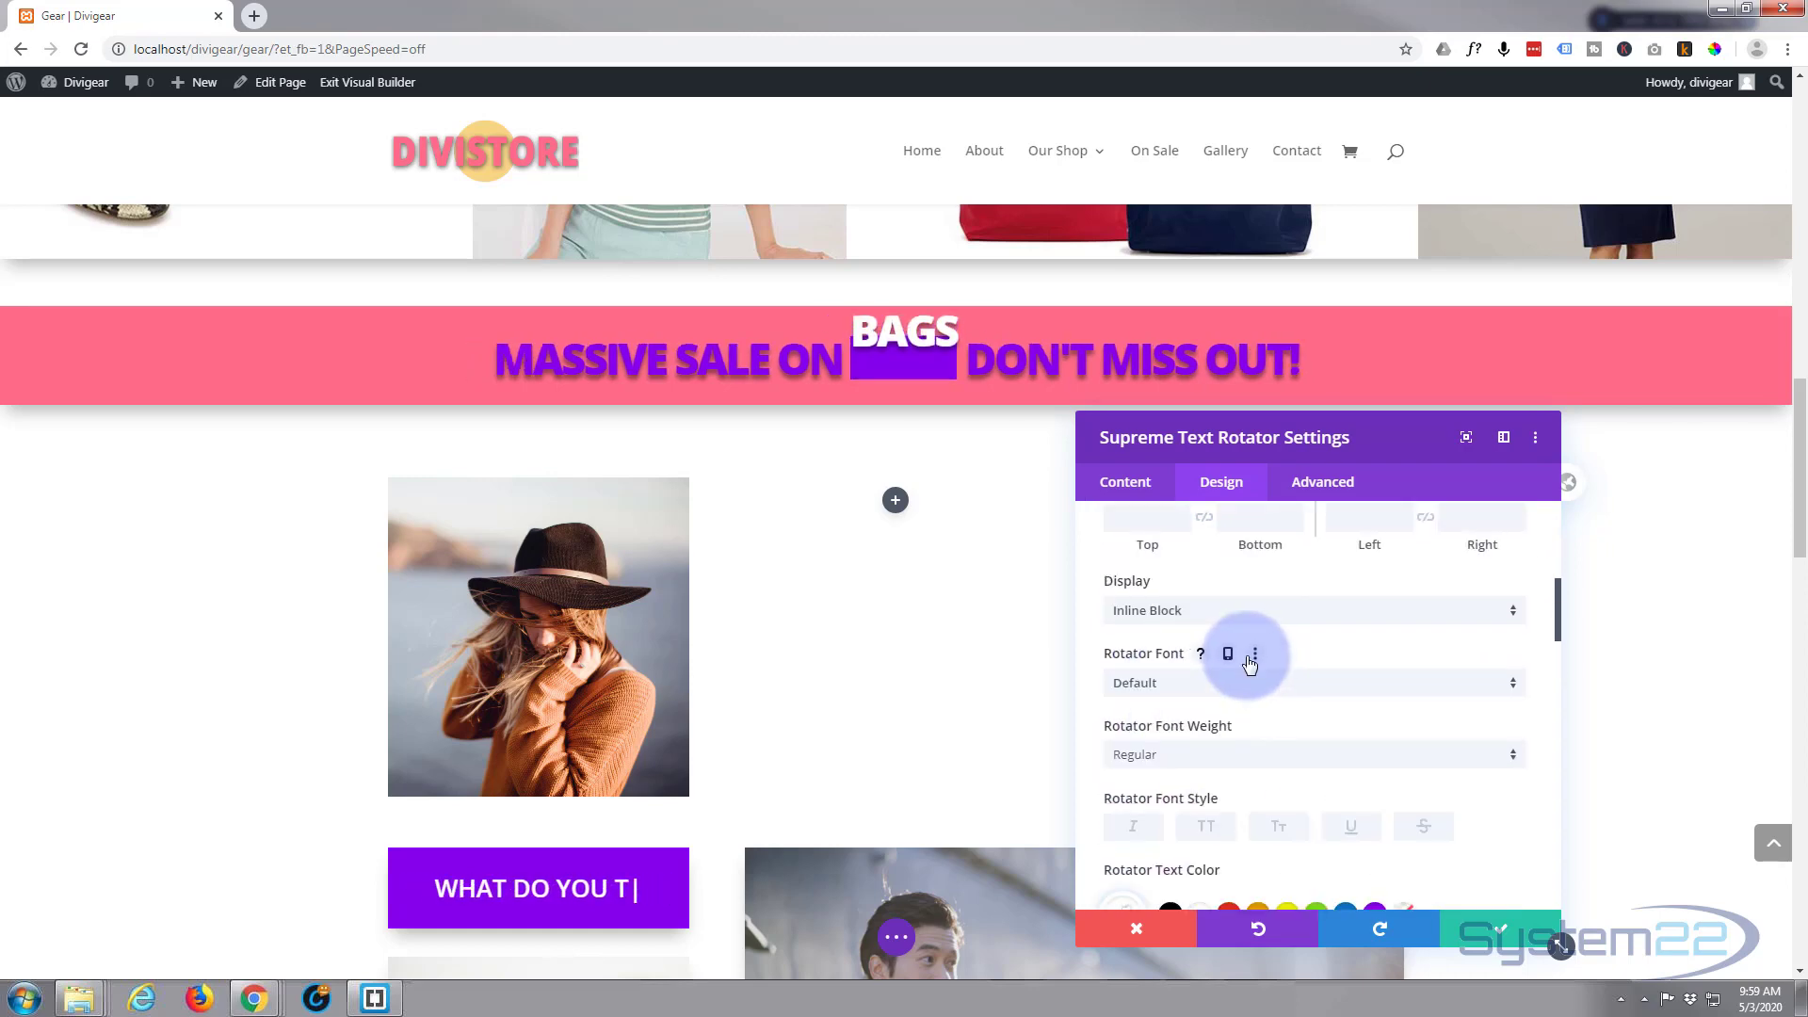
scroll(1247, 656, up, 2)
click(1136, 708)
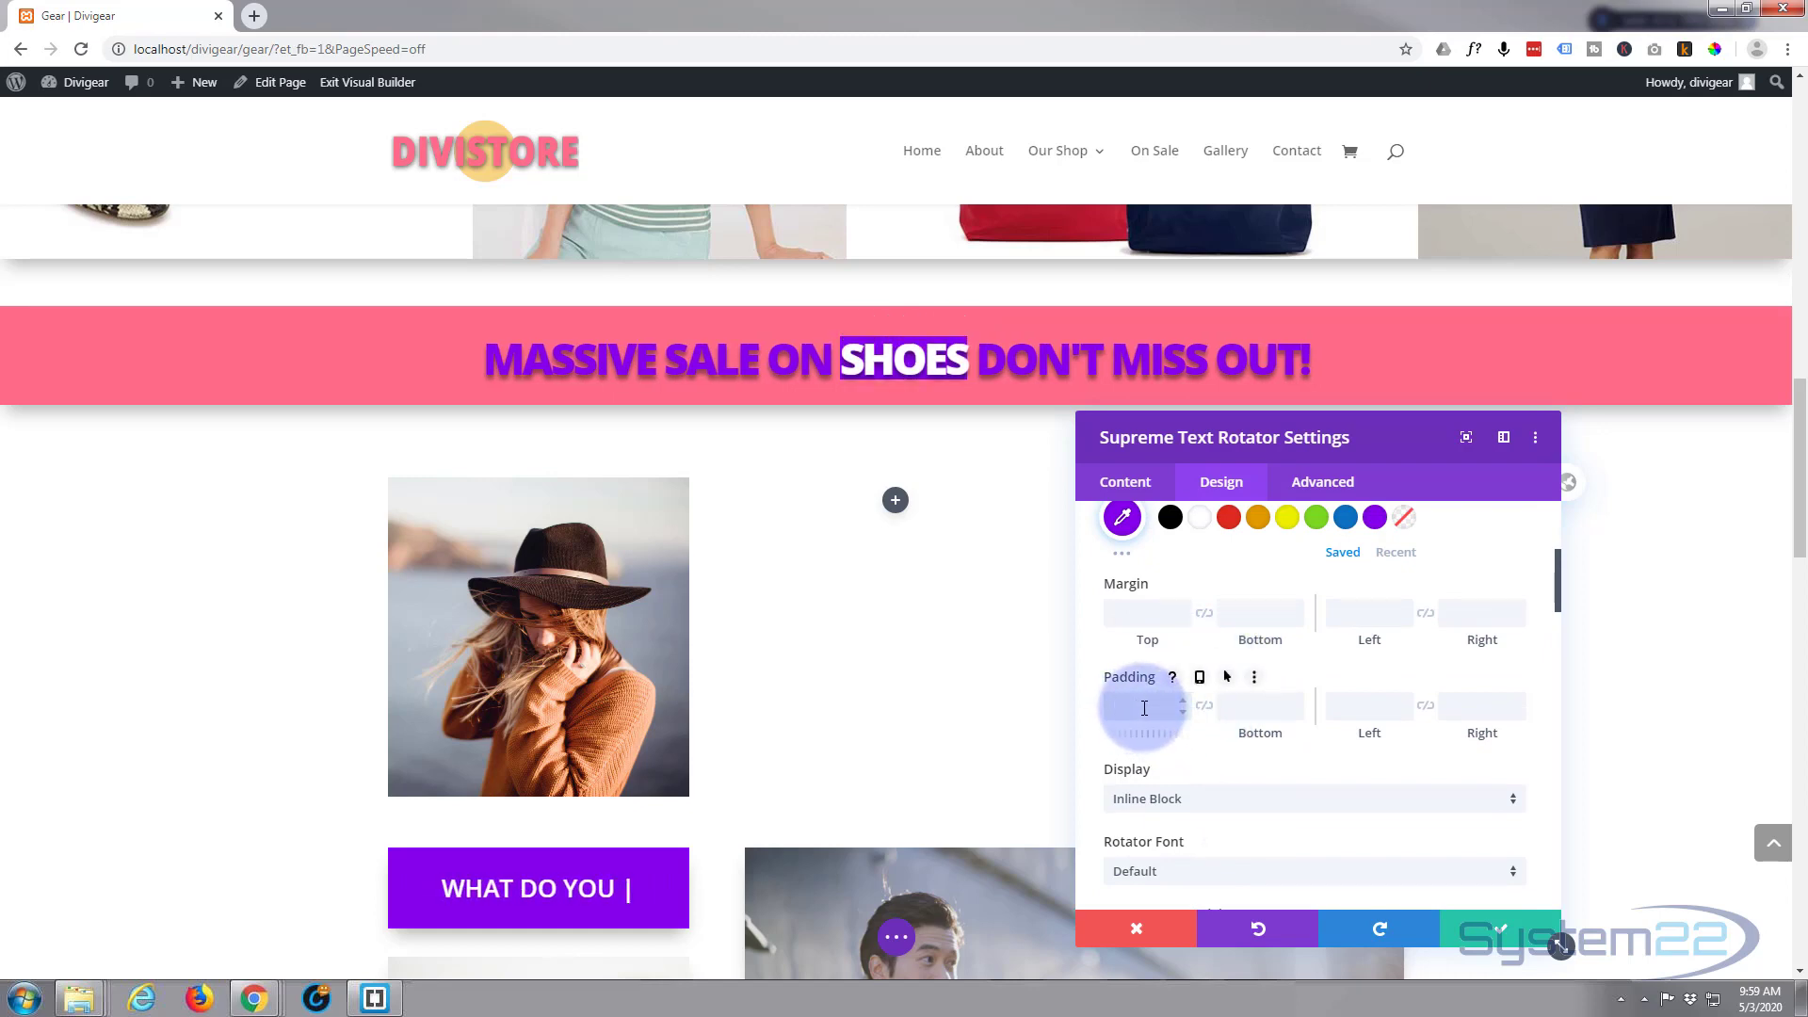
text(40px)
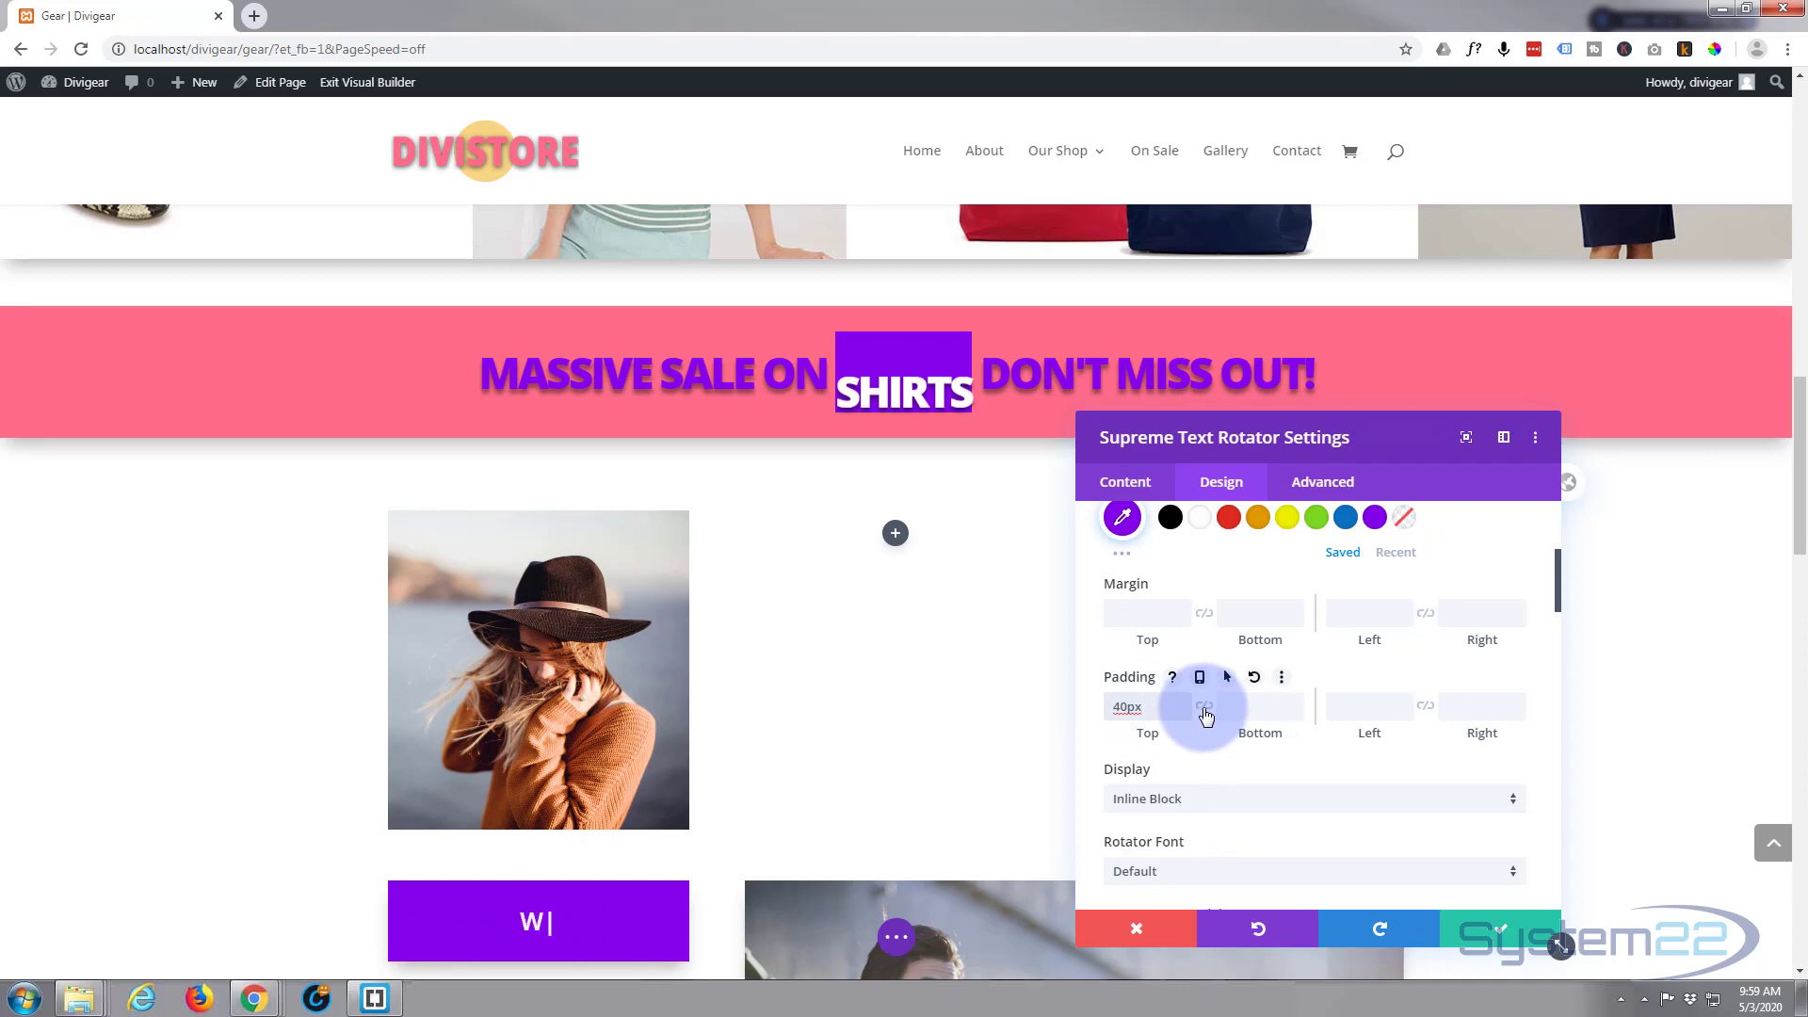
click(1116, 706)
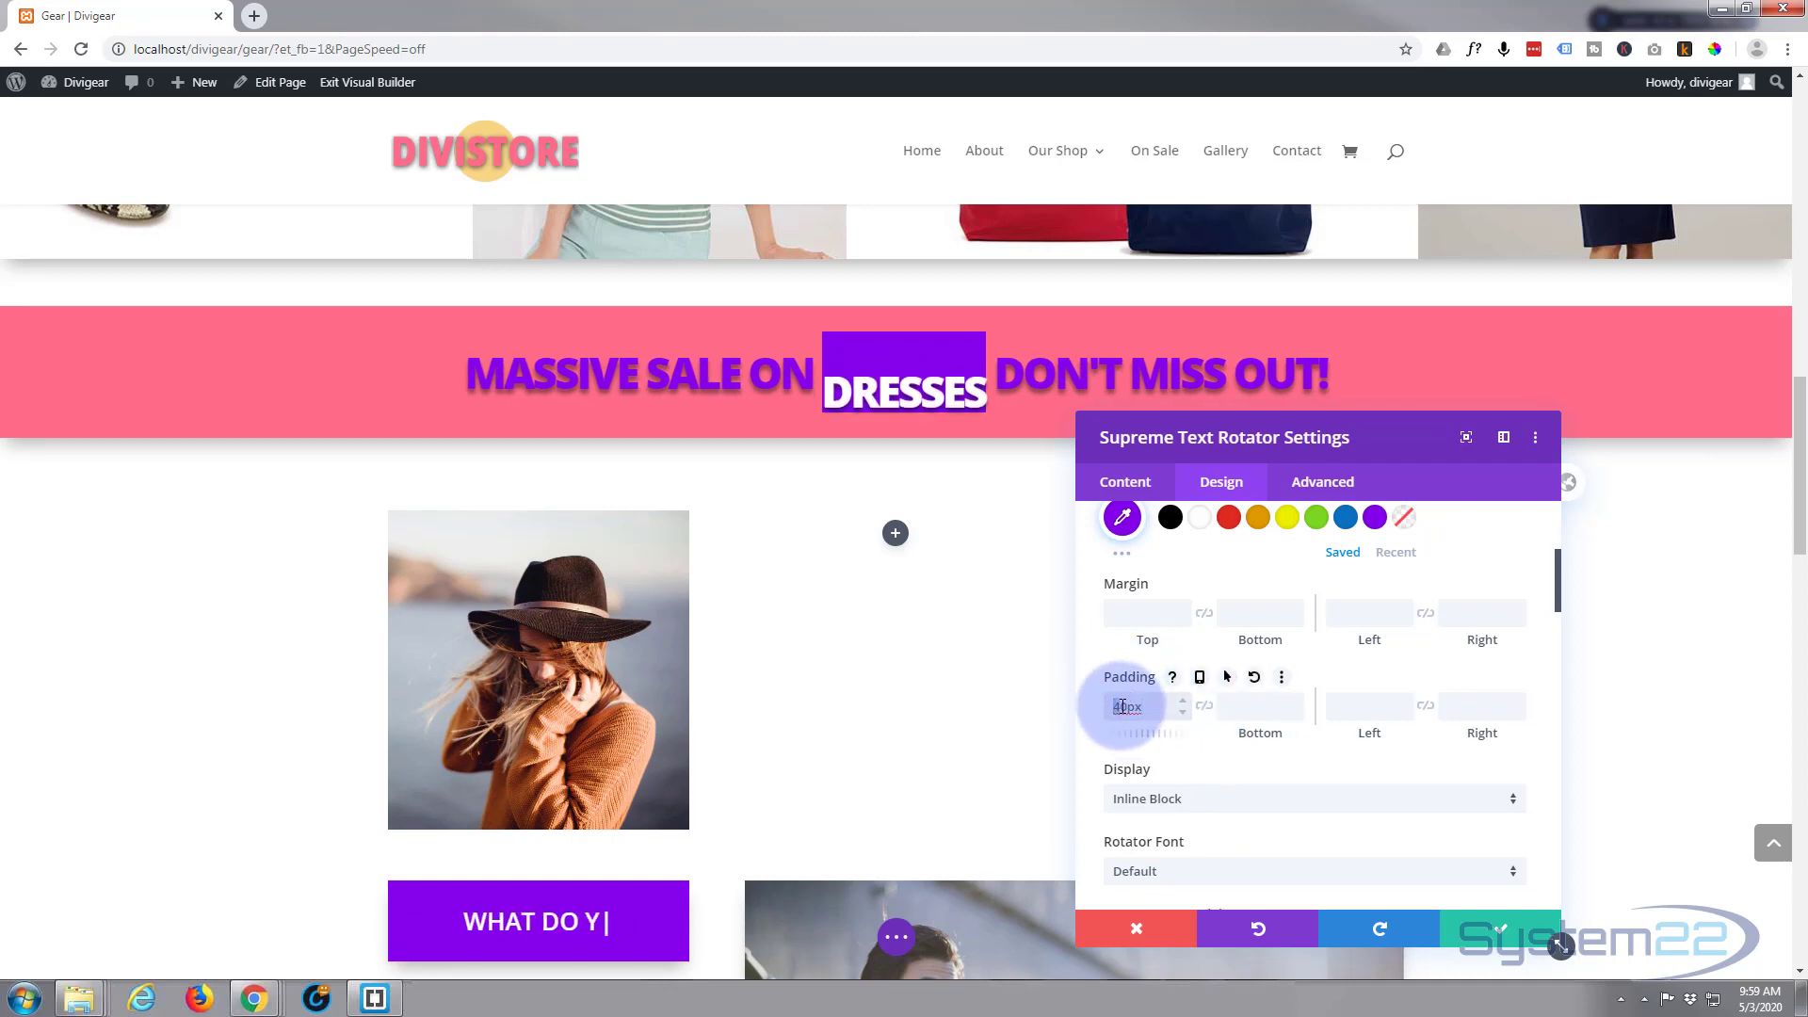
text(3)
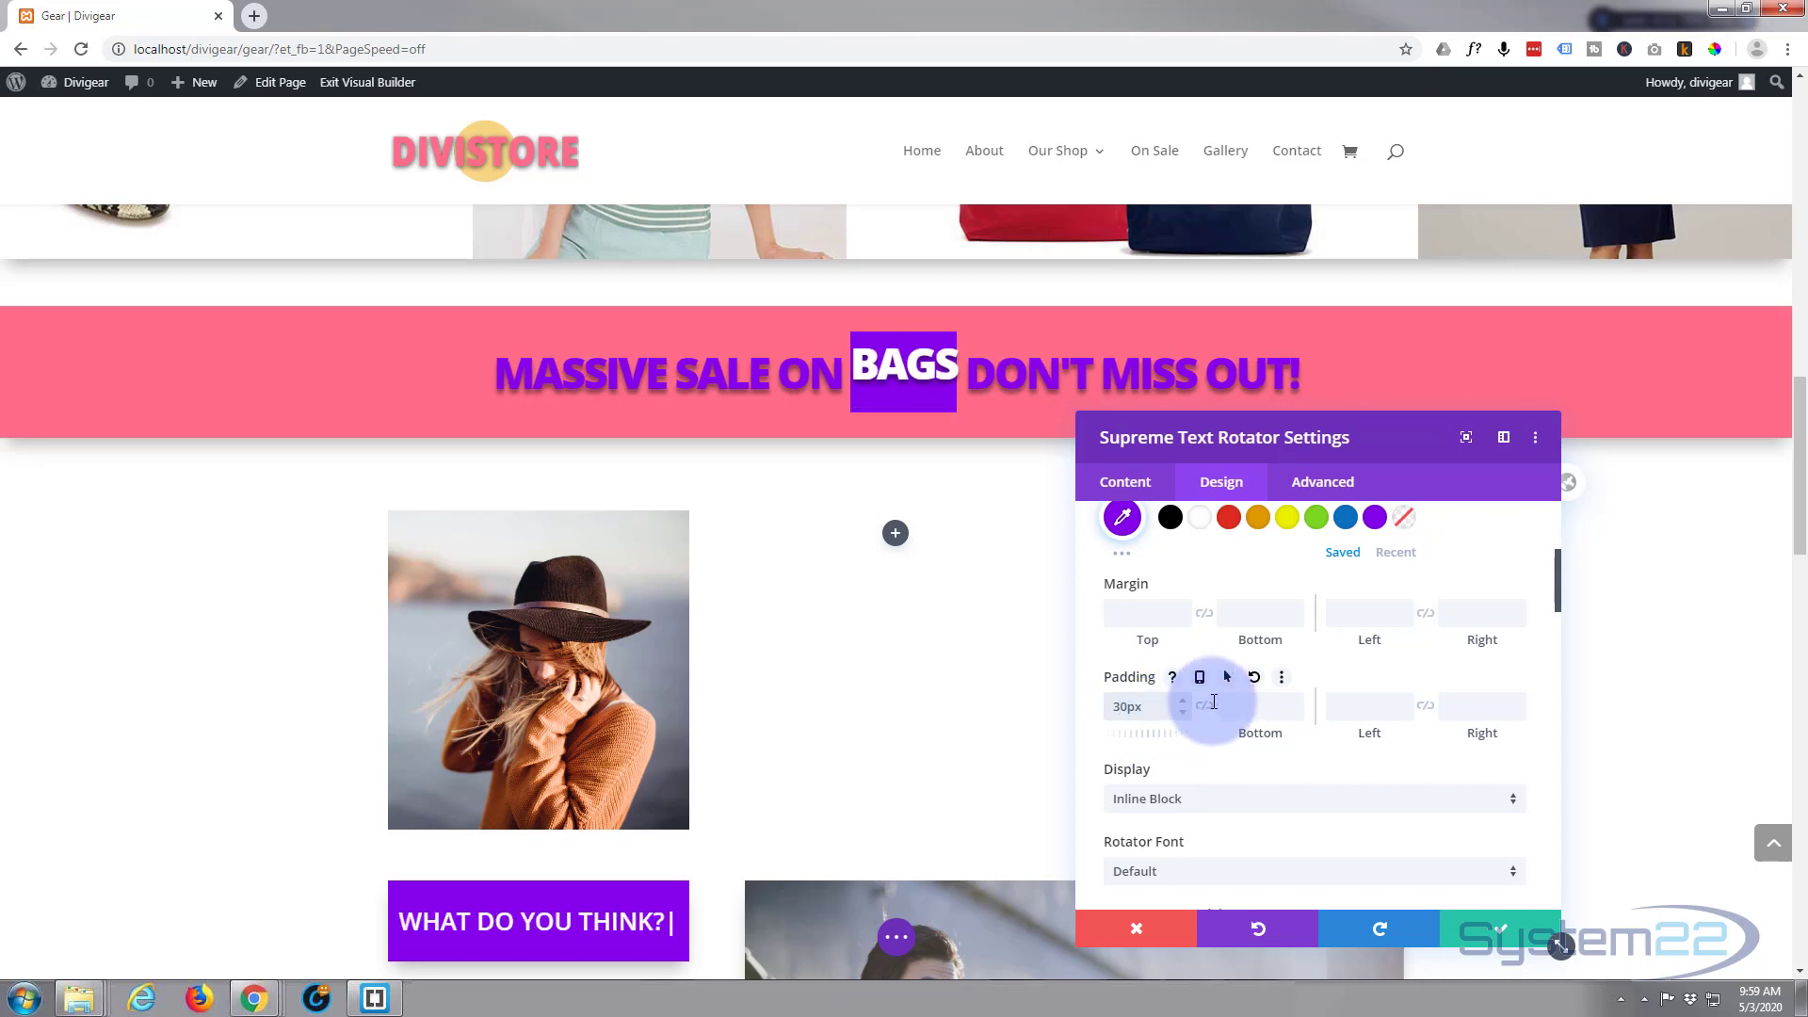
click(1203, 707)
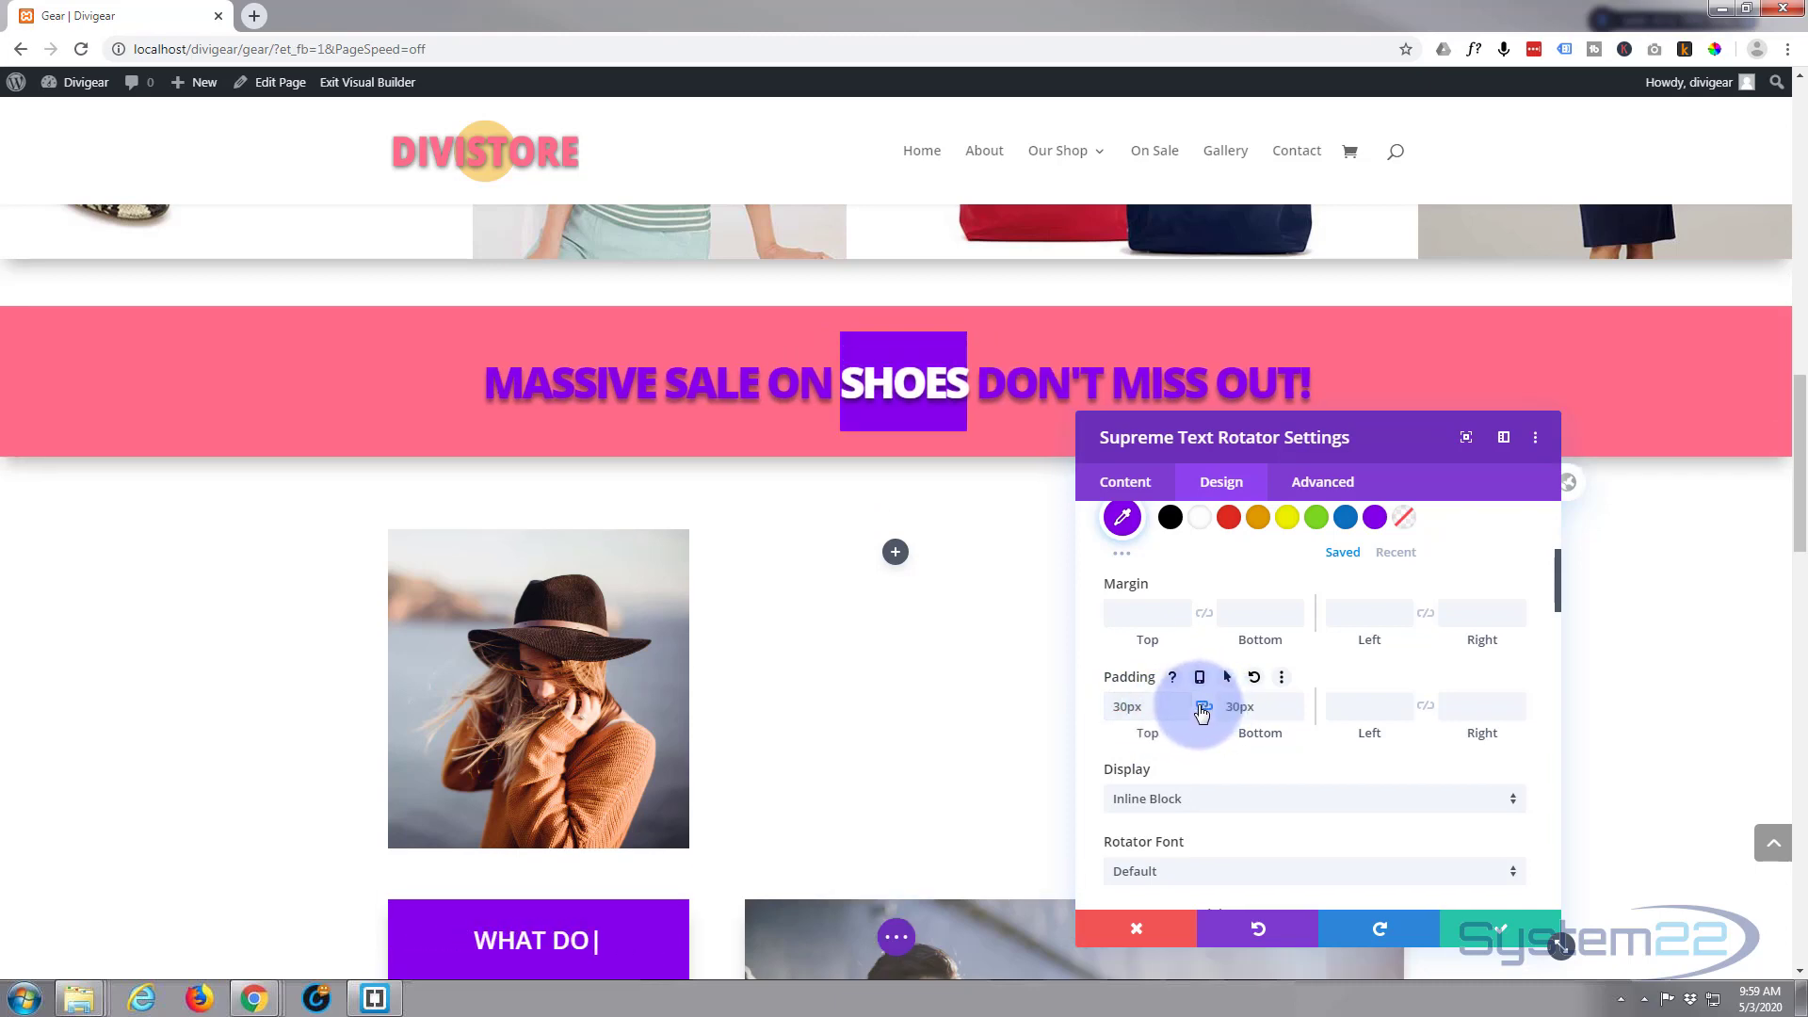
click(1271, 703)
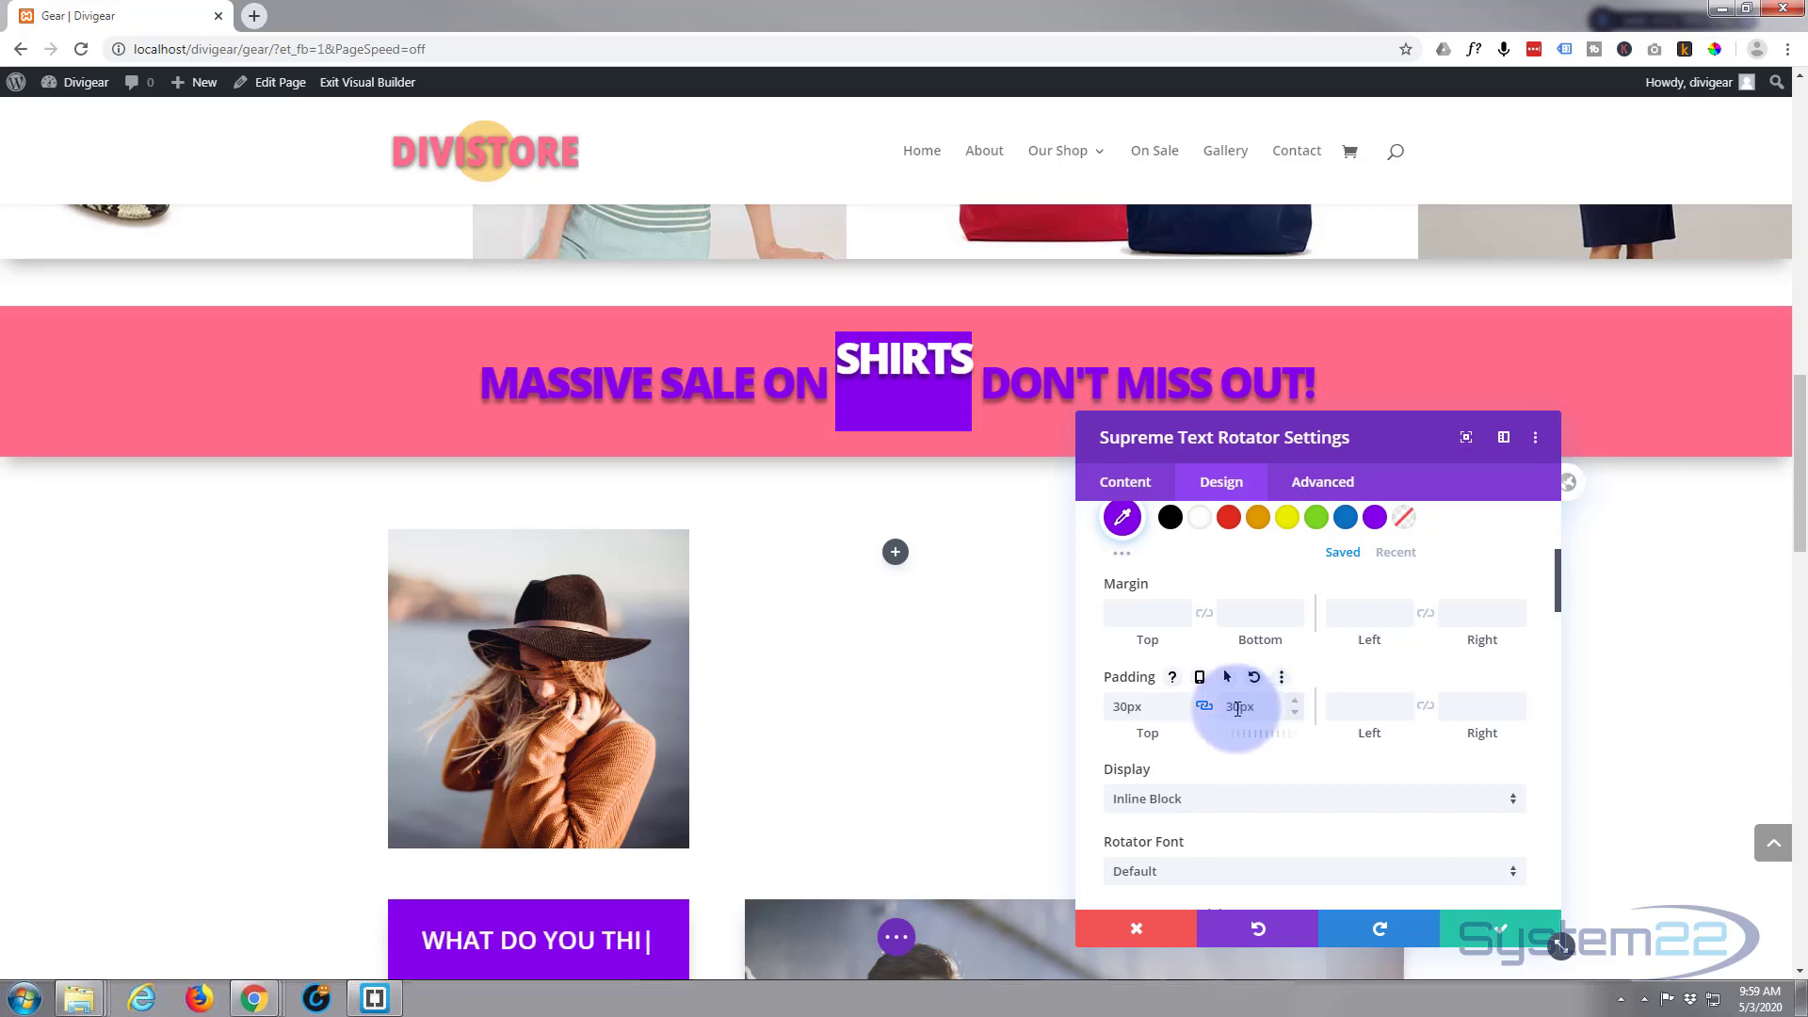
Set the rotator text's linked left and right padding to 30px and save the module settings
click(1339, 706)
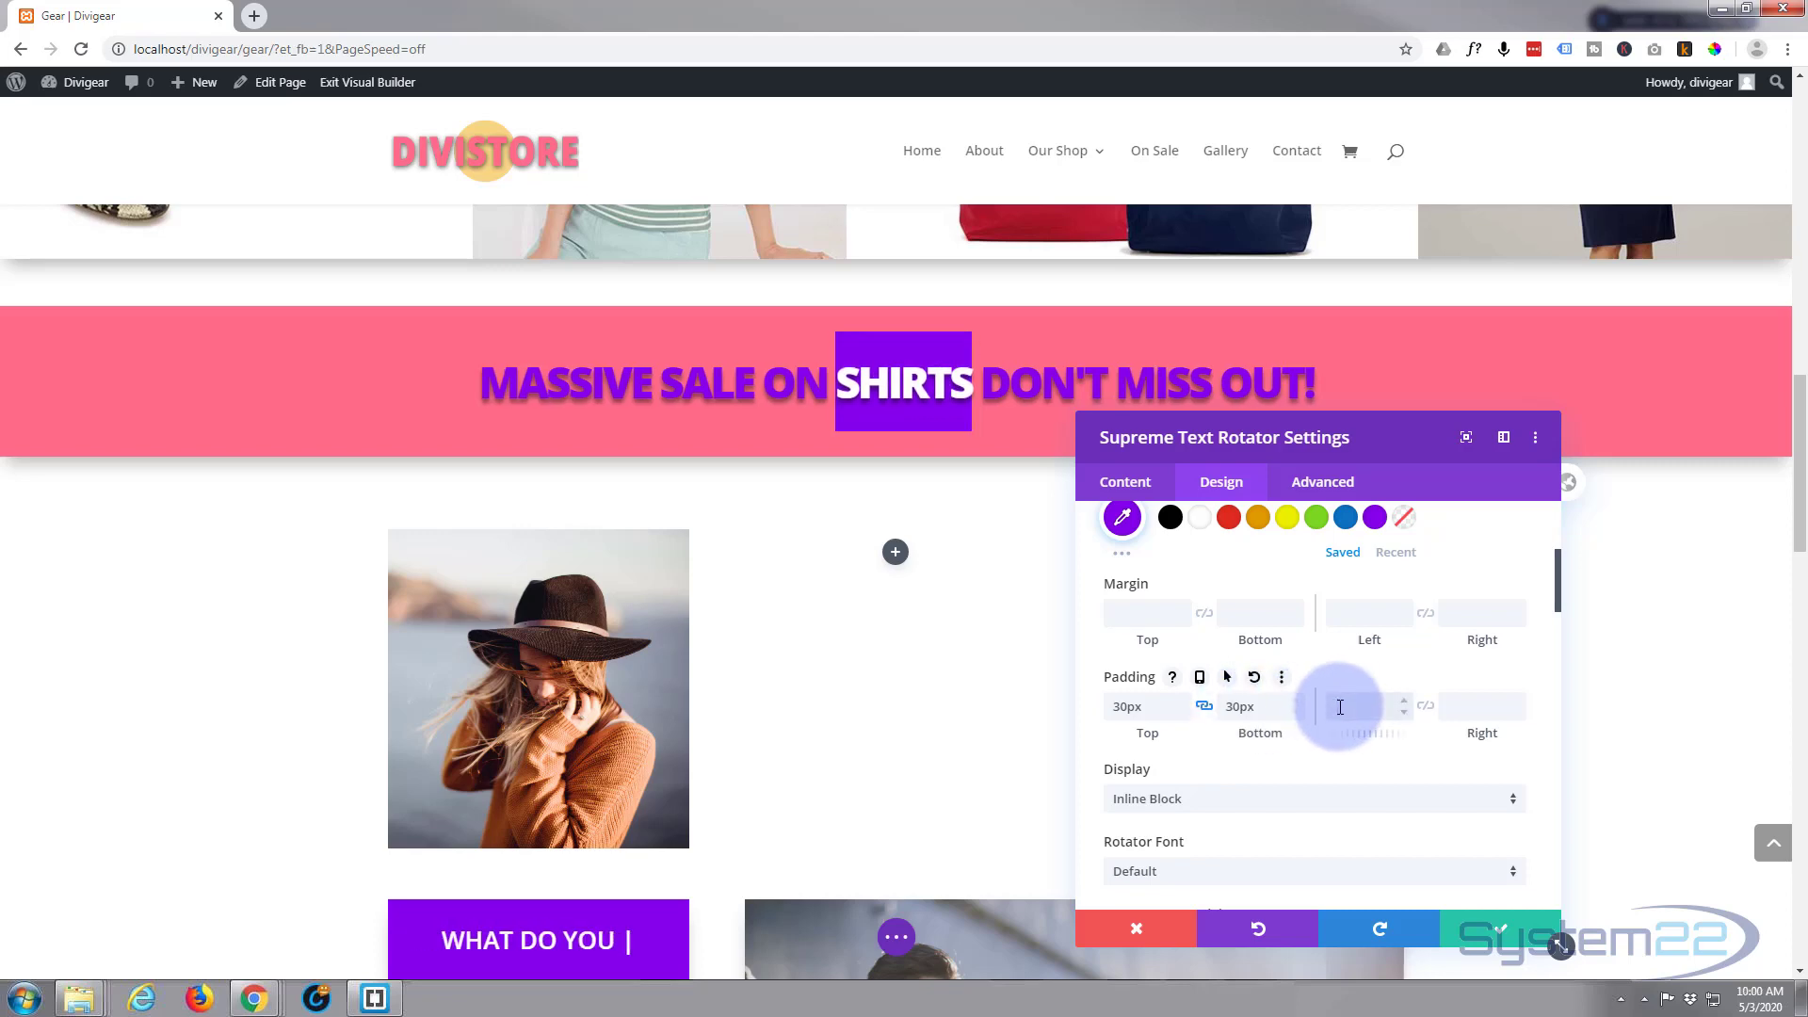
text(30)
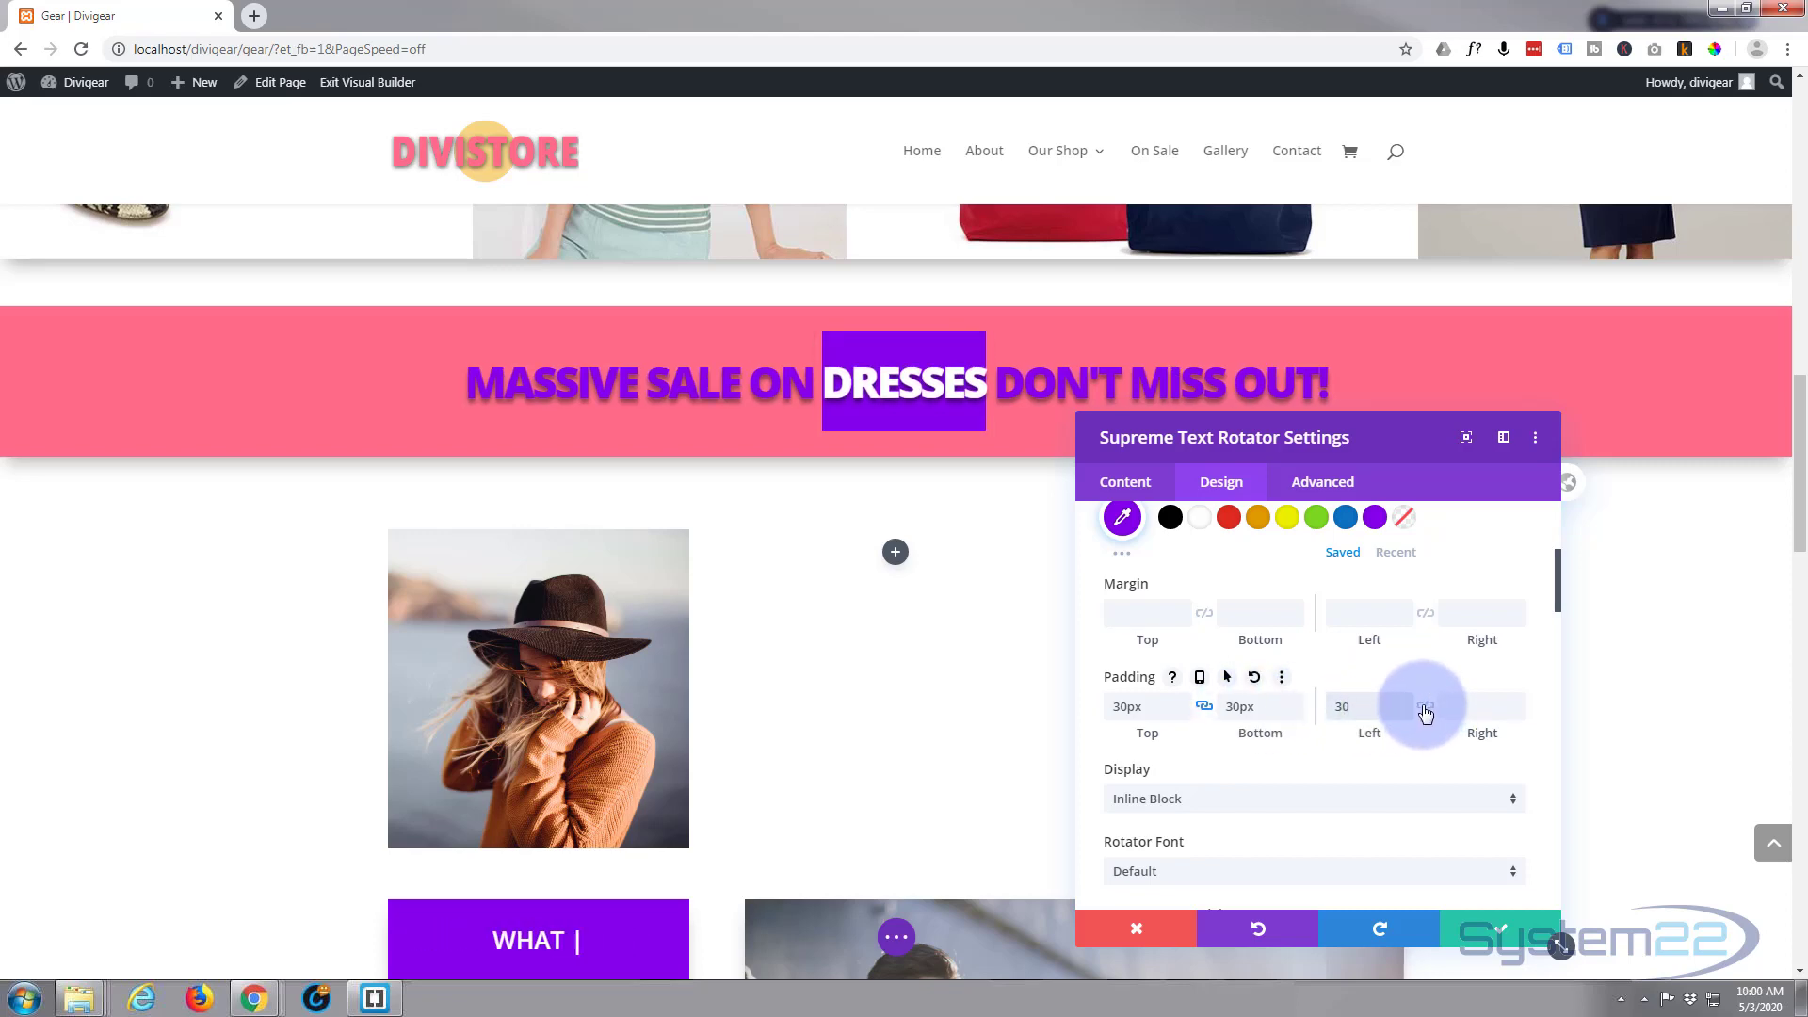
click(1425, 708)
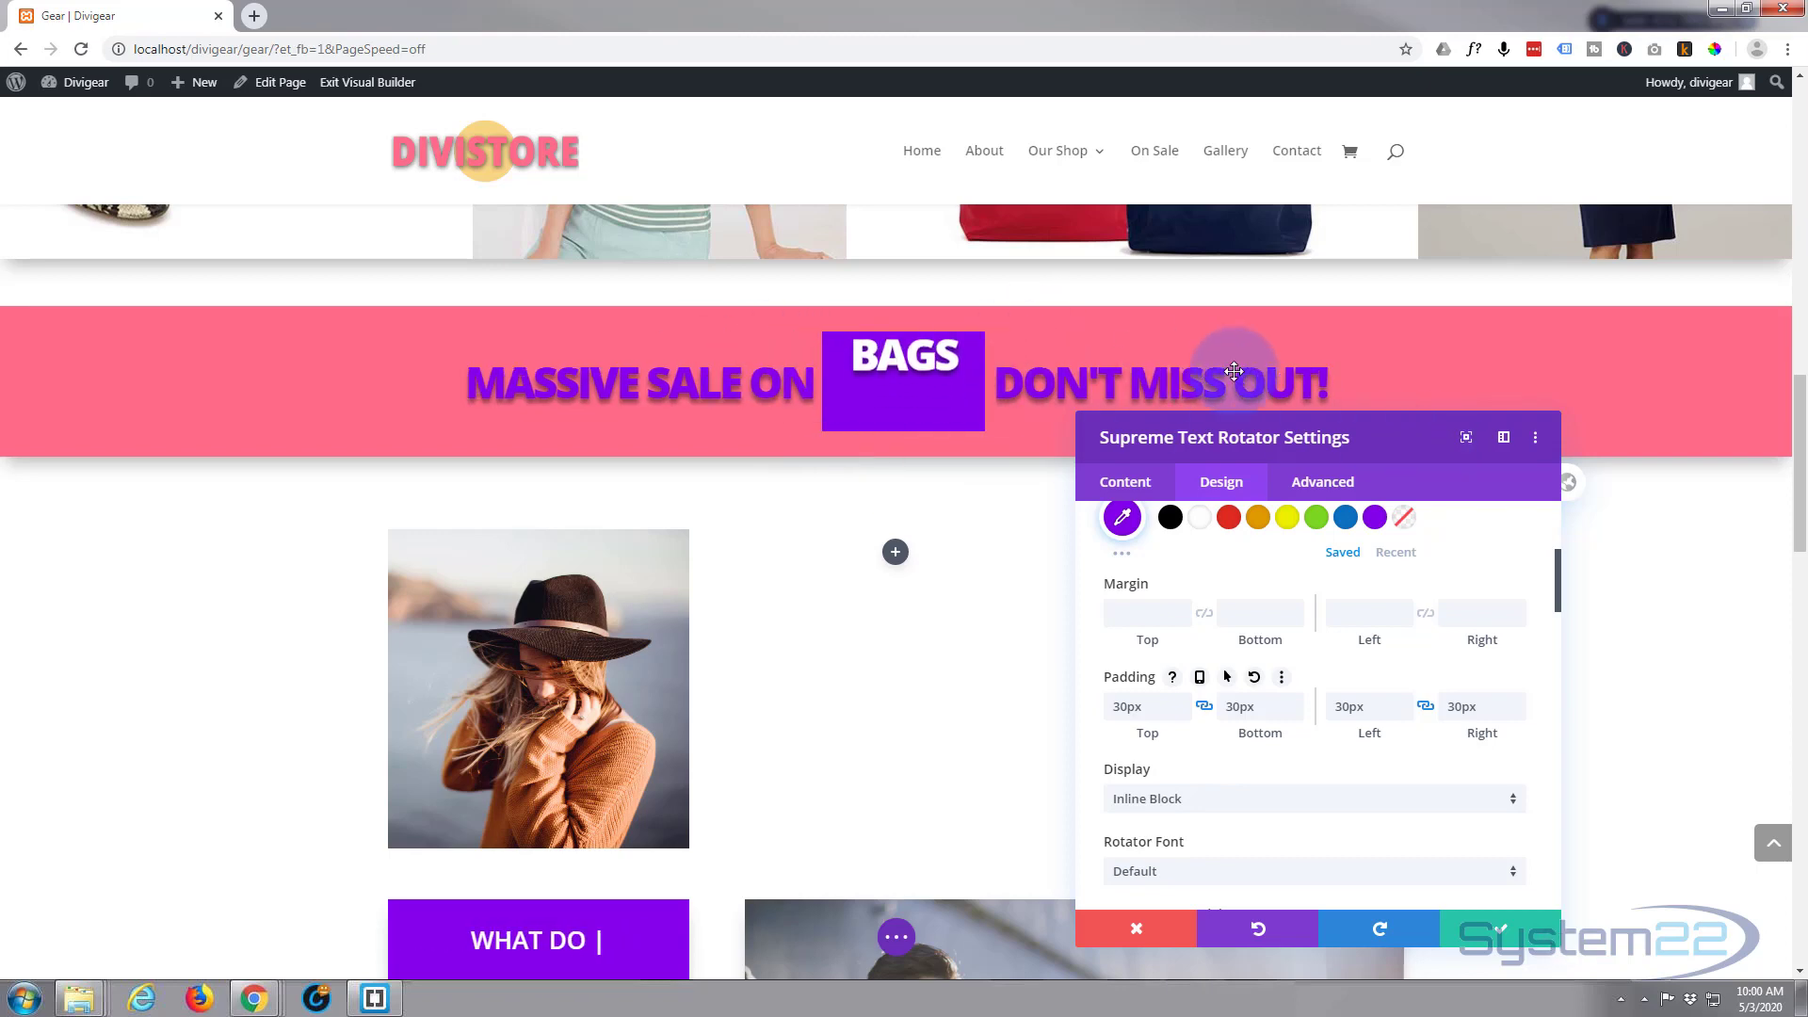
click(1488, 935)
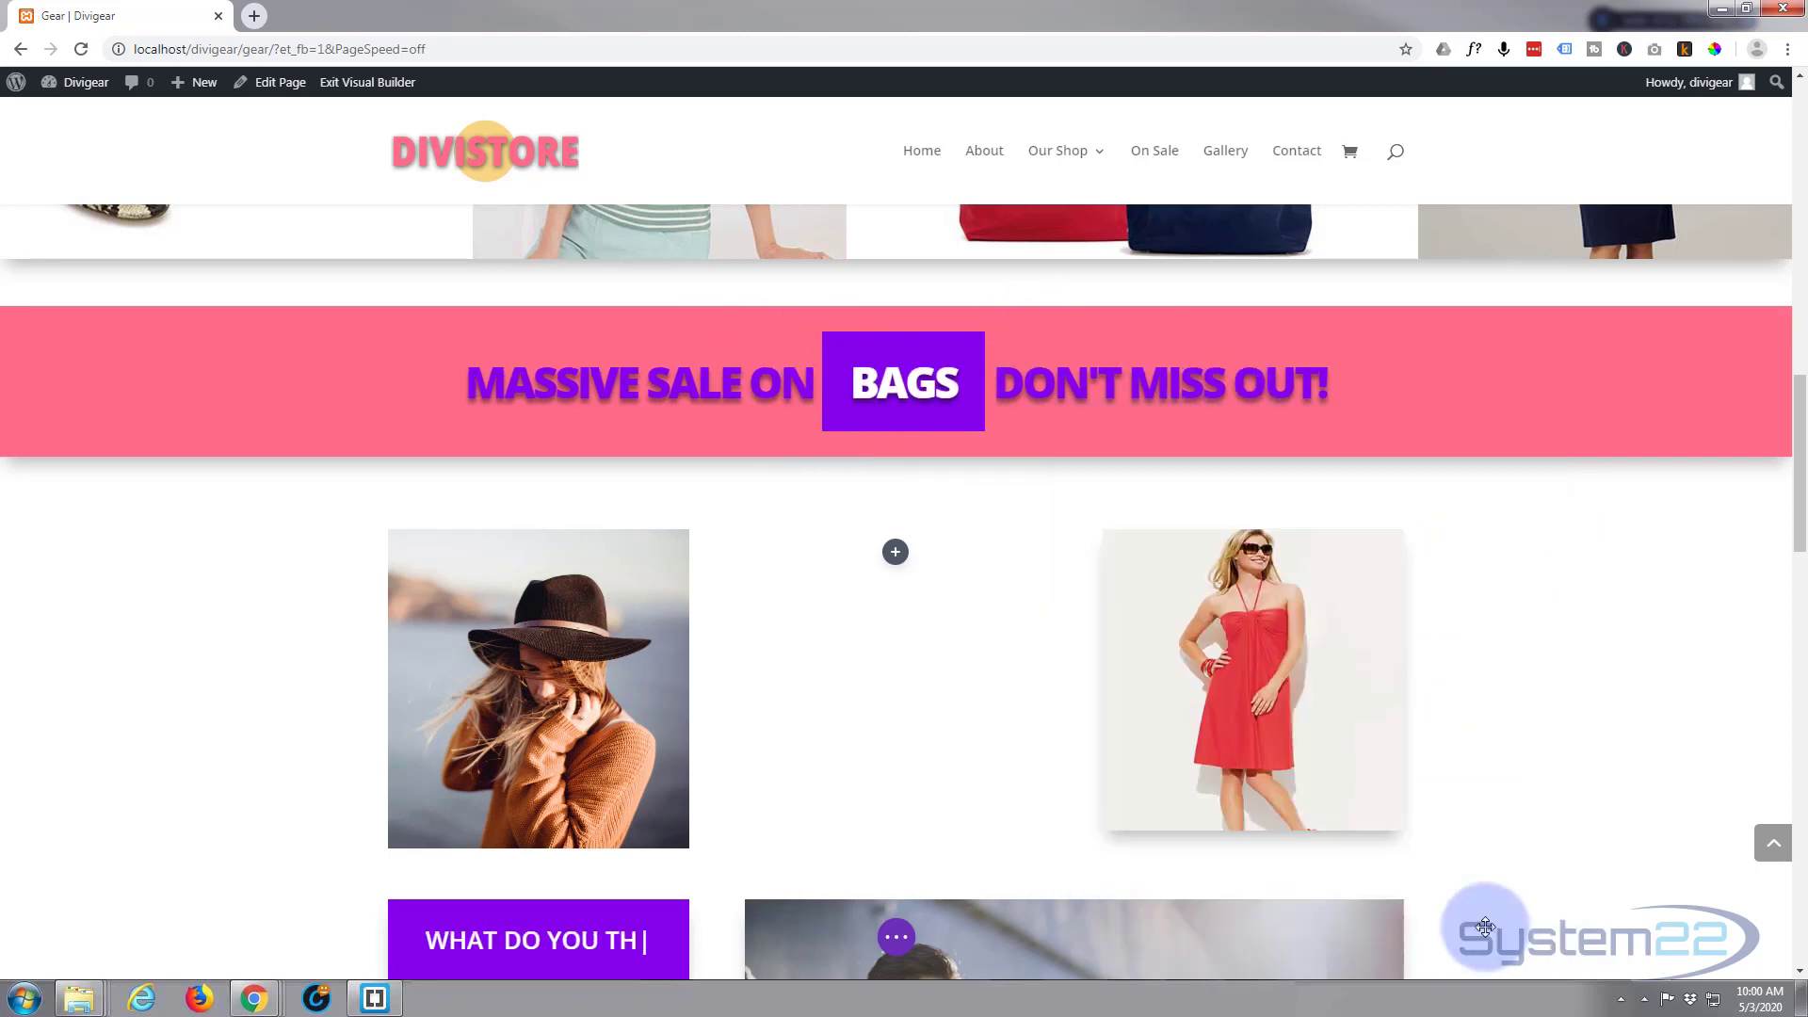
Set the pink banner row's top padding to 0px and link the bottom padding to the same value
mouse_move(129, 323)
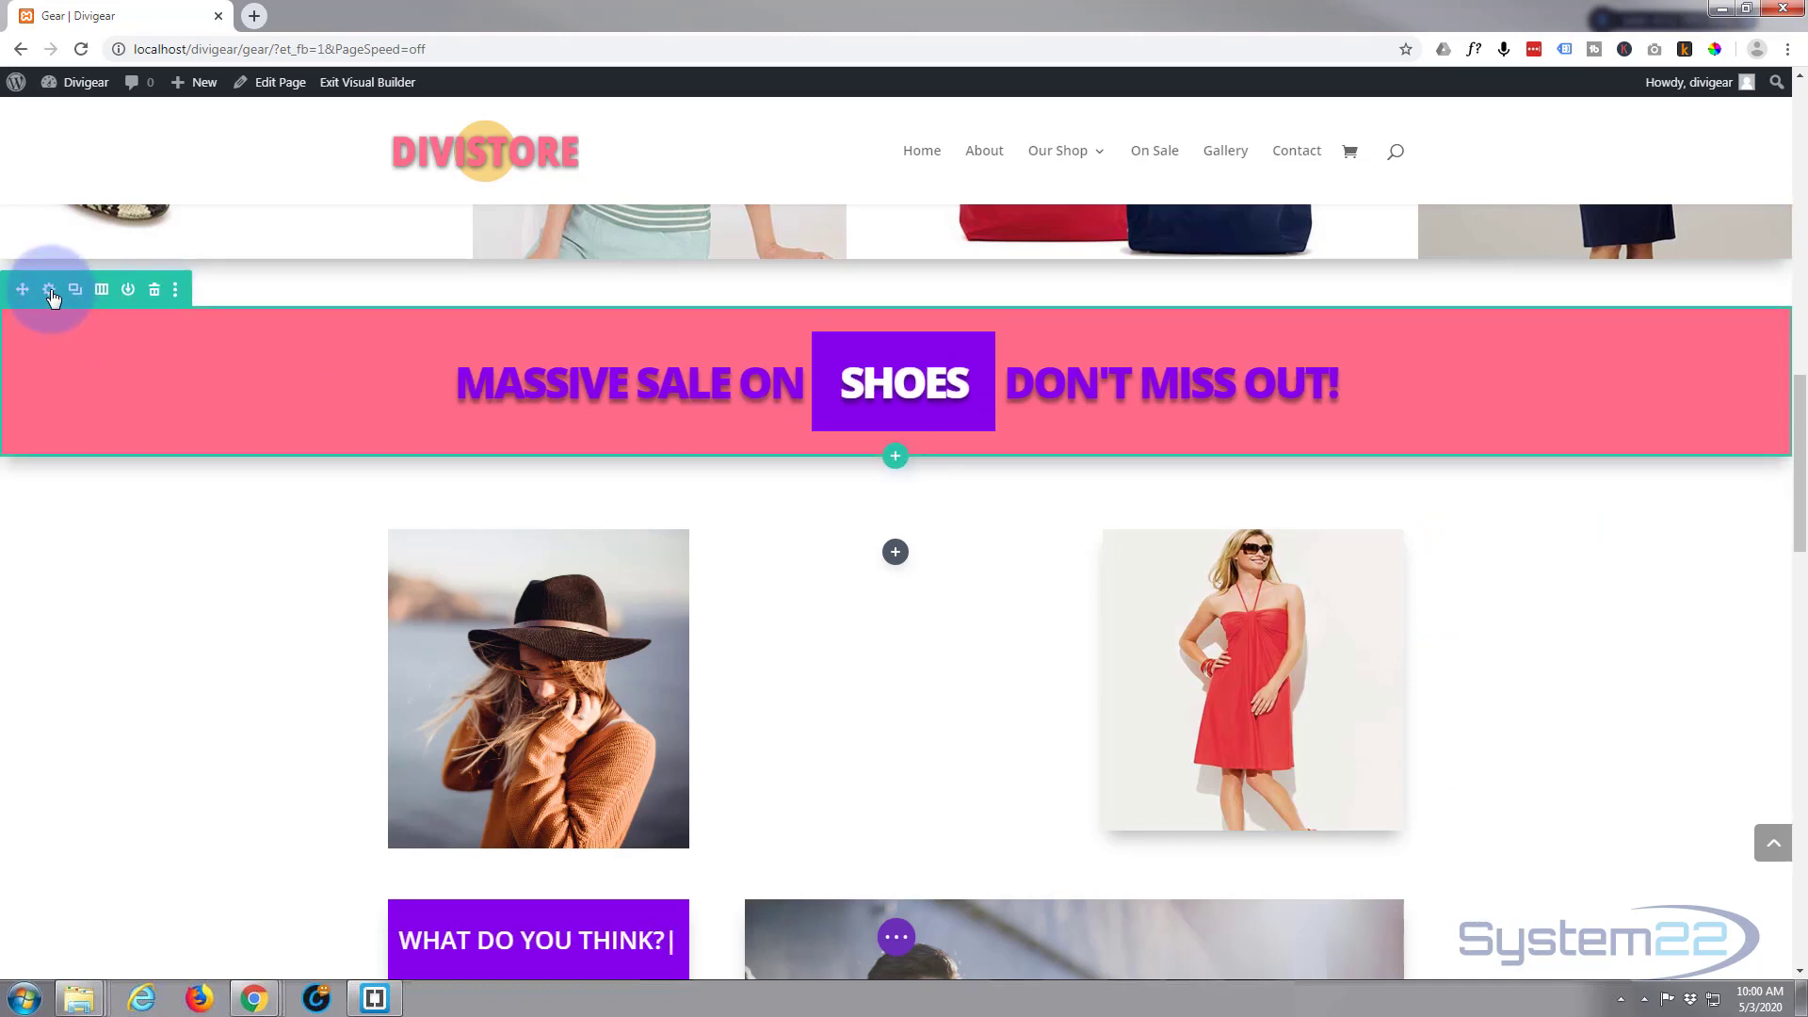
click(49, 291)
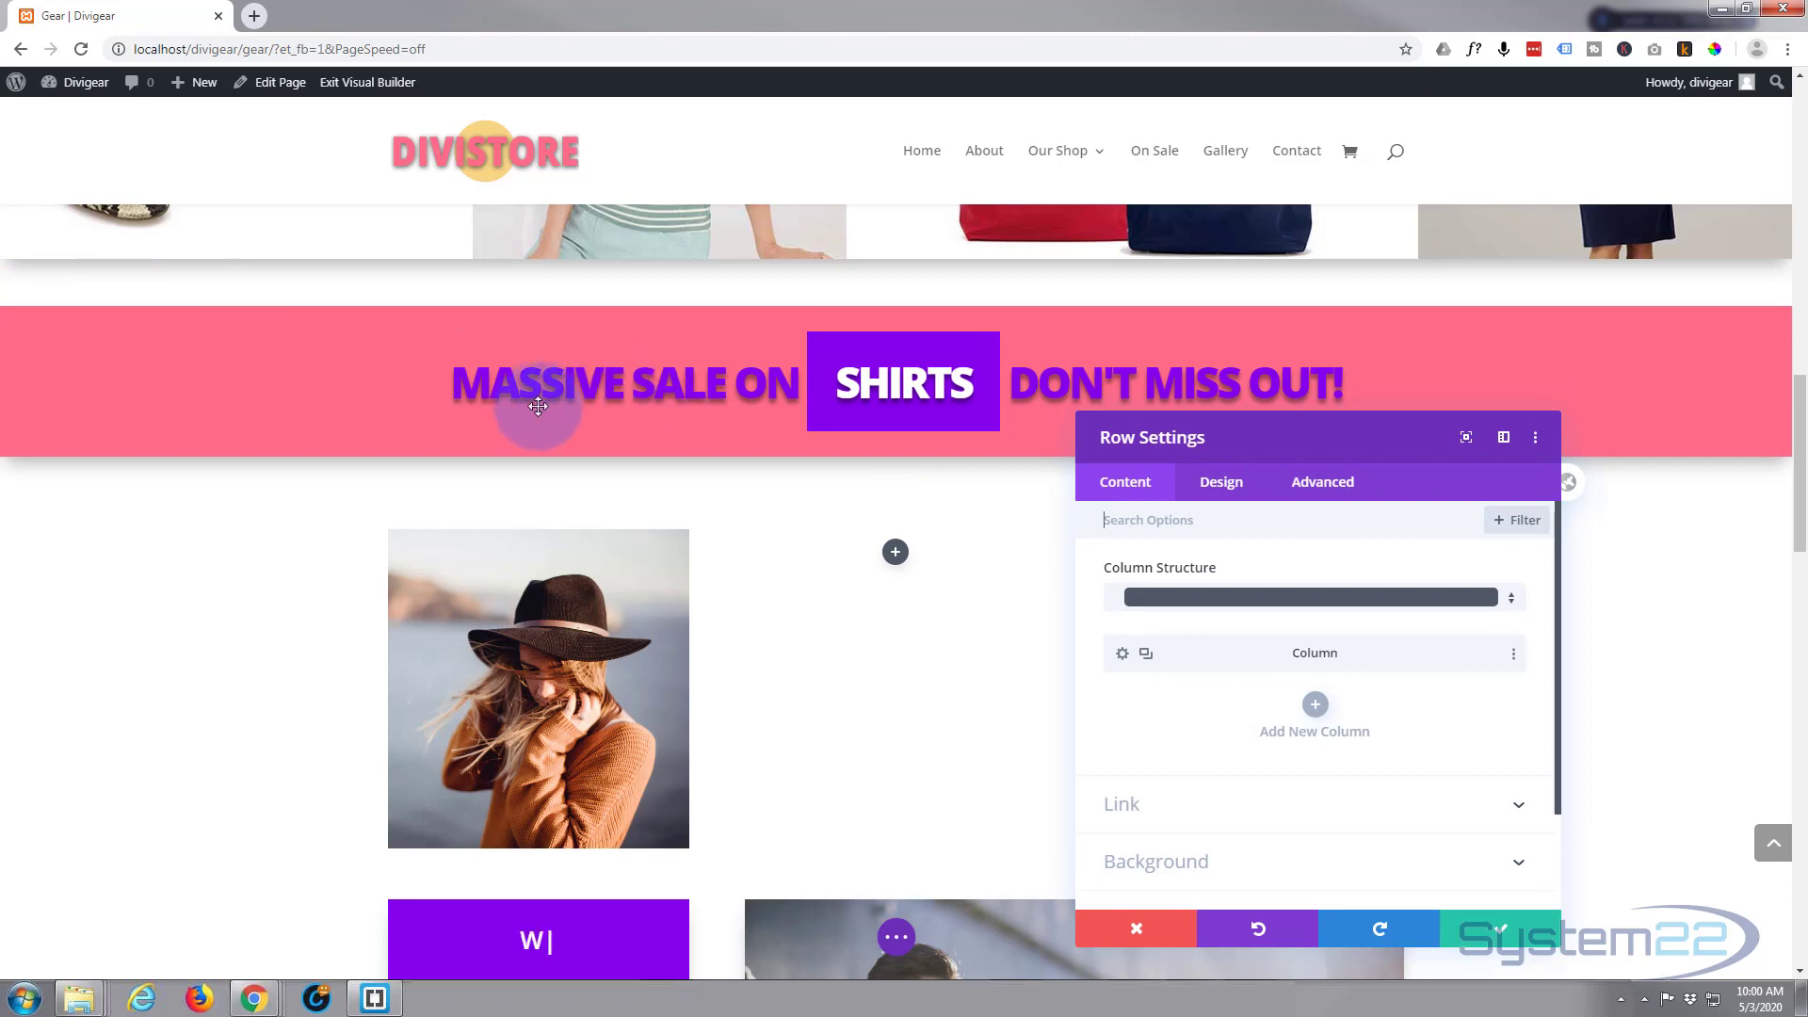
click(1222, 484)
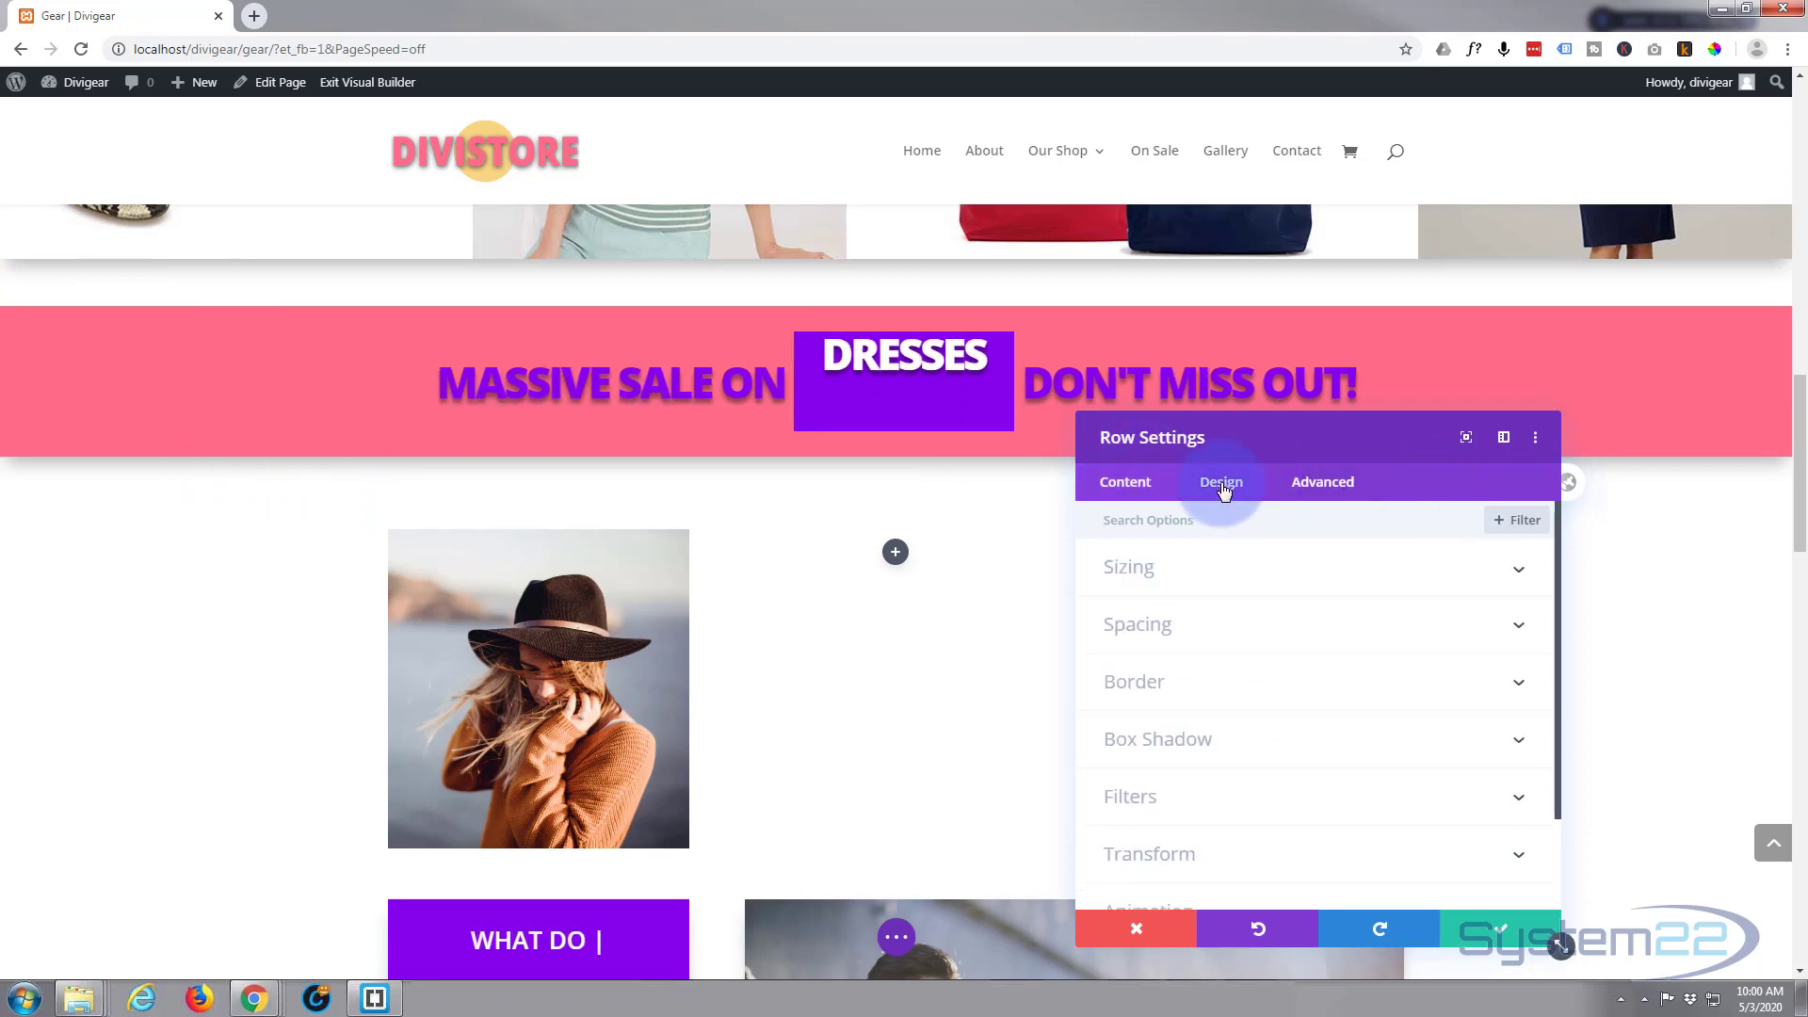
click(1267, 634)
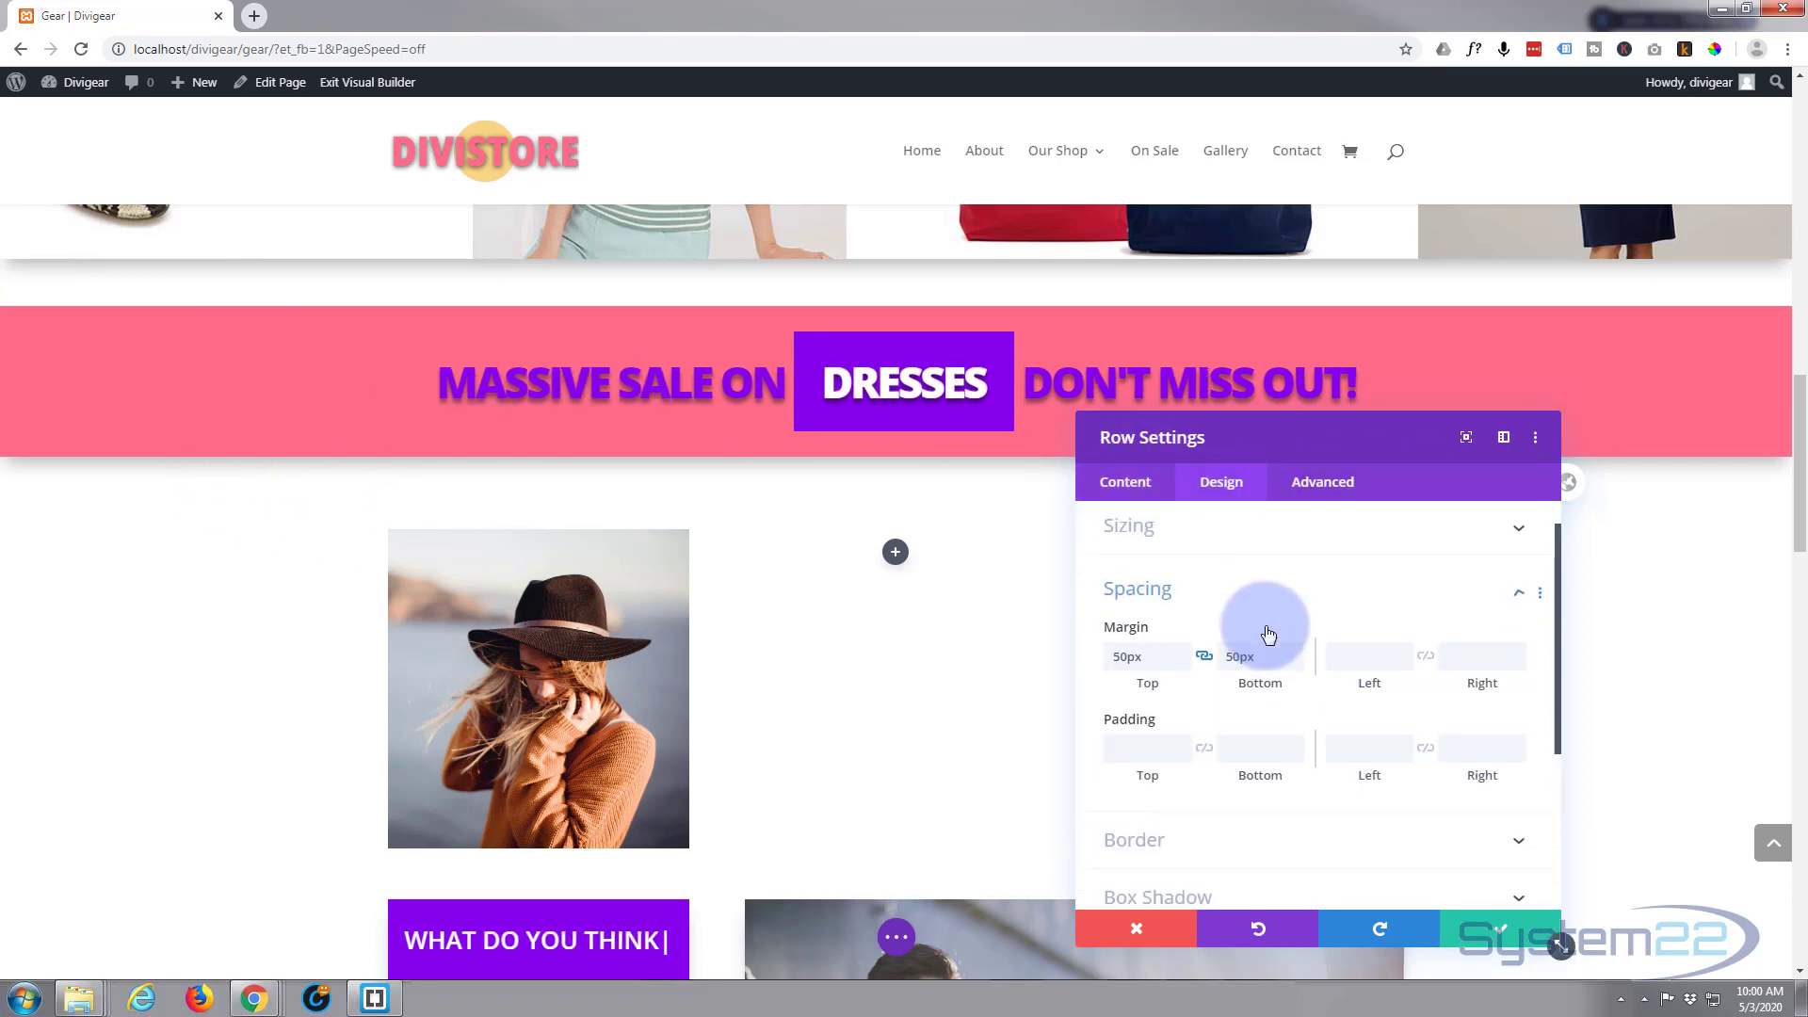
click(1143, 686)
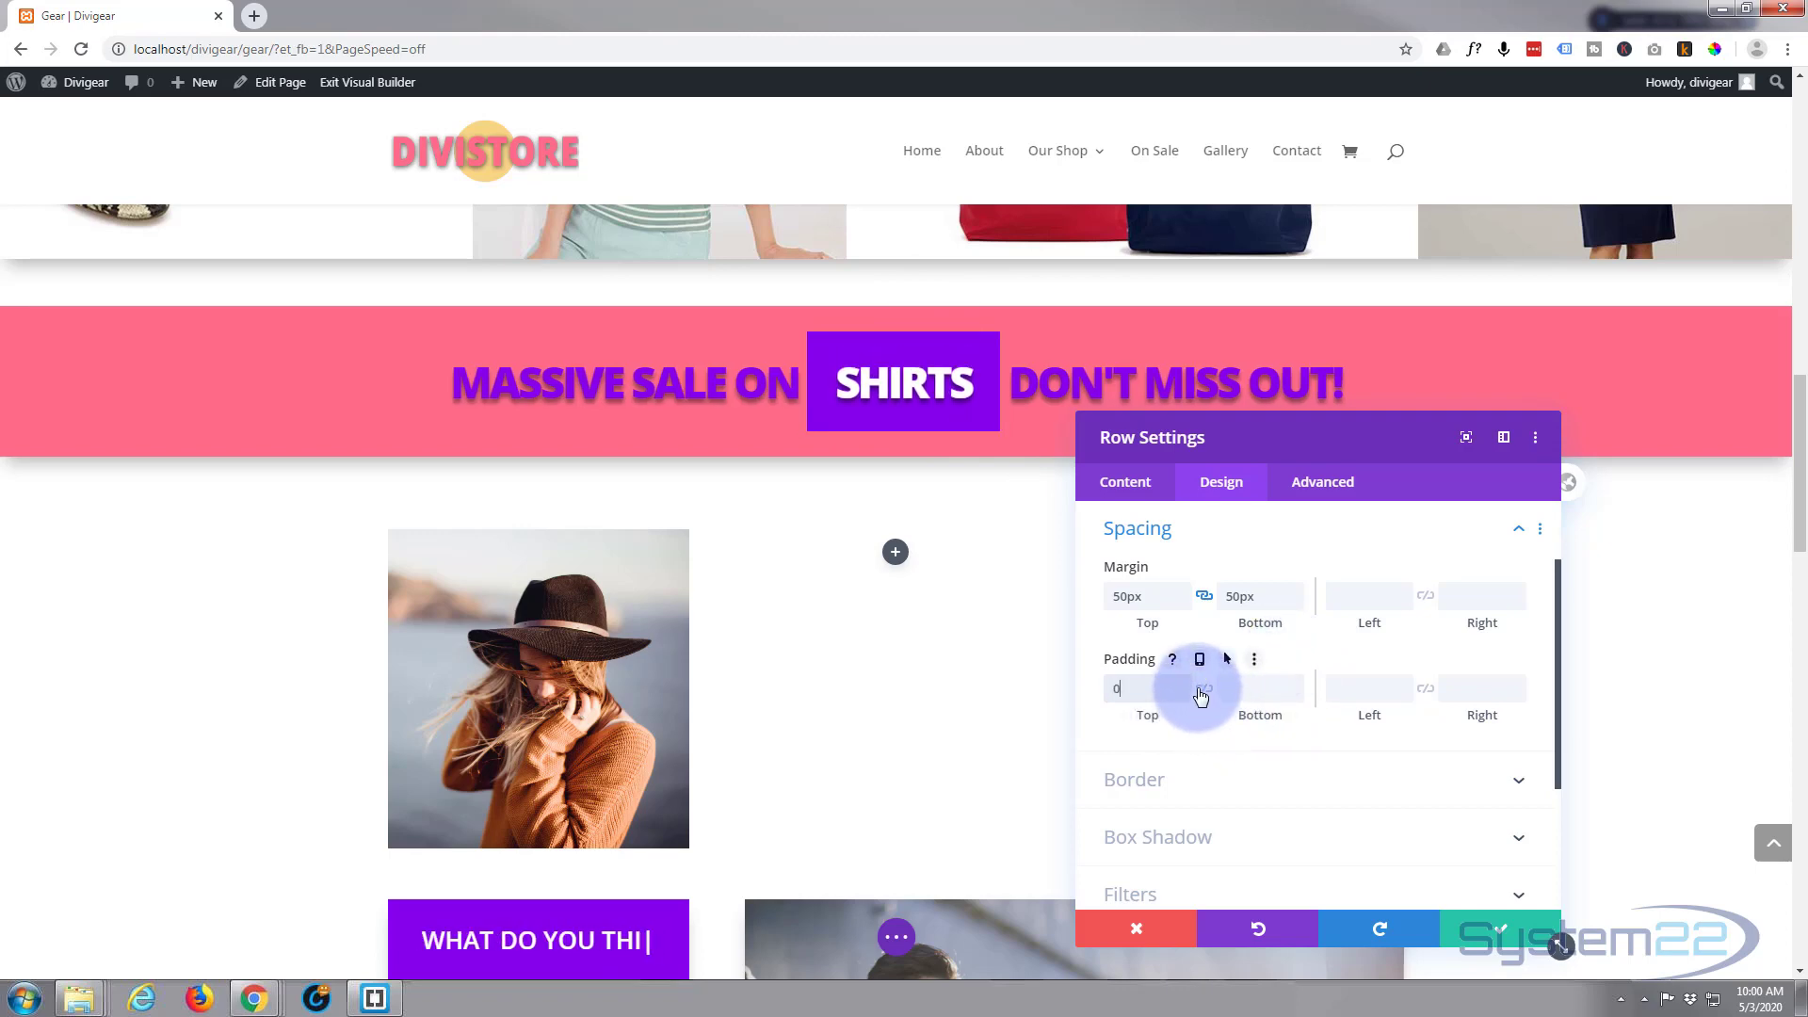
text(0)
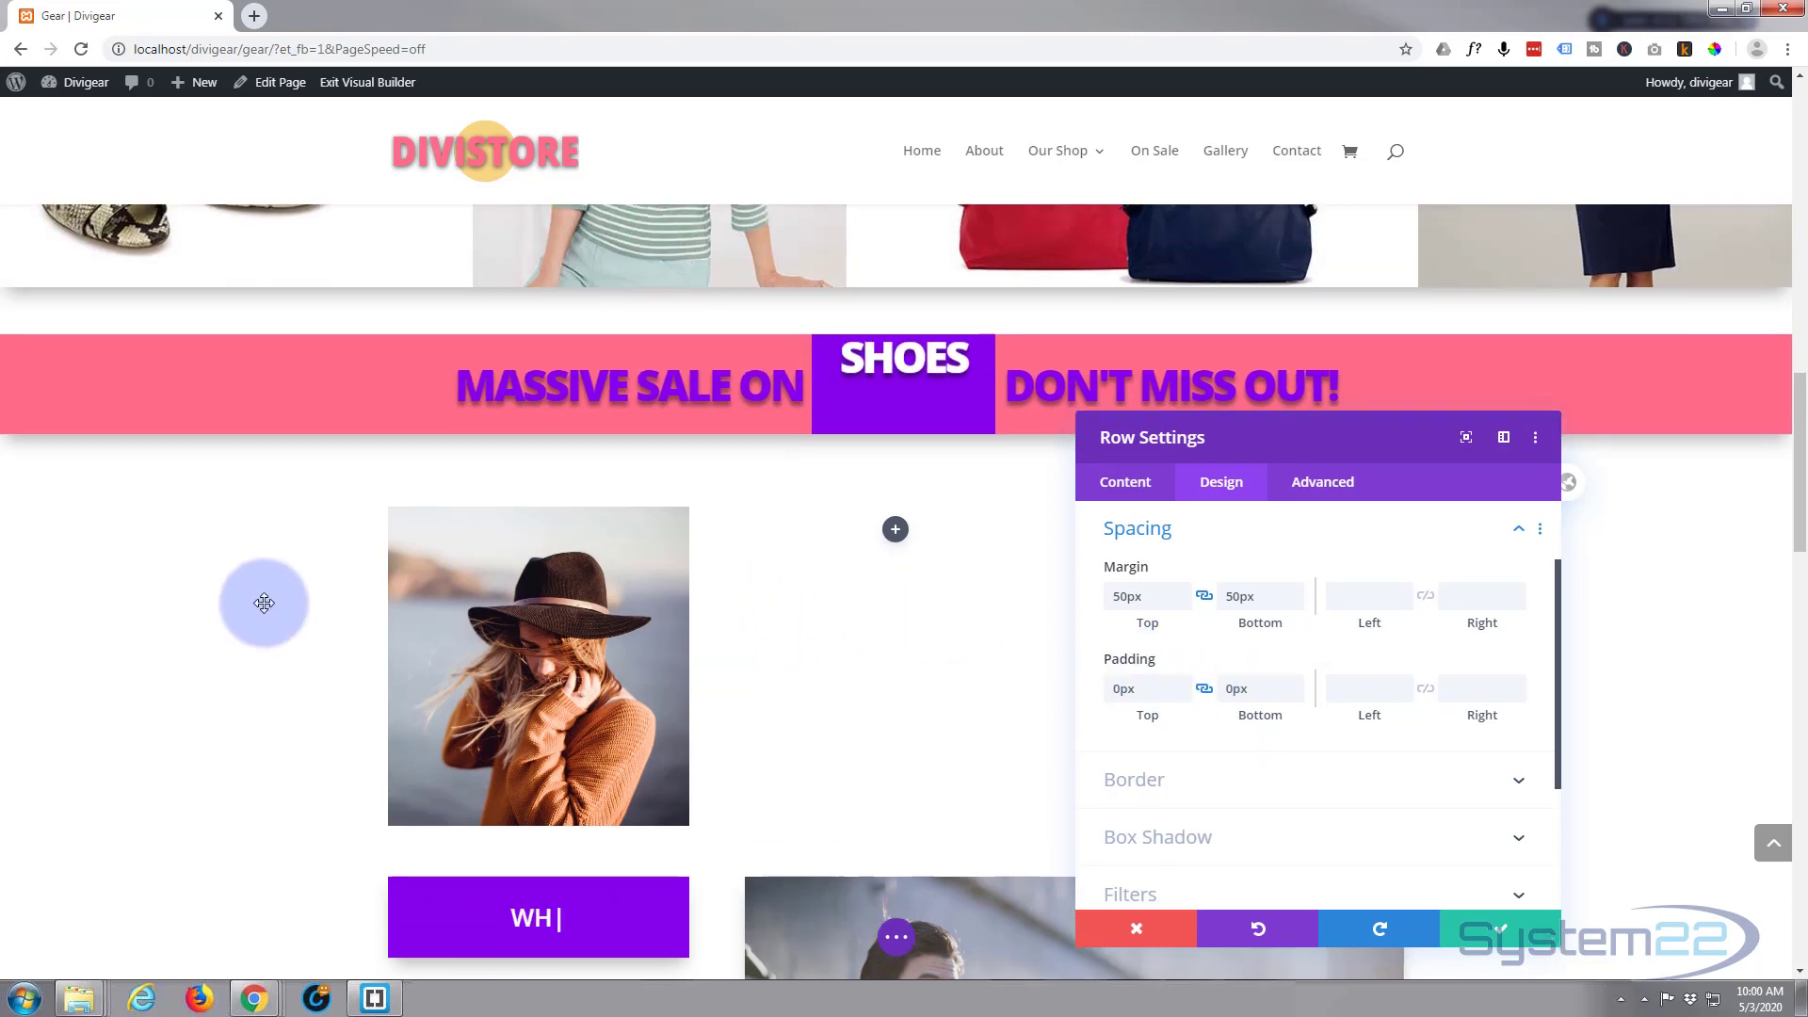
Shift the banner row up over the product photos with a -306px vertical offset, and set its Z index to 42
scroll(262, 604, up, 2)
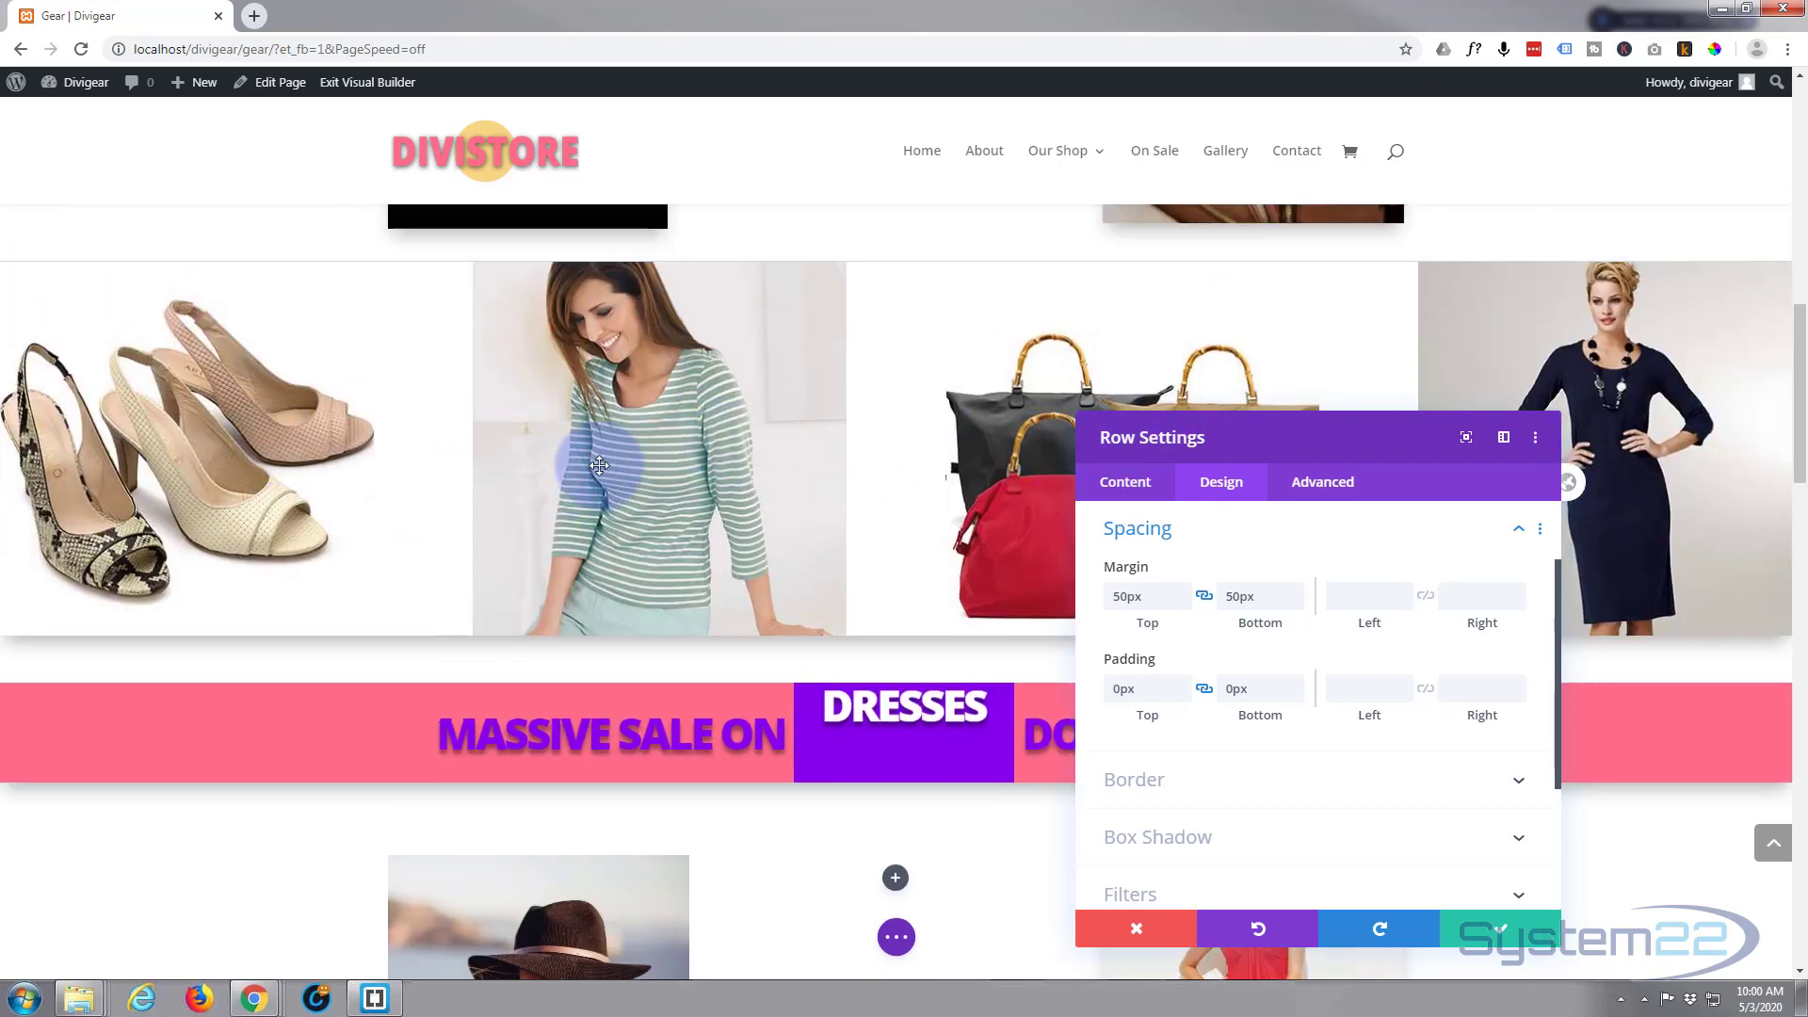
scroll(658, 505, up, 2)
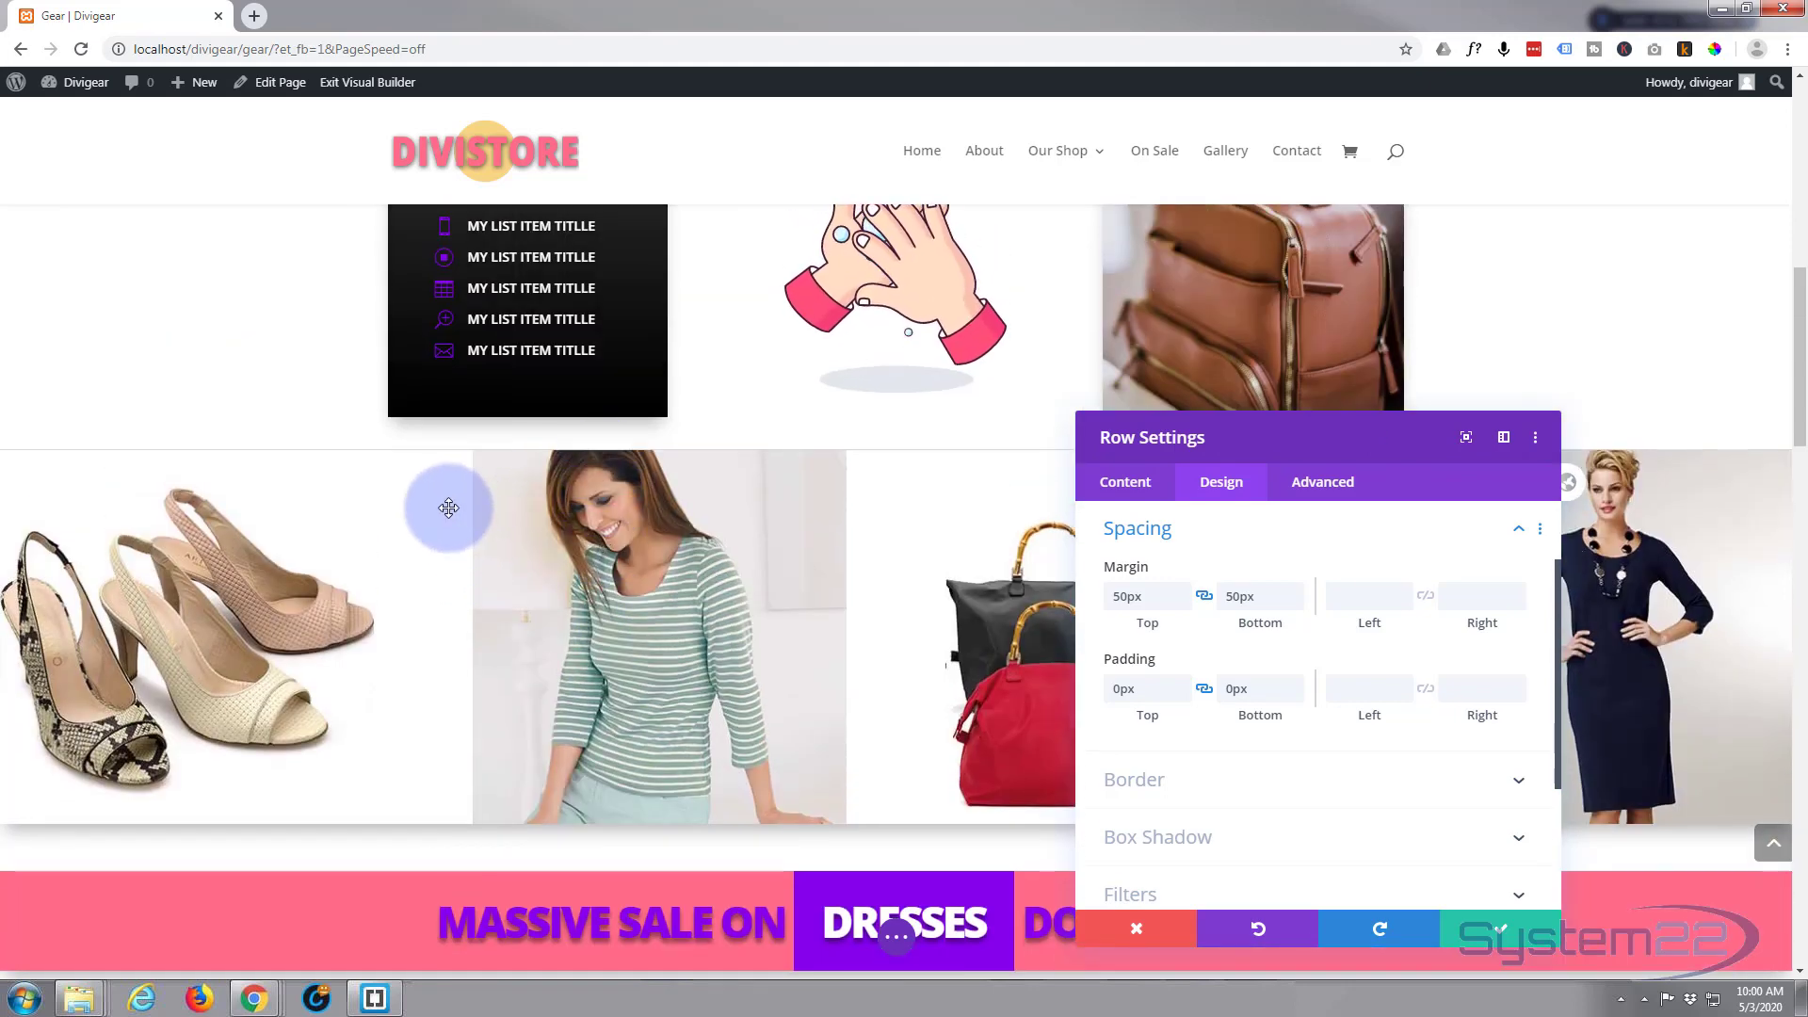
scroll(450, 510, down, 1)
scroll(445, 509, down, 1)
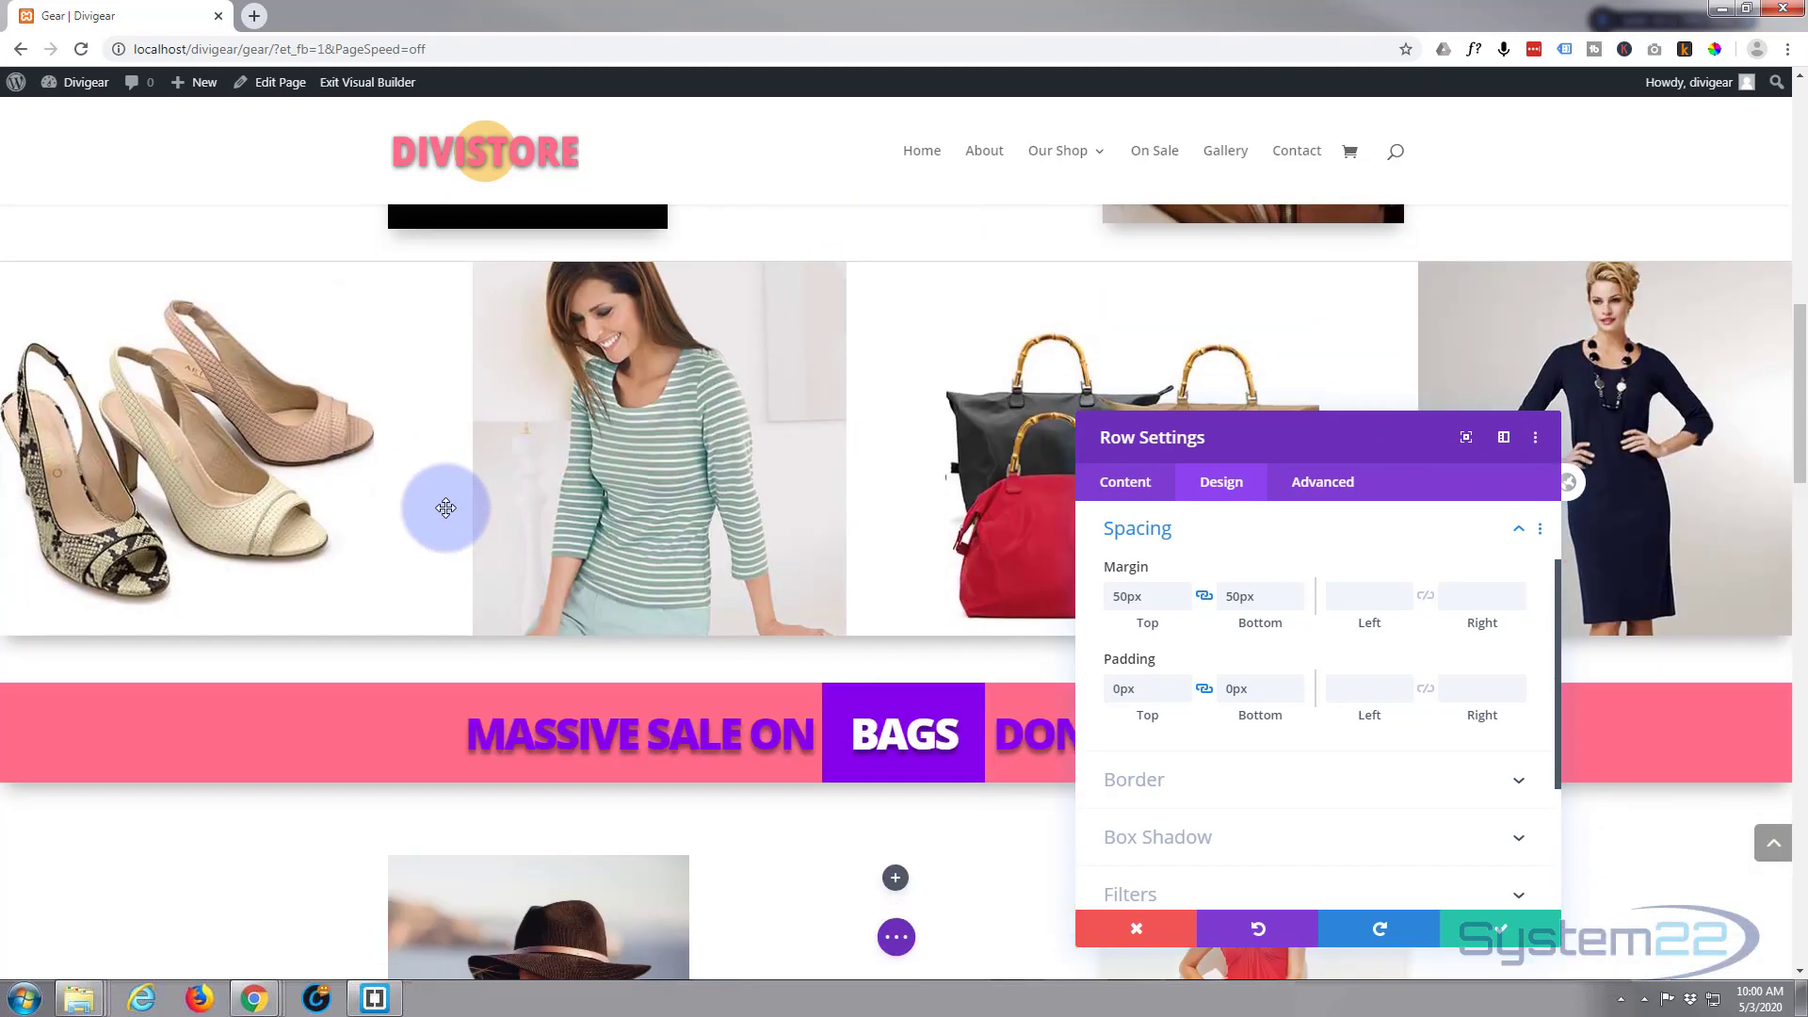
click(1324, 485)
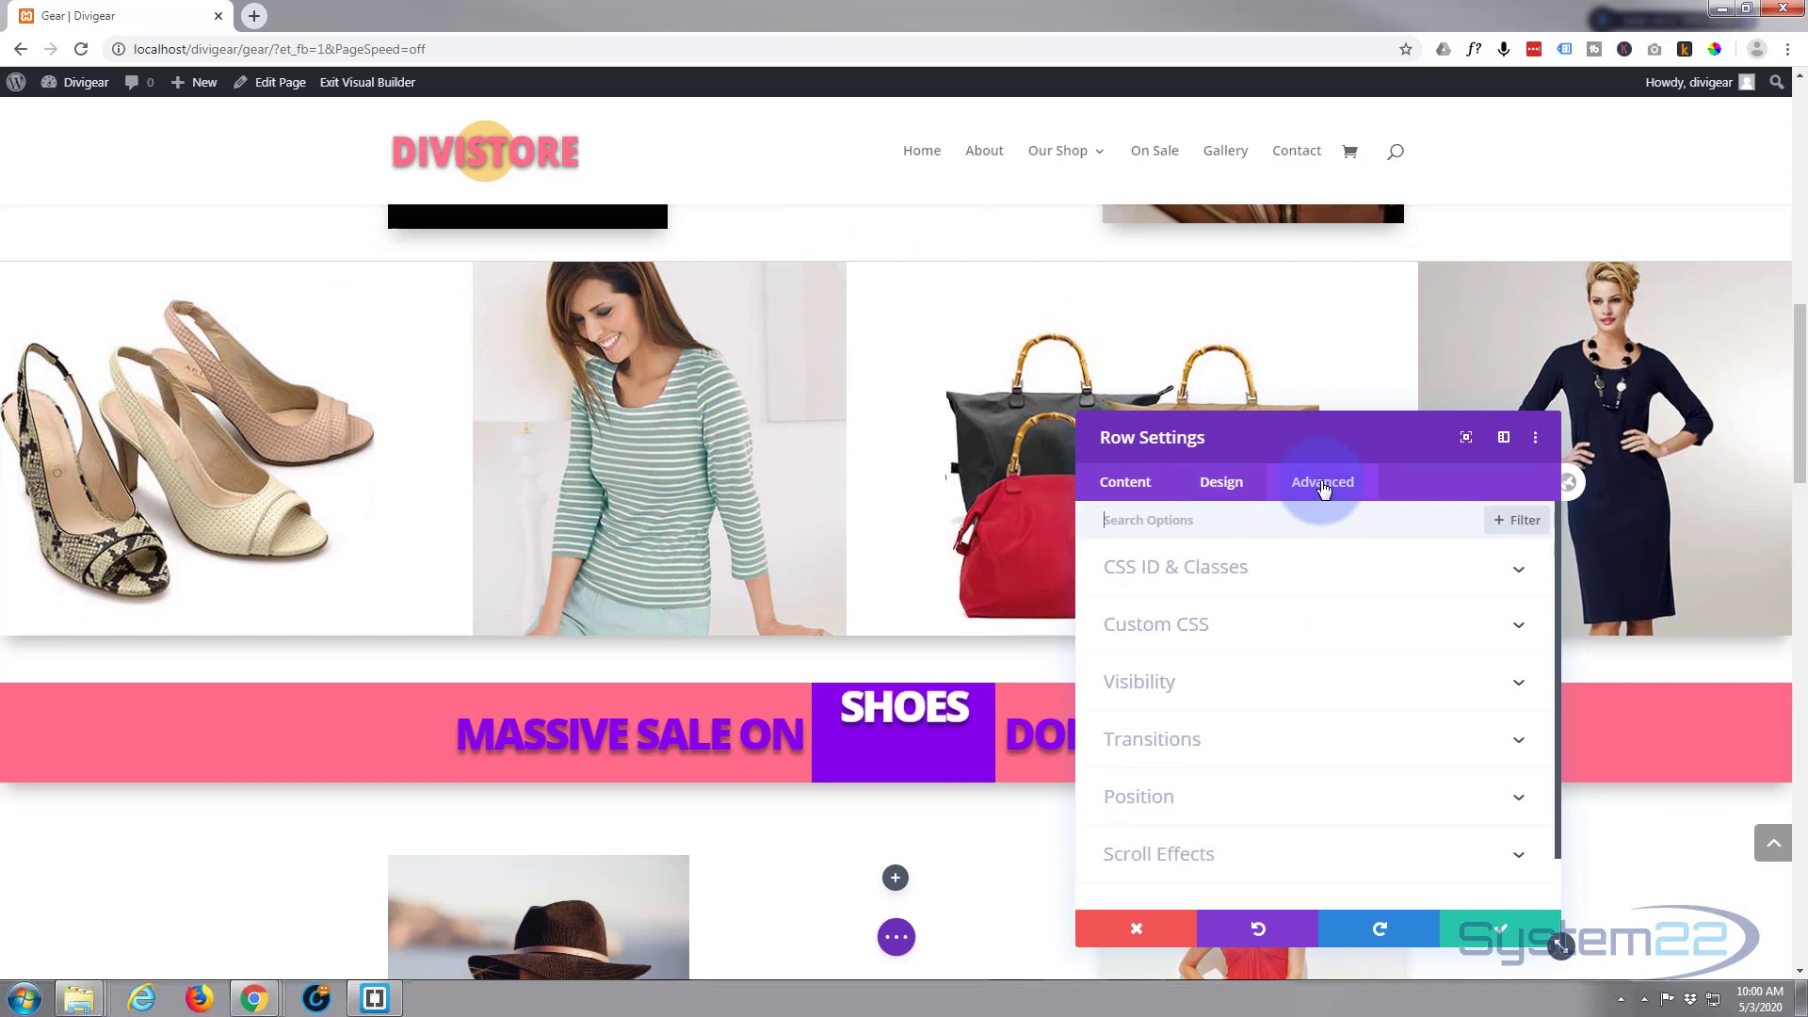
click(1286, 806)
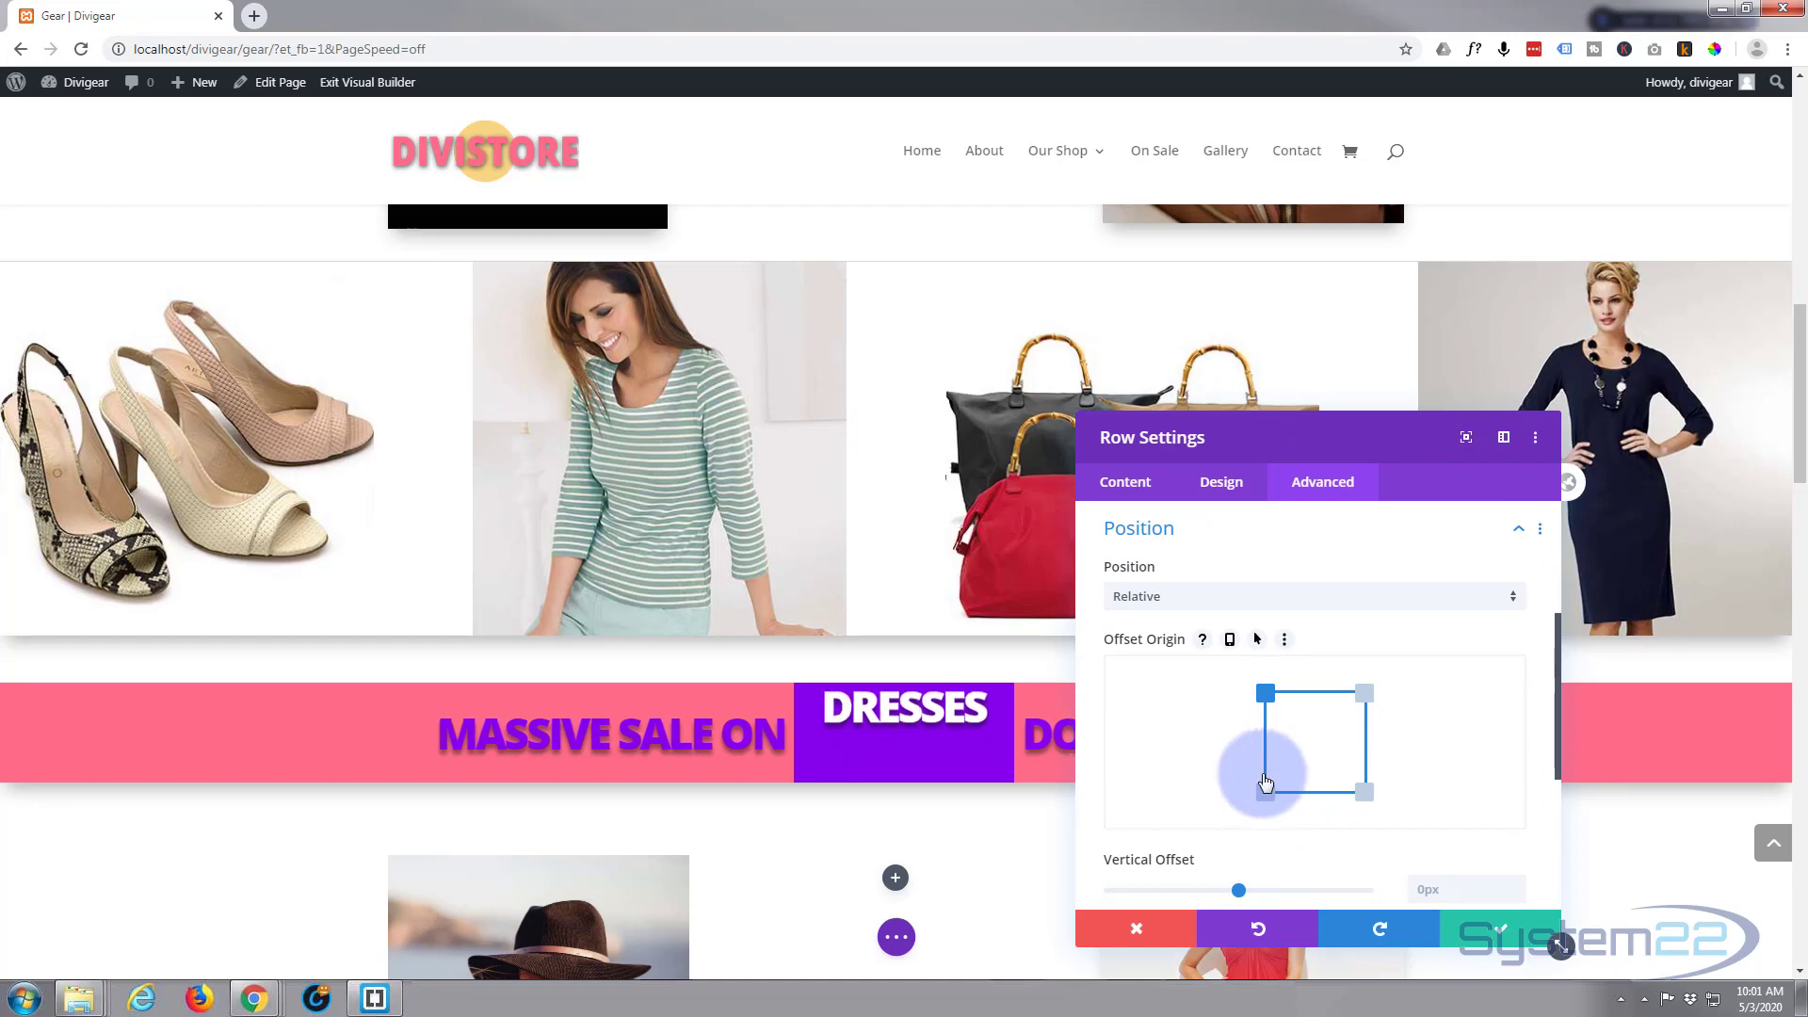
scroll(1230, 703, down, 1)
scroll(1230, 703, down, 1)
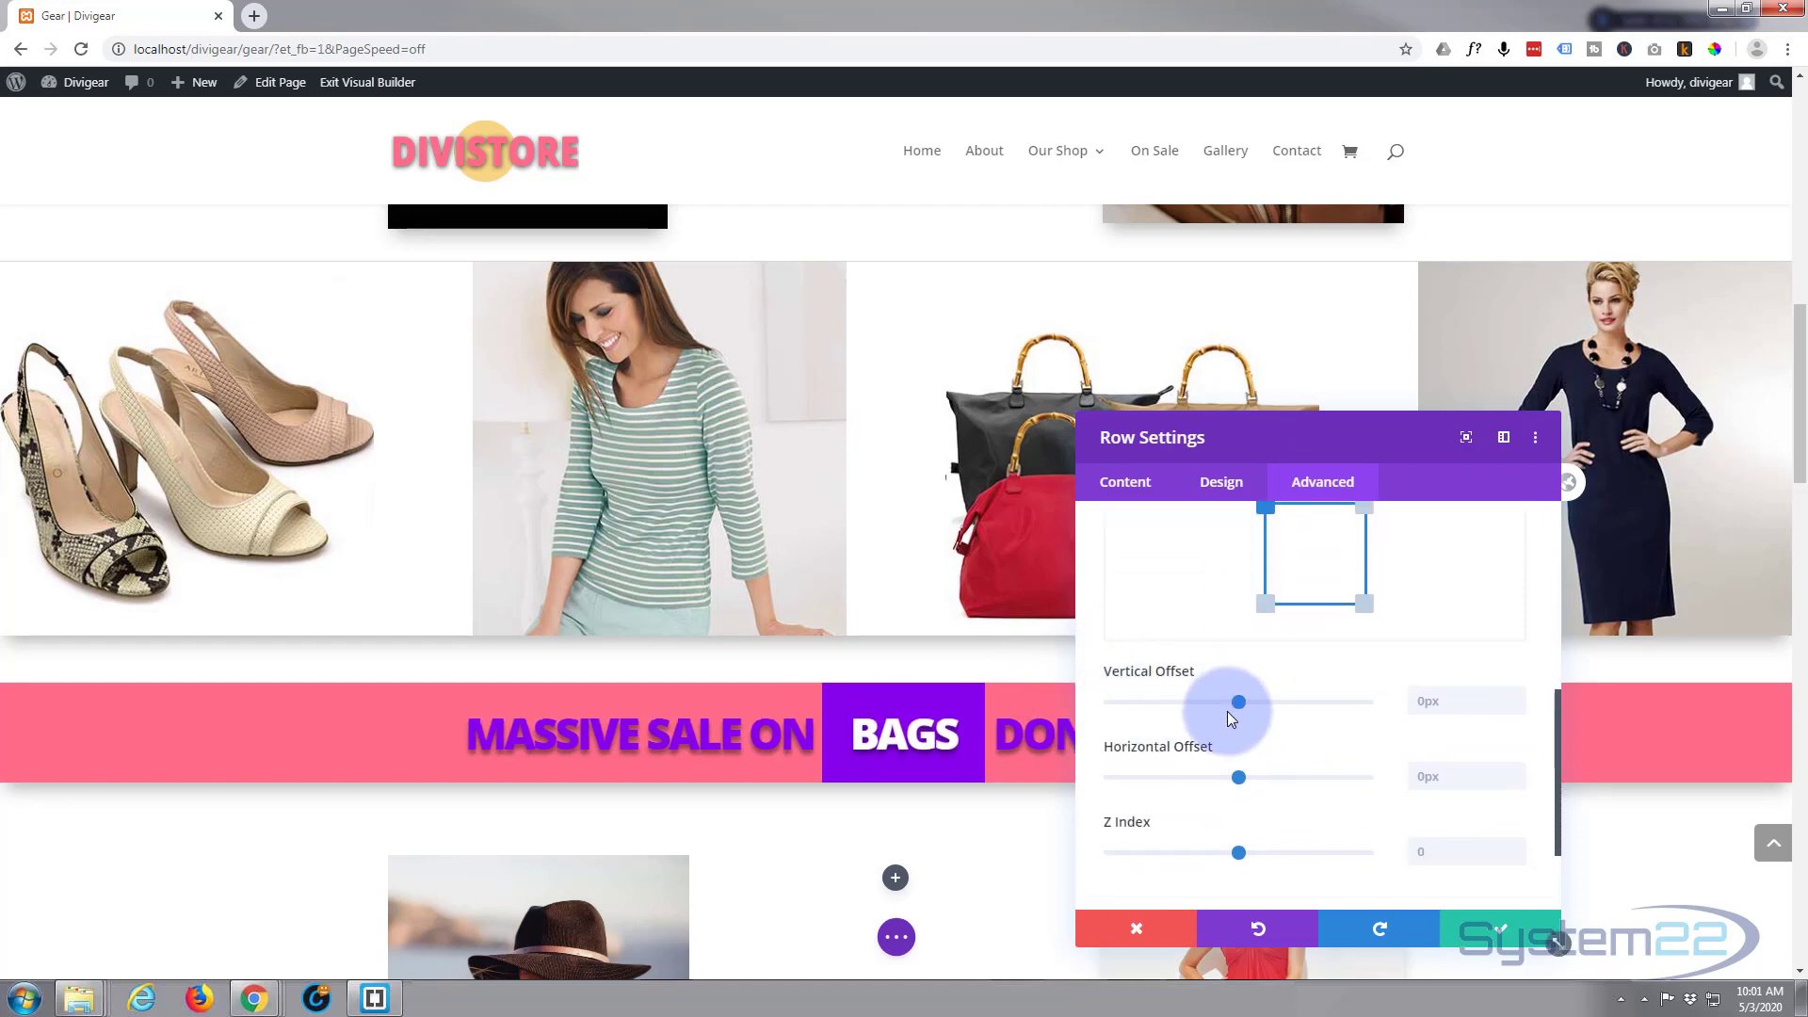
drag(1239, 702, 1202, 705)
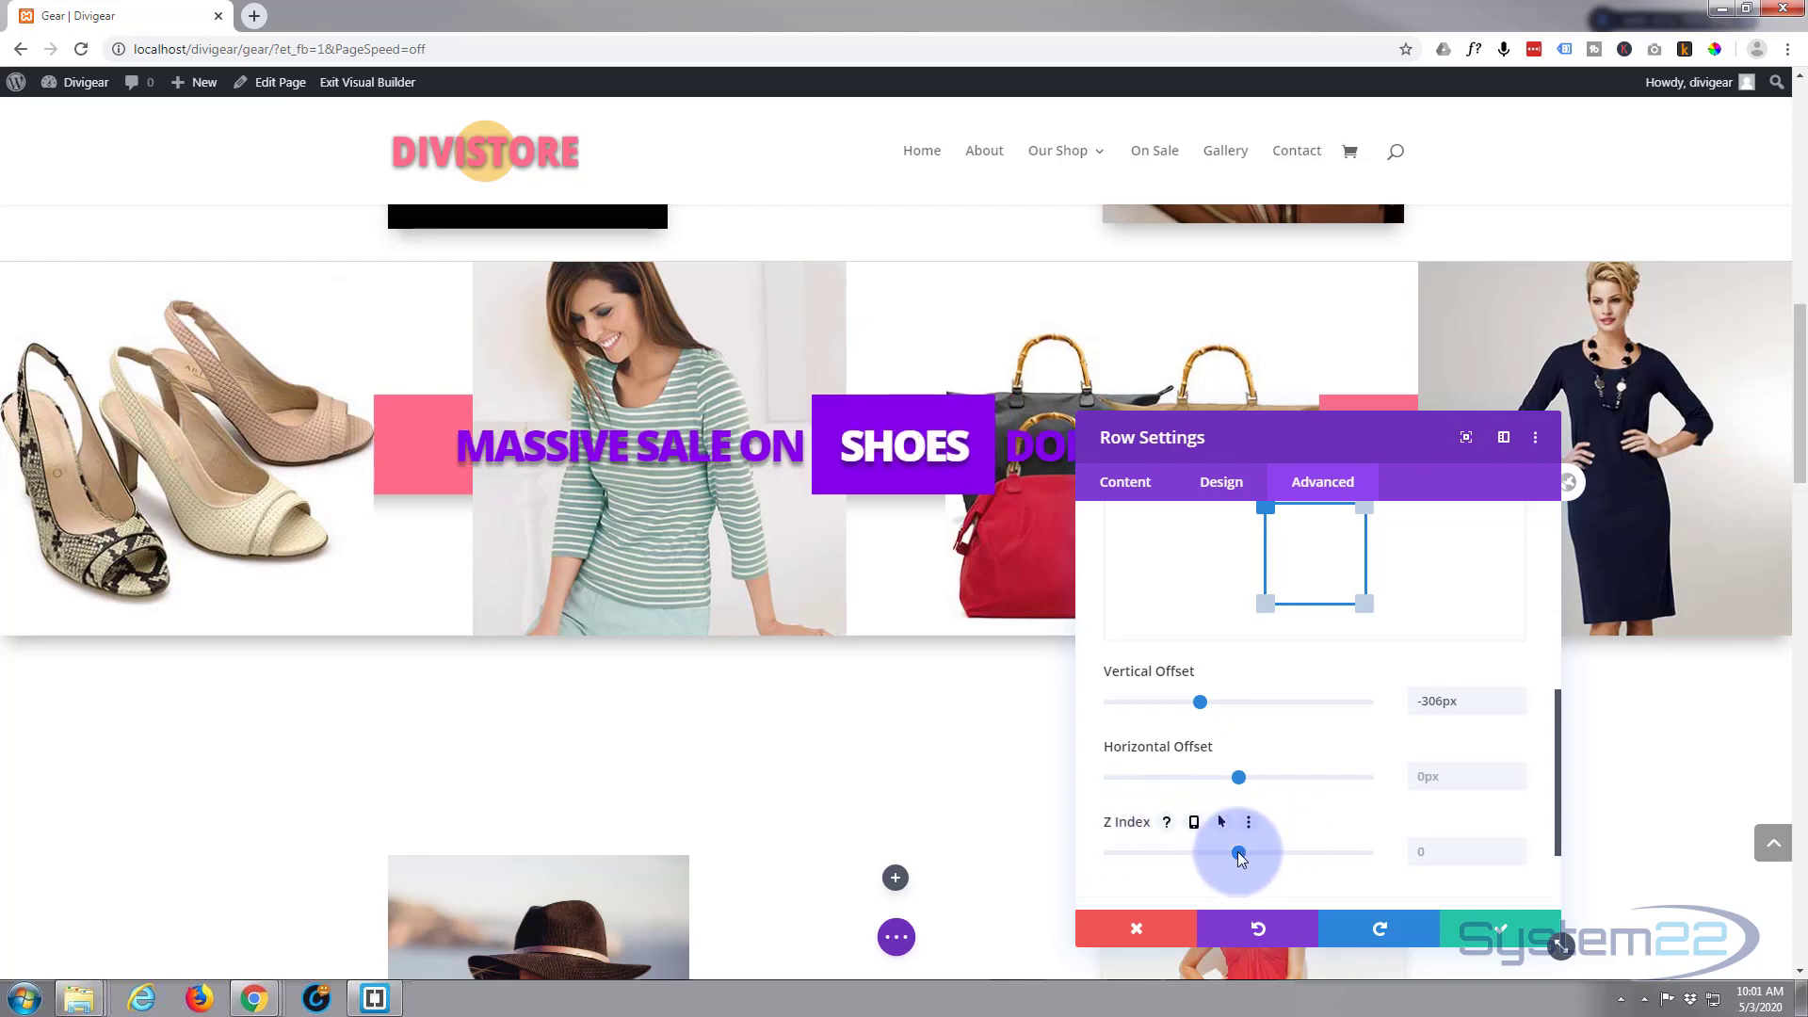
drag(1237, 852, 1247, 853)
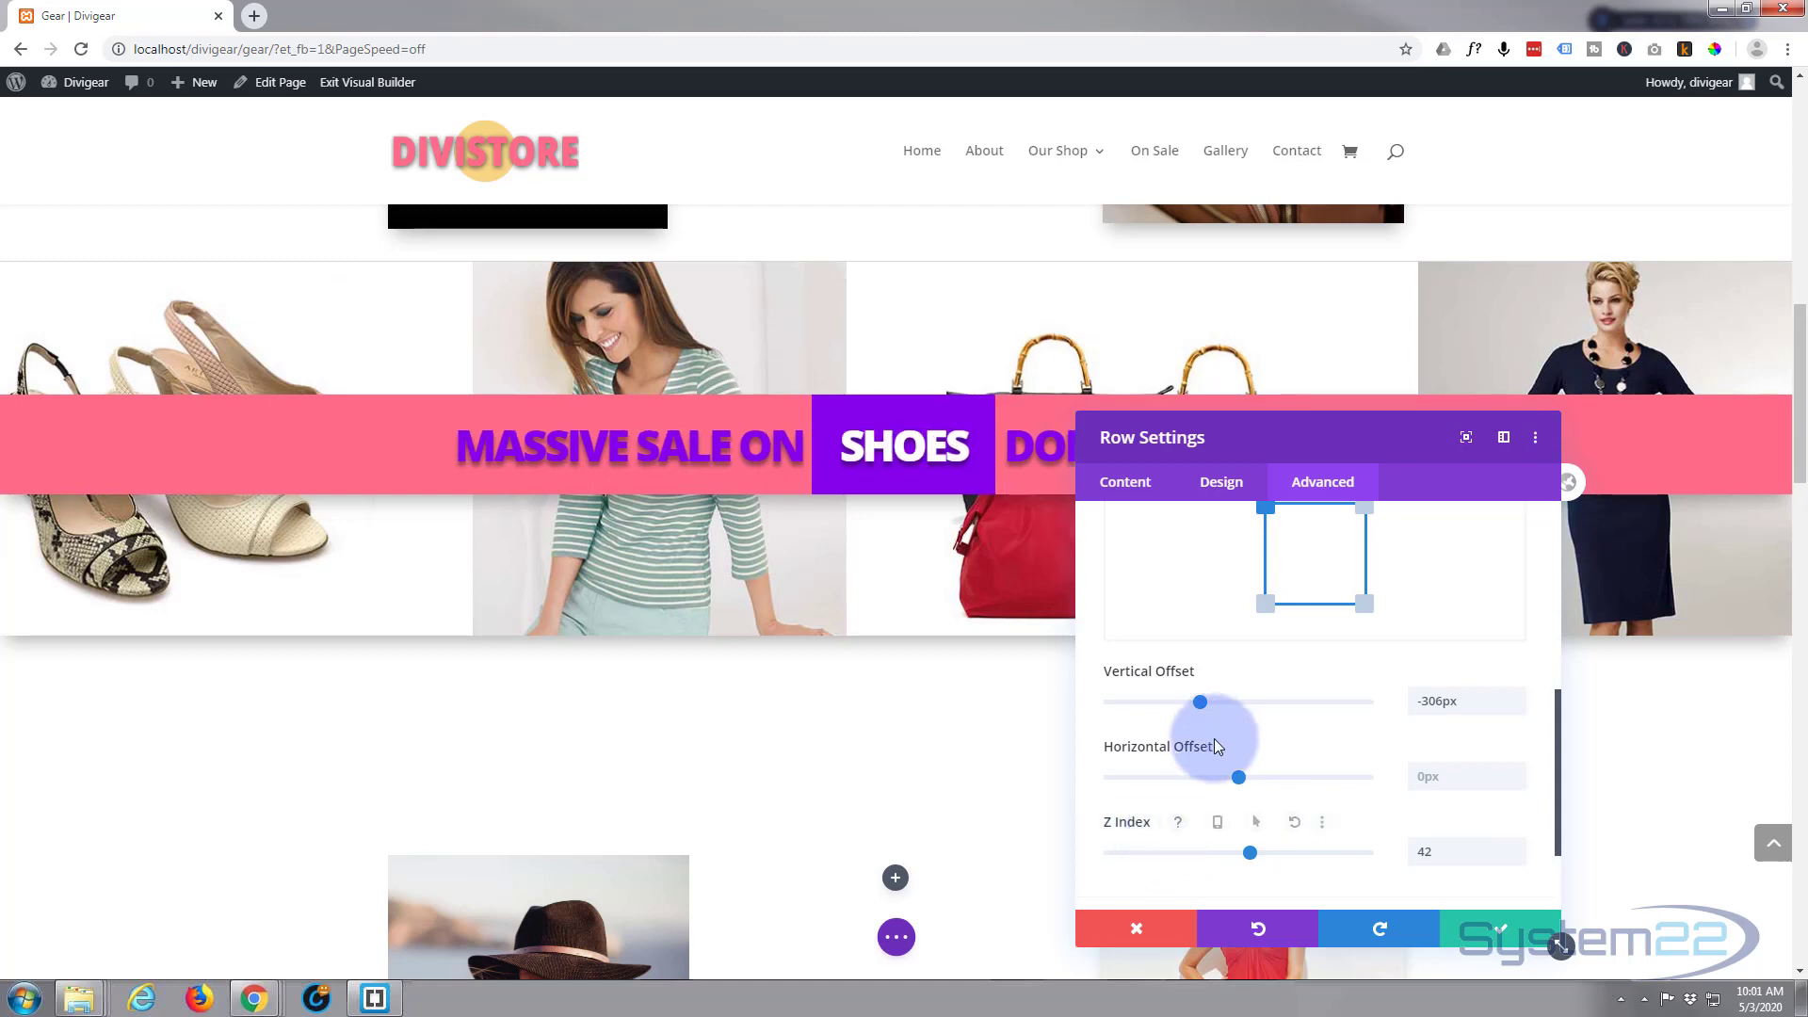
Set the banner row's vertical offset to -49px to align it with the bottom edge of the product photos
drag(1292, 437, 1439, 678)
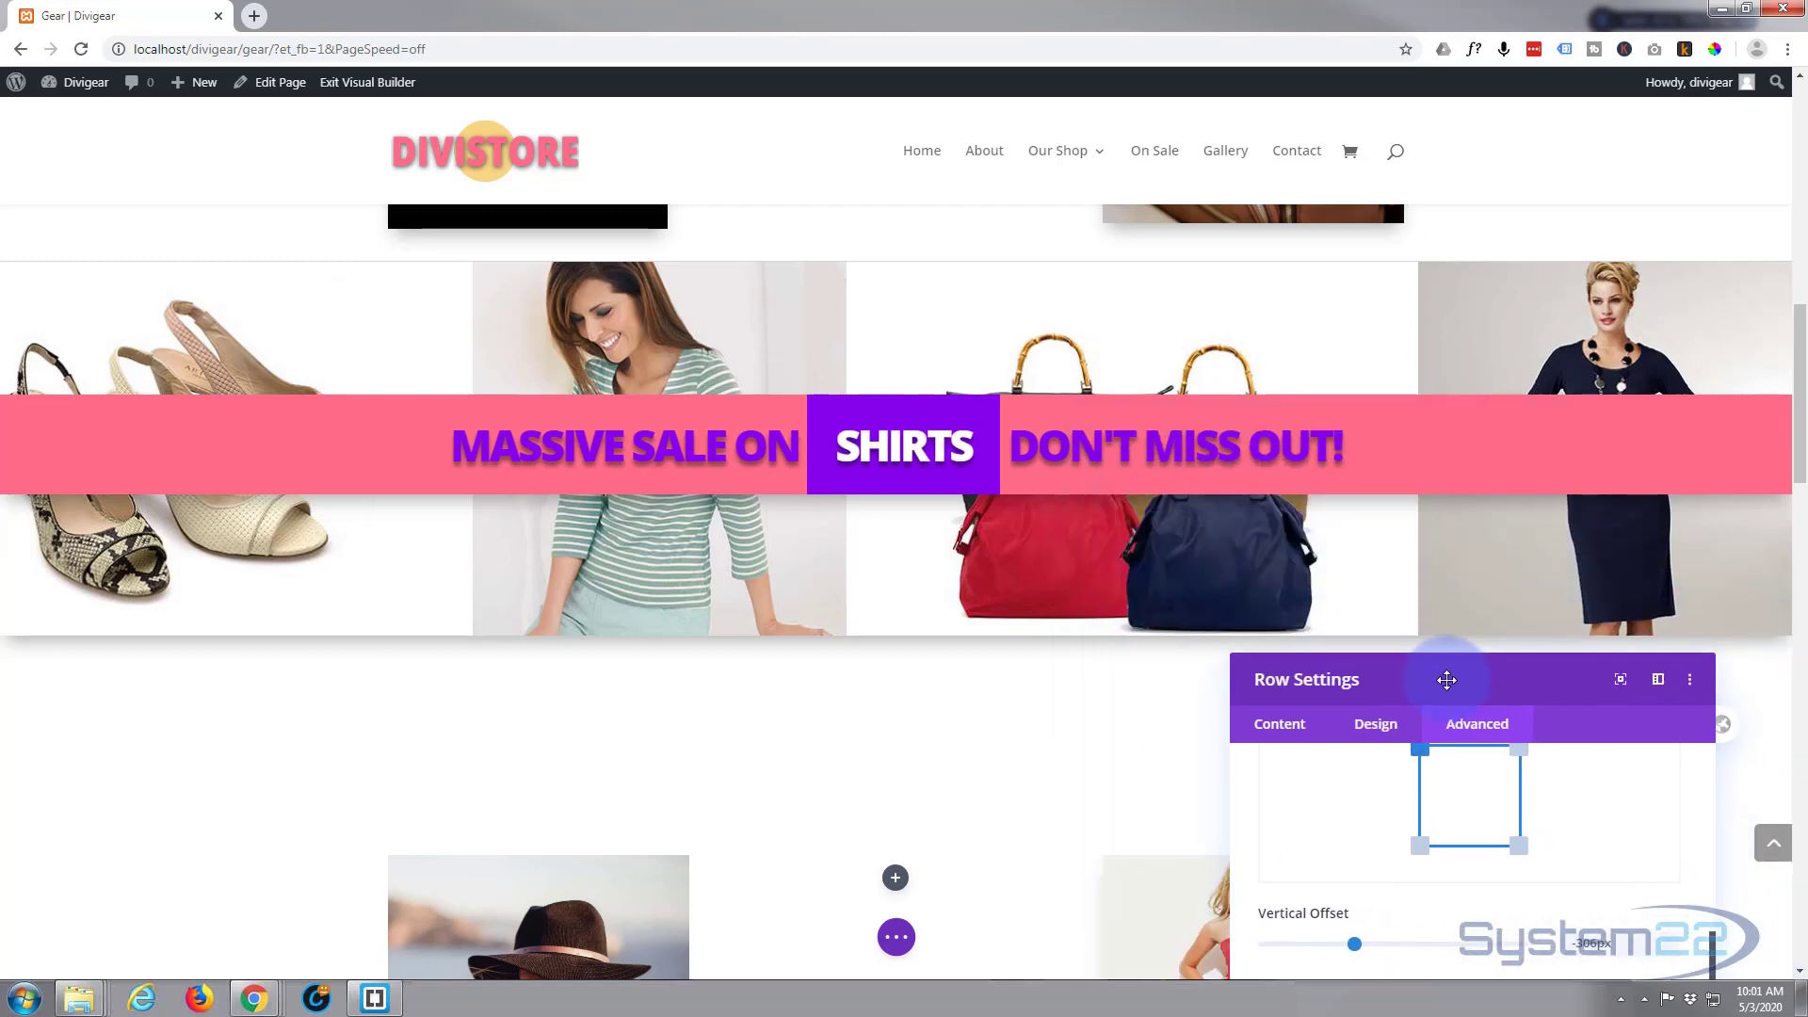
scroll(1382, 833, down, 2)
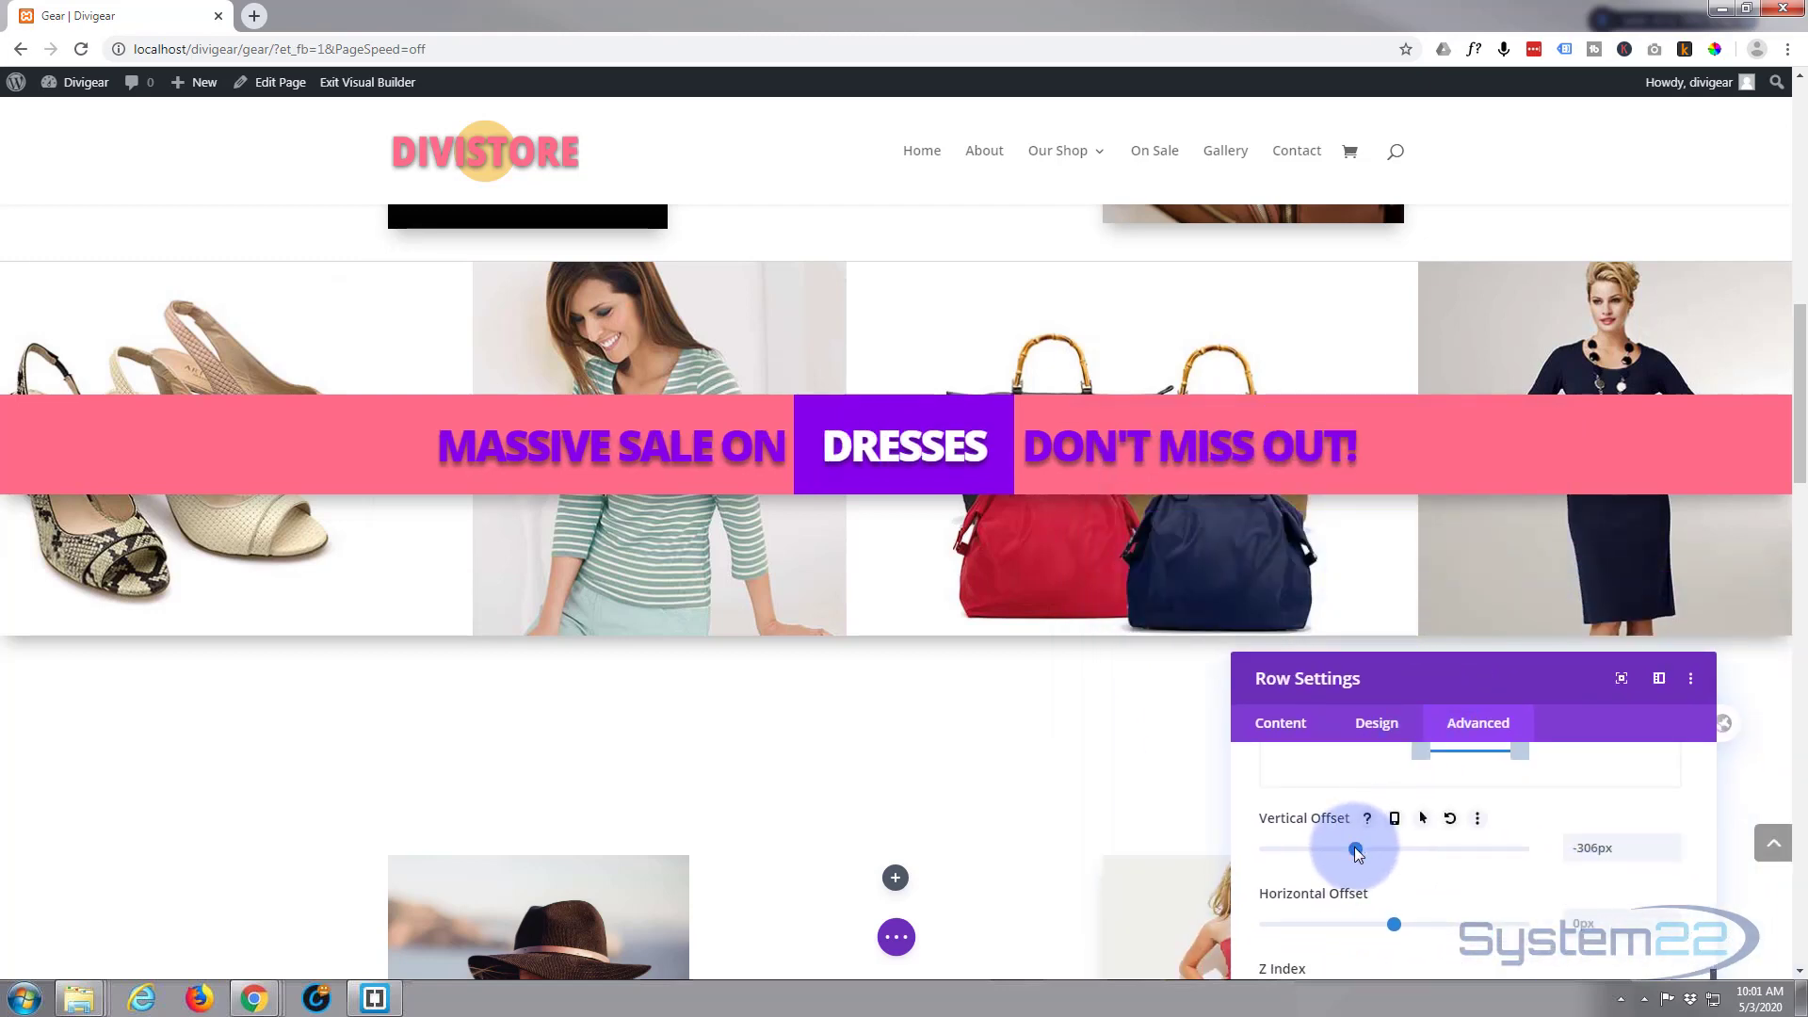
click(1353, 850)
drag(1353, 849, 1388, 849)
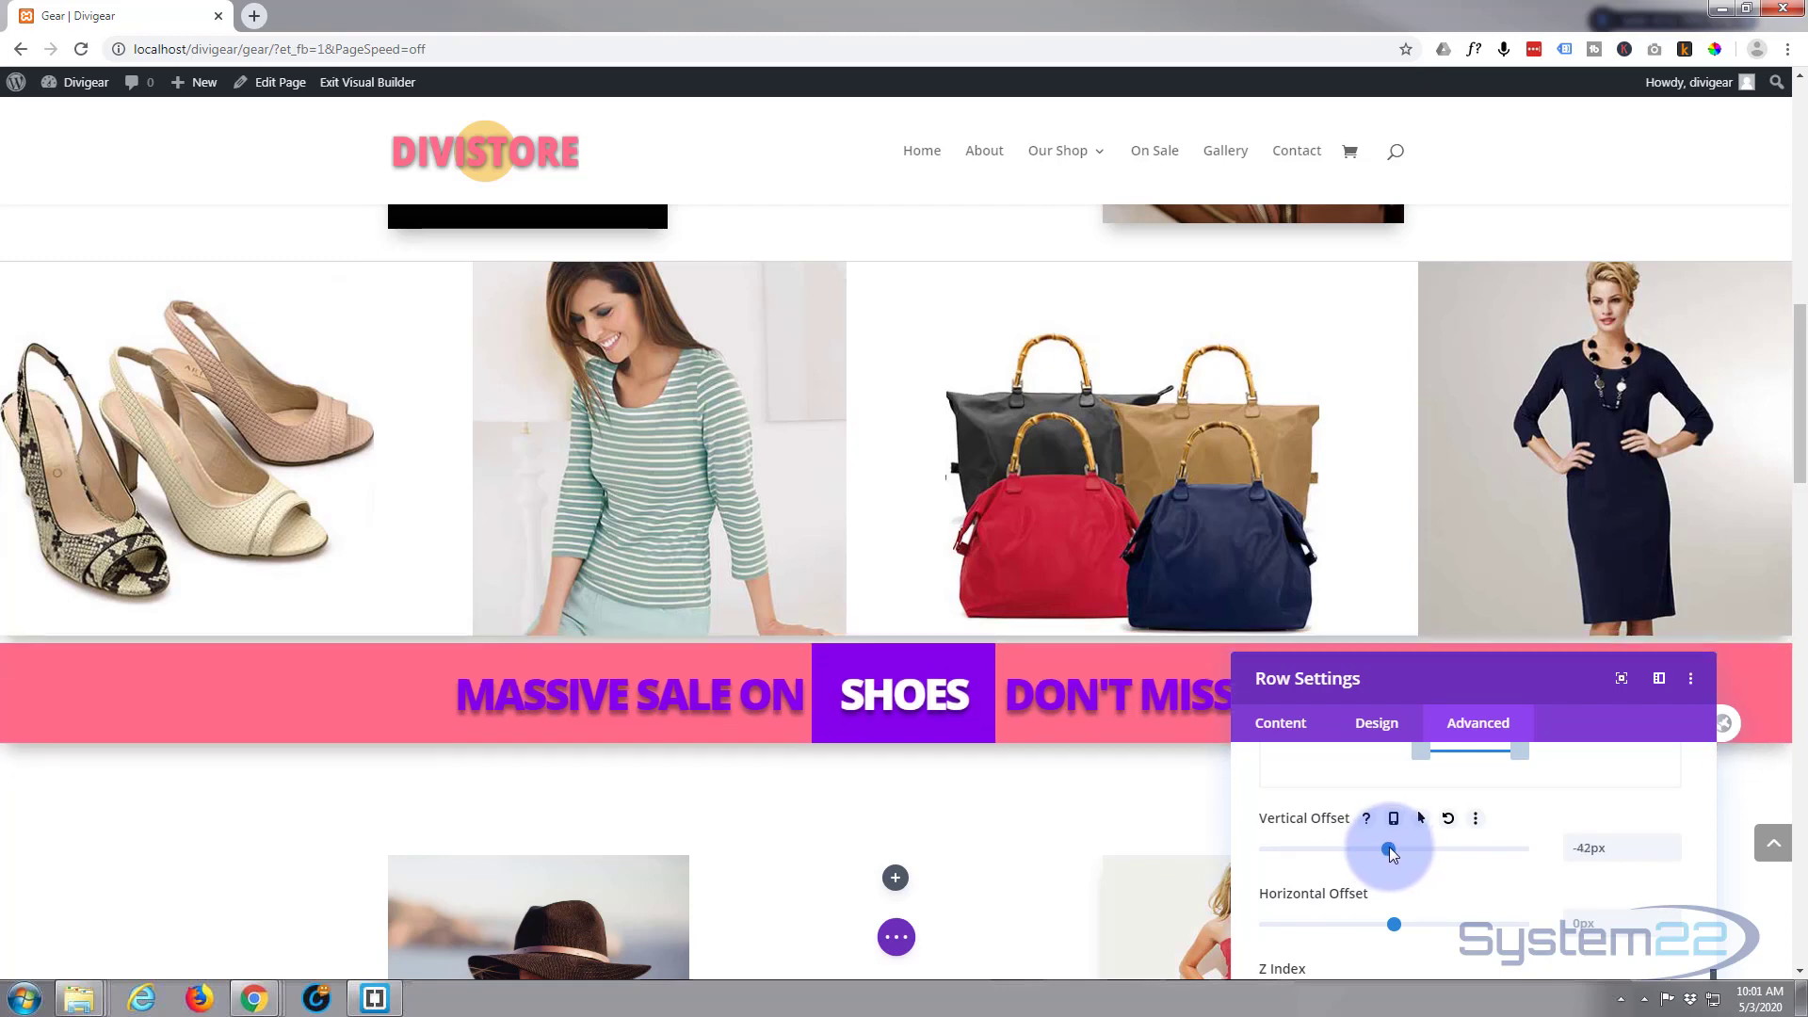
click(1672, 840)
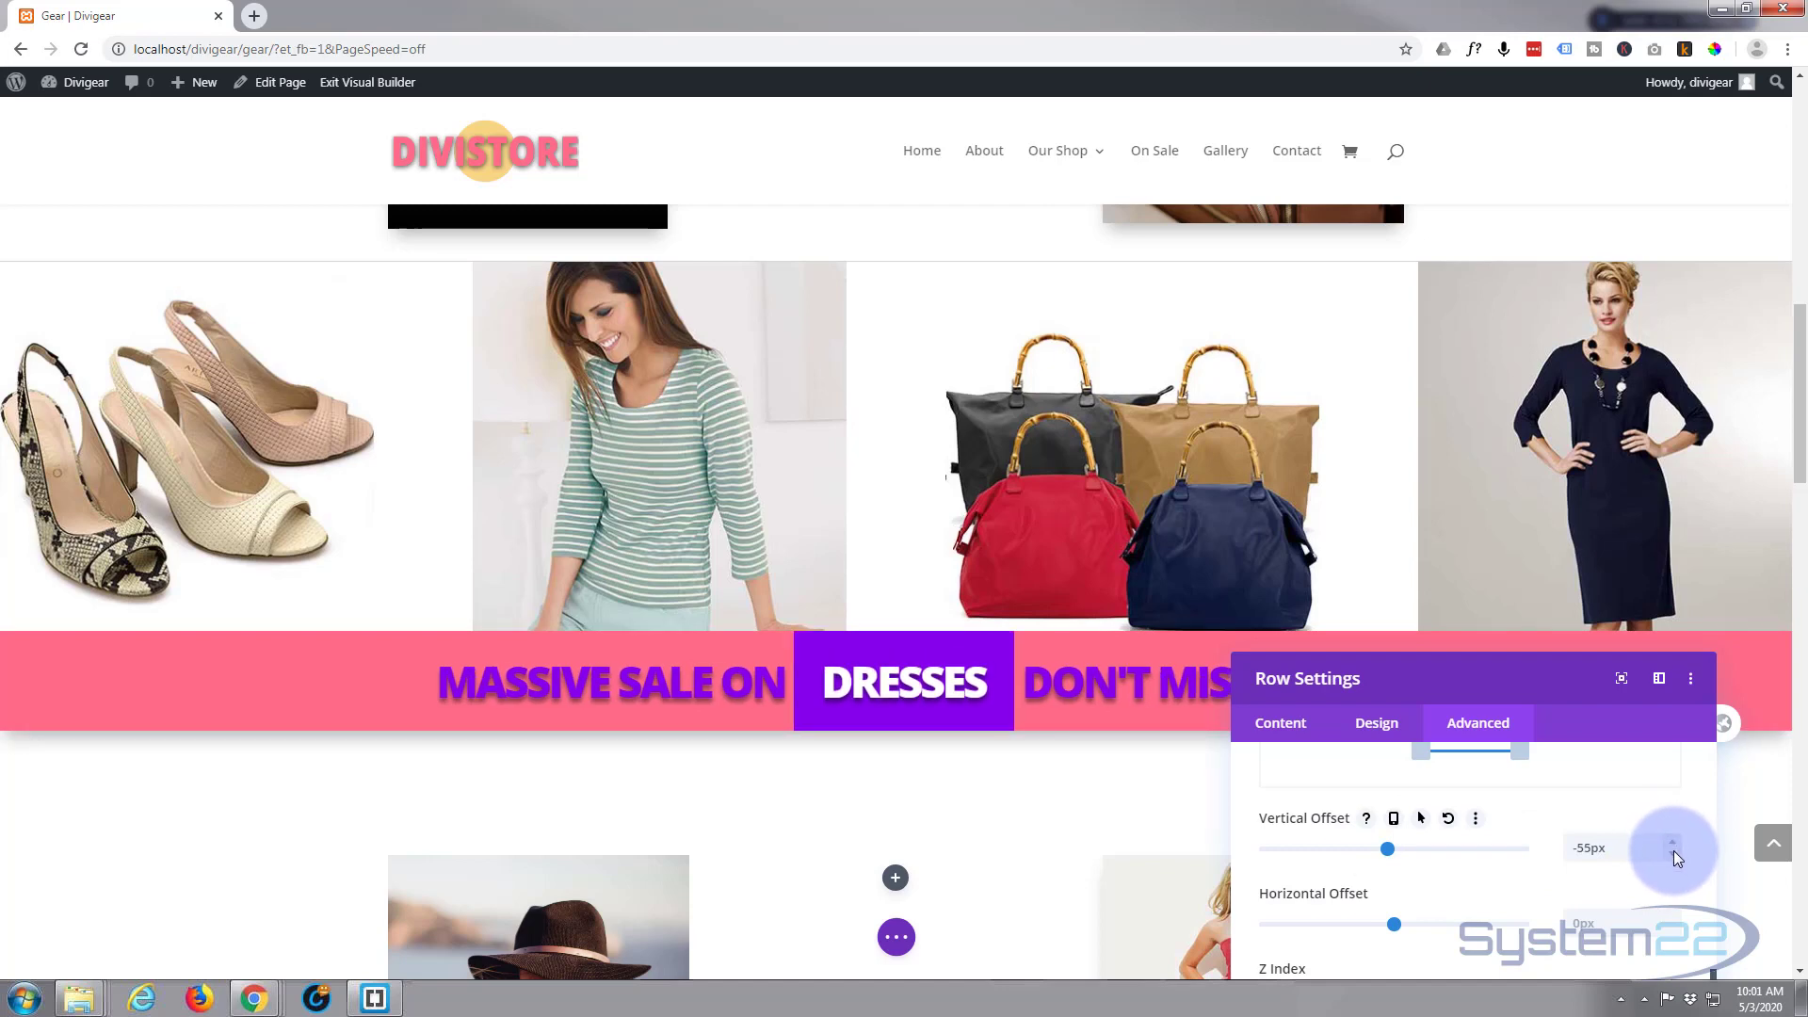
click(1674, 851)
click(1674, 851)
click(1675, 850)
click(1675, 850)
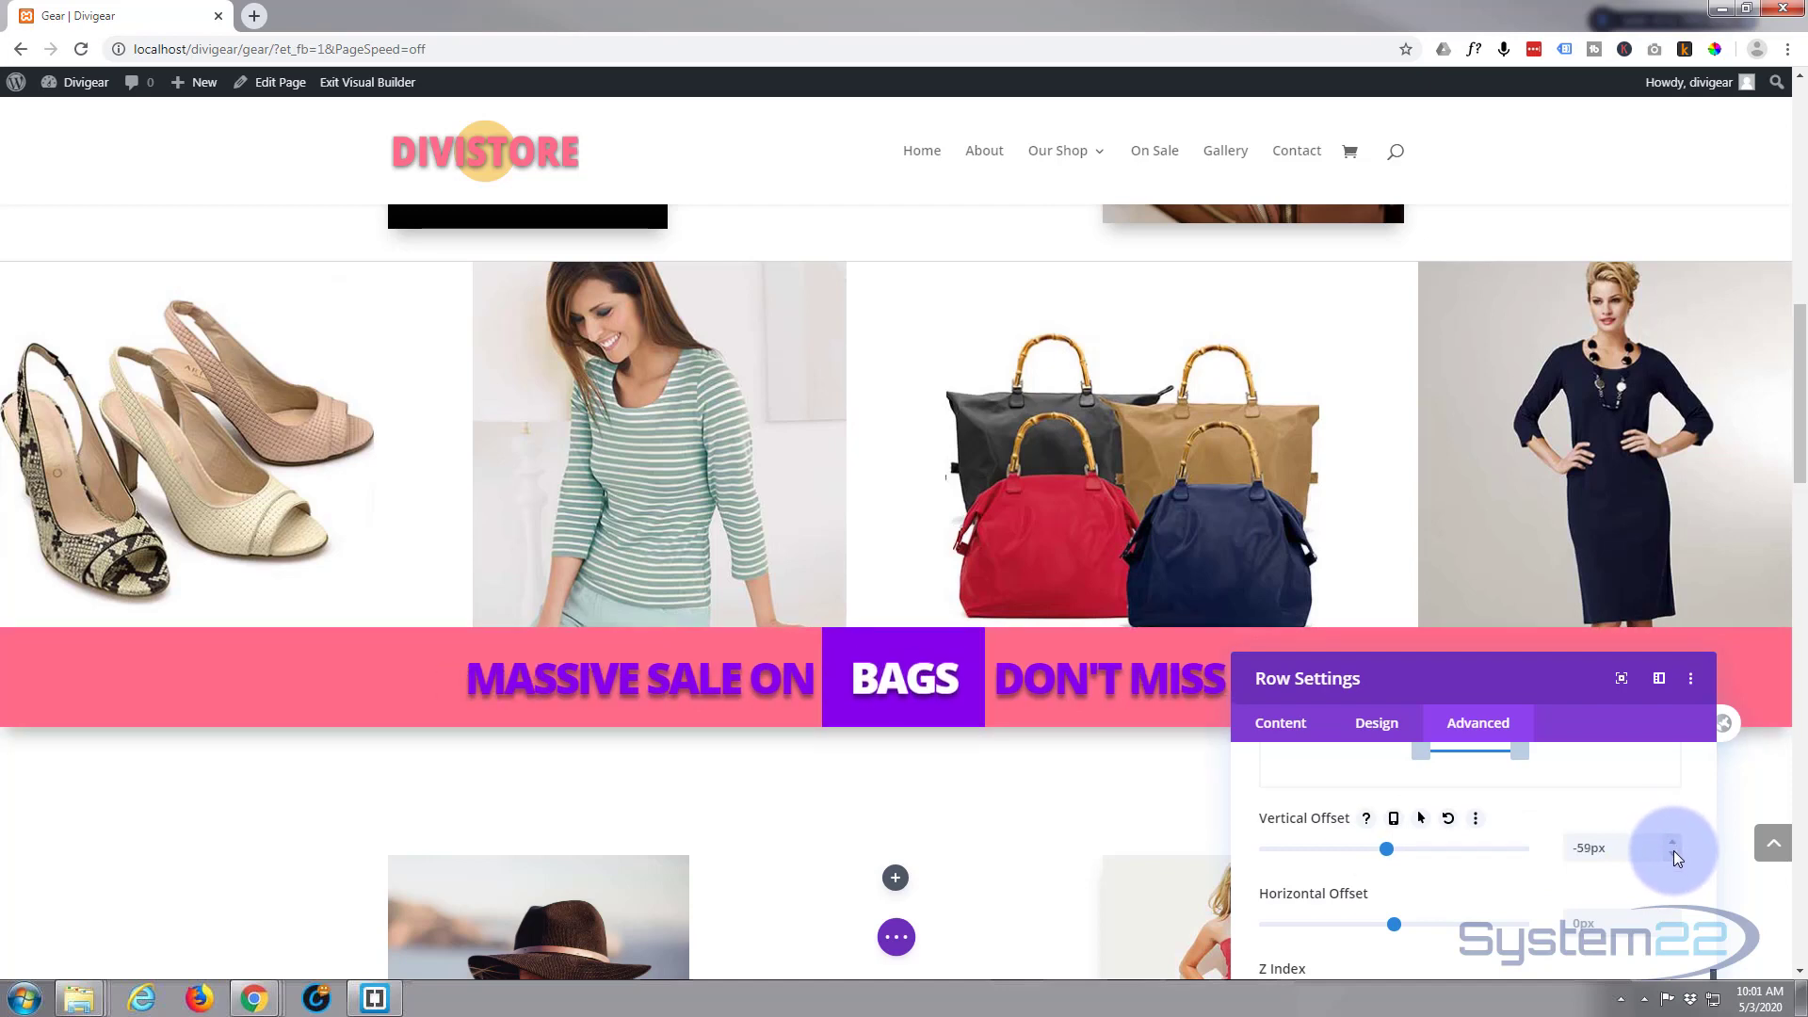
click(1673, 842)
click(1672, 842)
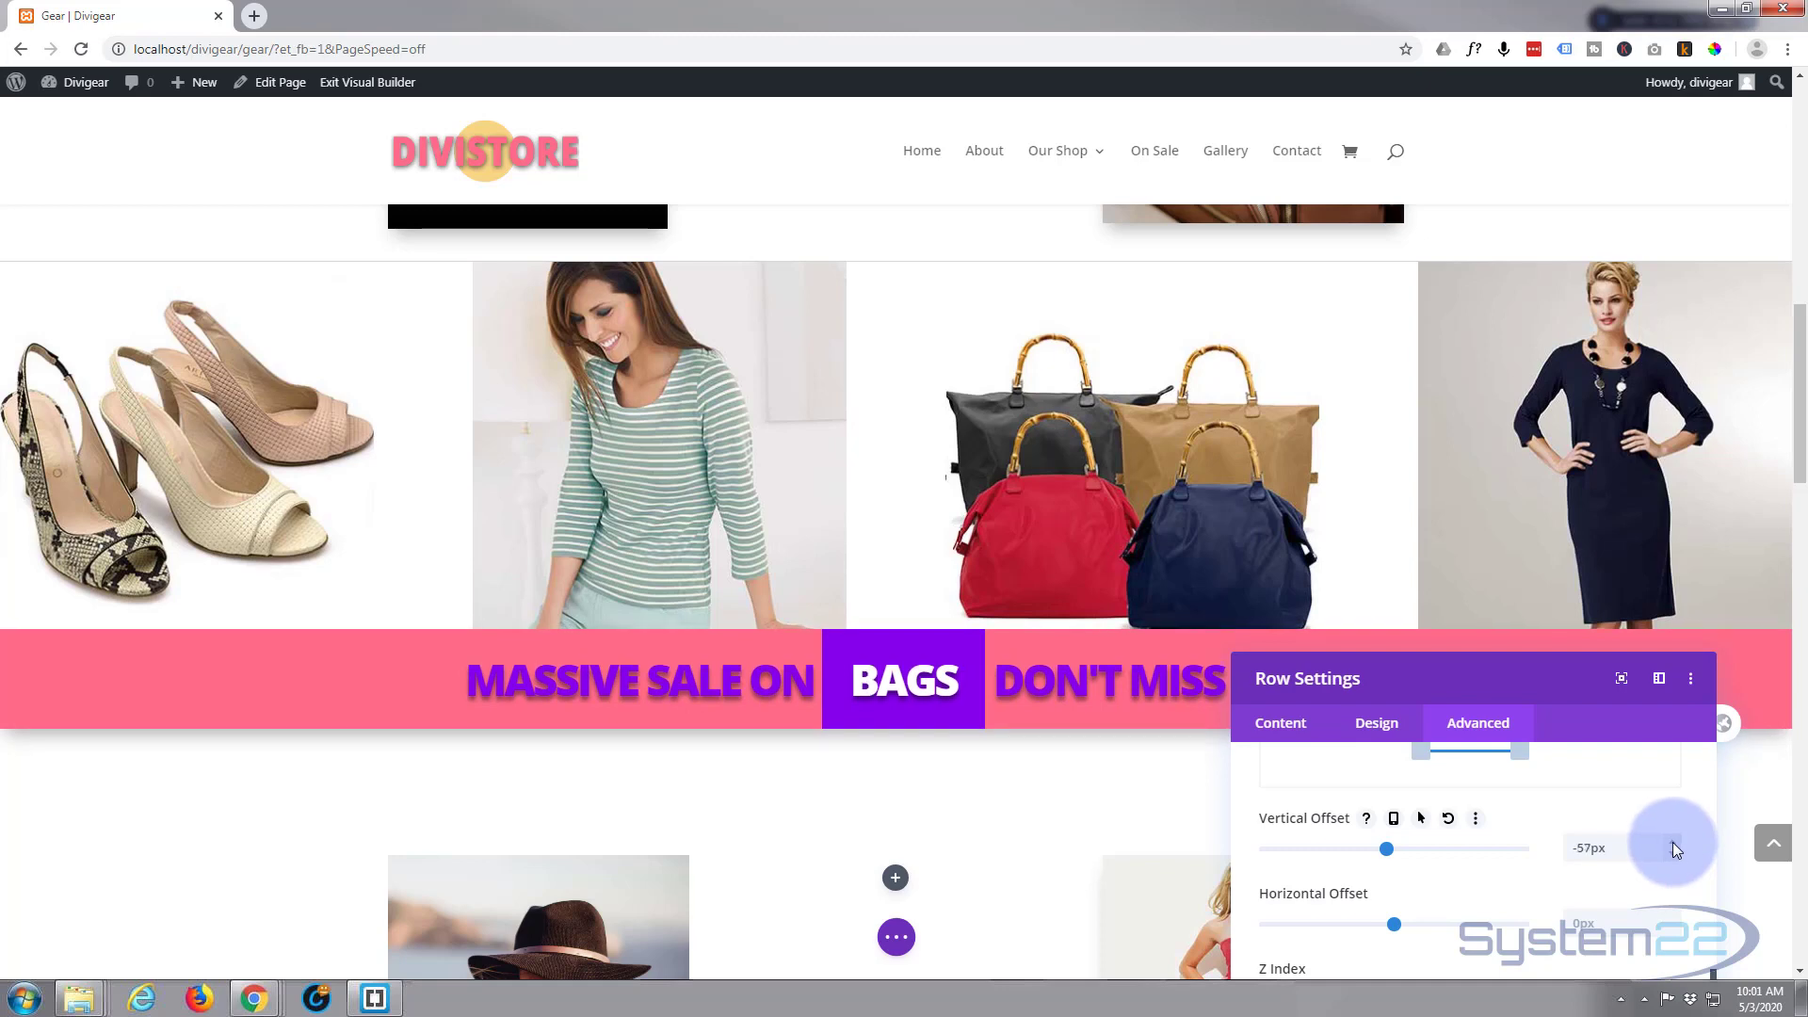
click(1674, 842)
click(1674, 842)
click(1675, 842)
click(1674, 842)
click(1675, 842)
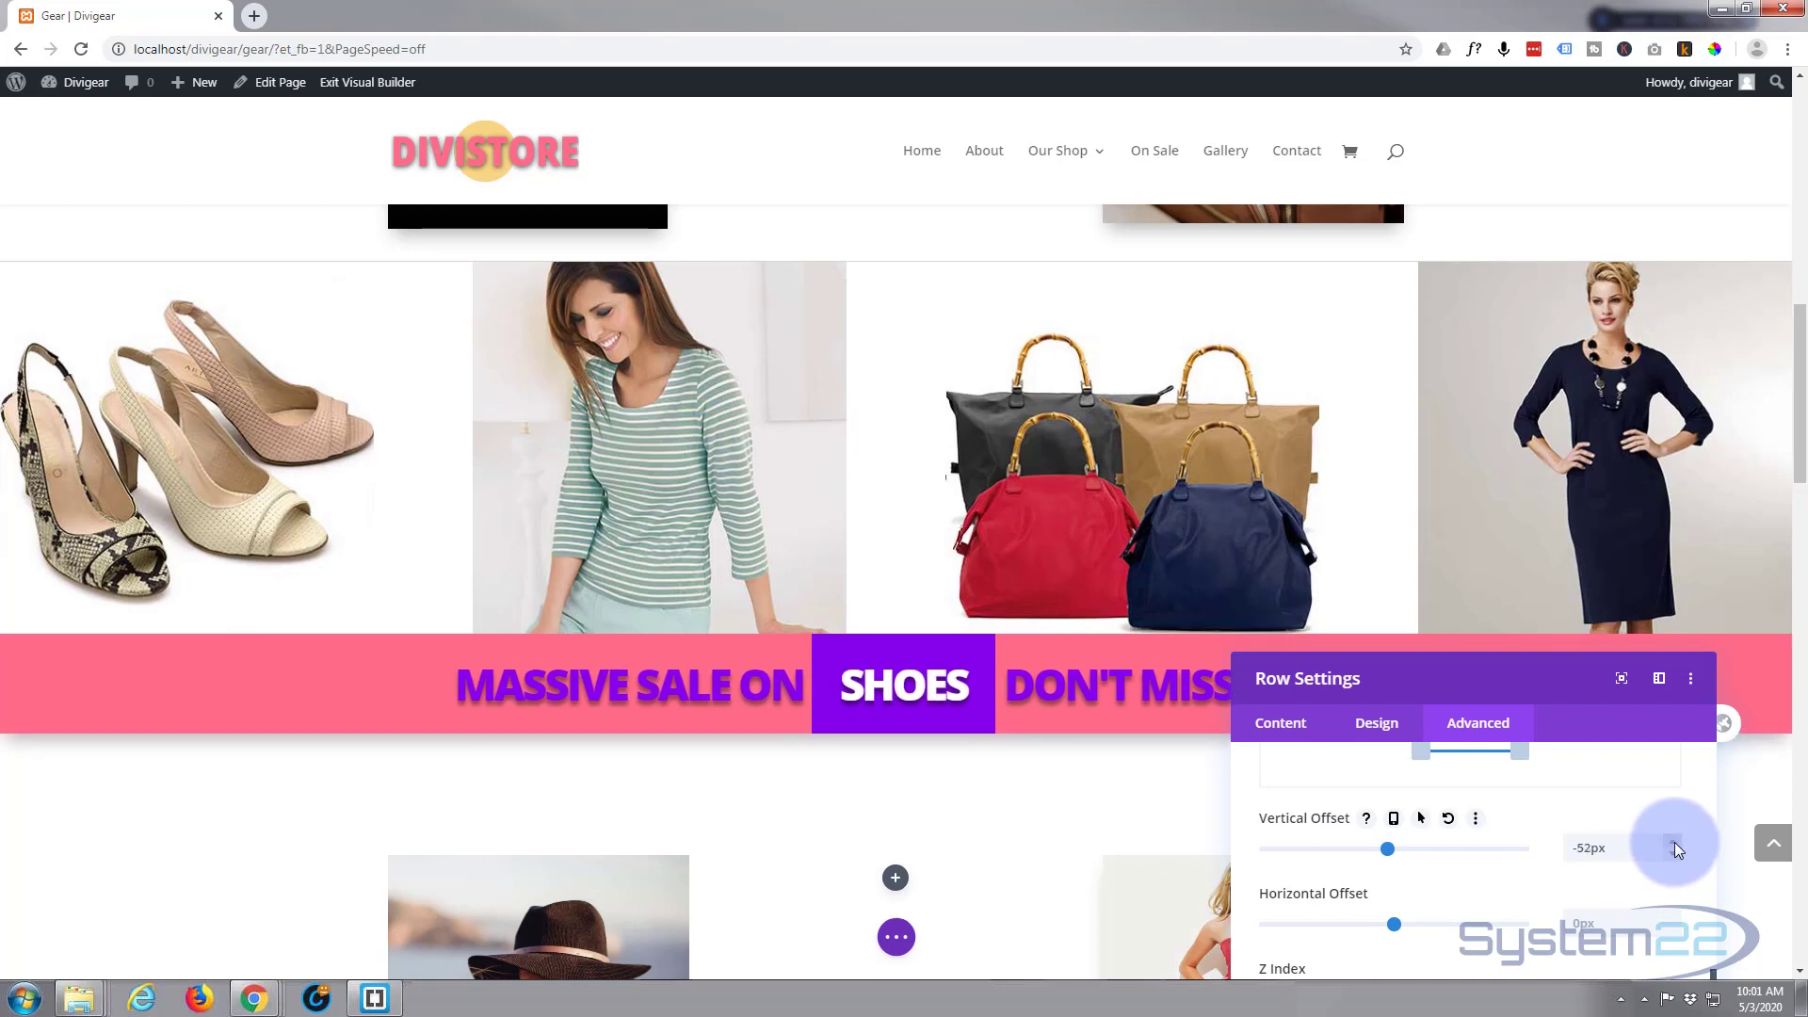
double_click(1674, 842)
double_click(1675, 842)
click(1674, 842)
double_click(1674, 842)
double_click(1675, 842)
click(1675, 842)
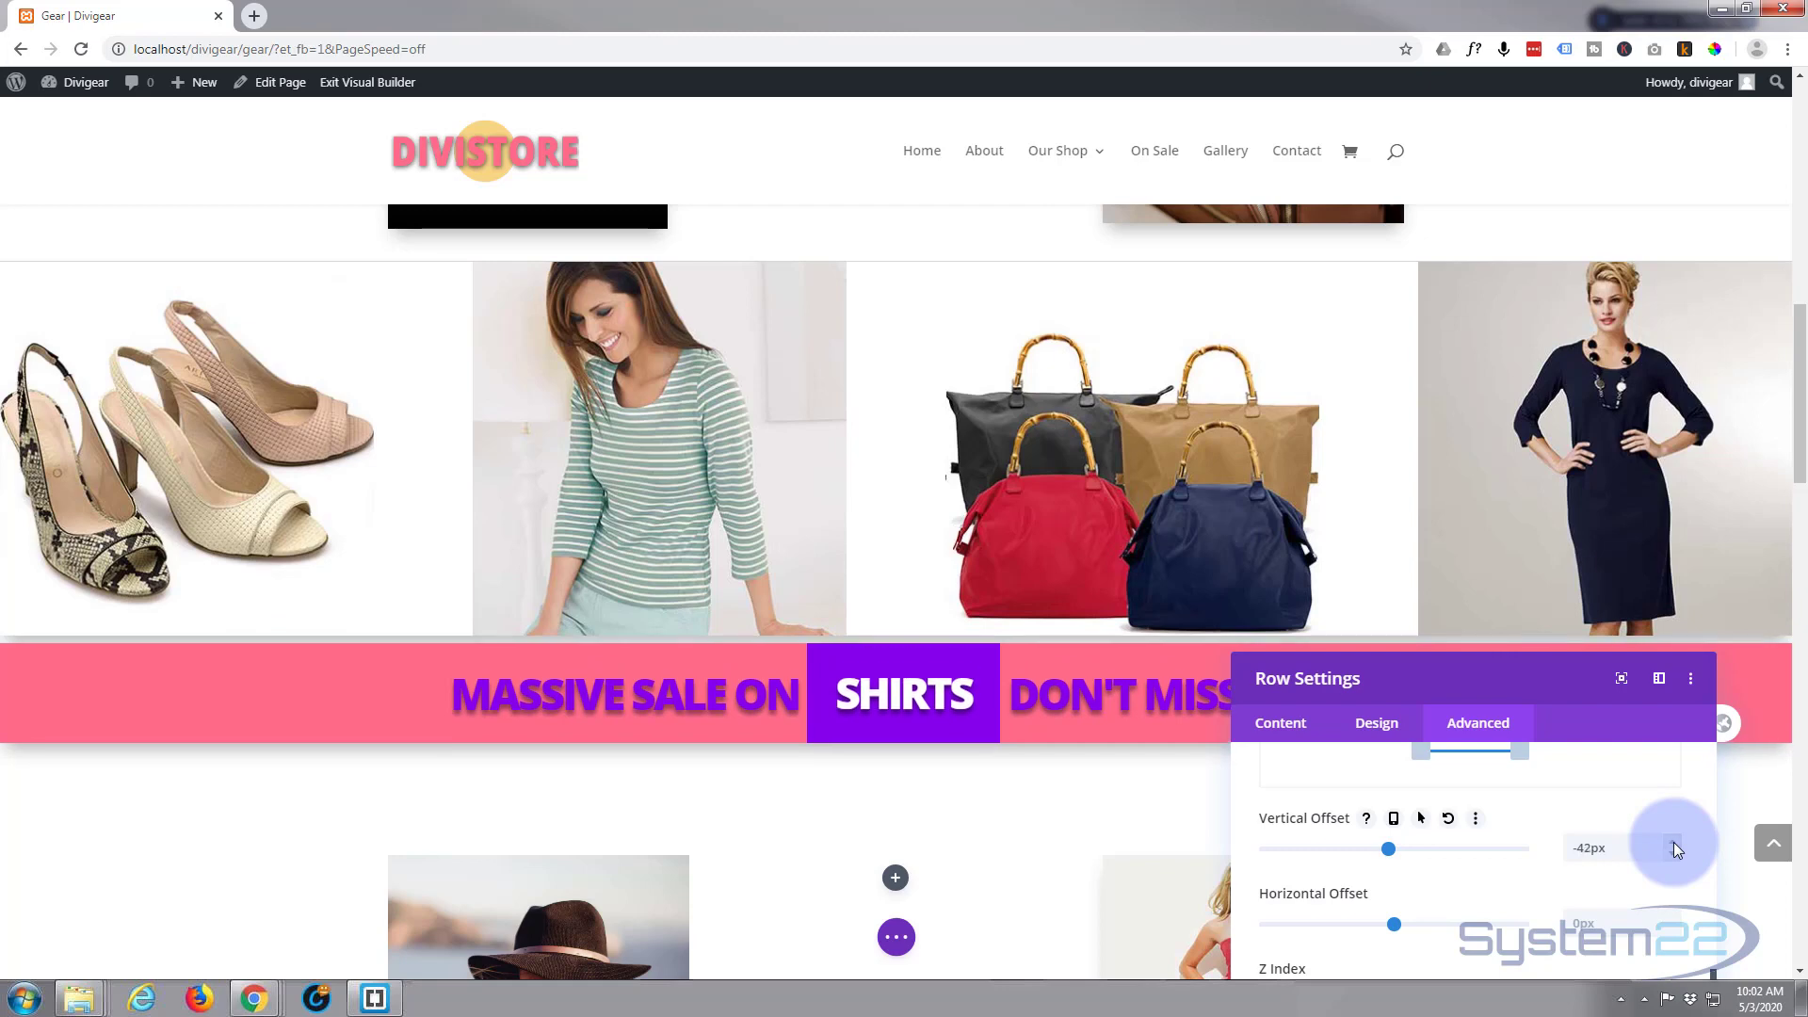
click(1675, 852)
click(1675, 852)
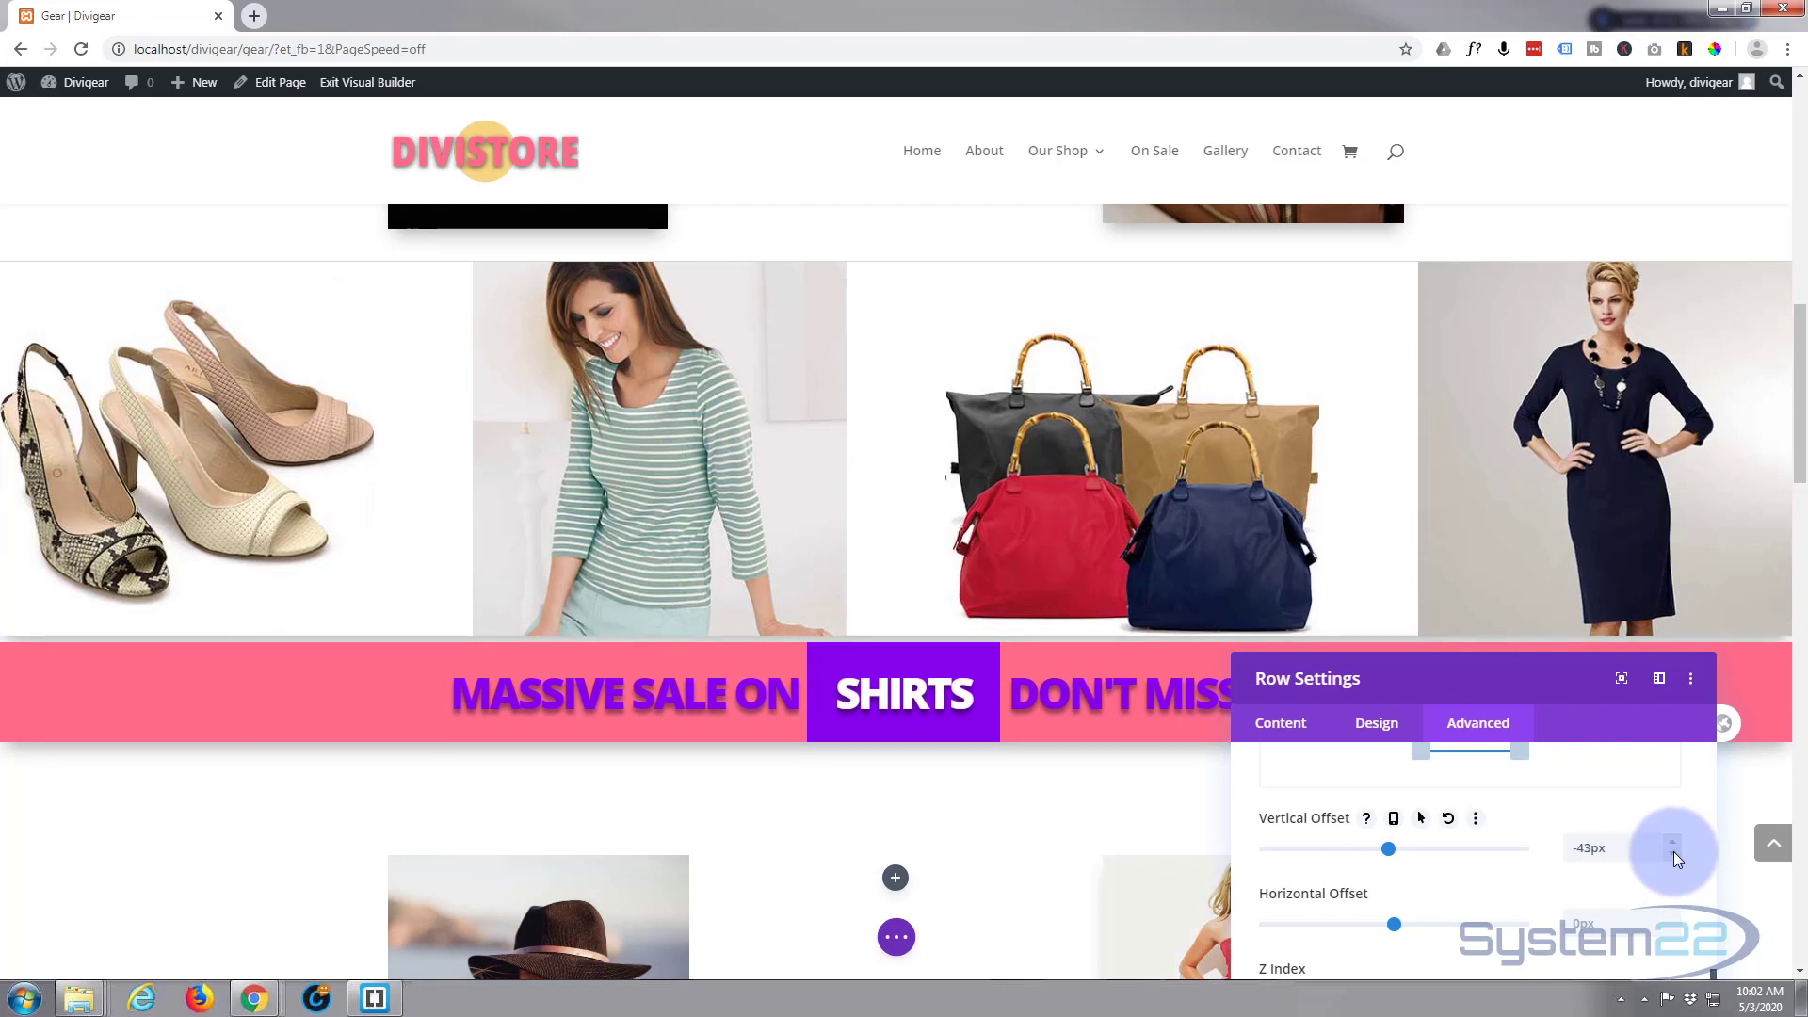
click(1675, 852)
click(1675, 852)
click(1674, 851)
click(1674, 851)
click(1675, 852)
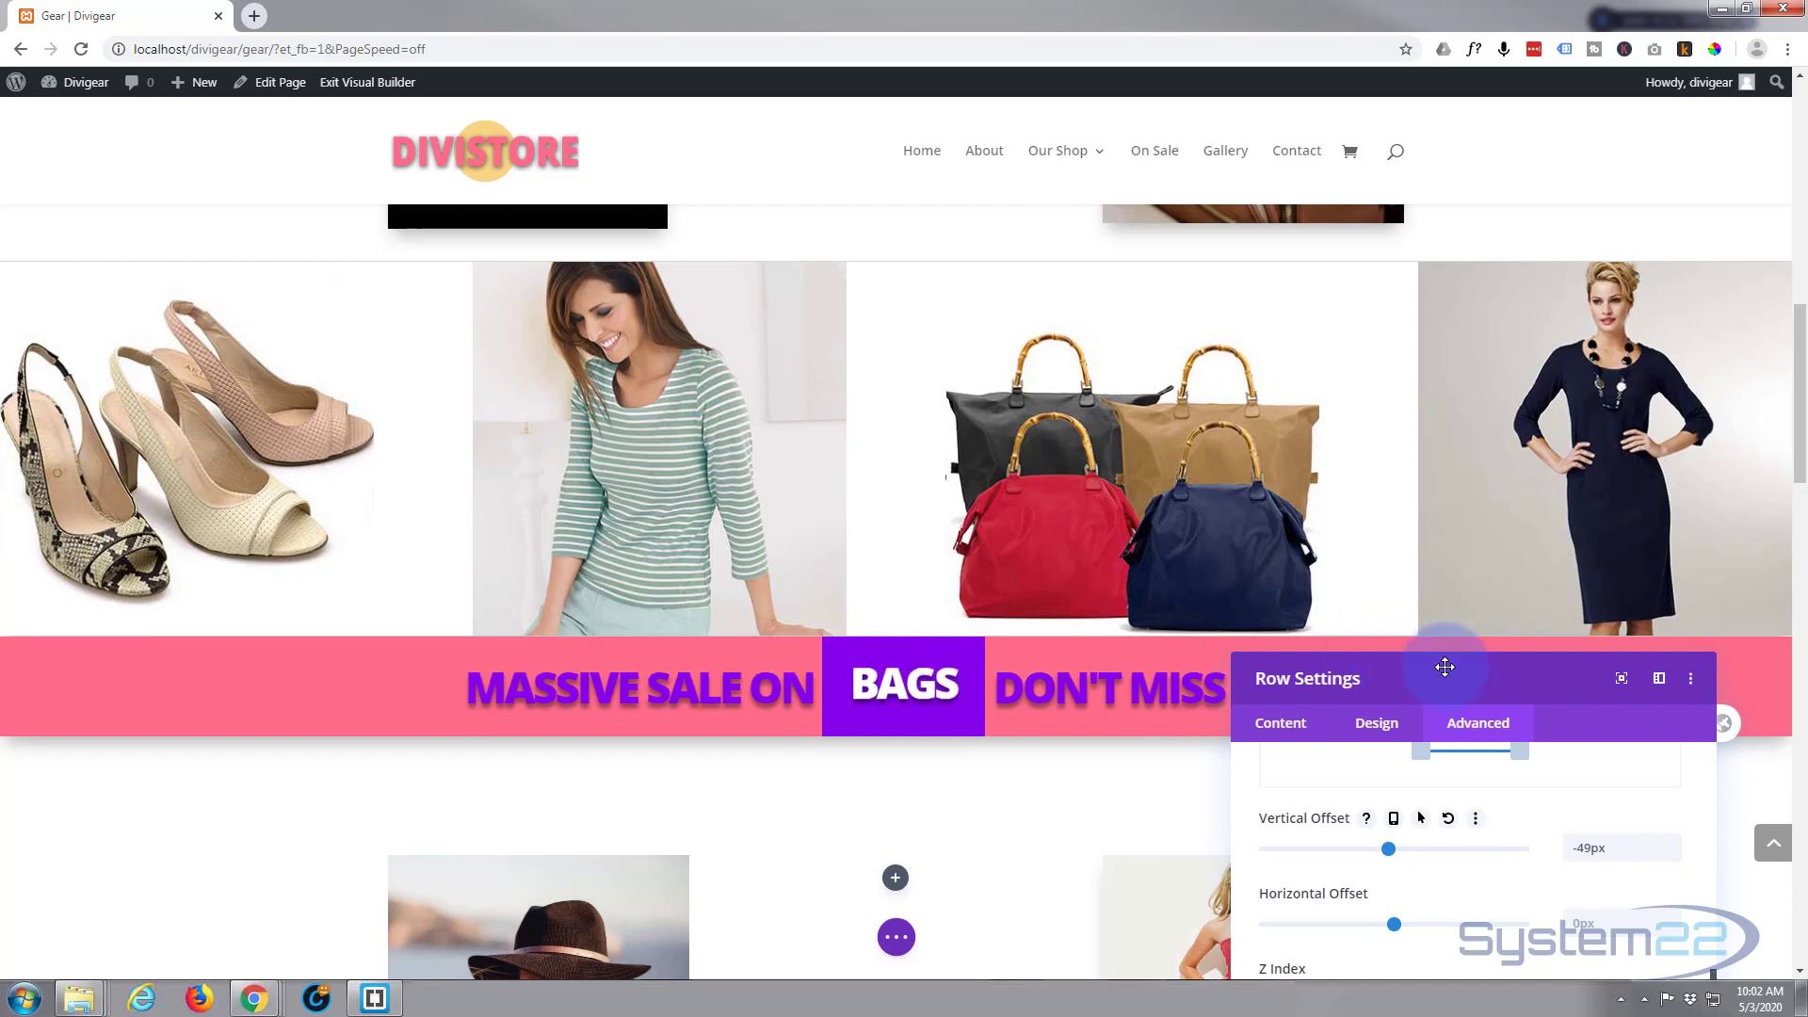
Enable responsive values for the vertical offset, check the banner in the tablet view, and save the row settings
drag(1469, 662, 1105, 177)
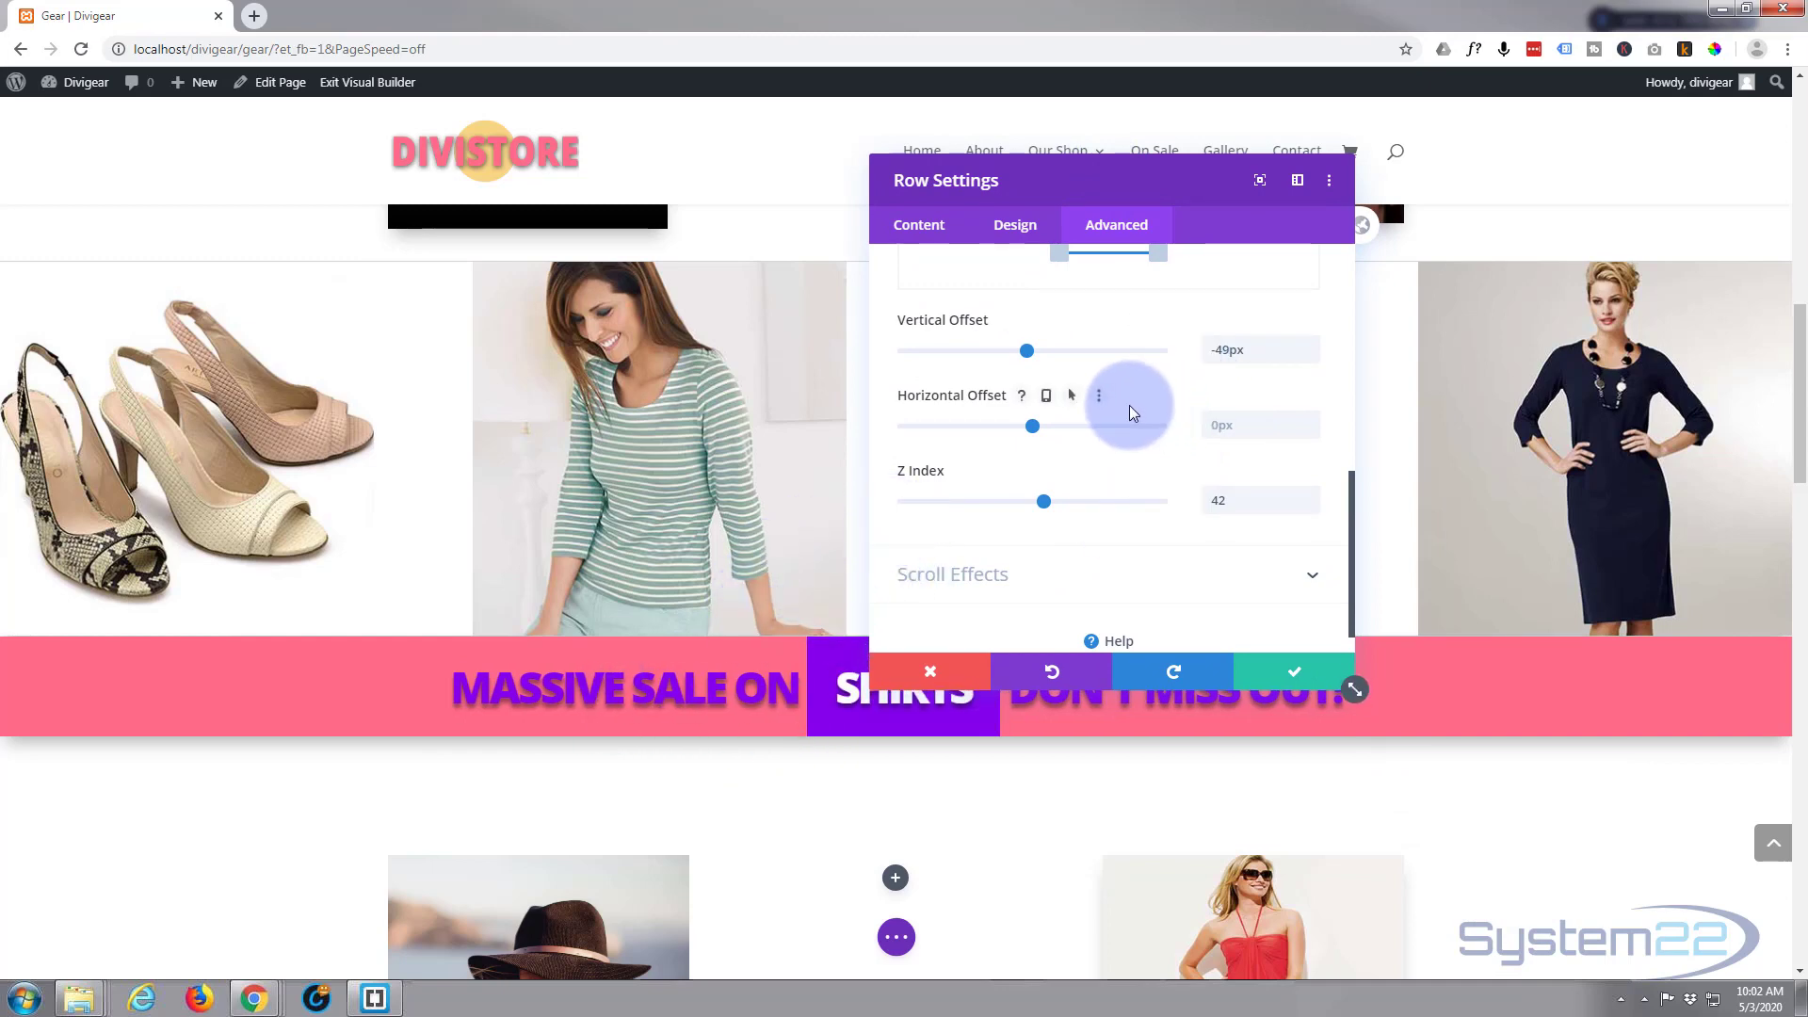
scroll(1130, 407, up, 5)
scroll(1130, 407, down, 2)
scroll(1133, 413, down, 2)
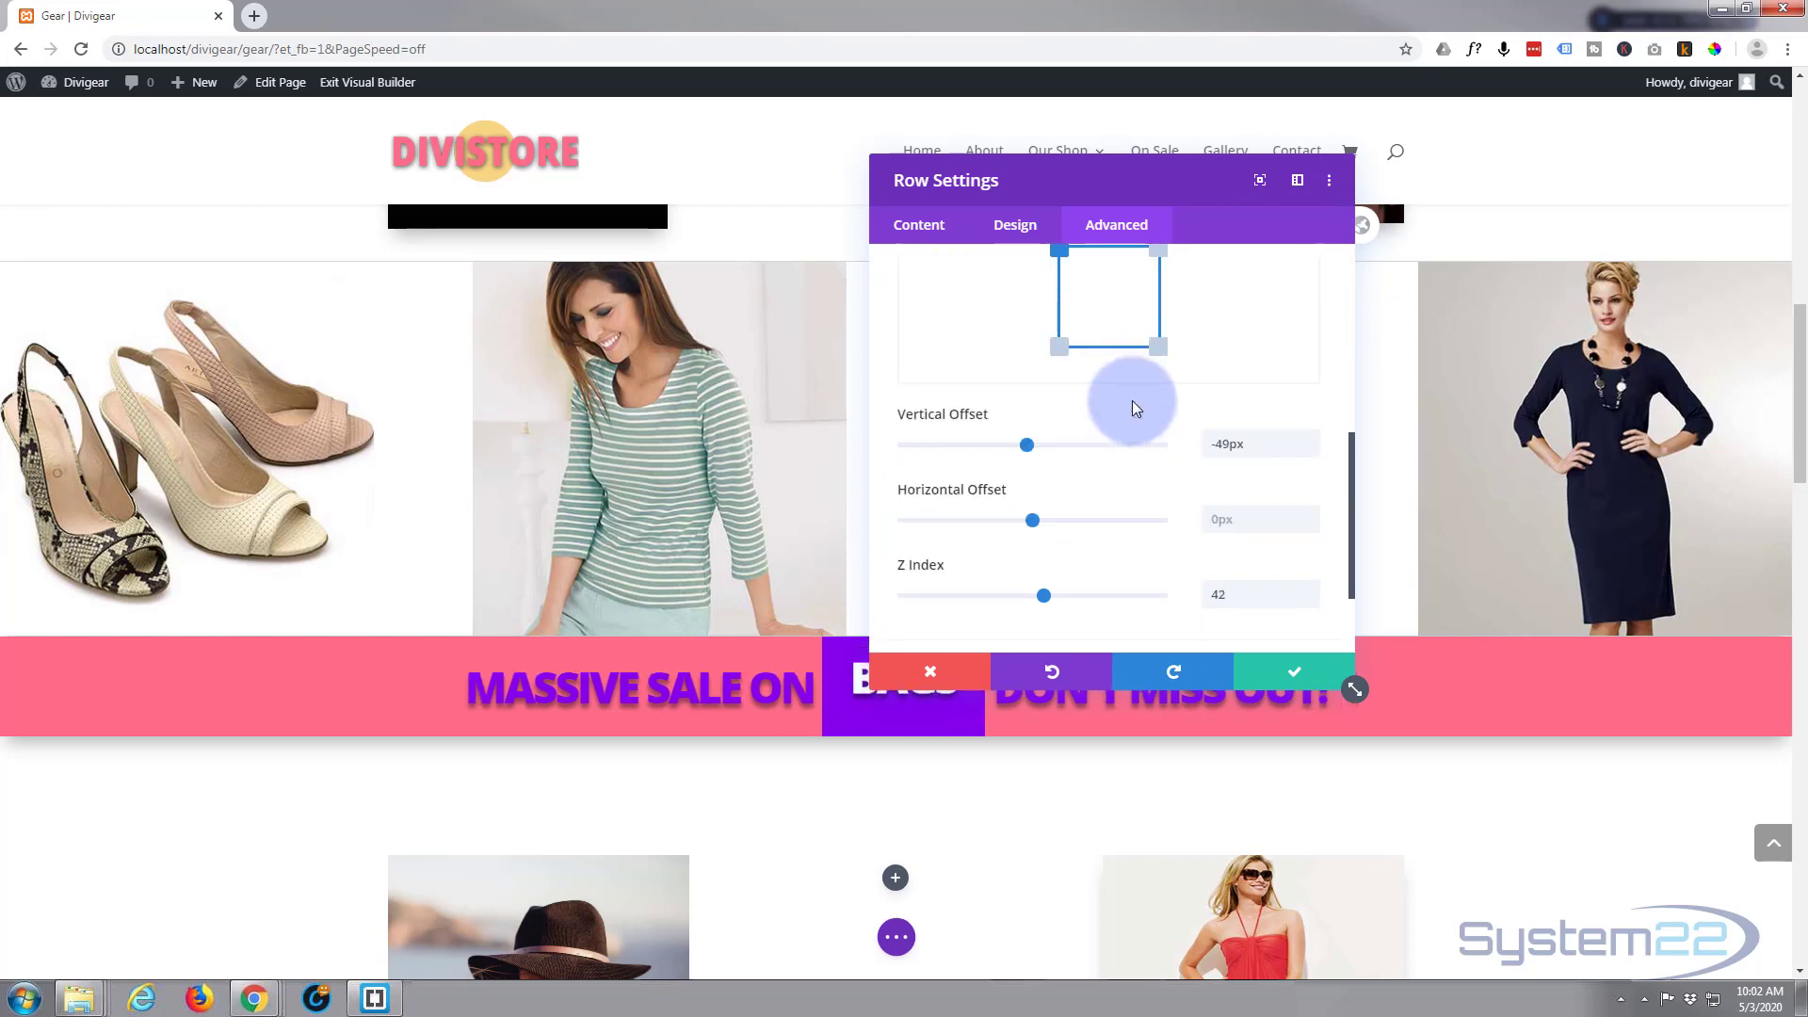
scroll(1103, 533, up, 1)
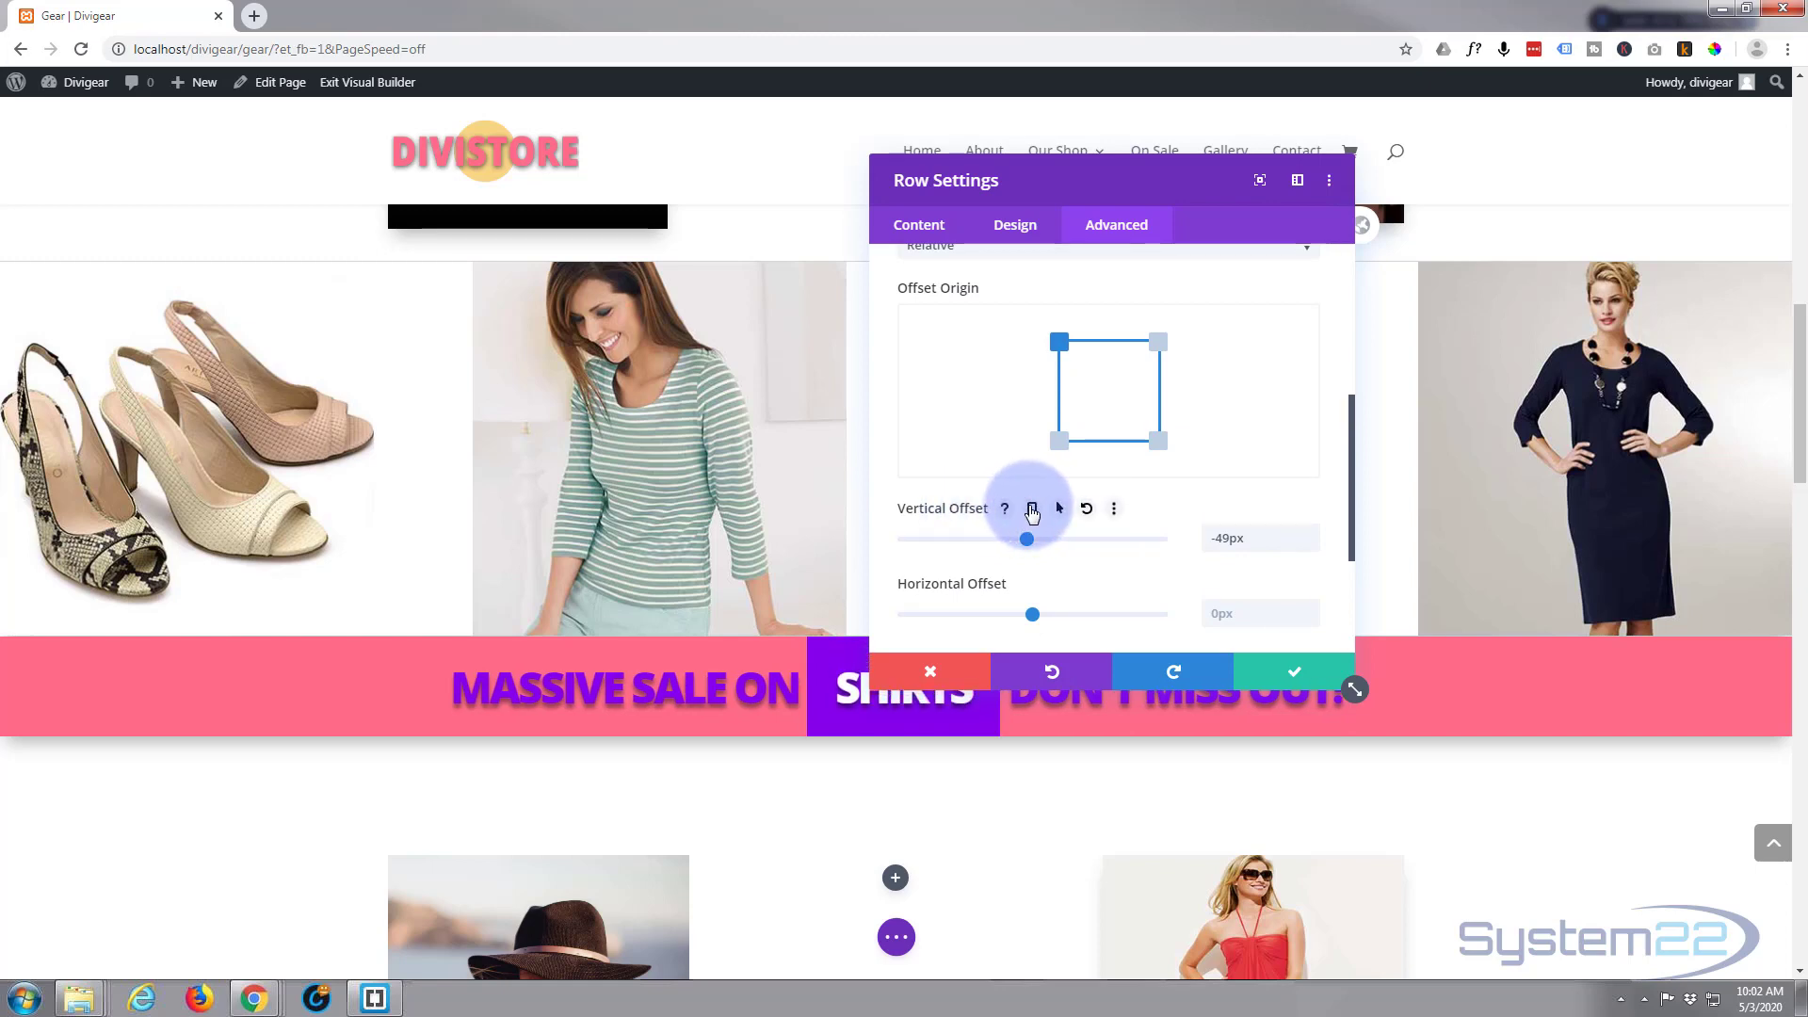
click(1032, 509)
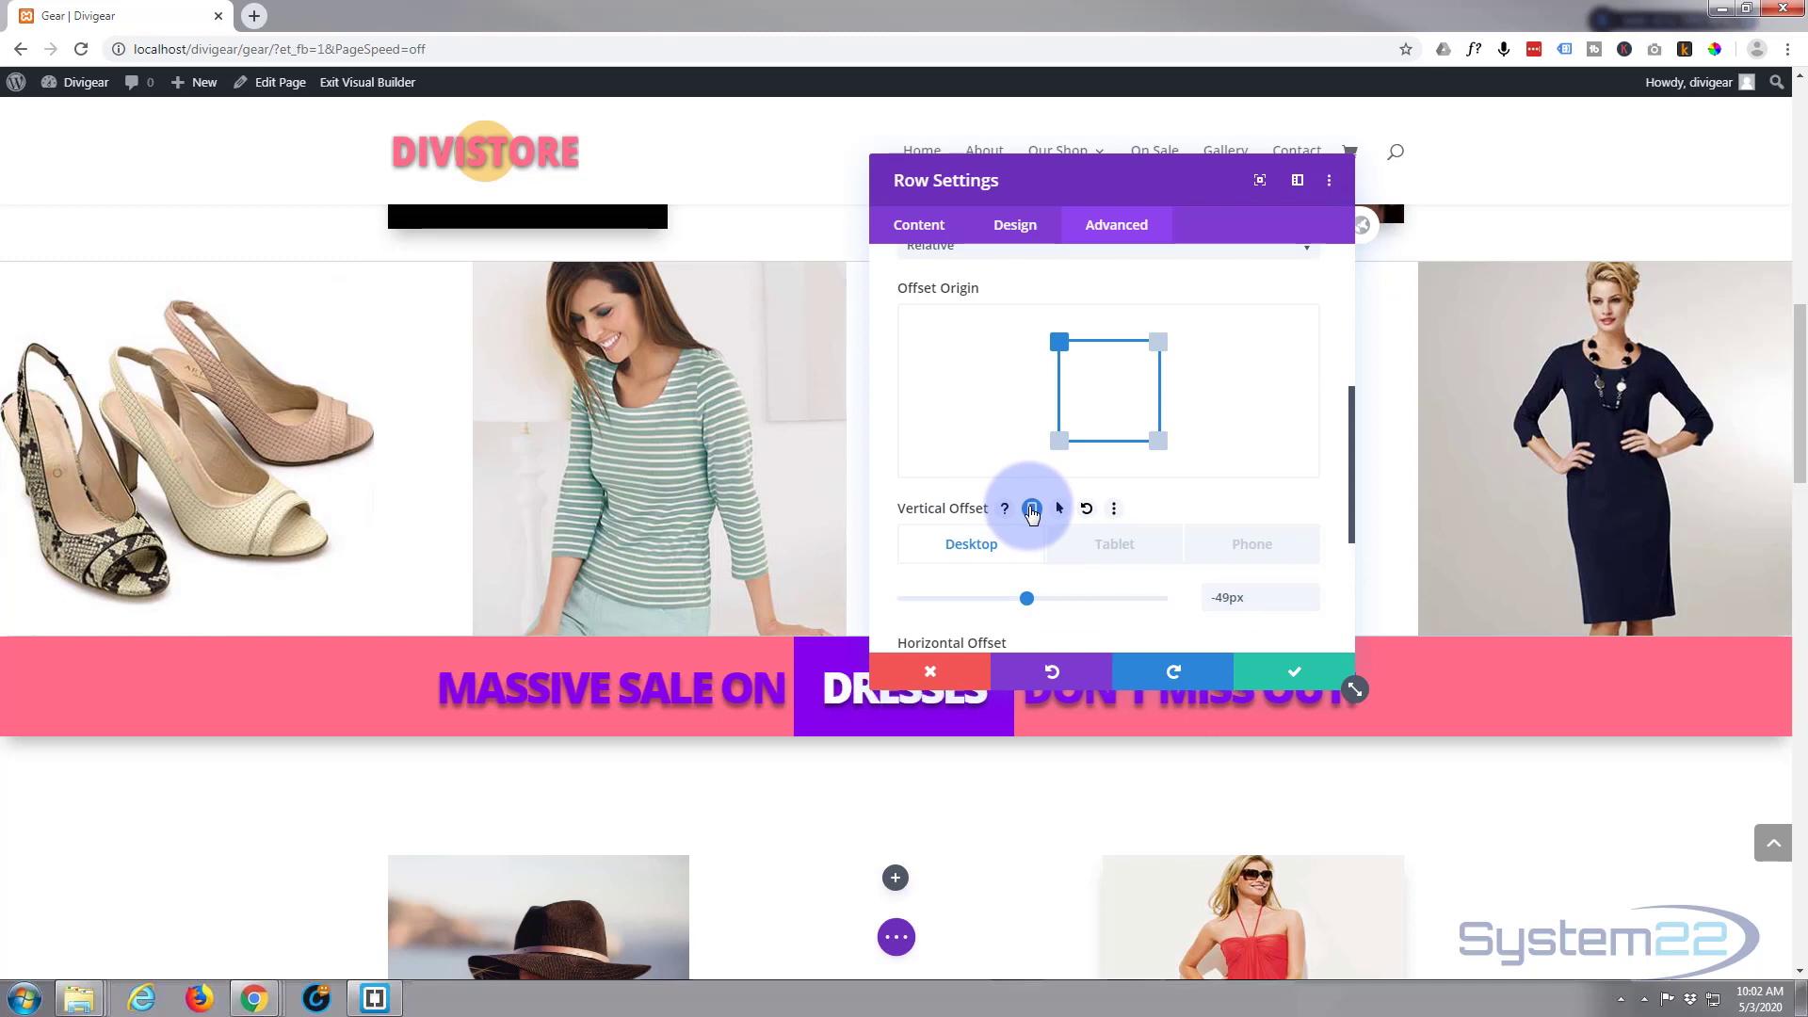
click(1115, 546)
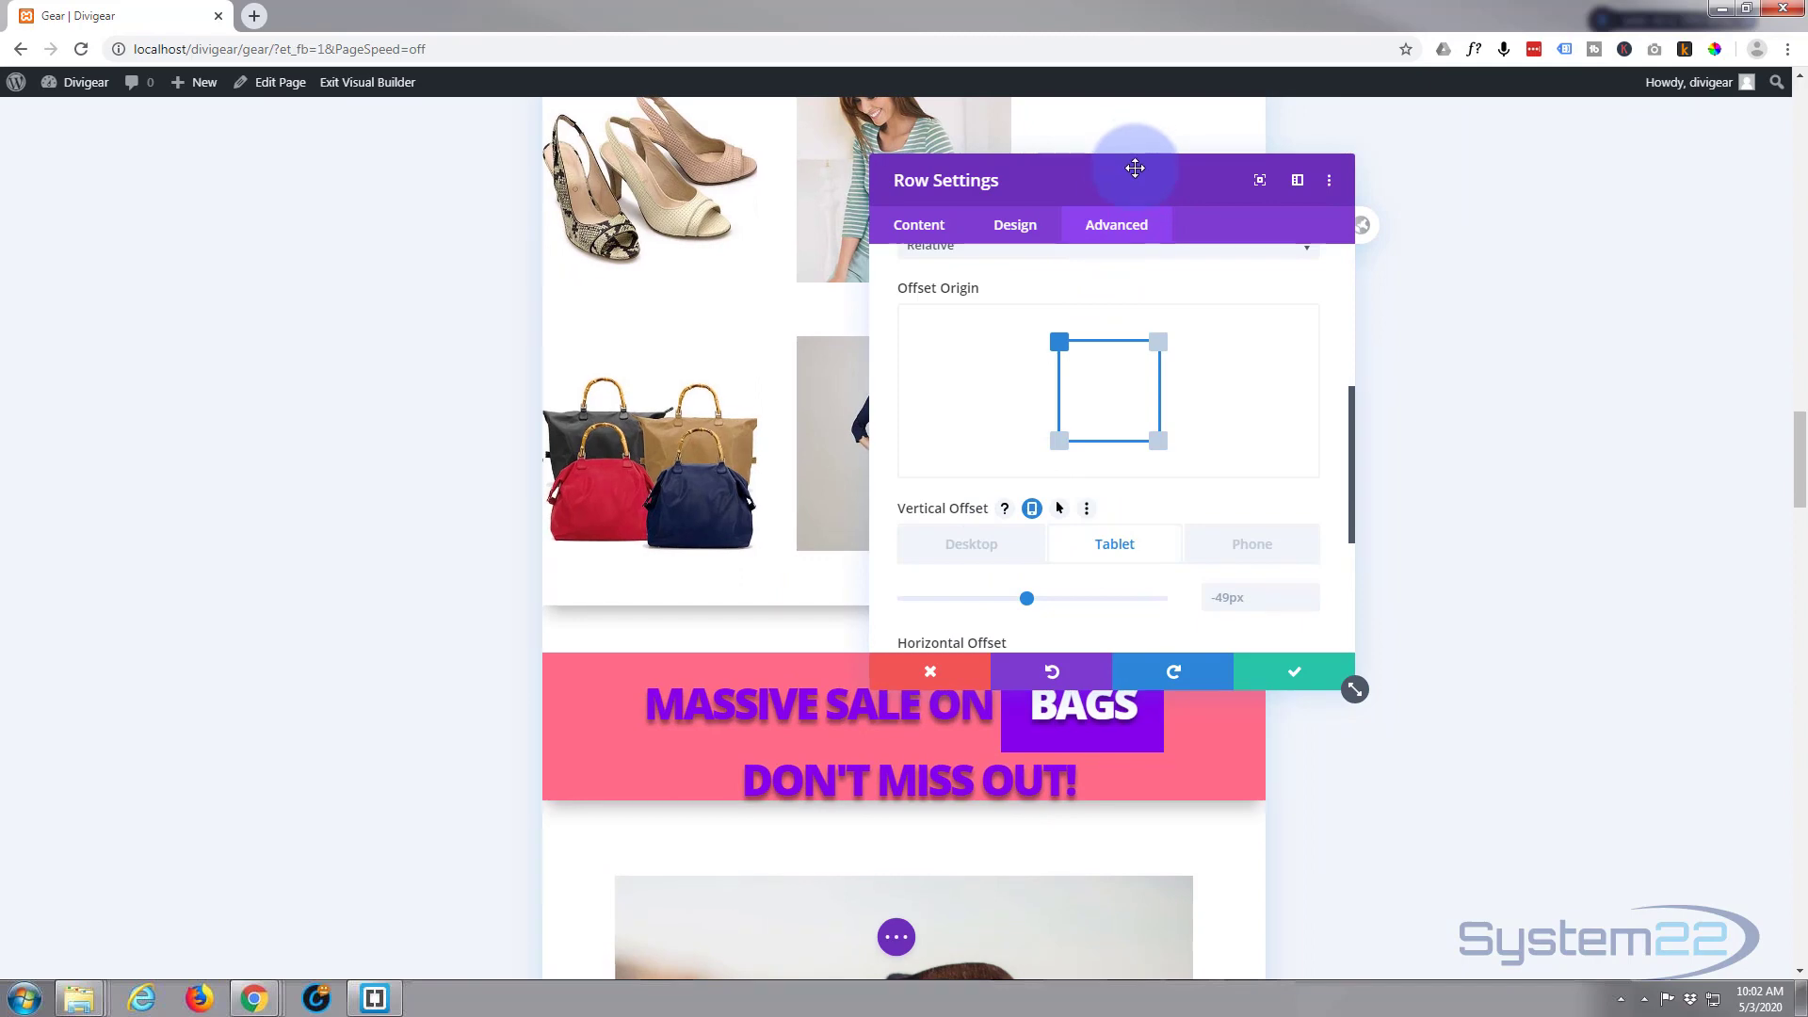
drag(1147, 168, 1537, 209)
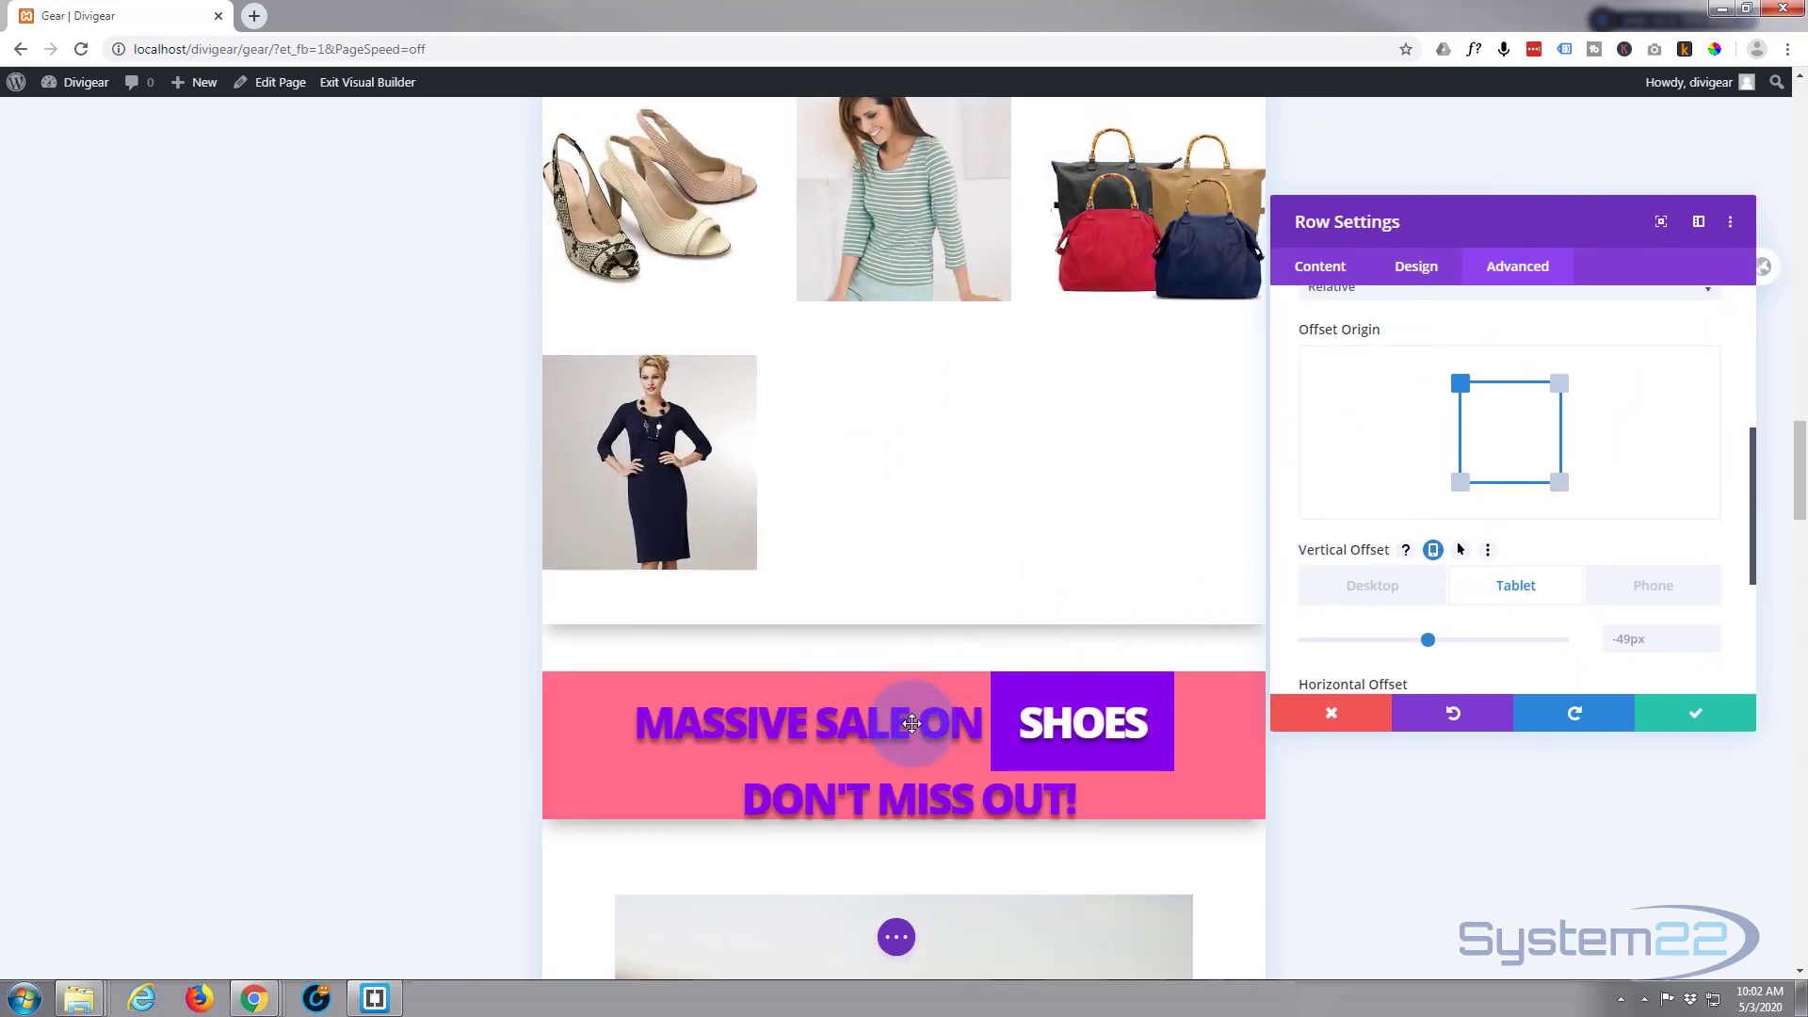
scroll(1545, 565, up, 1)
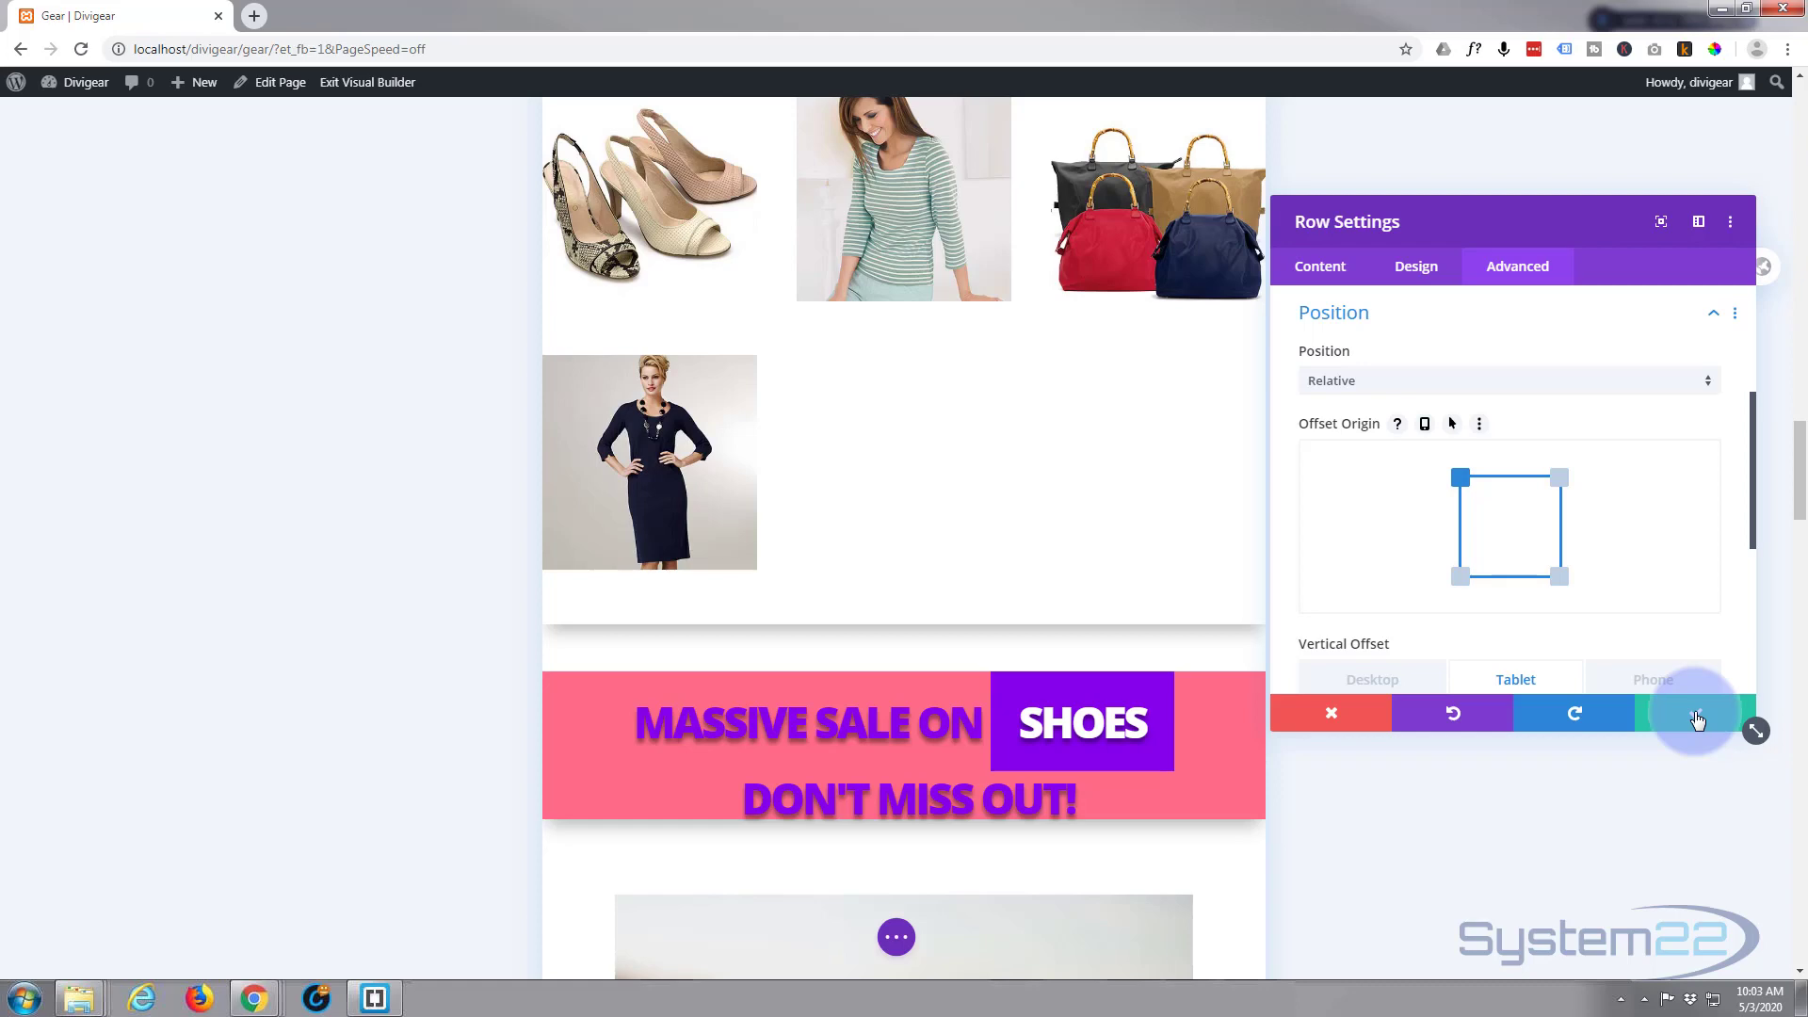
click(1697, 720)
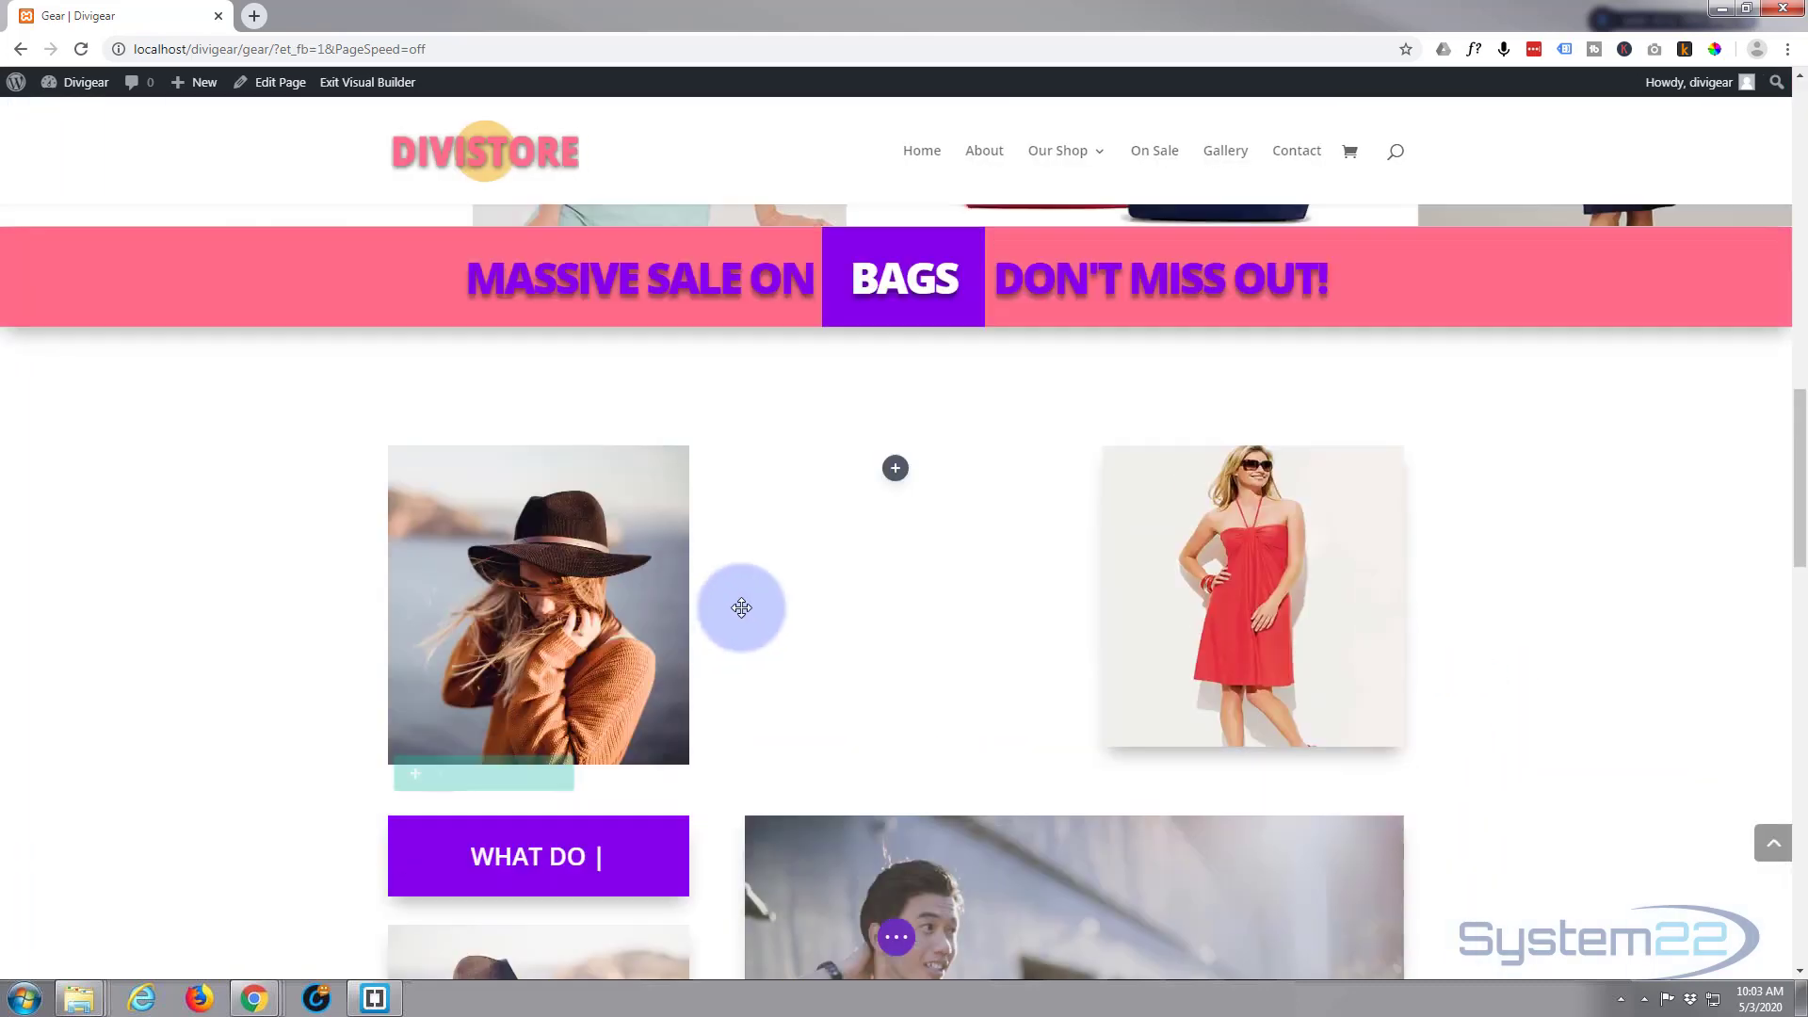
Open the text design settings of the banner's text rotator and enable responsive values for the main text size
scroll(740, 605, up, 5)
scroll(731, 588, up, 1)
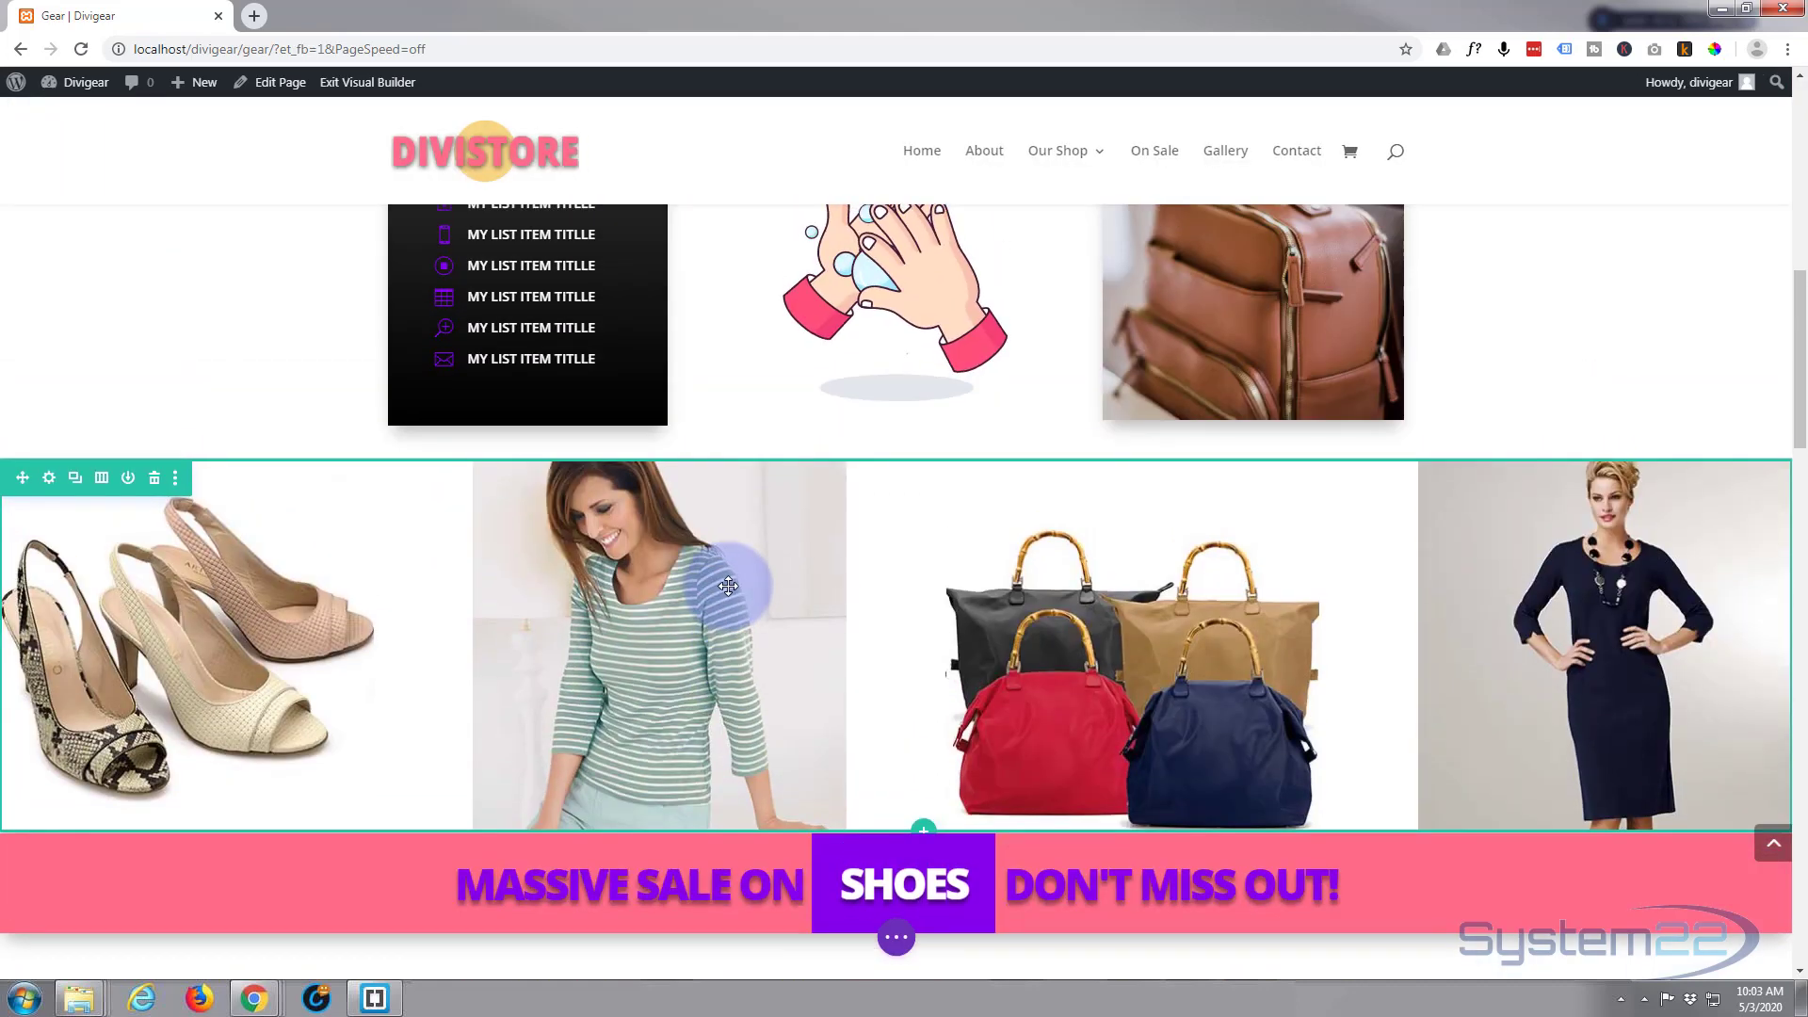
mouse_move(914, 877)
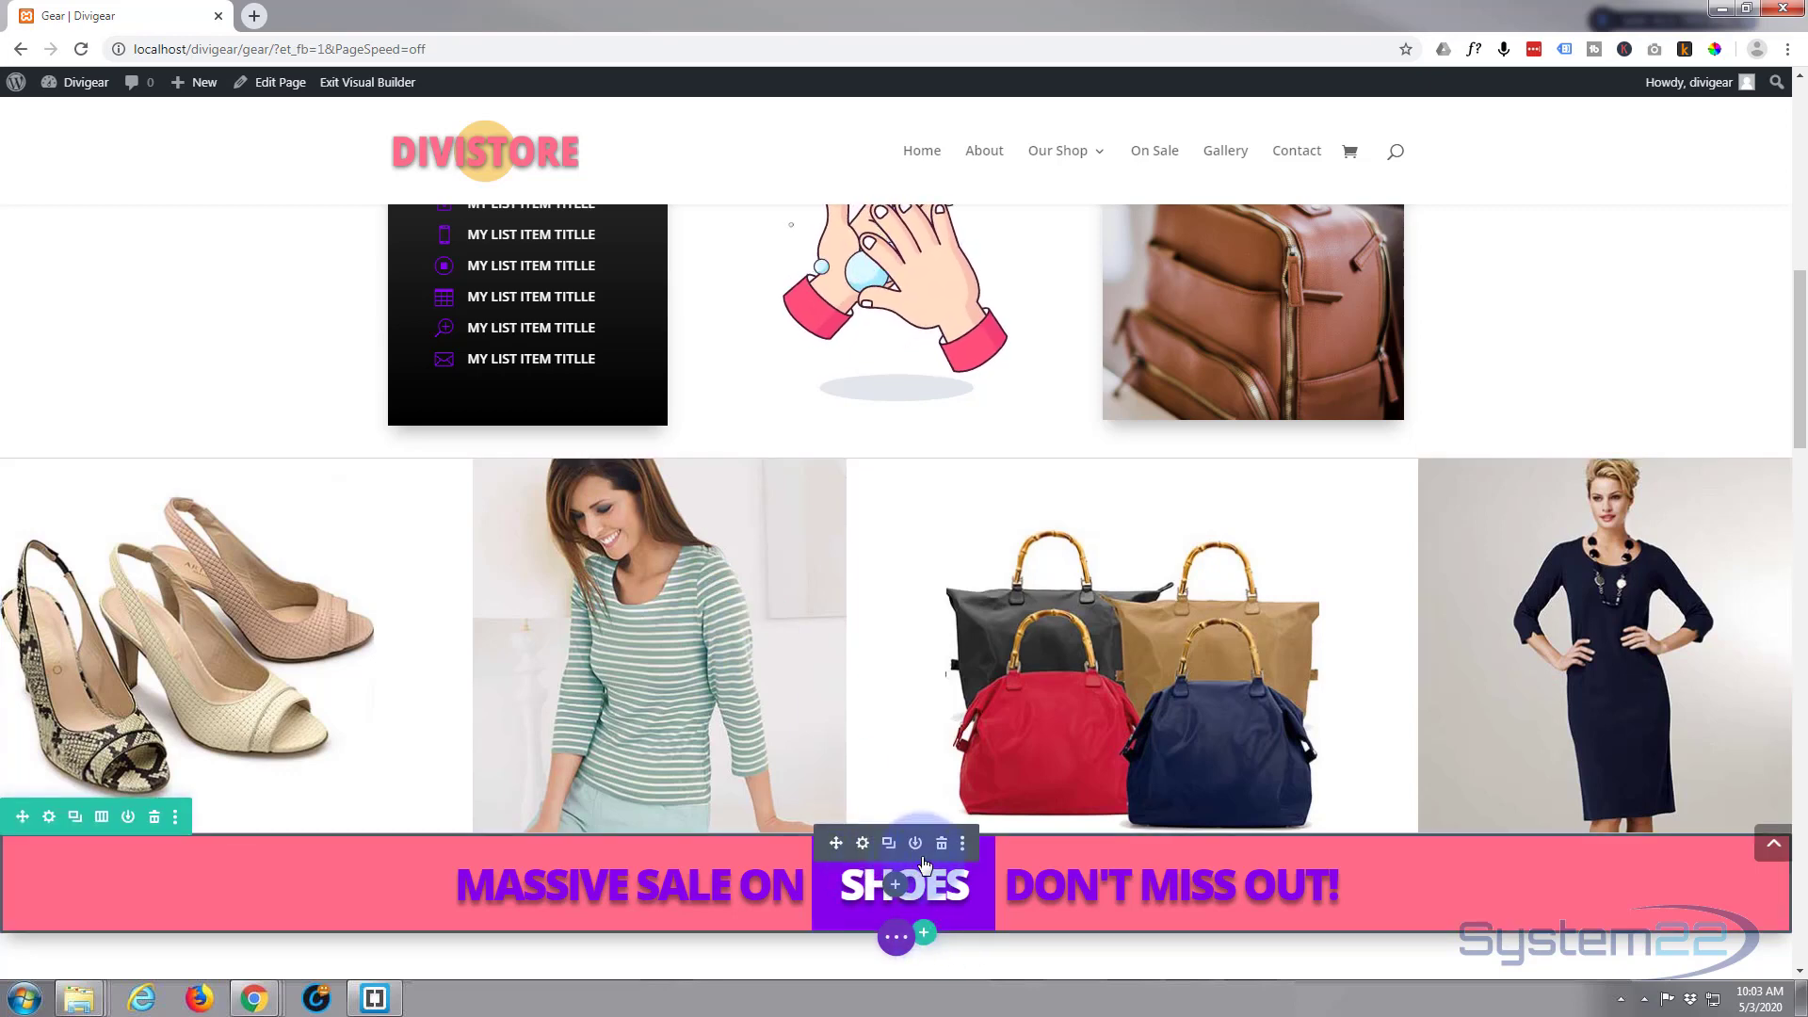
click(862, 843)
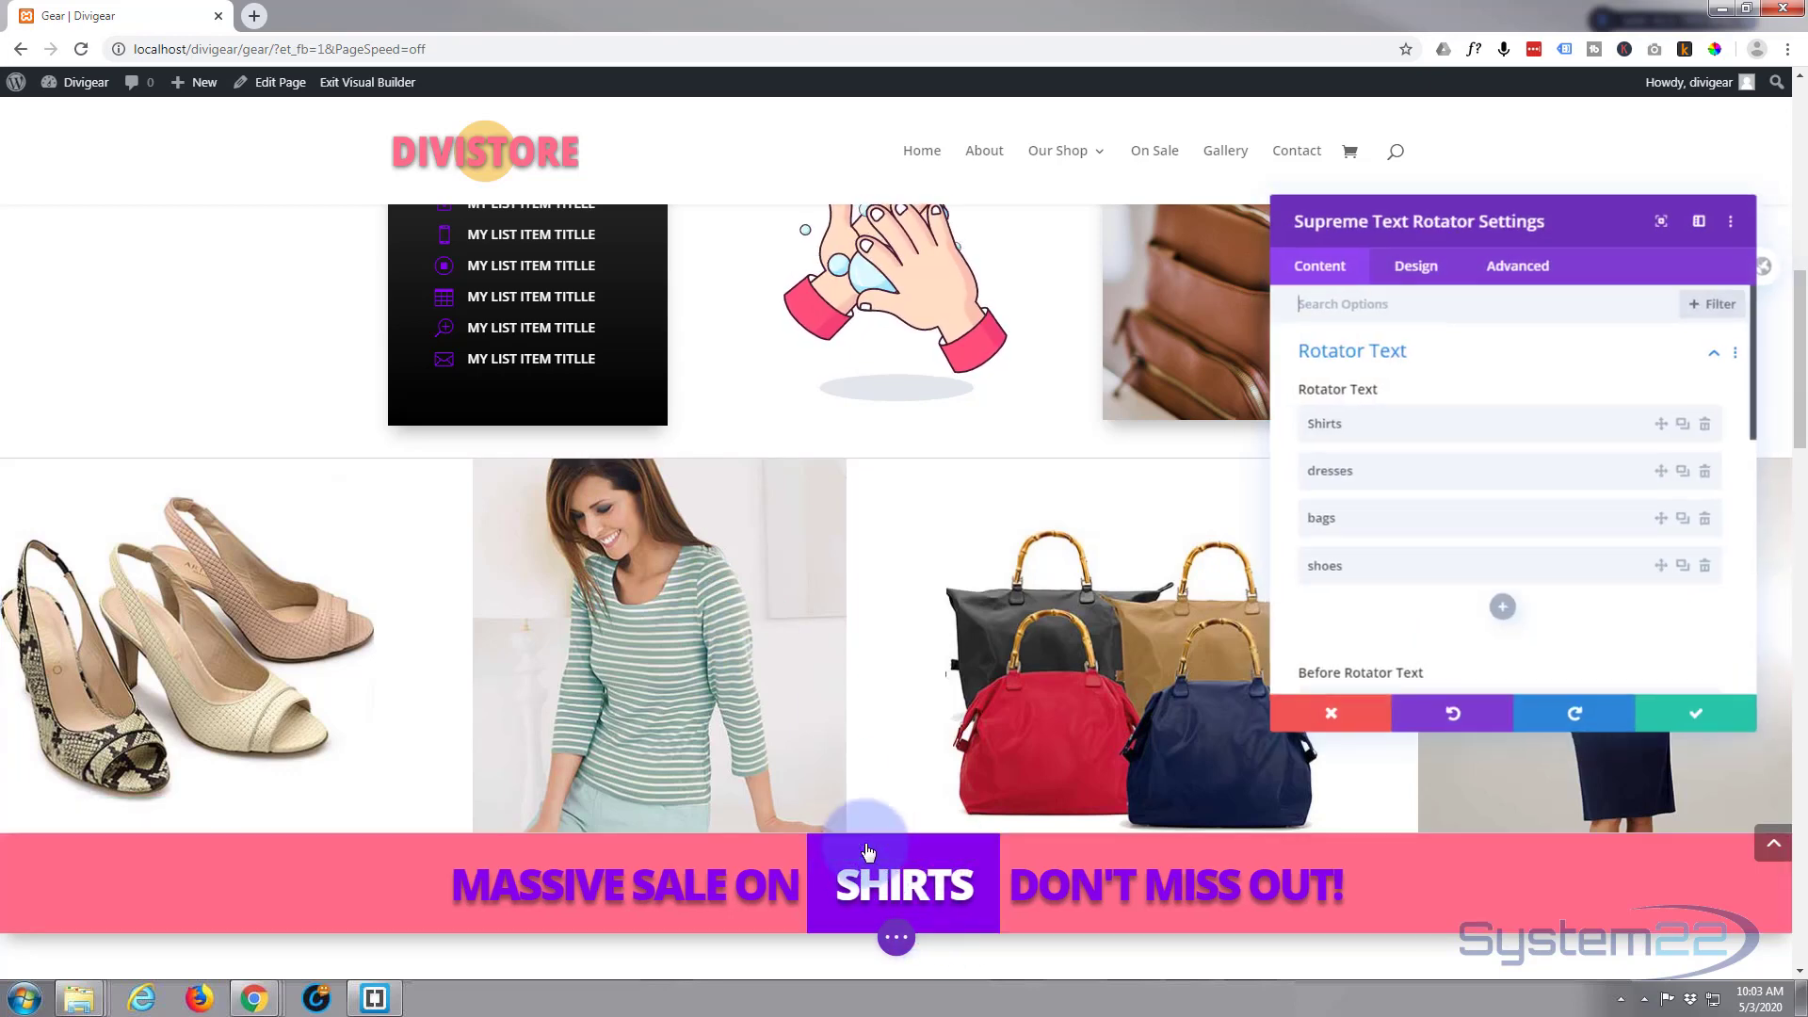
click(1405, 273)
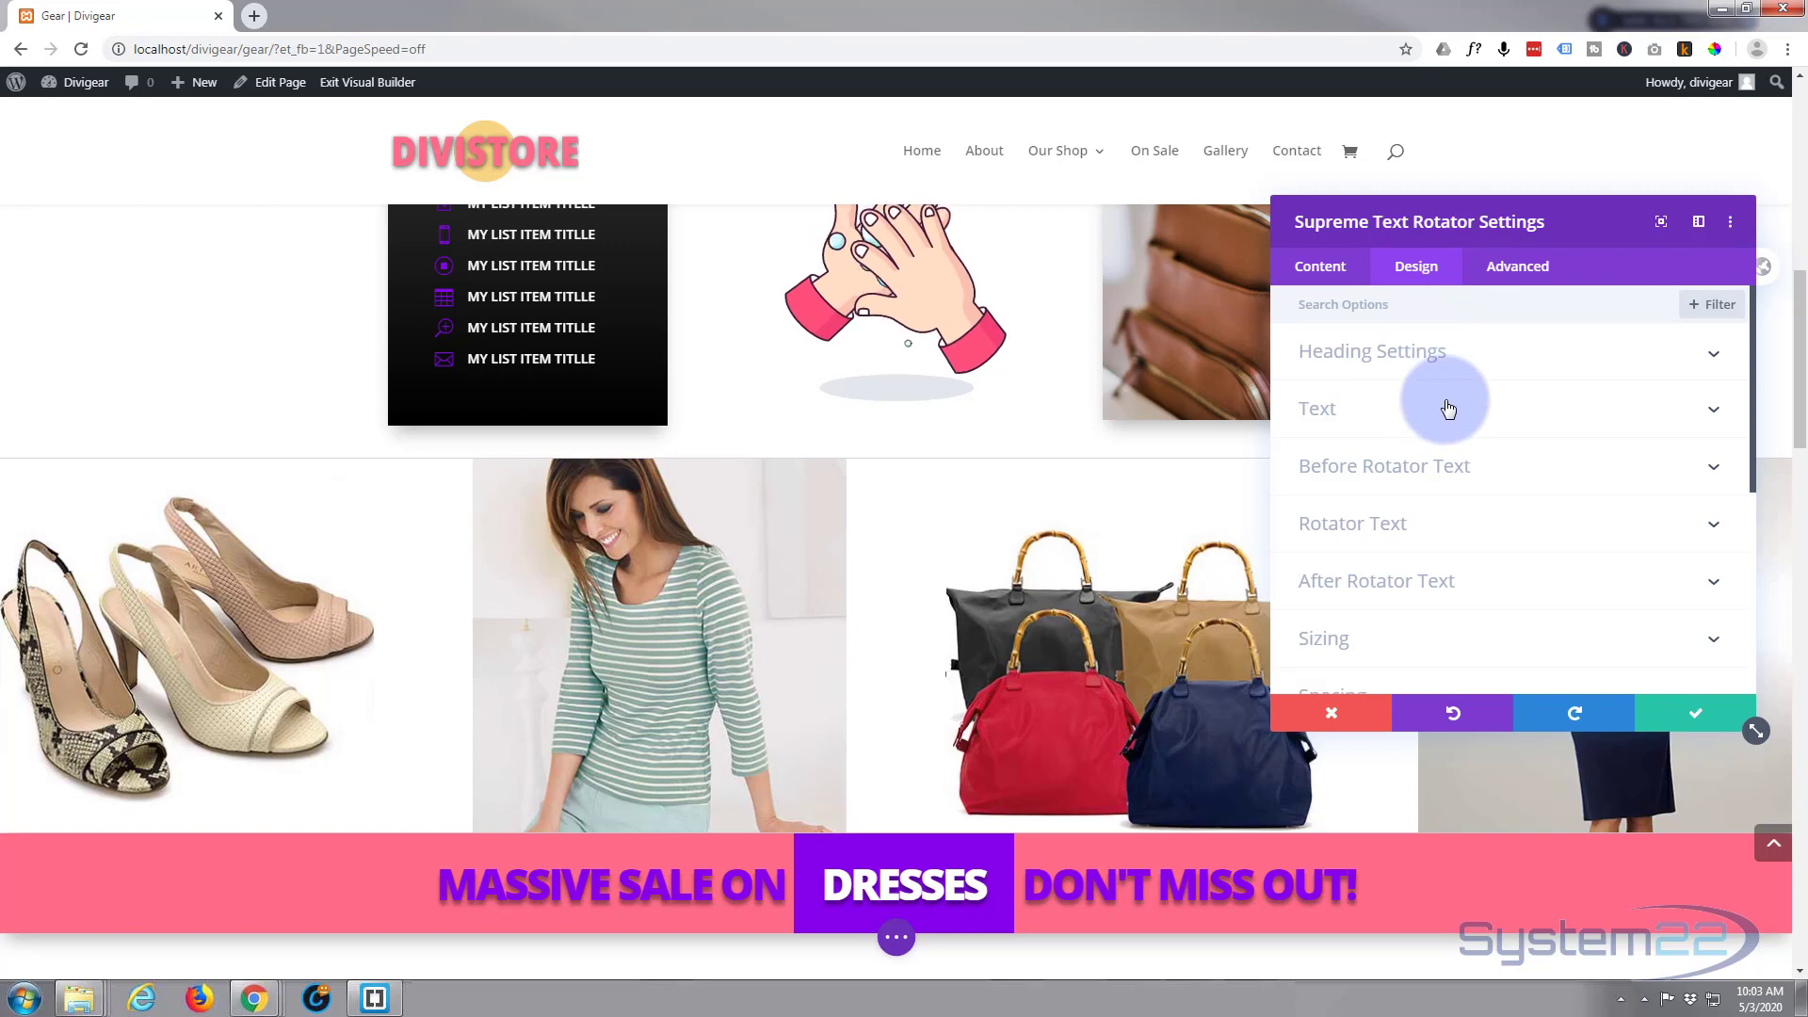
click(1449, 408)
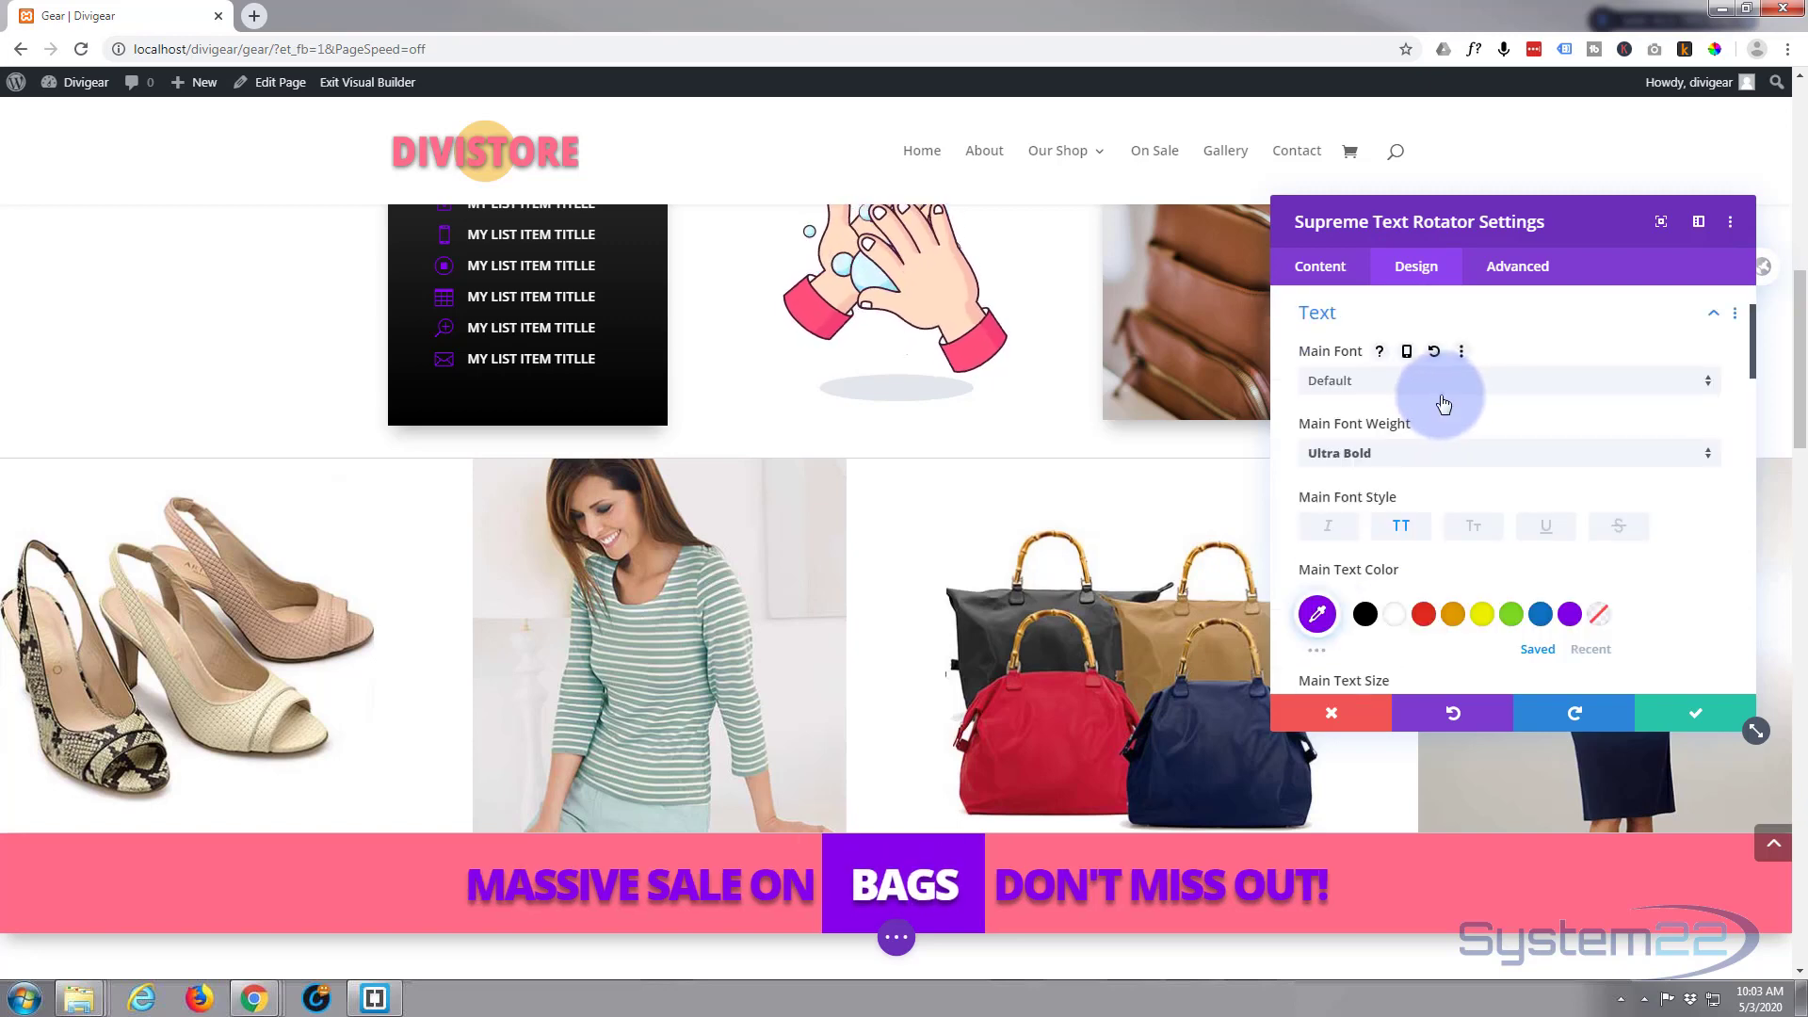
scroll(1442, 404, down, 3)
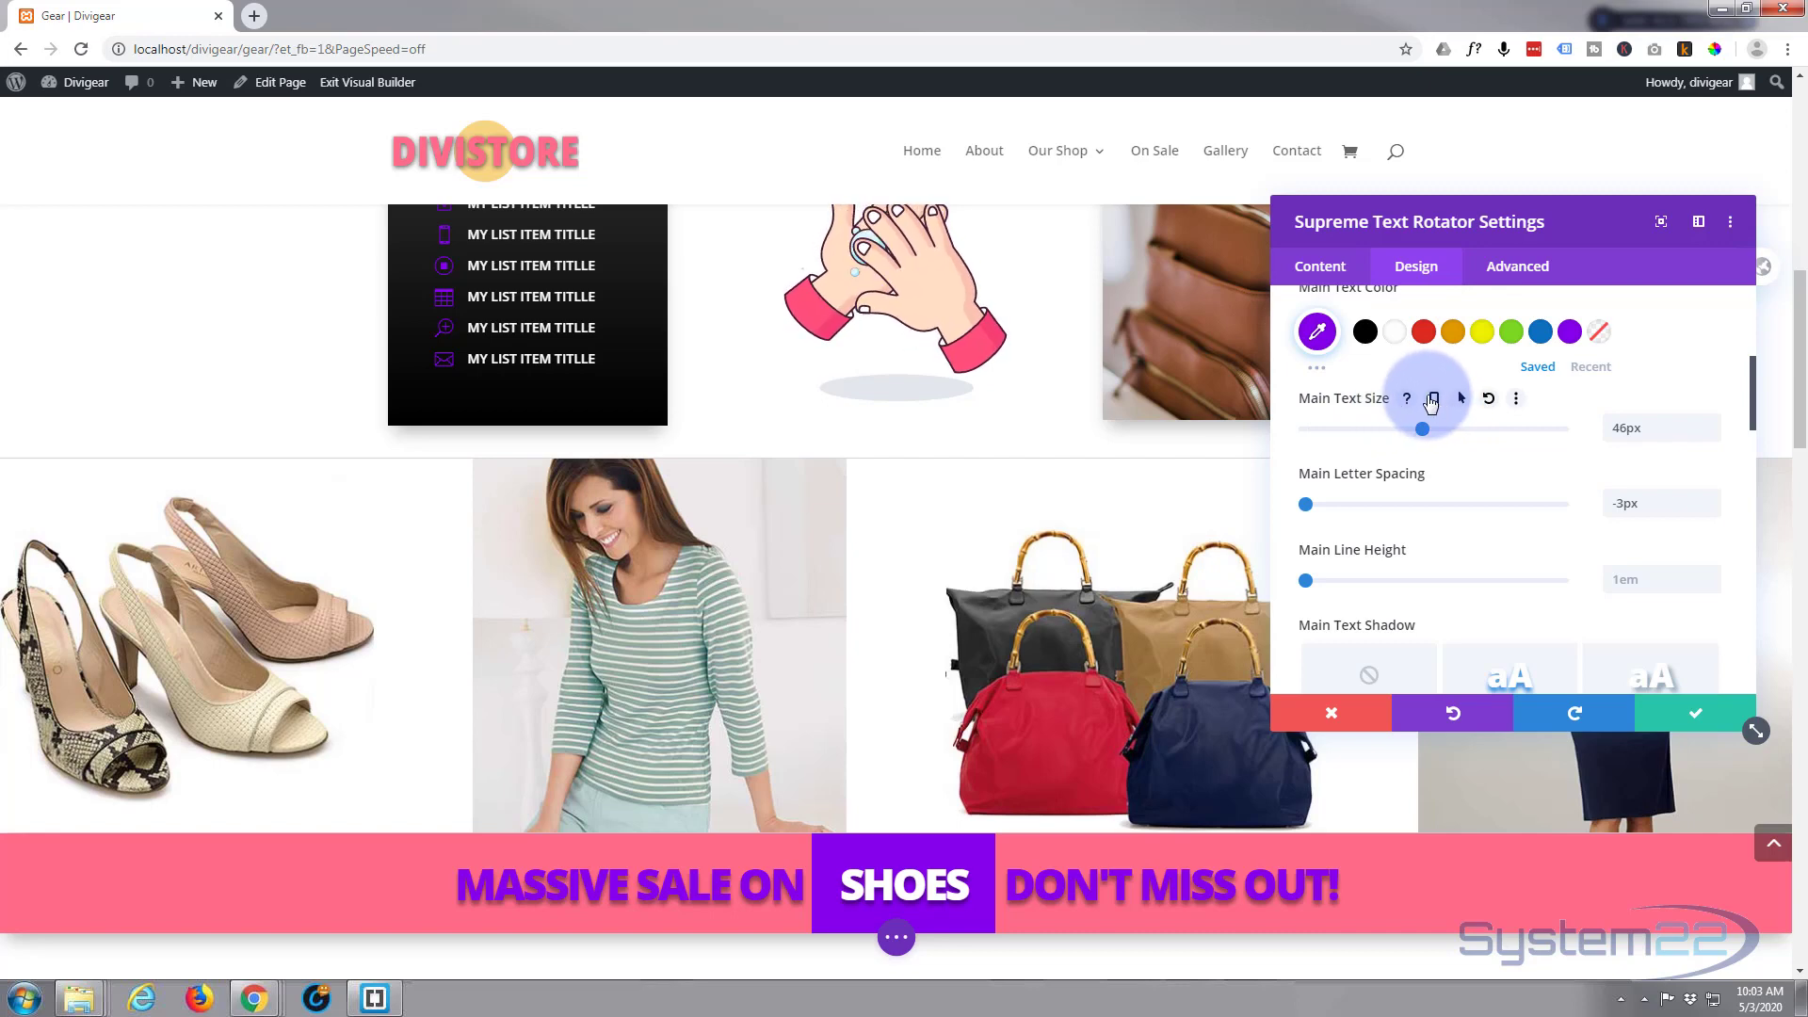
click(1435, 400)
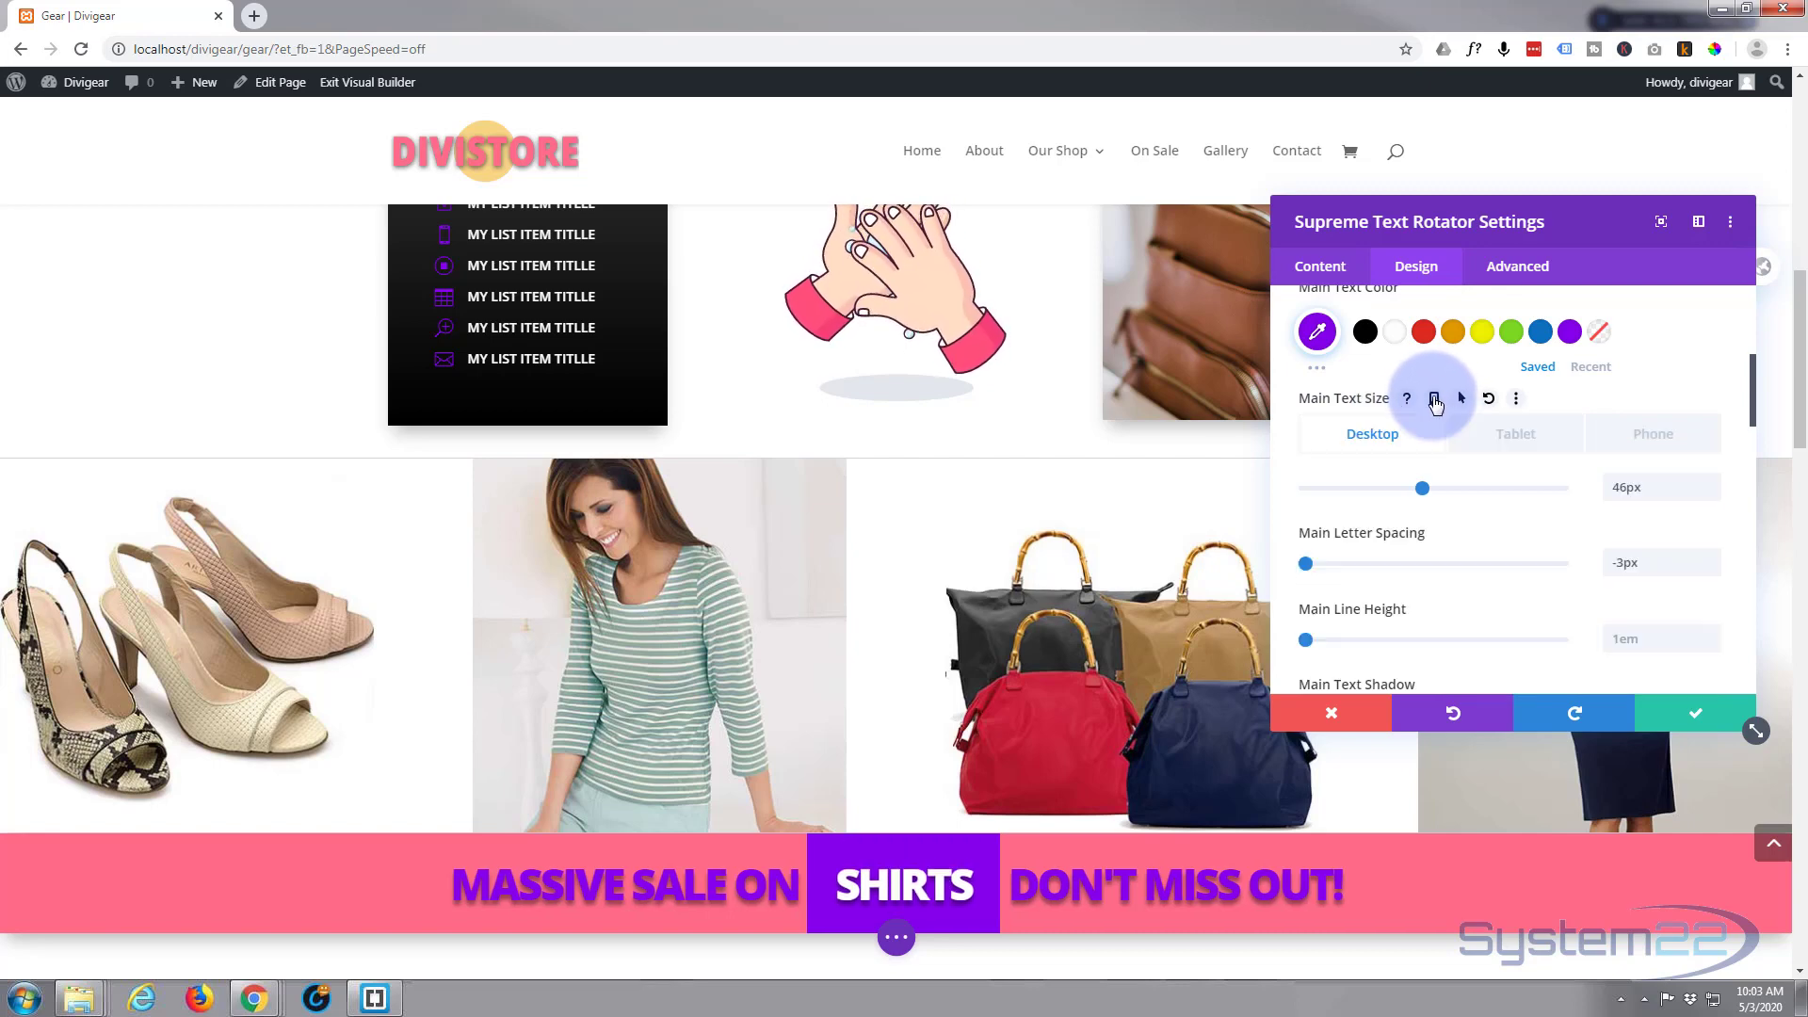
Set the rotator's main text size for tablet to 35px so the banner text fits on one line
click(1516, 435)
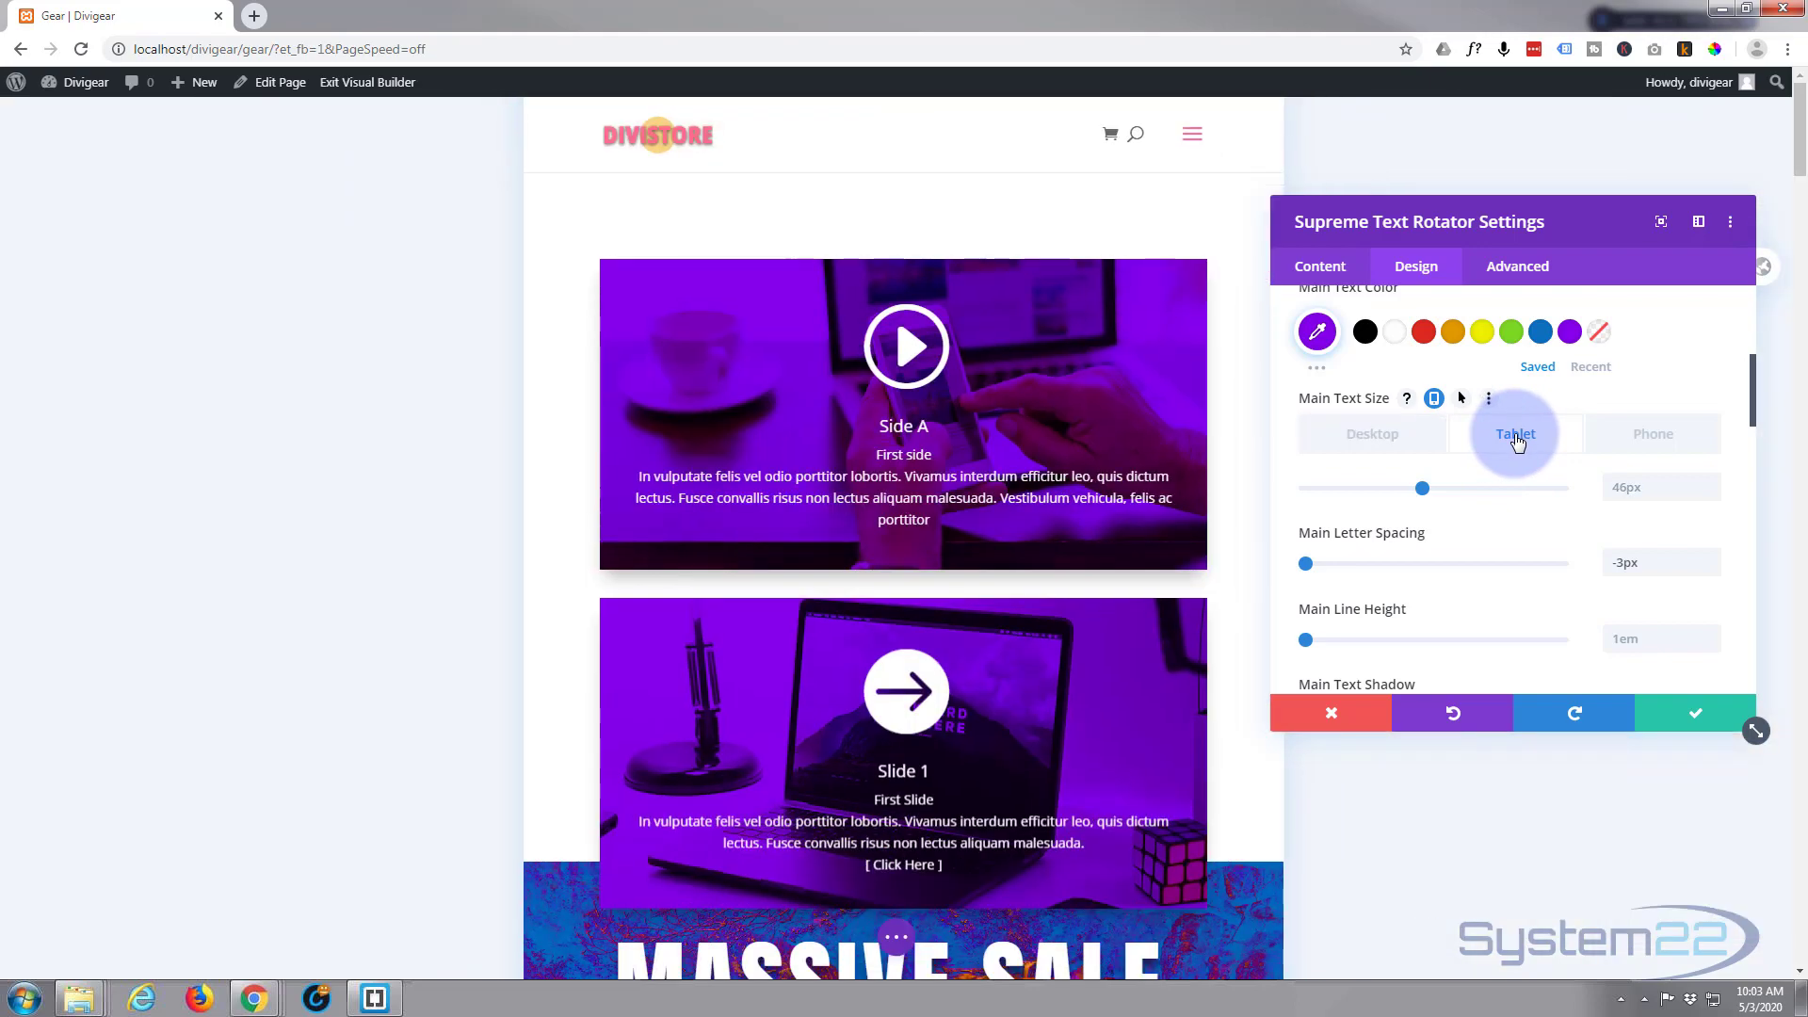
scroll(964, 389, down, 8)
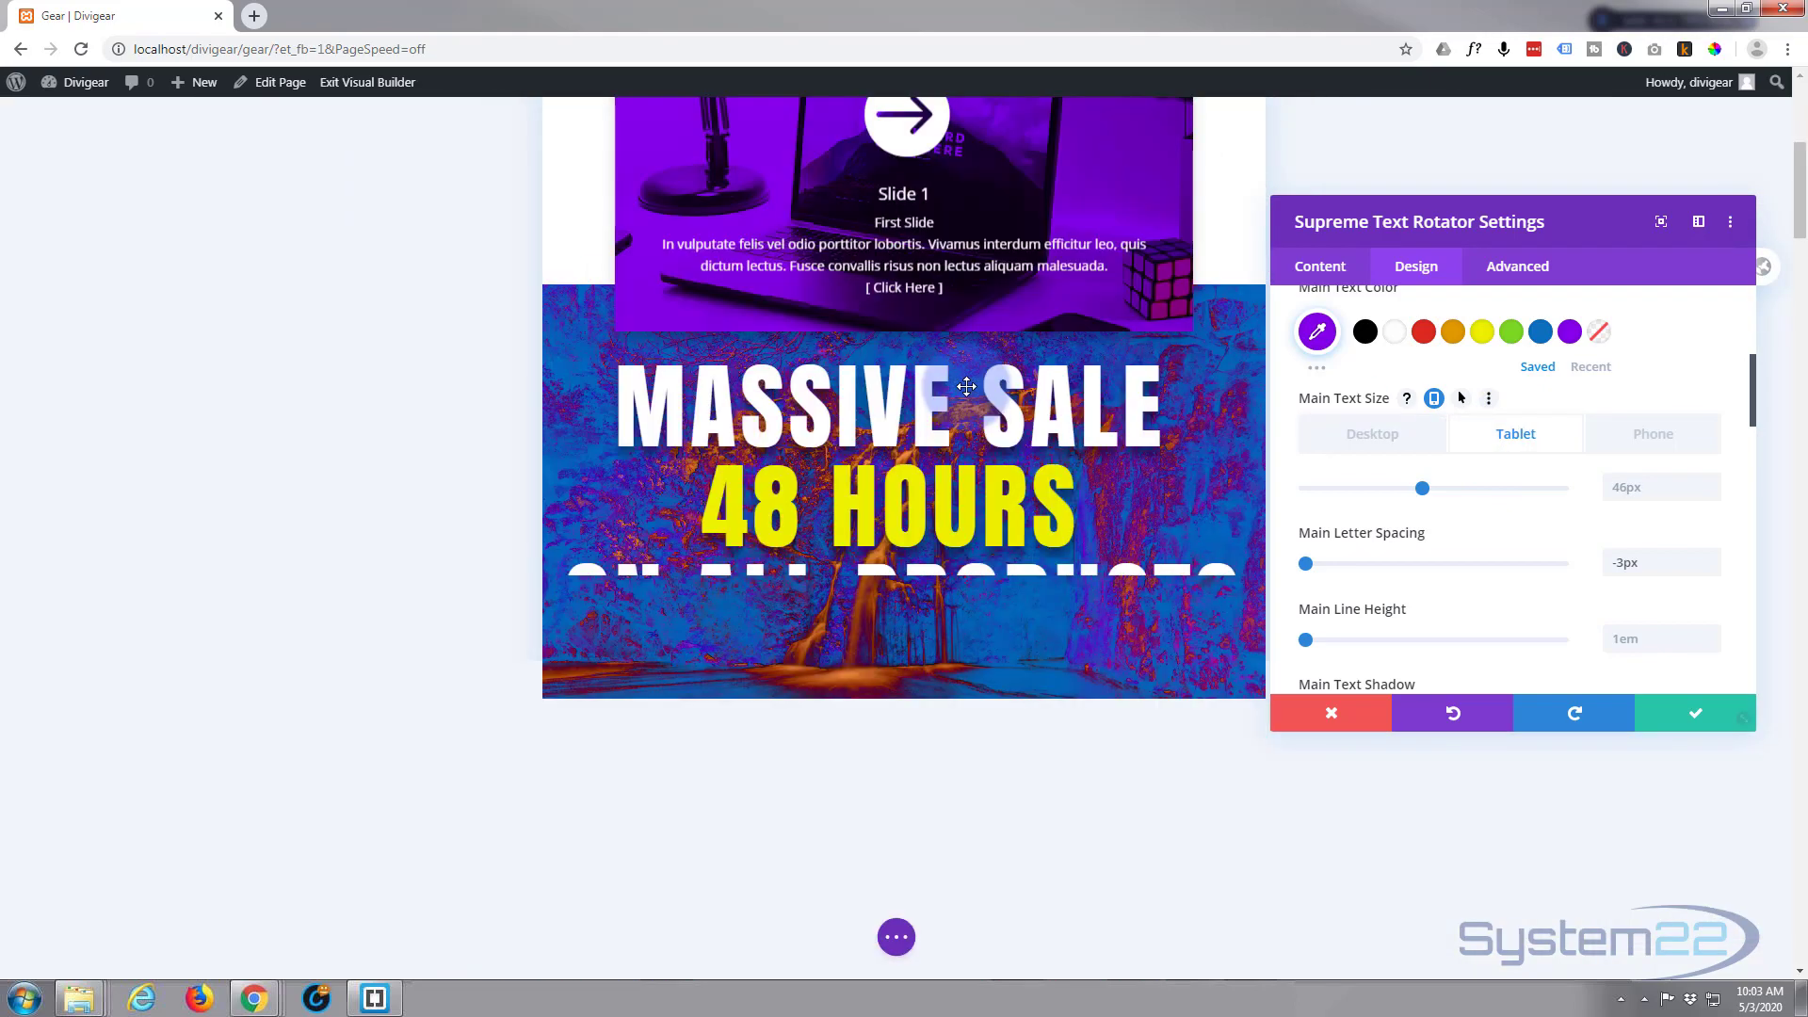
scroll(967, 387, down, 18)
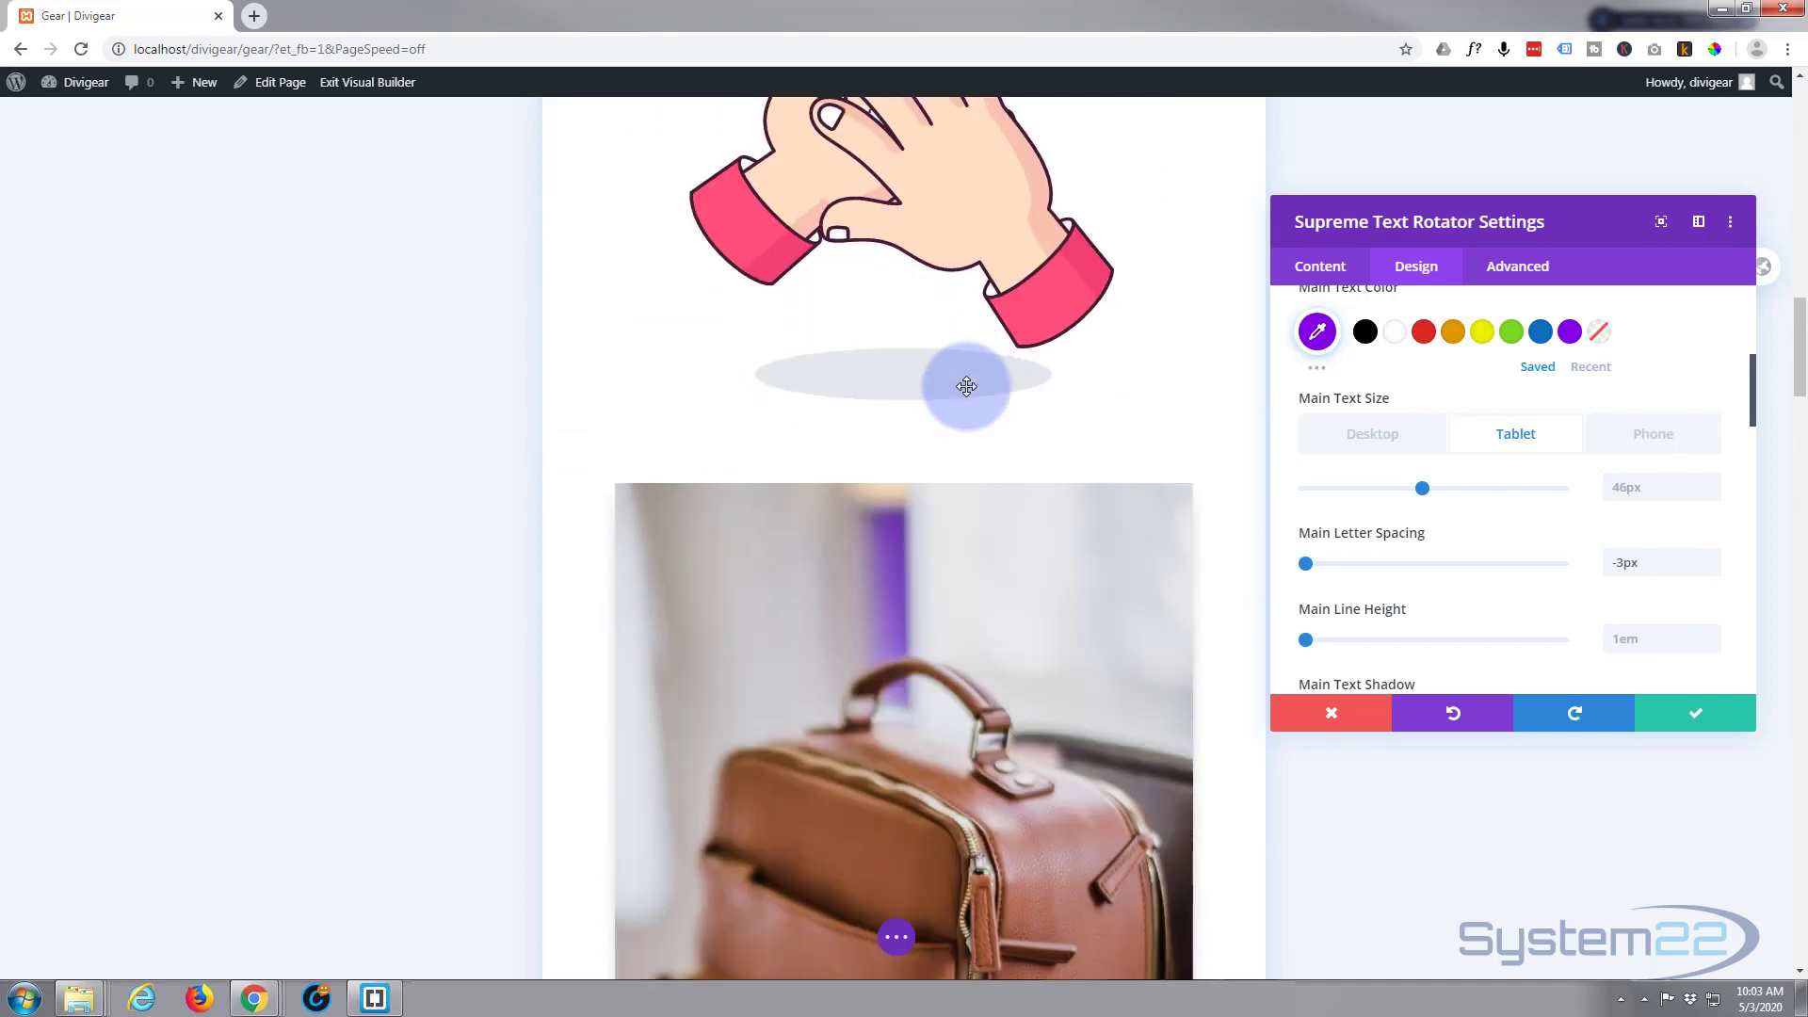
scroll(965, 386, down, 8)
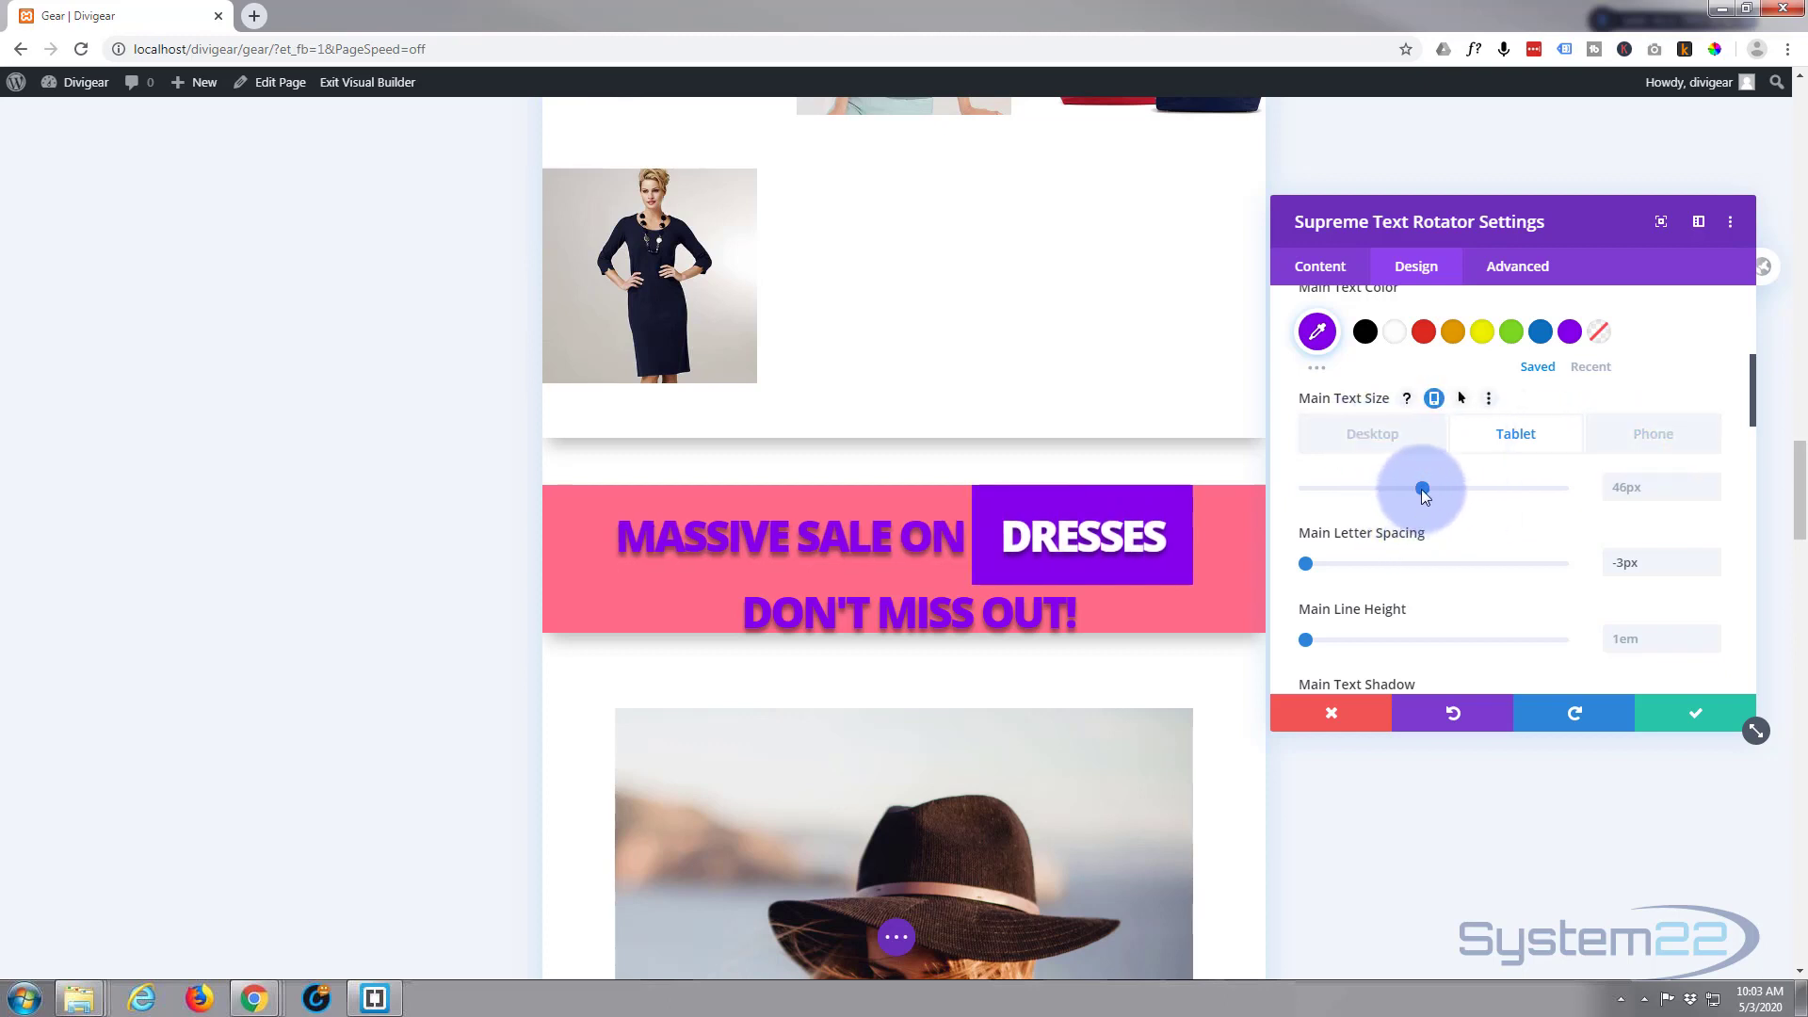
drag(1424, 497, 1399, 501)
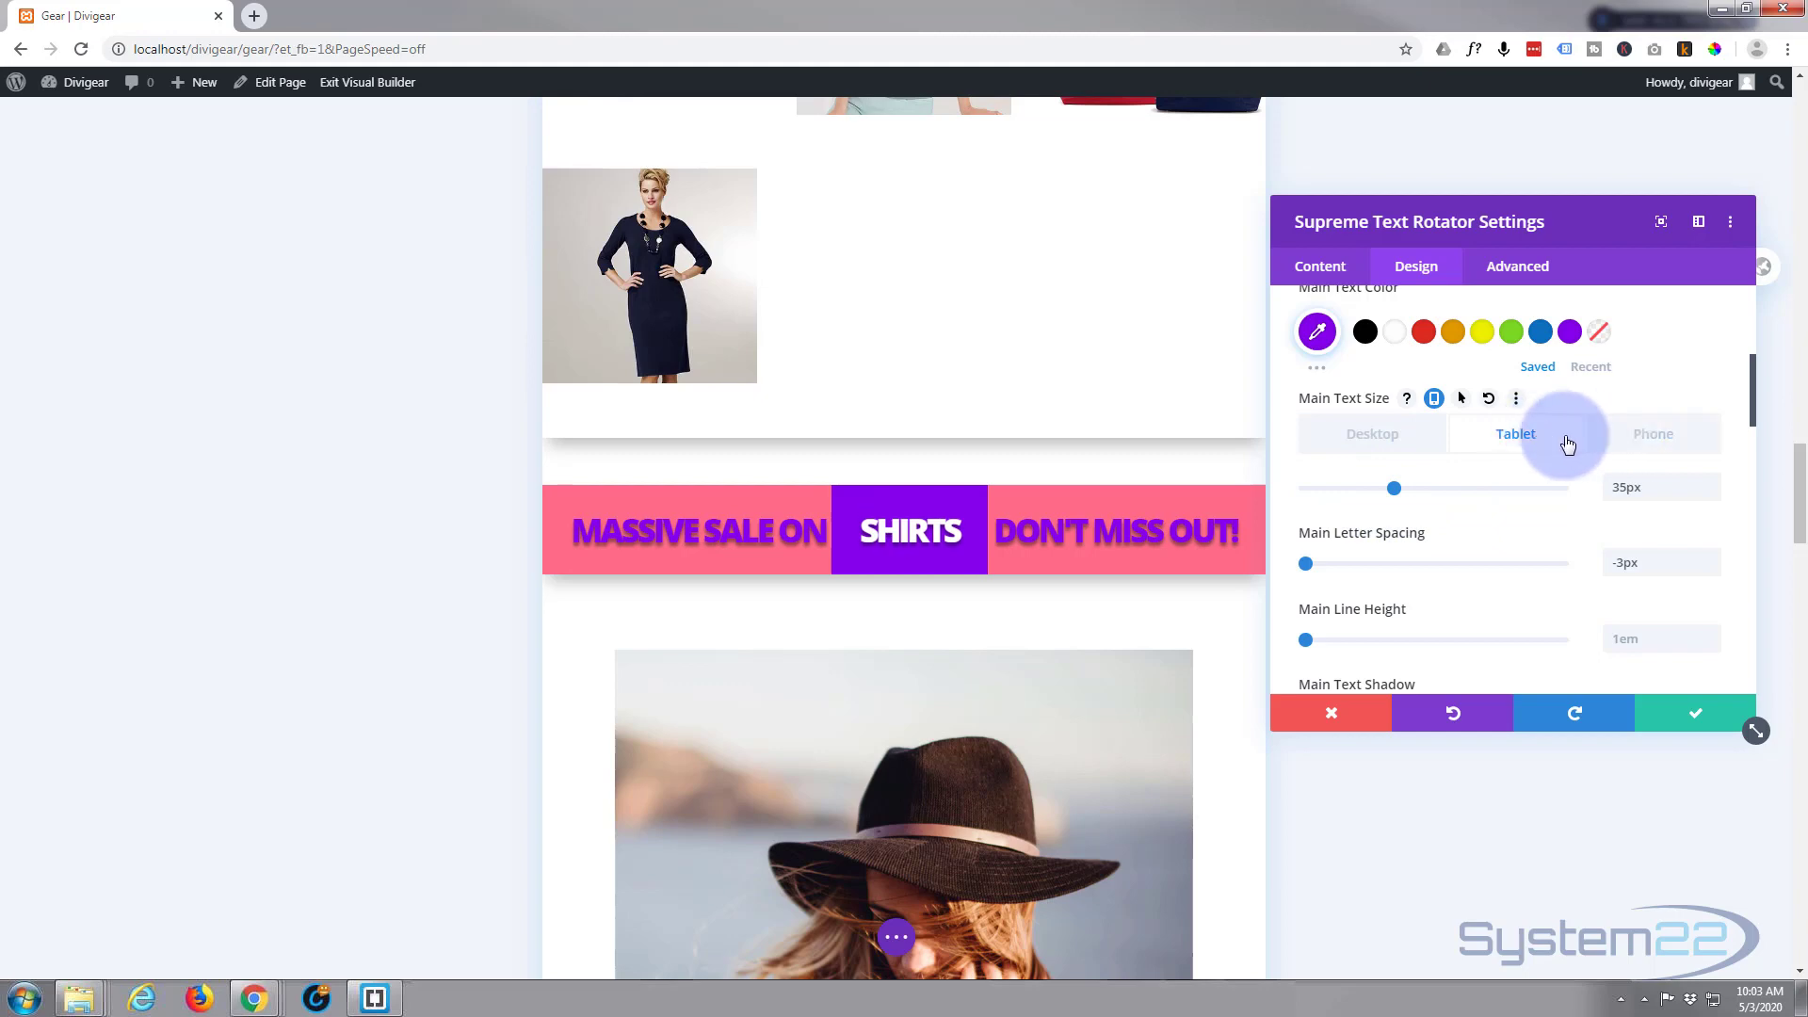
Set the rotator's main text size for phone to 23px so the banner text fits on one line
click(1665, 440)
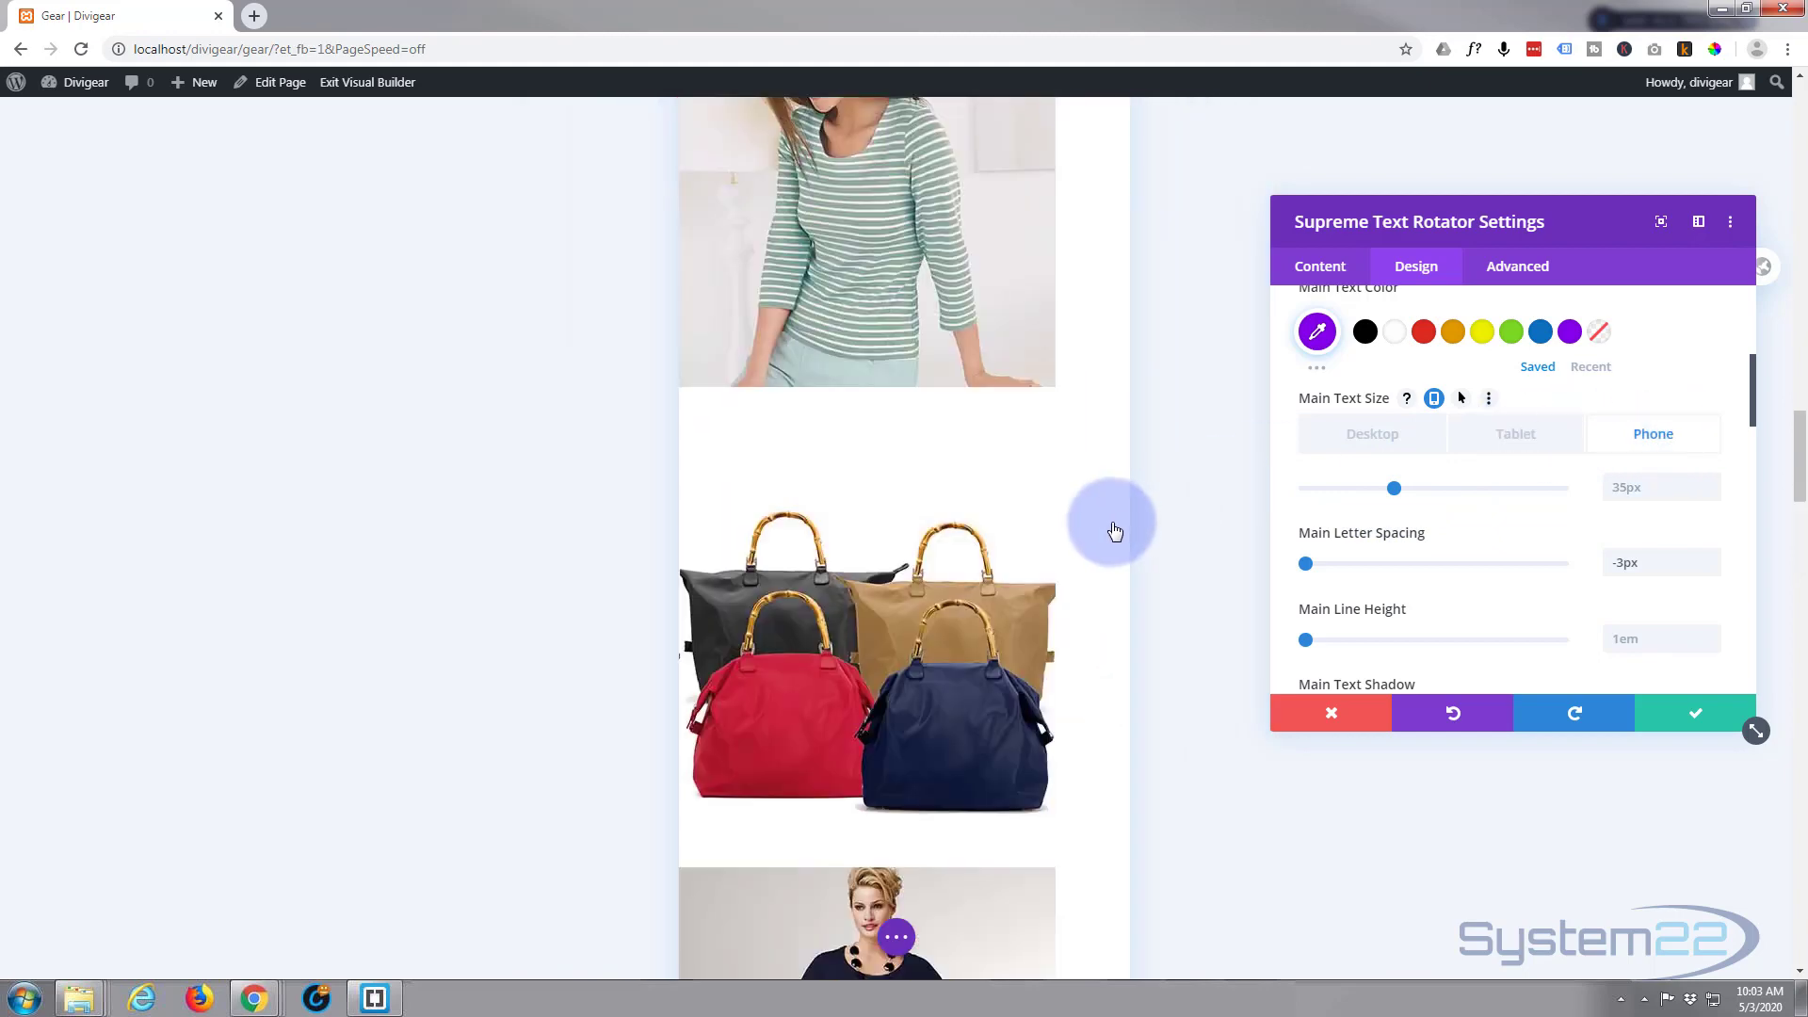
scroll(1109, 522, down, 6)
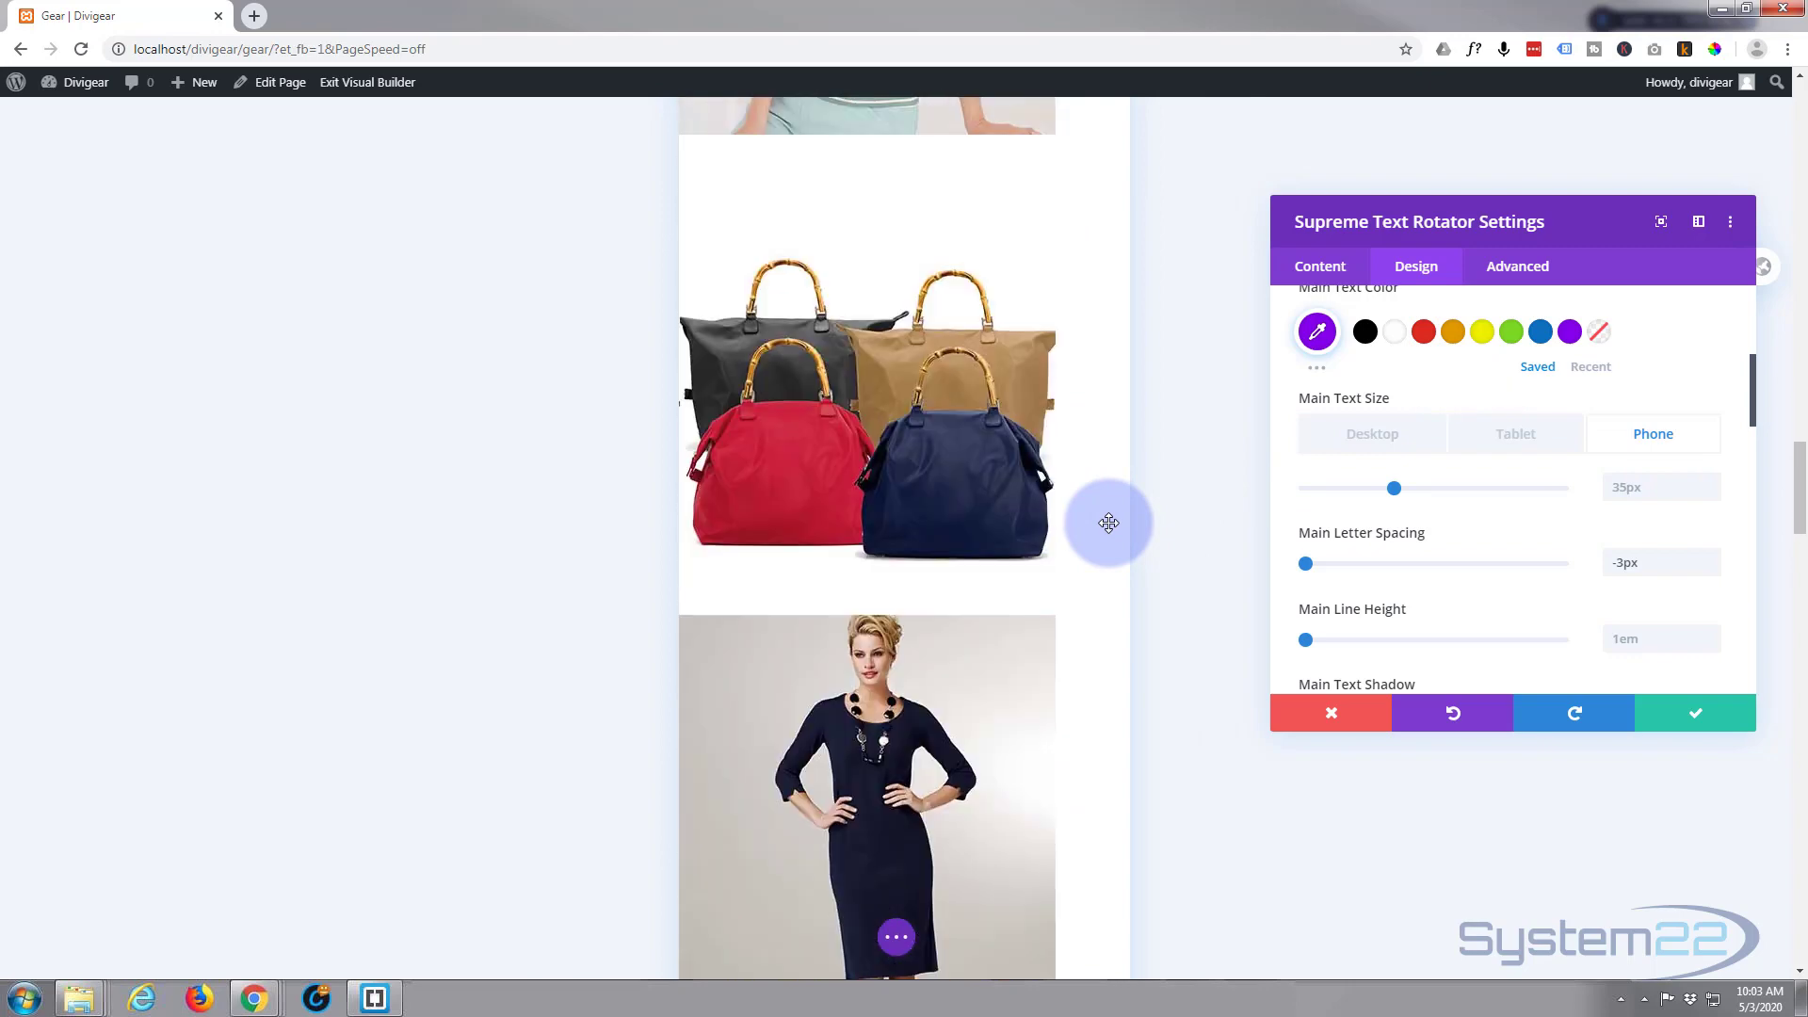
scroll(1108, 523, down, 8)
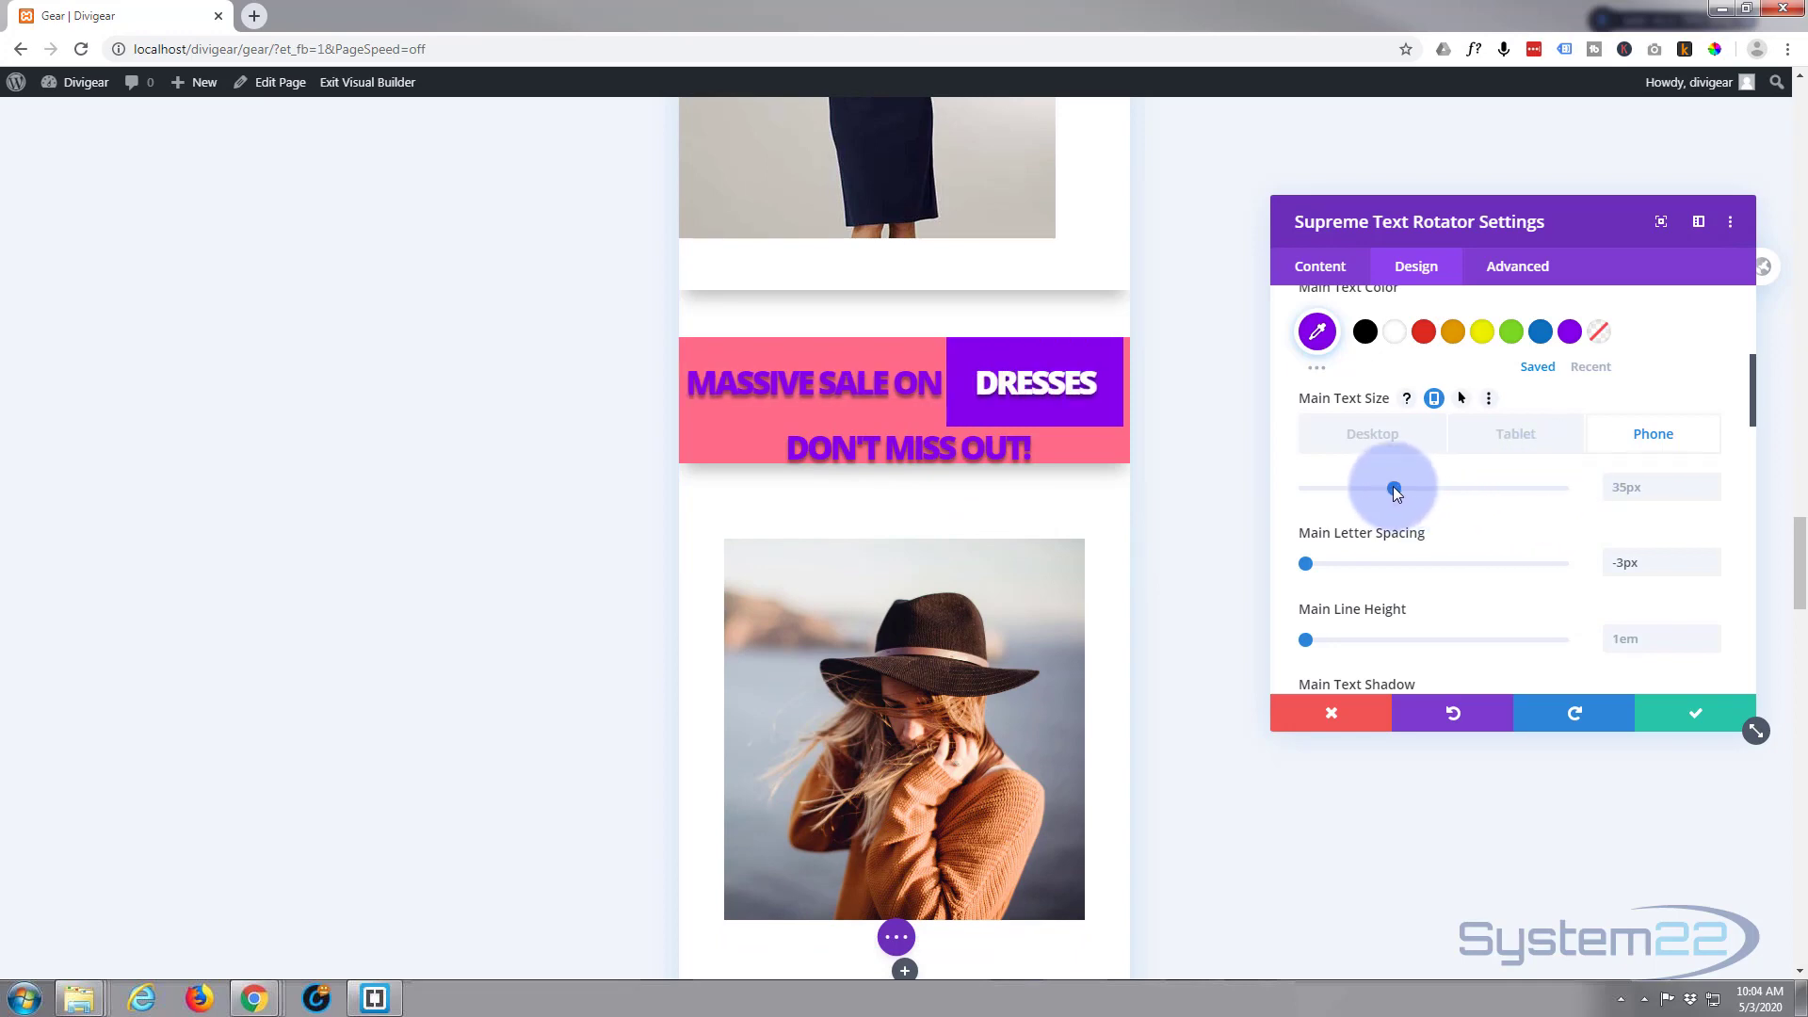
mouse_move(1398, 488)
mouse_down()
mouse_move(1417, 491)
mouse_move(1366, 492)
mouse_up()
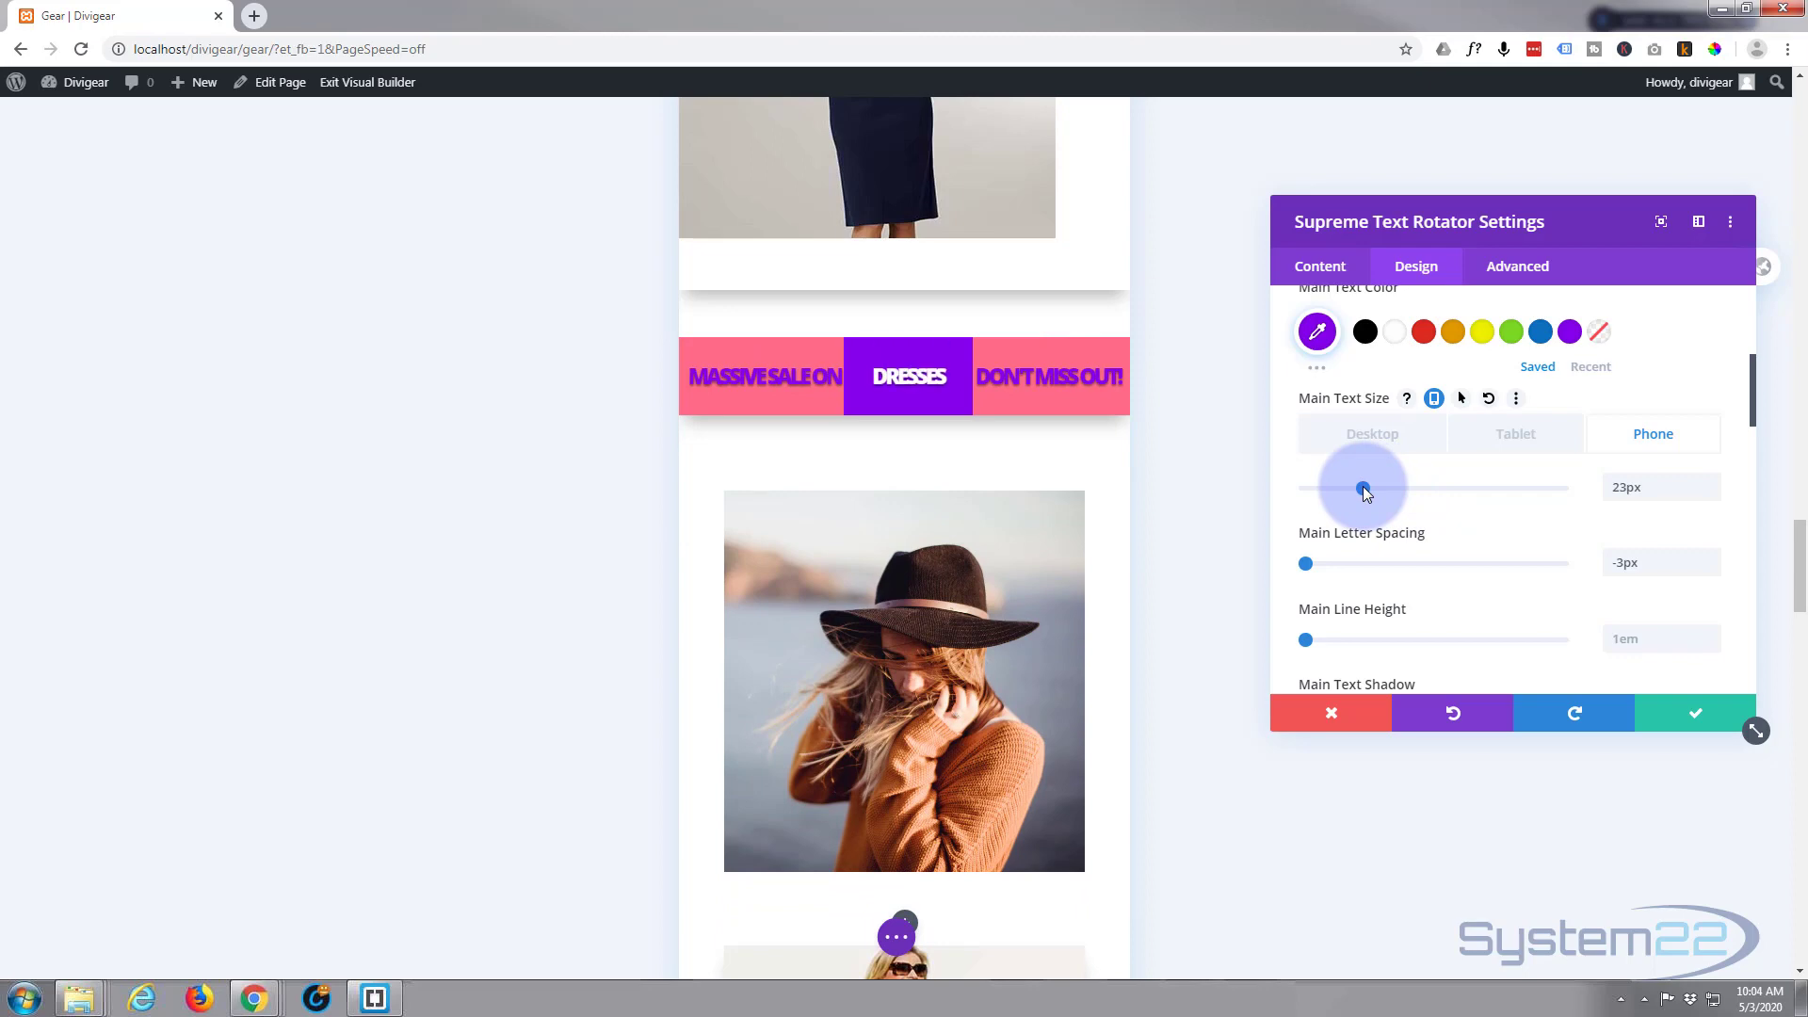
Check the banner text in the tablet and desktop views, and save the text rotator settings
click(1535, 435)
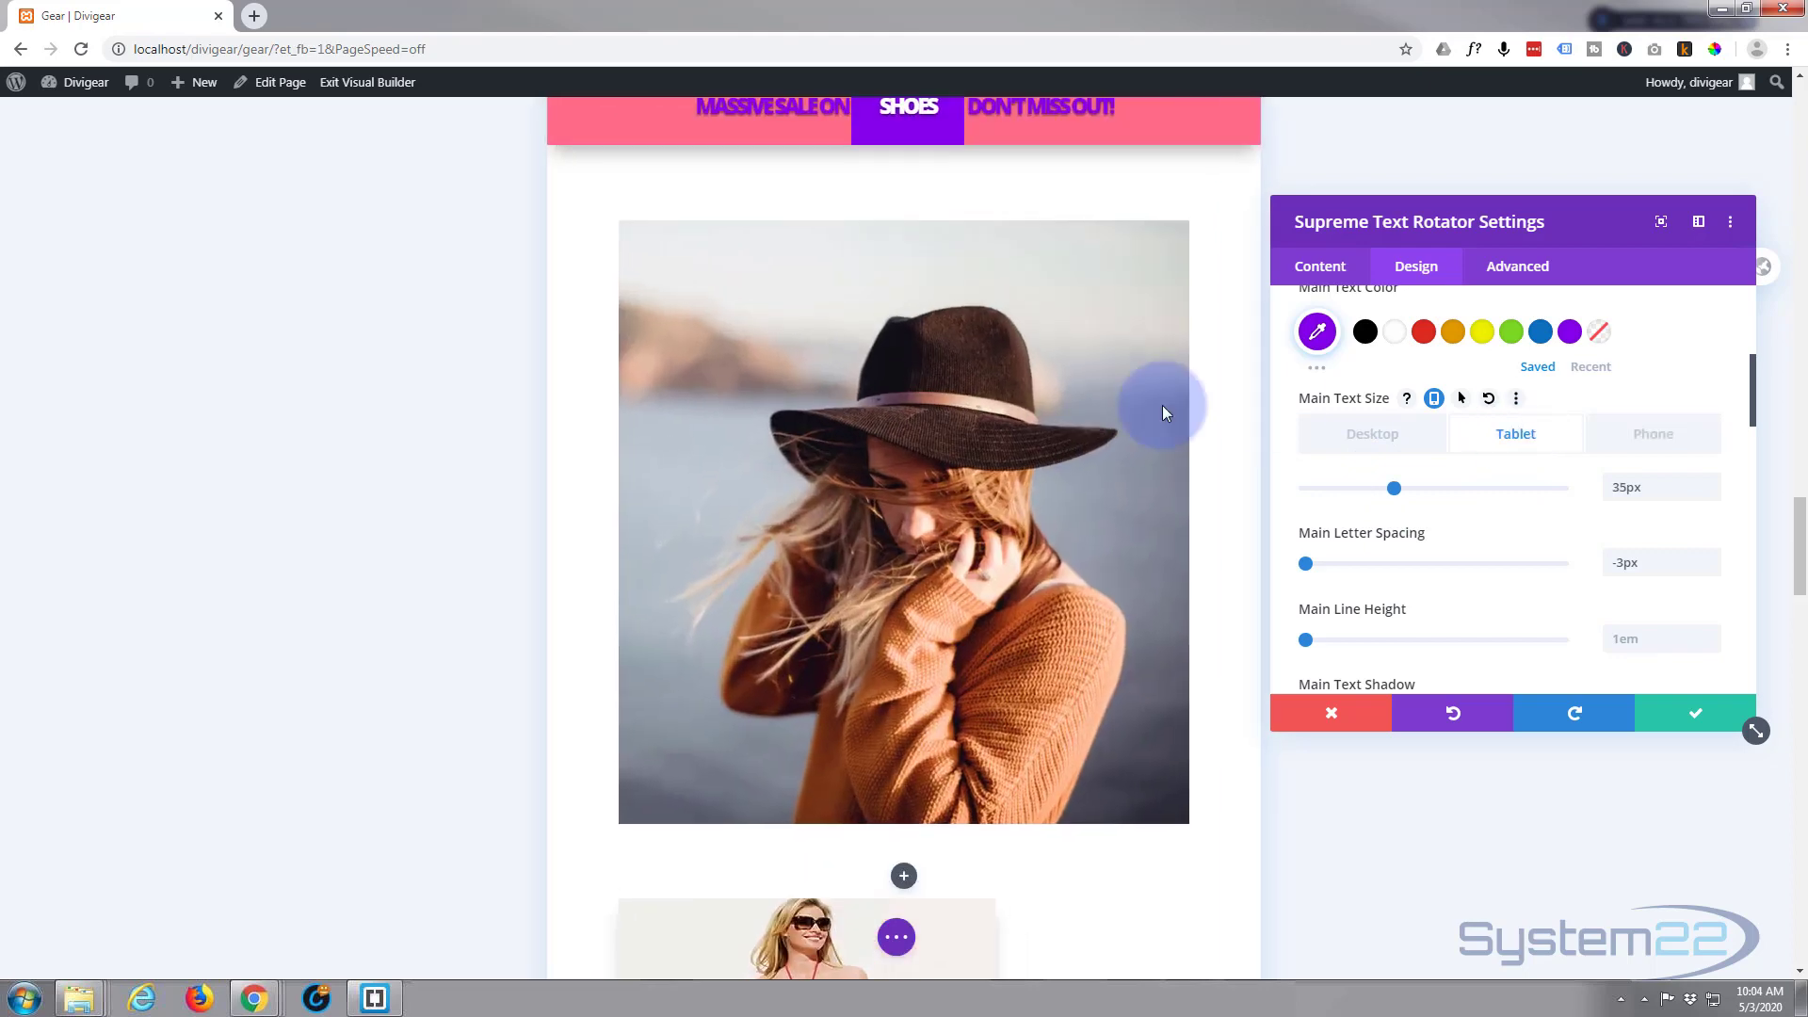
scroll(1026, 444, down, 4)
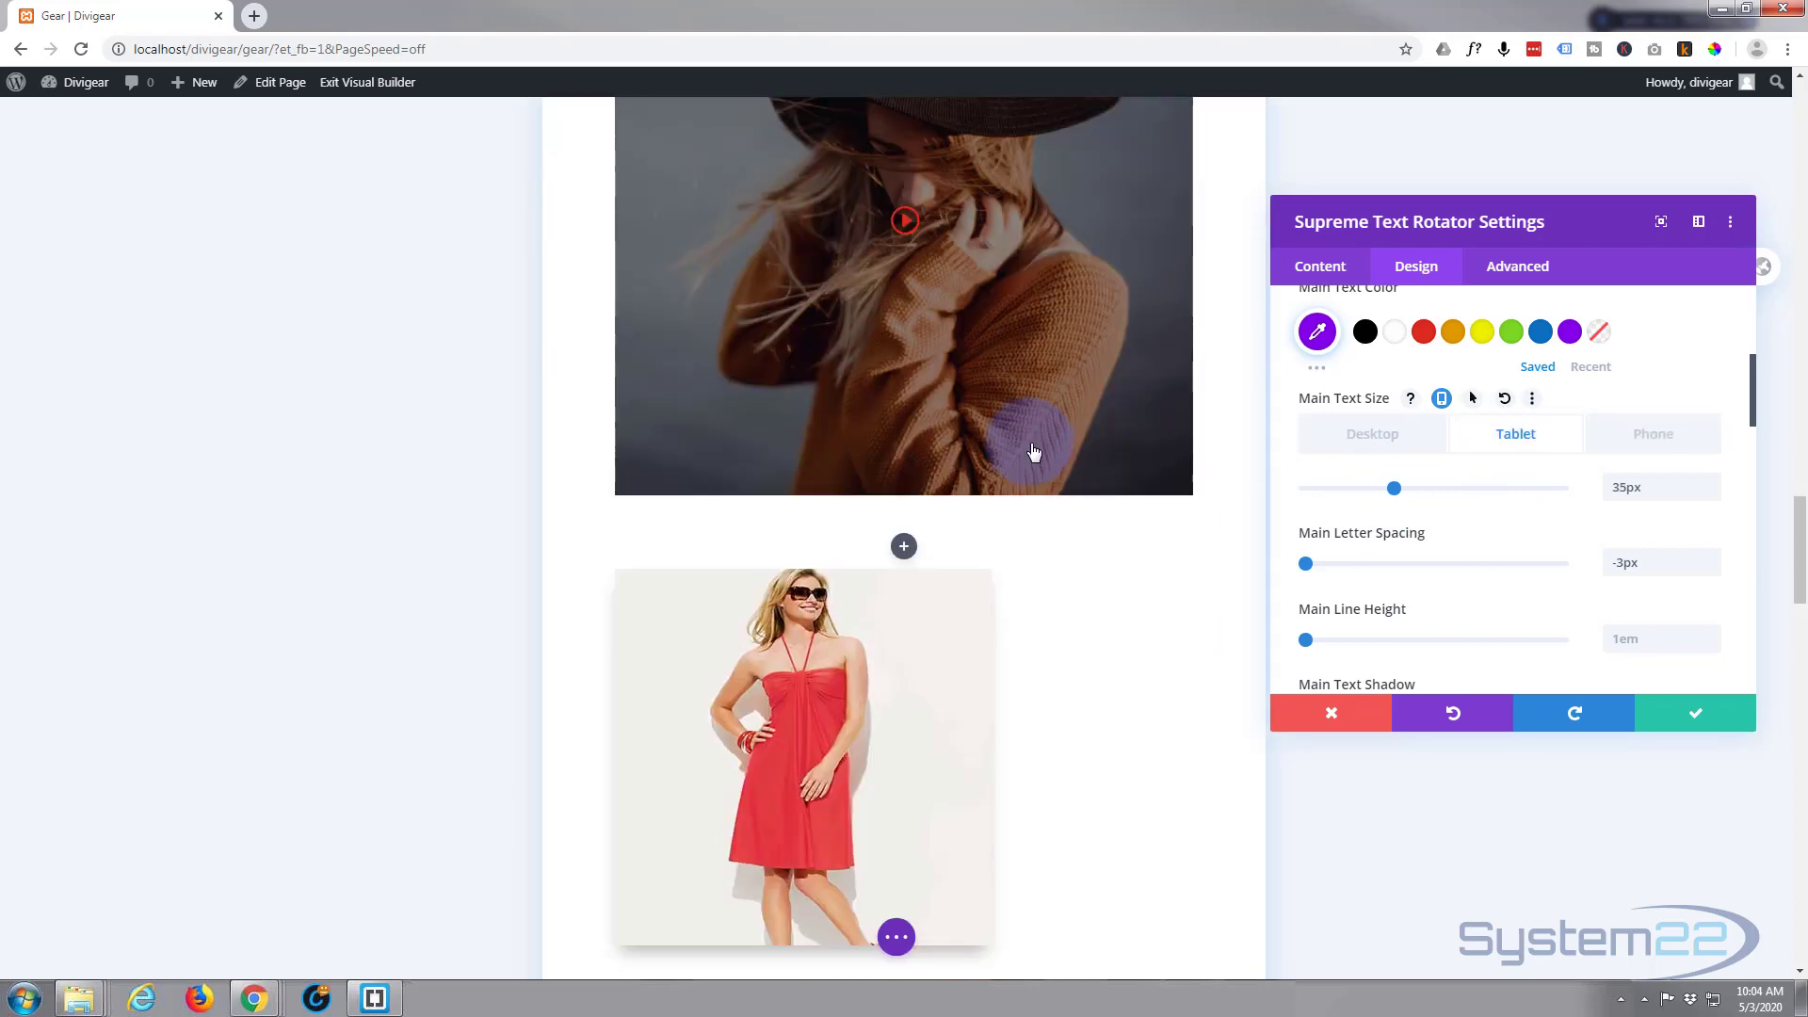
scroll(1033, 453, up, 4)
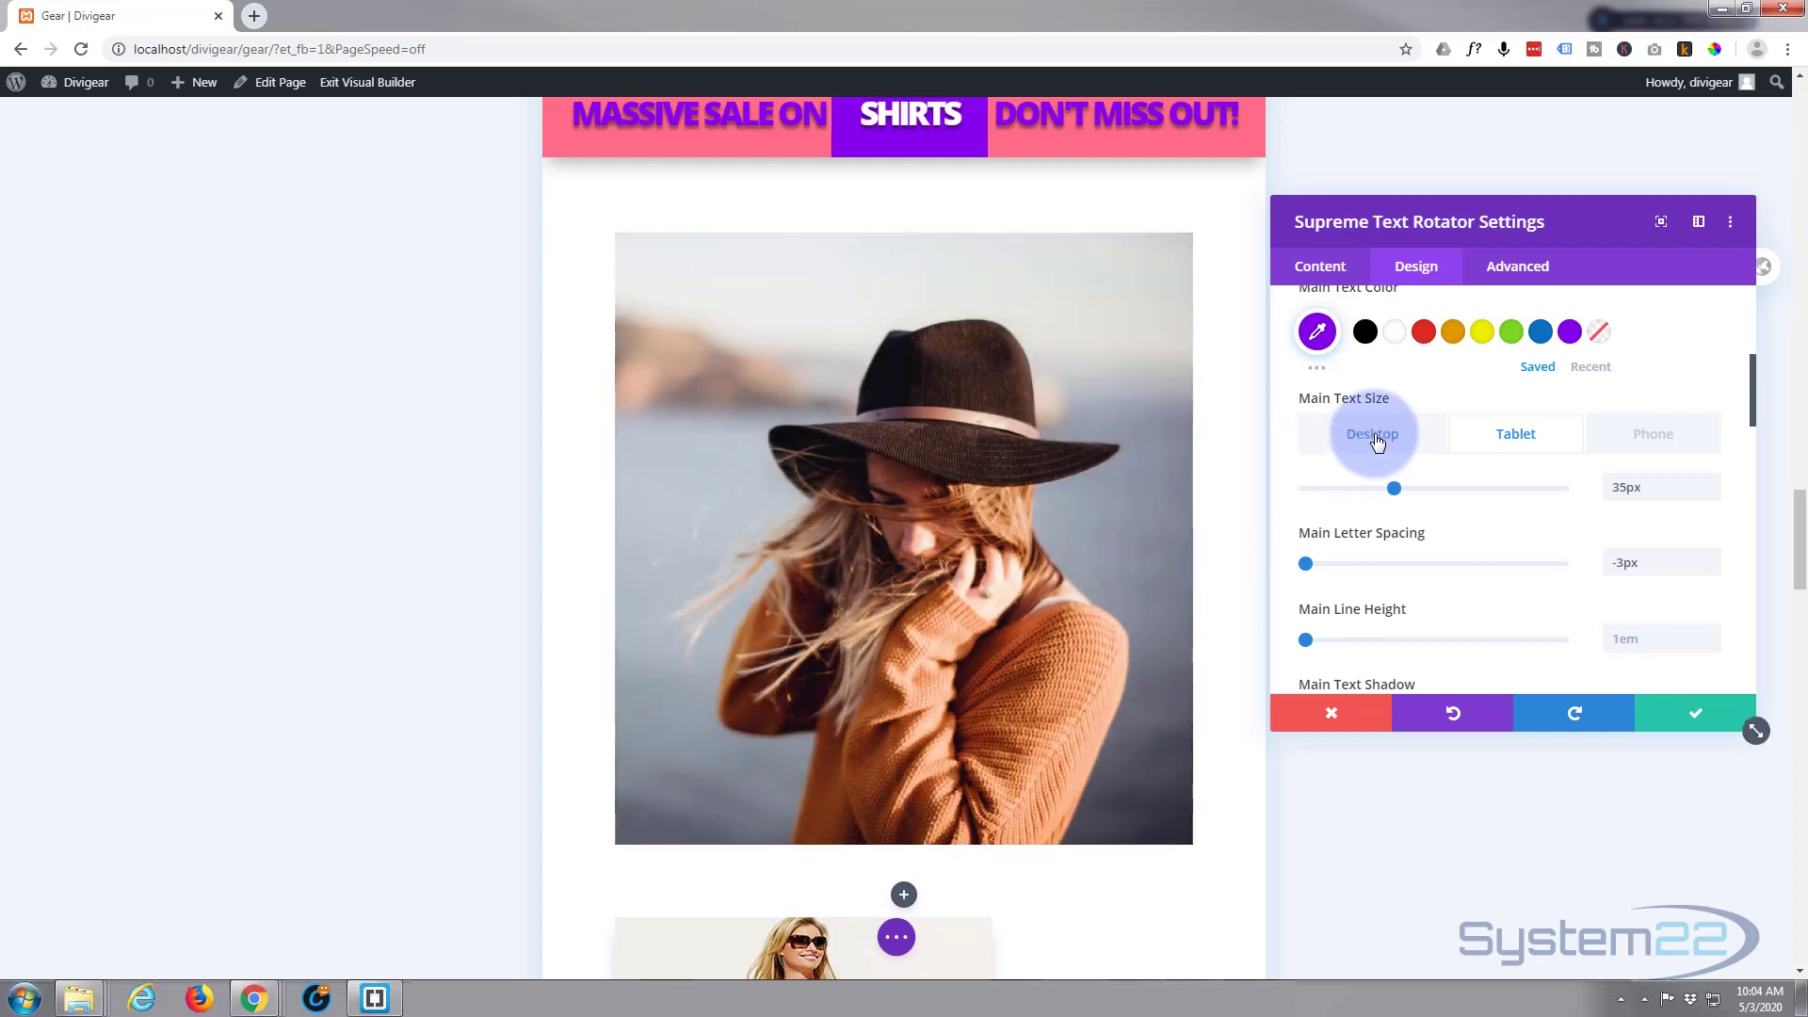
click(1374, 436)
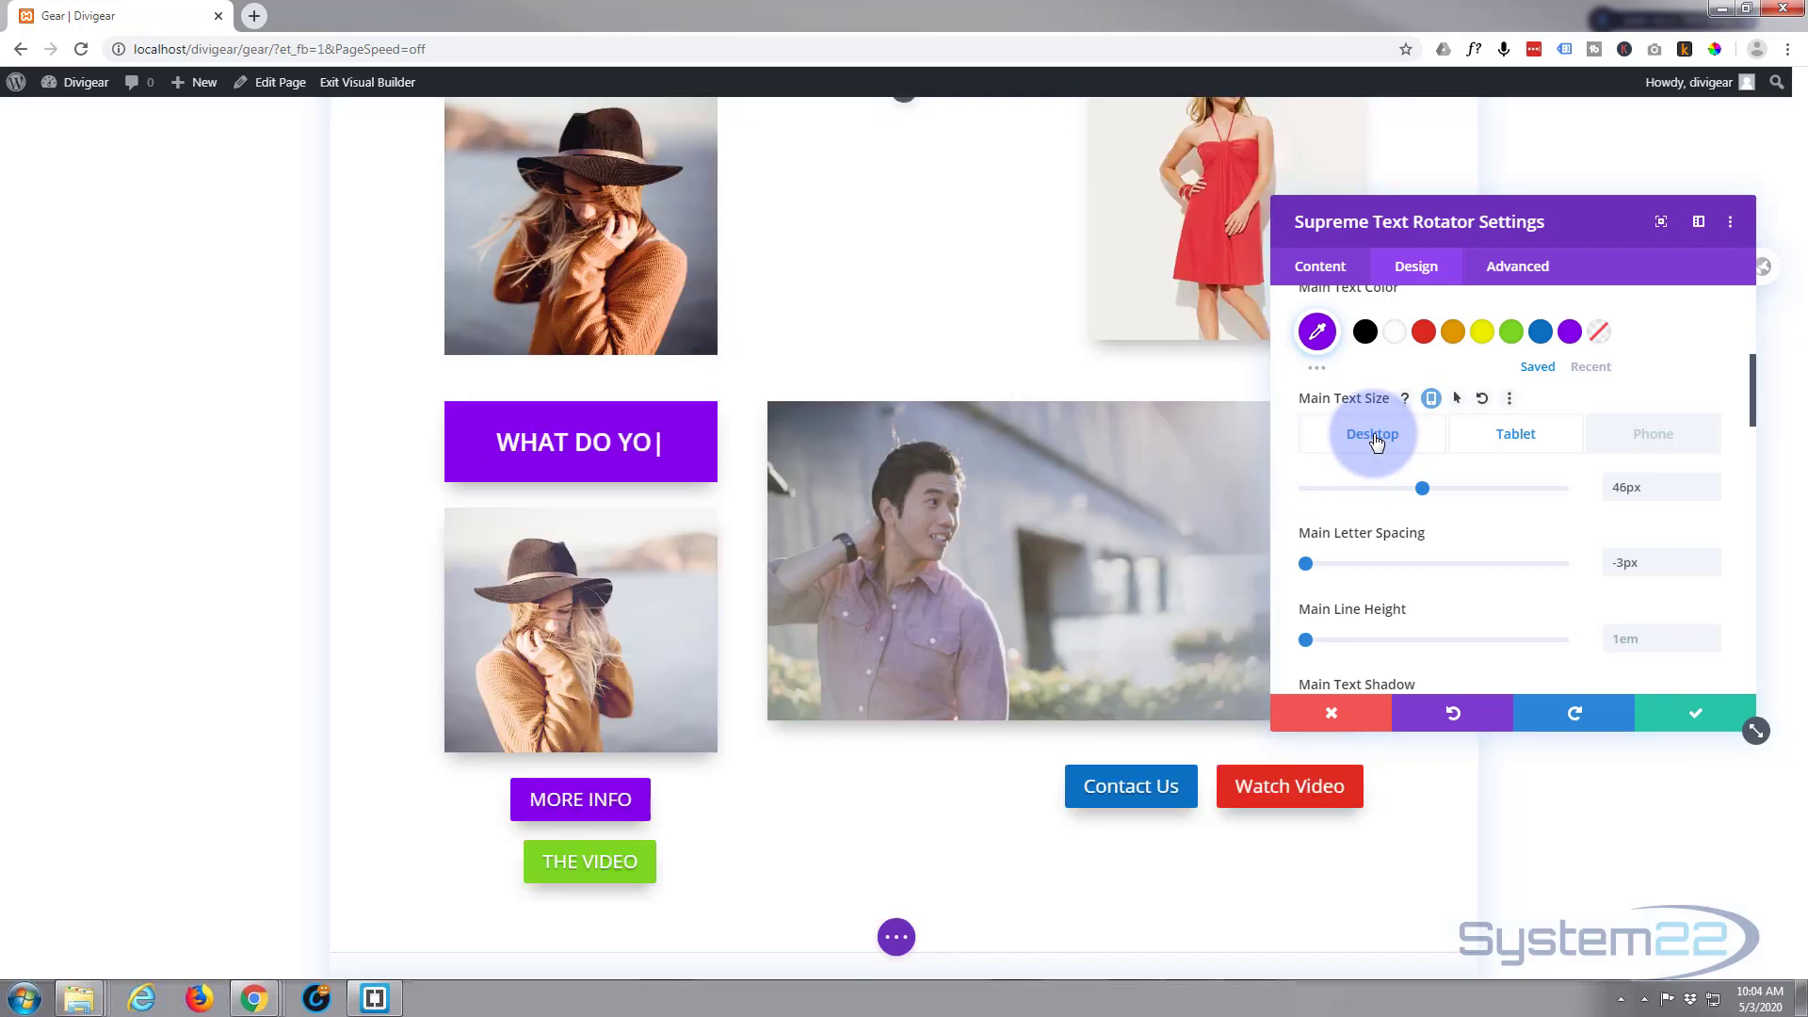
scroll(998, 464, down, 9)
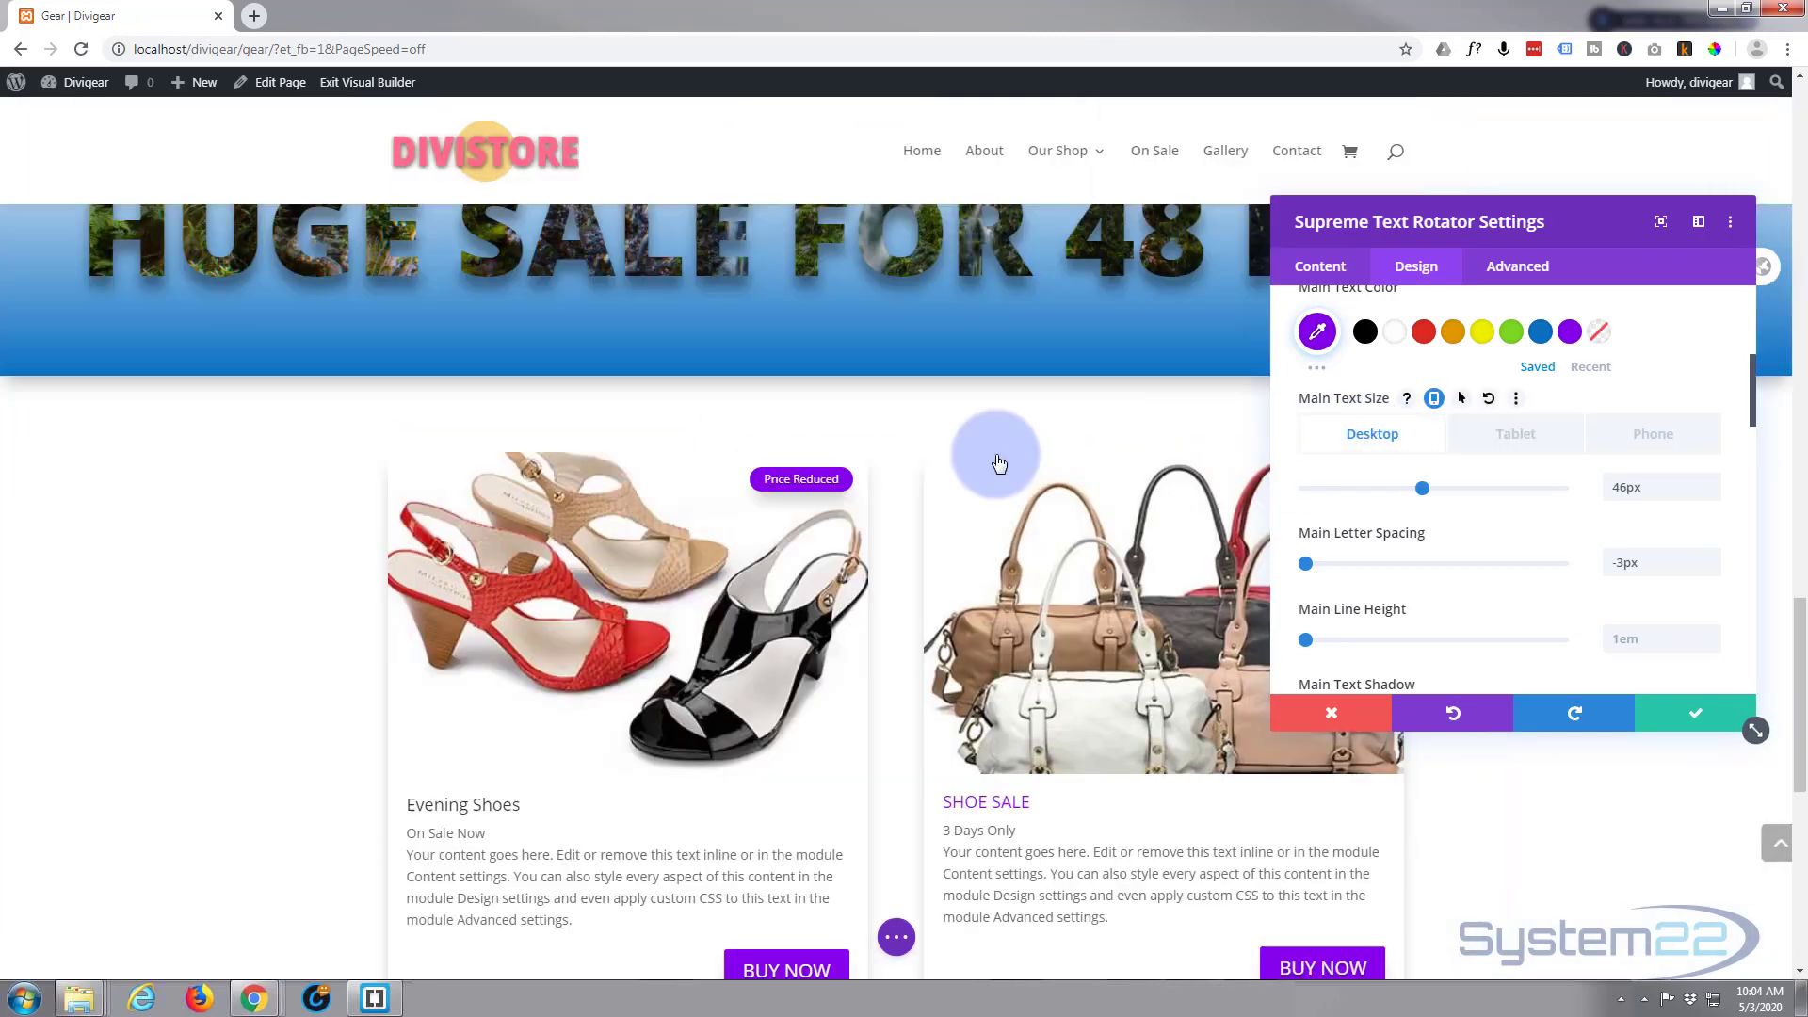
scroll(997, 454, up, 4)
scroll(1000, 454, up, 4)
scroll(1000, 454, up, 6)
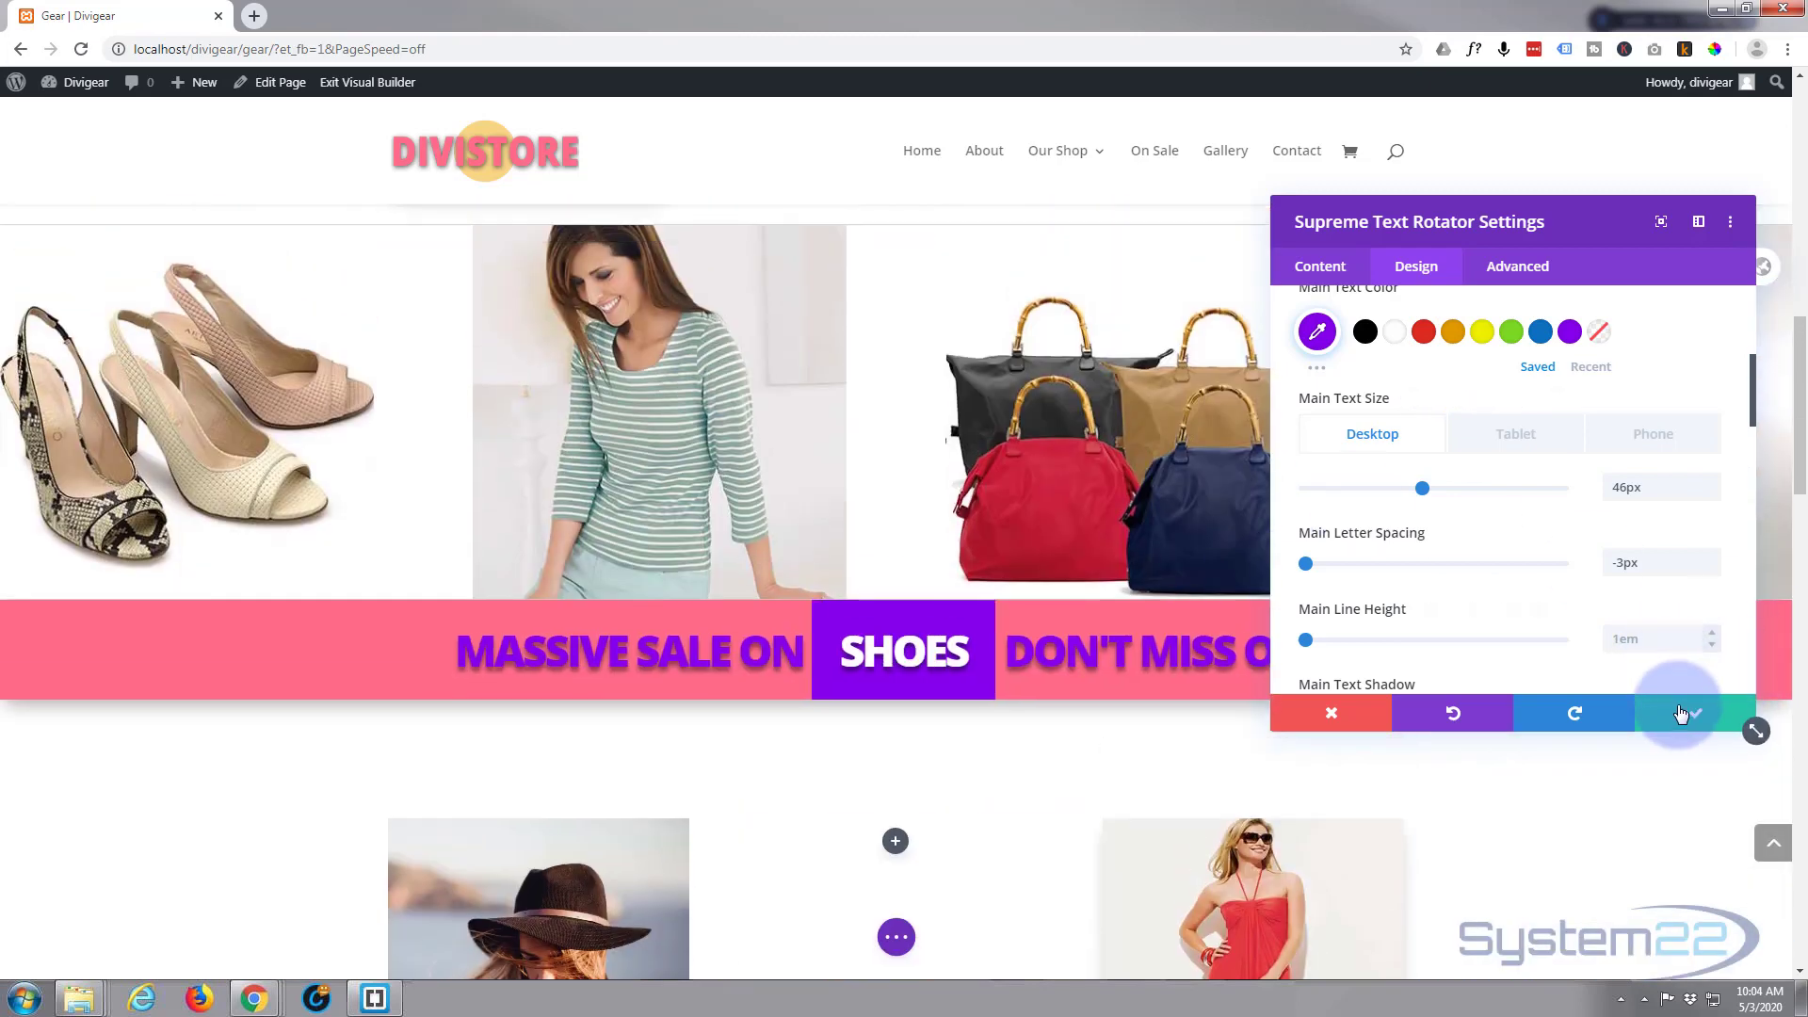
click(1680, 712)
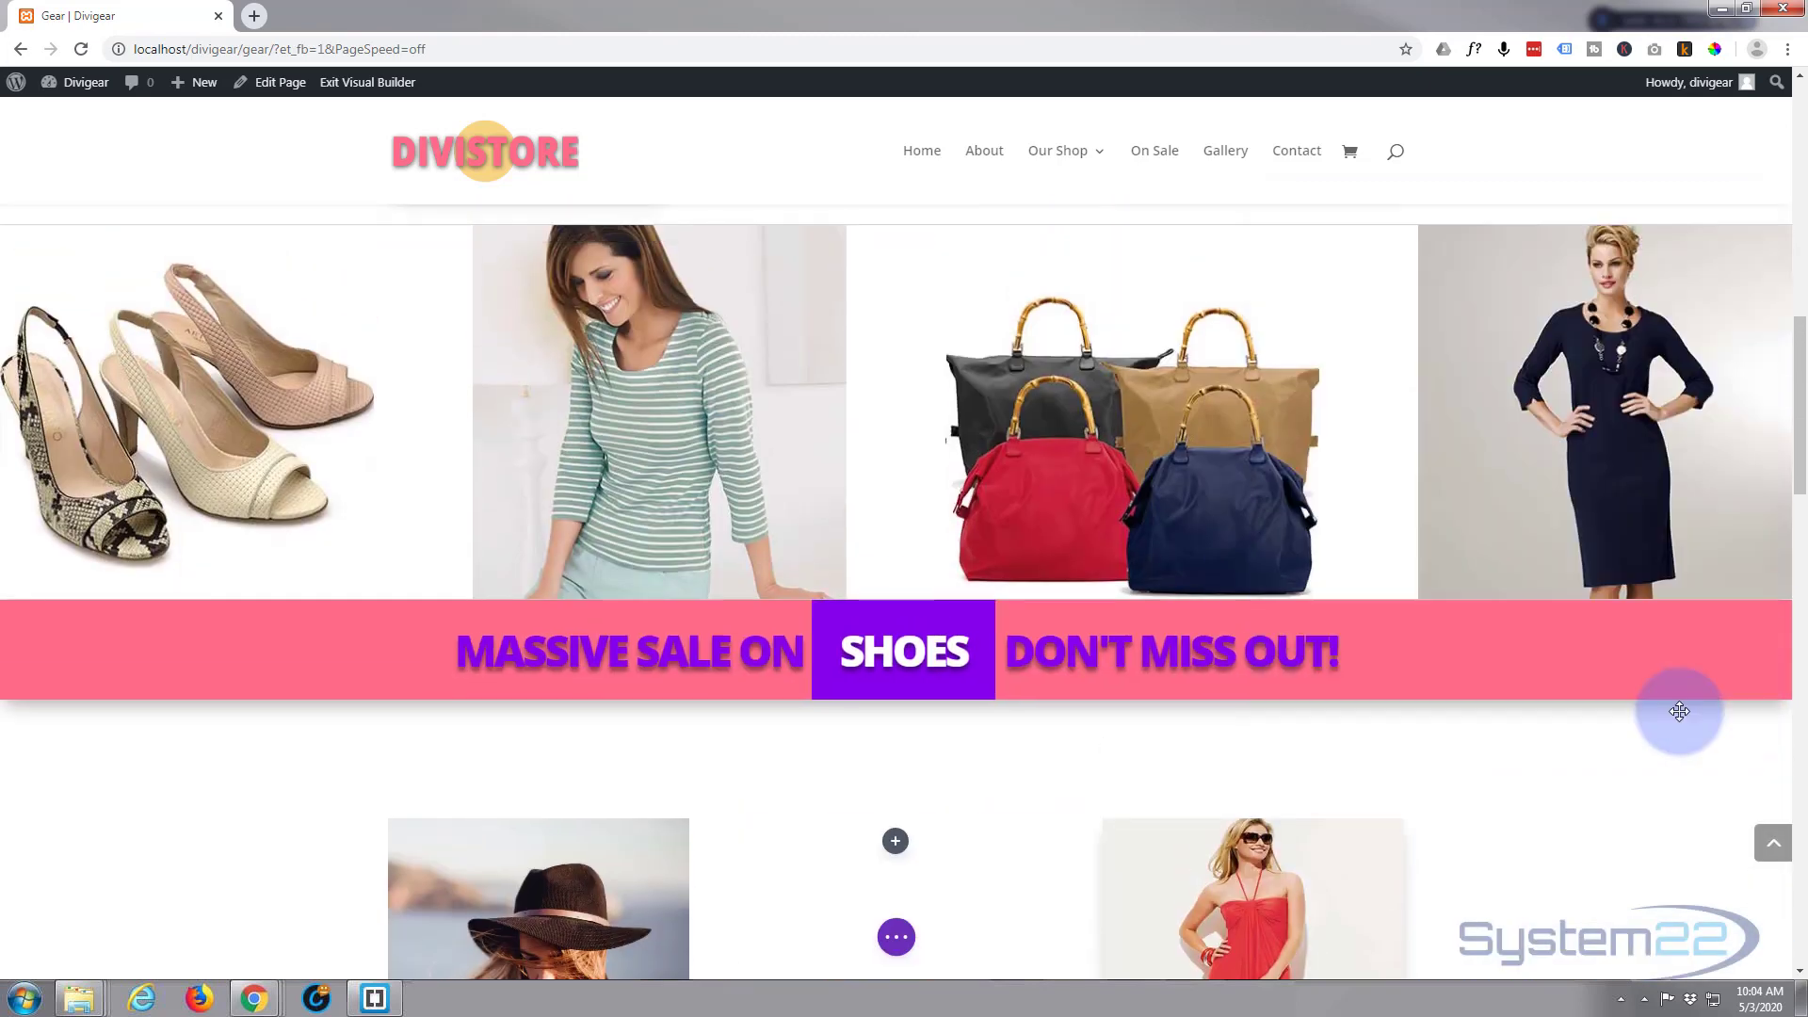
Save the Gear page, exit the visual builder, and view the sale banner beneath the product photos on the live page
click(896, 936)
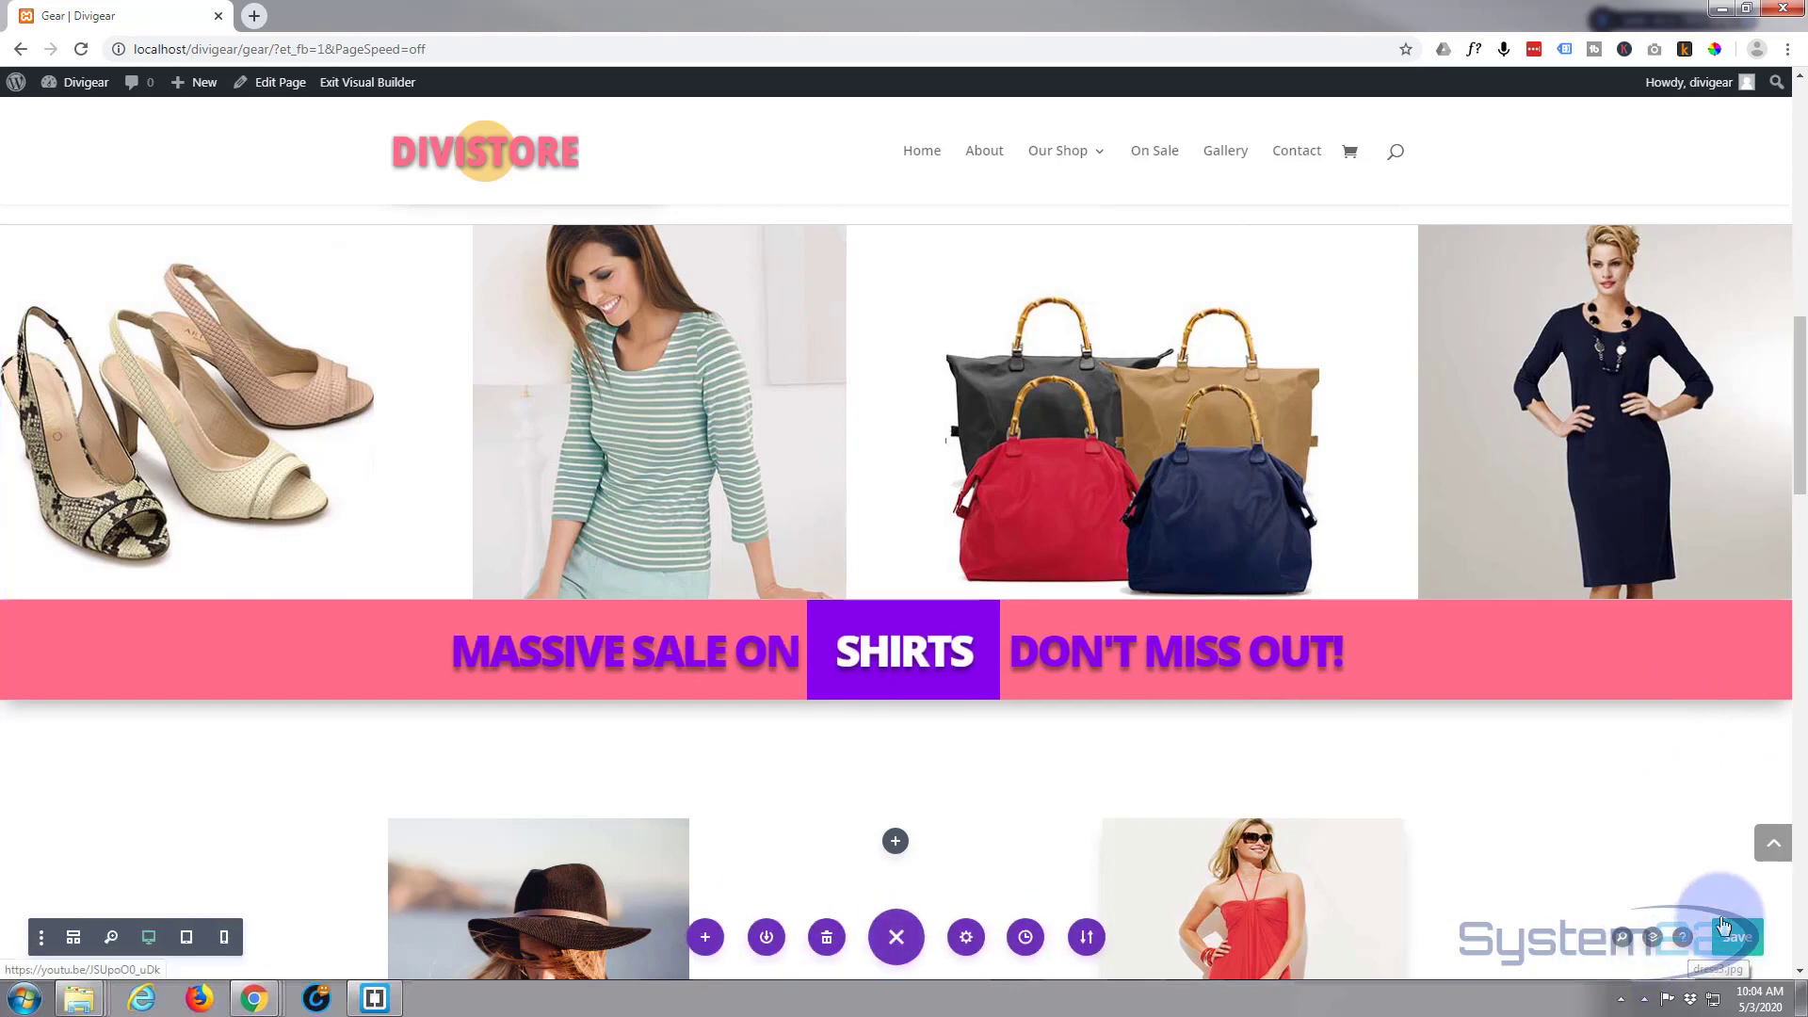
click(1739, 946)
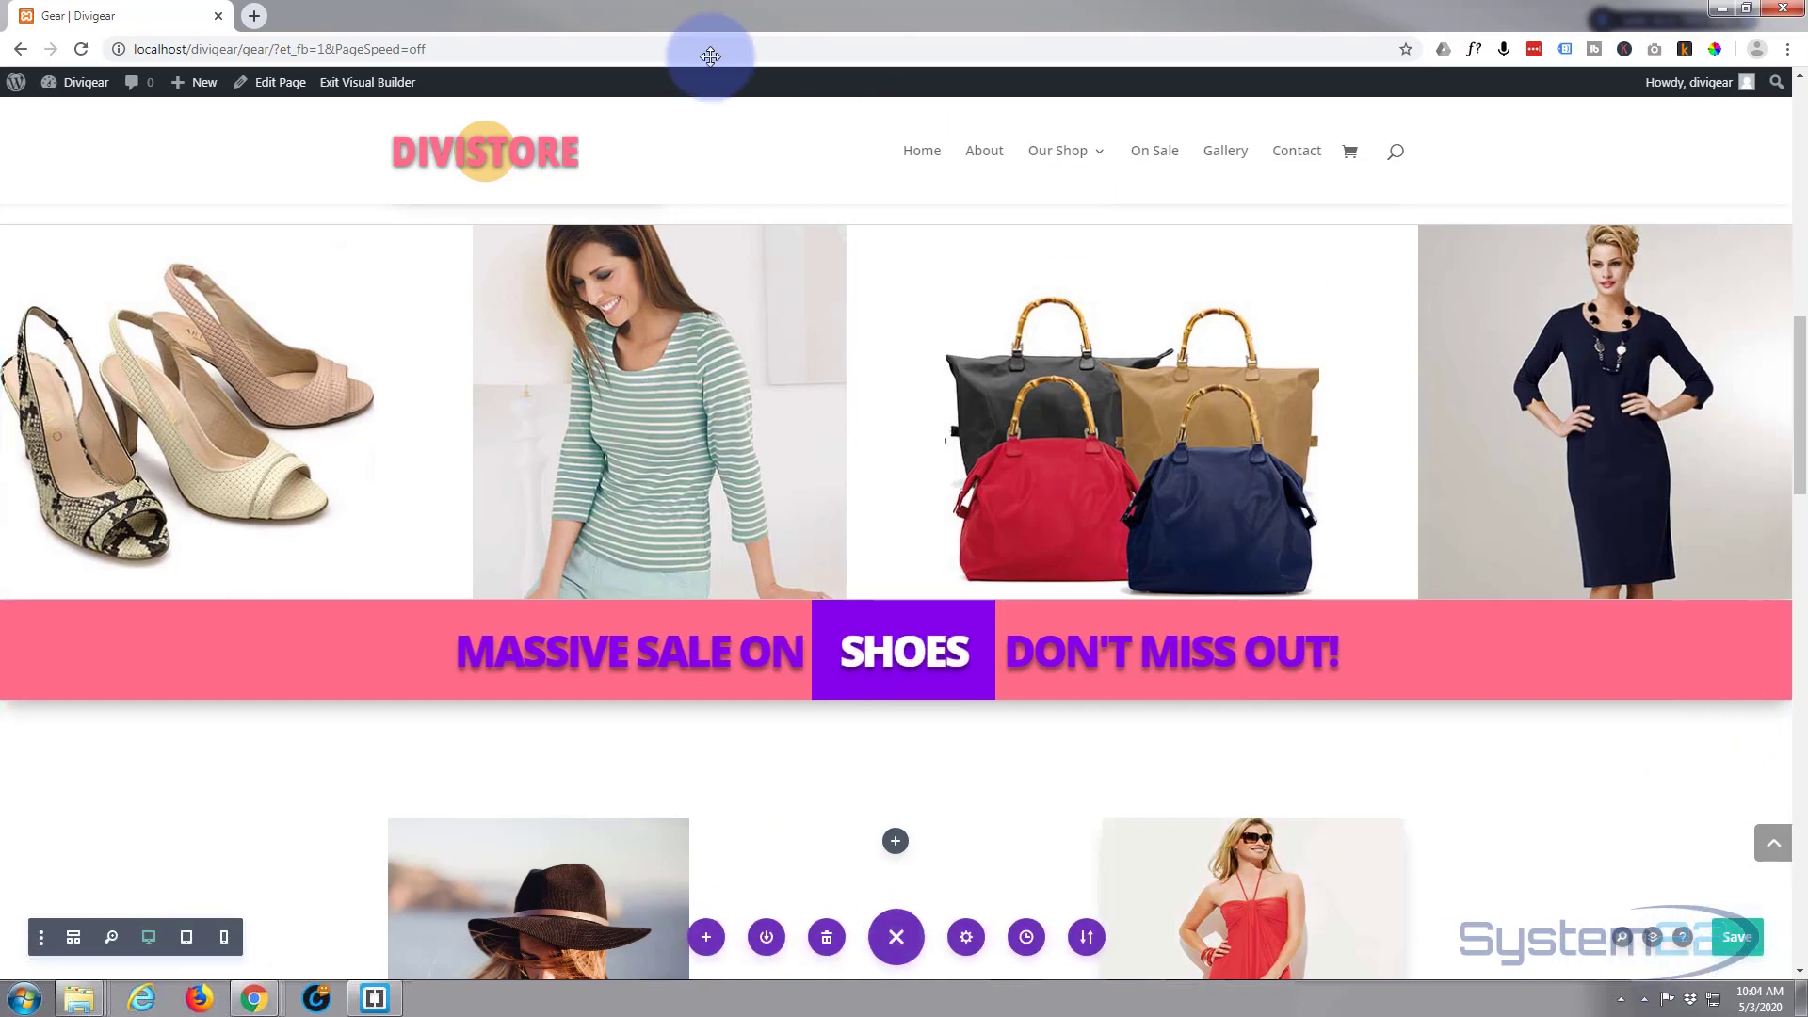
click(360, 84)
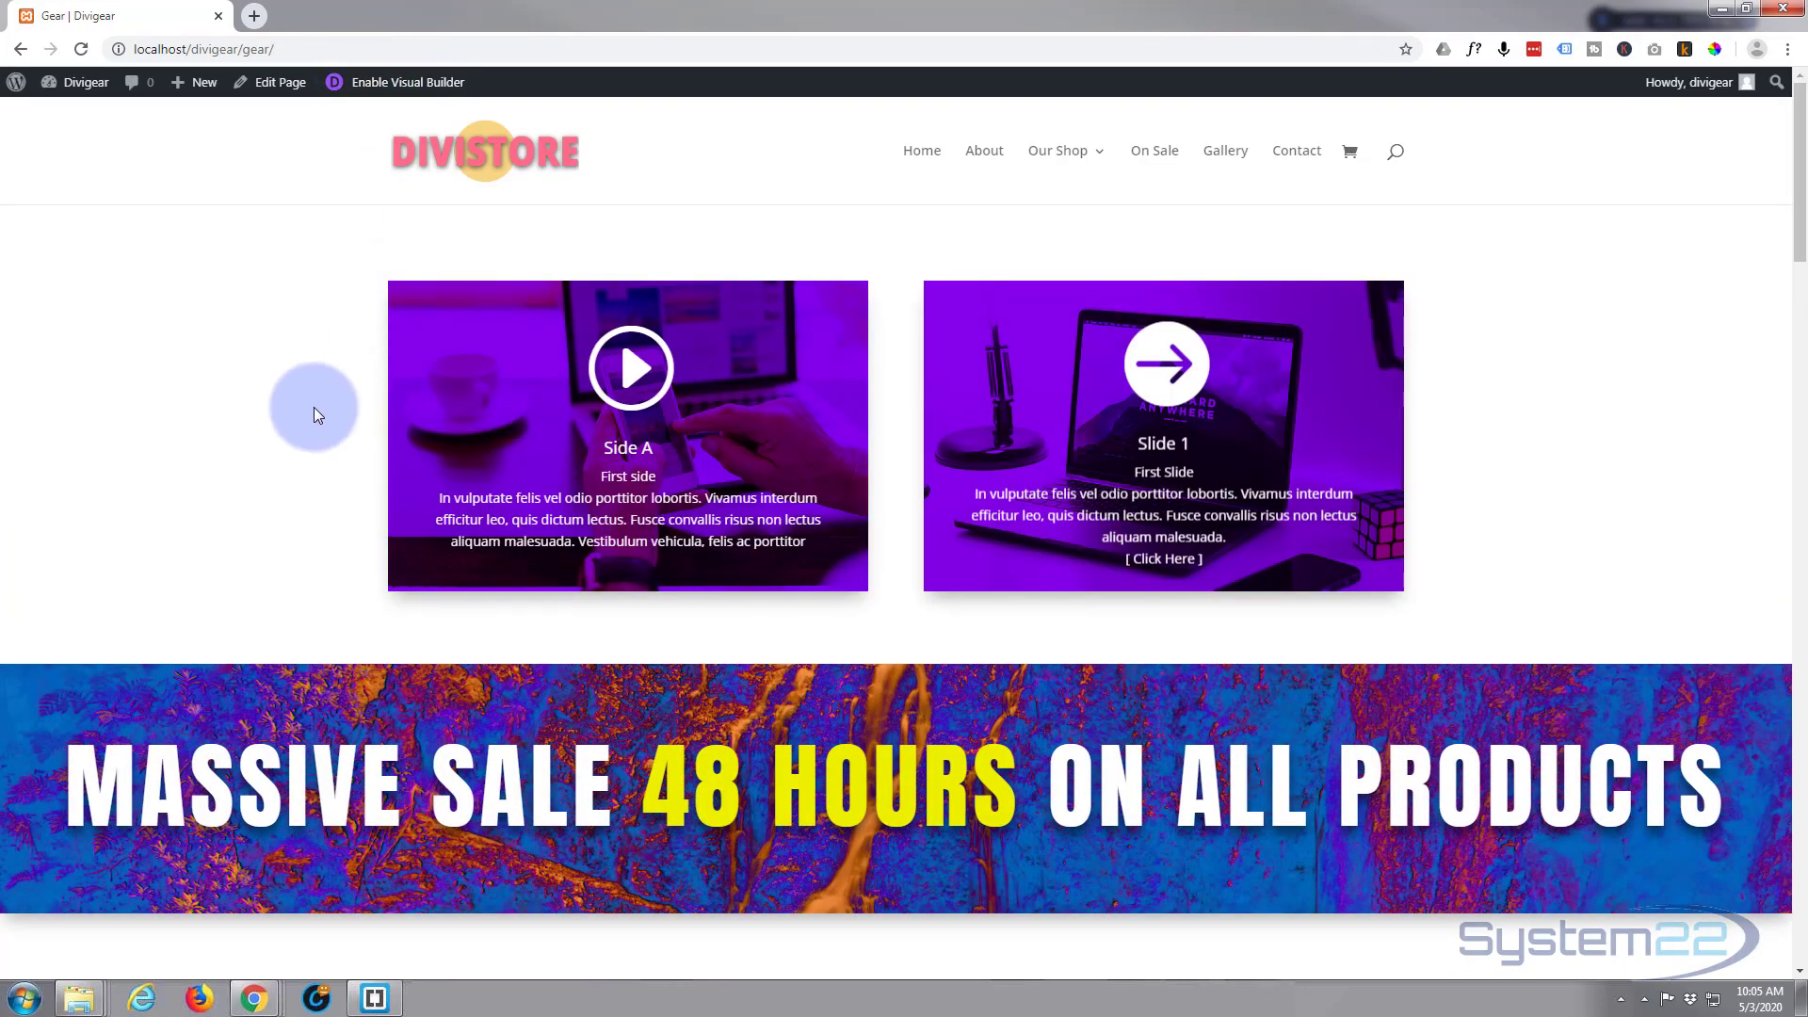
scroll(316, 408, down, 12)
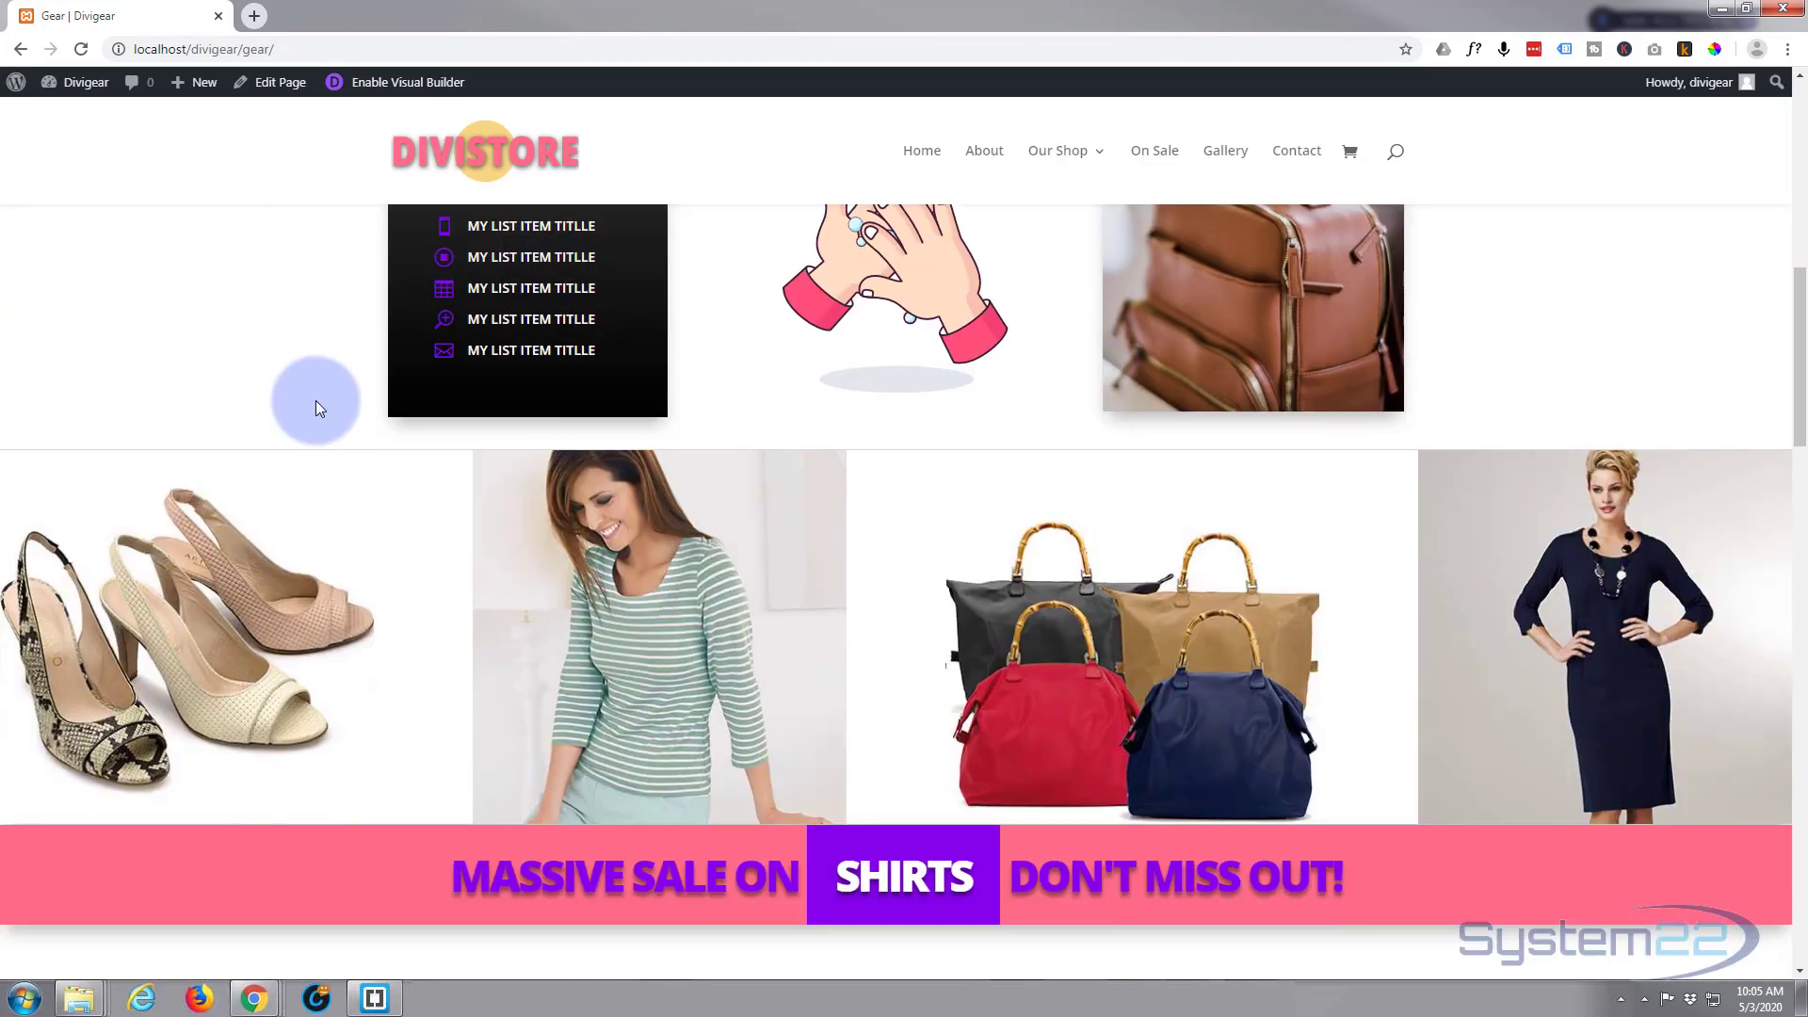
scroll(320, 409, up, 2)
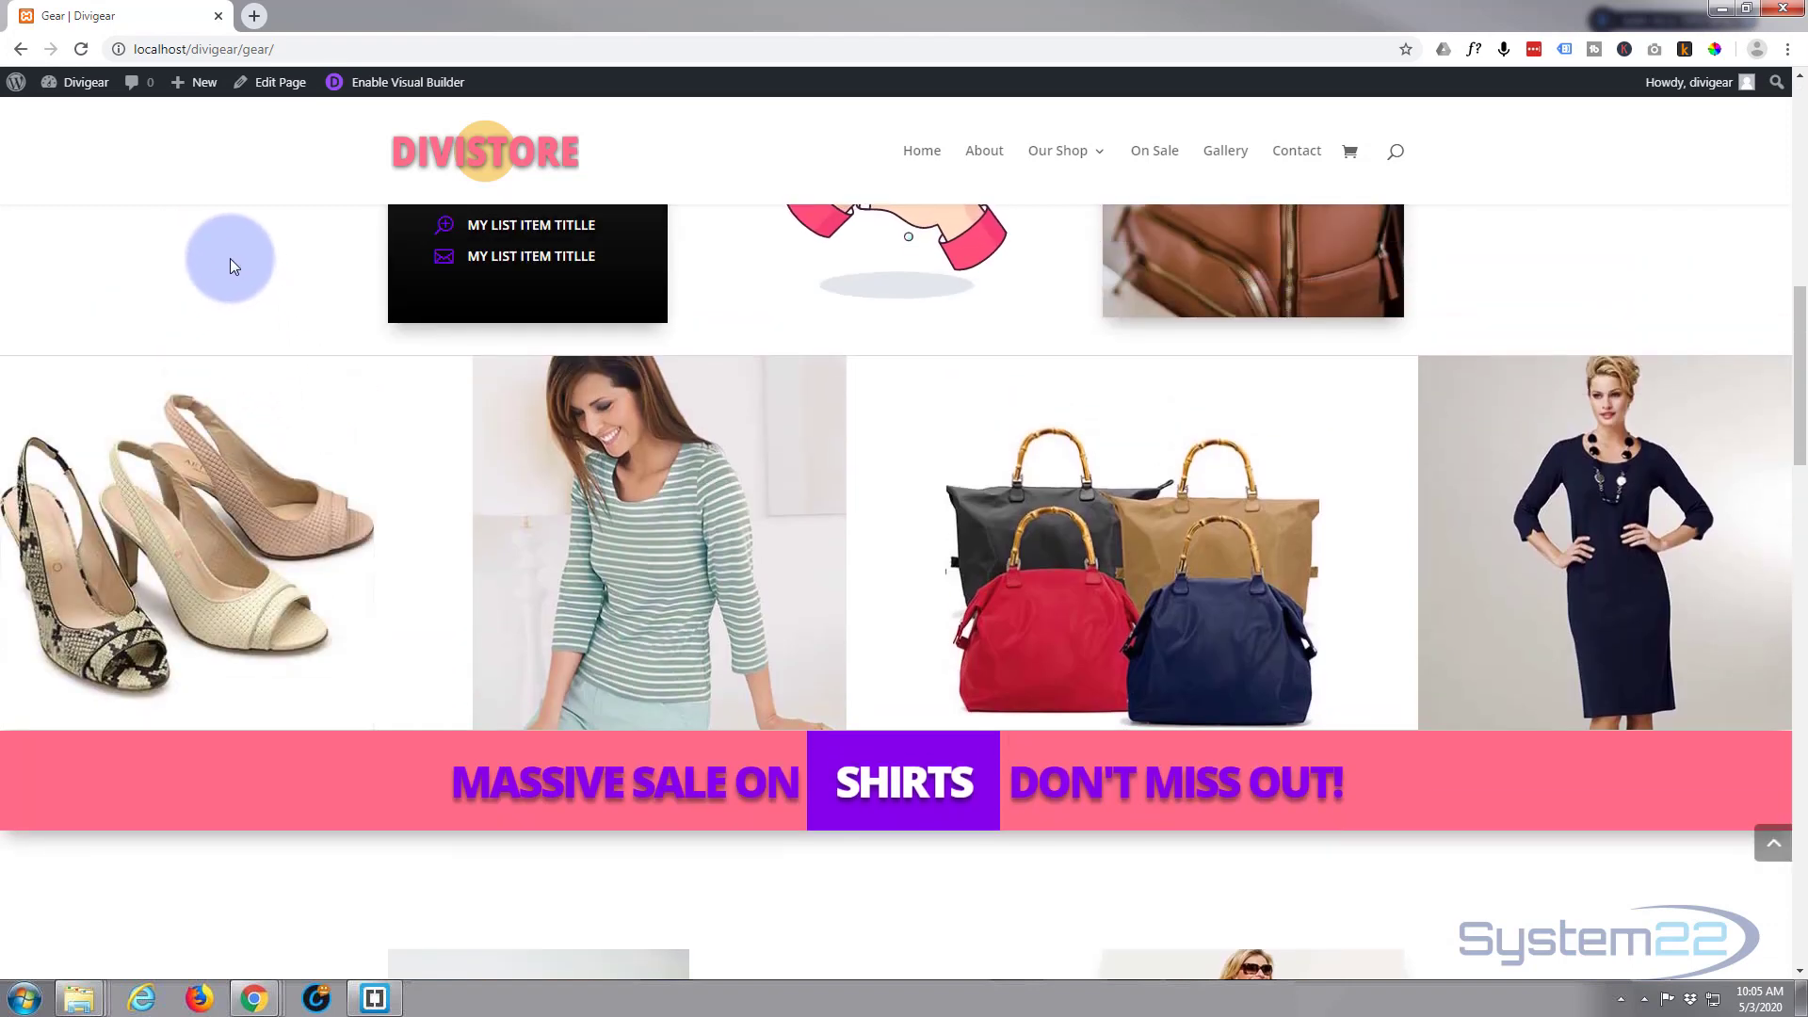